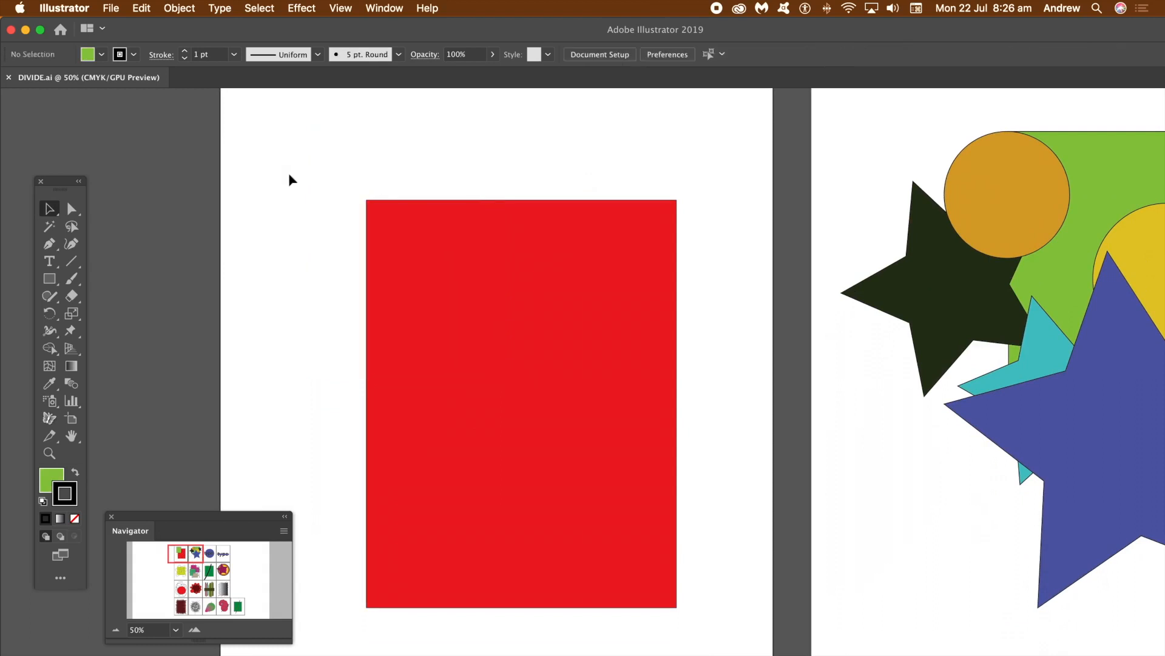
- Draw a green rectangle about 667 by 802 pt overlapping the upper-left corner of the red rectangle
{"action": "left_click", "coordinate": [49, 278]}
{"action": "left_click_drag", "start_coordinate": [321, 156], "coordinate": [549, 429]}
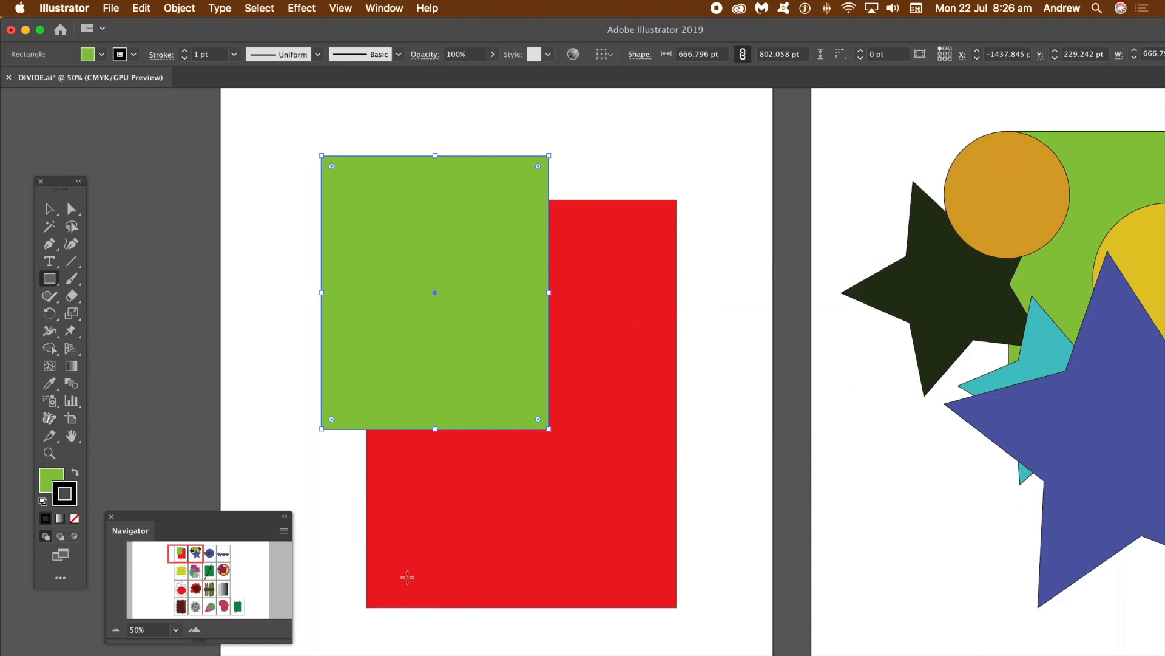
{"action": "left_click", "coordinate": [50, 208]}
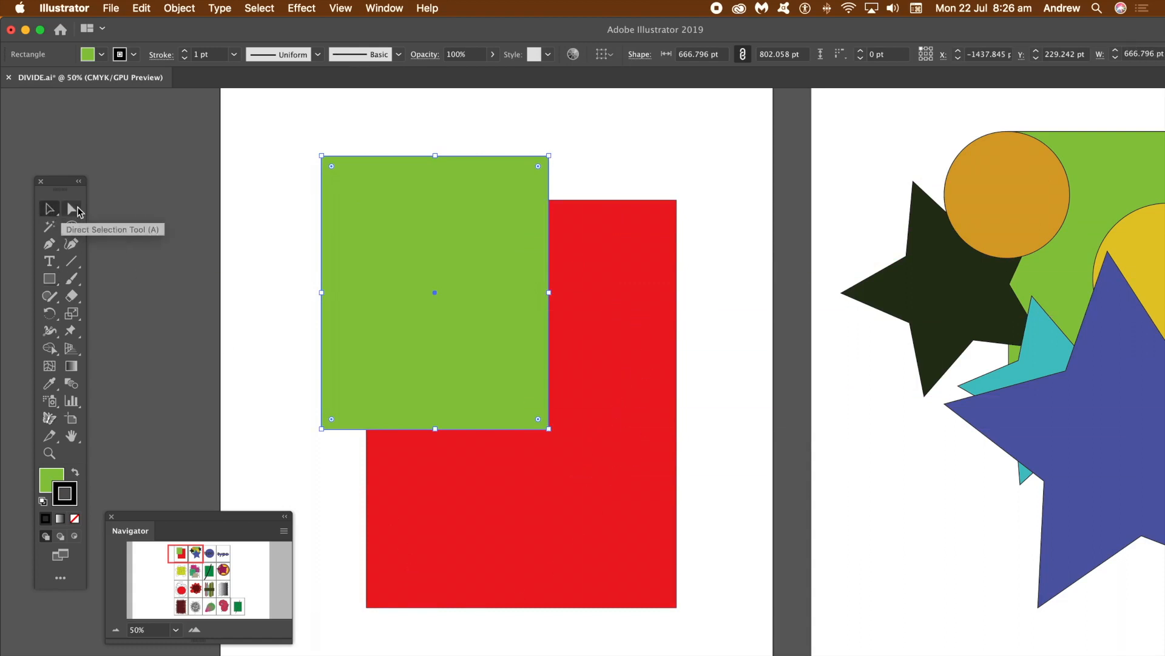
- Look up the Divide Objects Below command and its assigned shortcut among the keyboard shortcuts for menu commands, and leave without changing anything
{"action": "left_click", "coordinate": [190, 9]}
{"action": "mouse_move", "coordinate": [245, 341]}
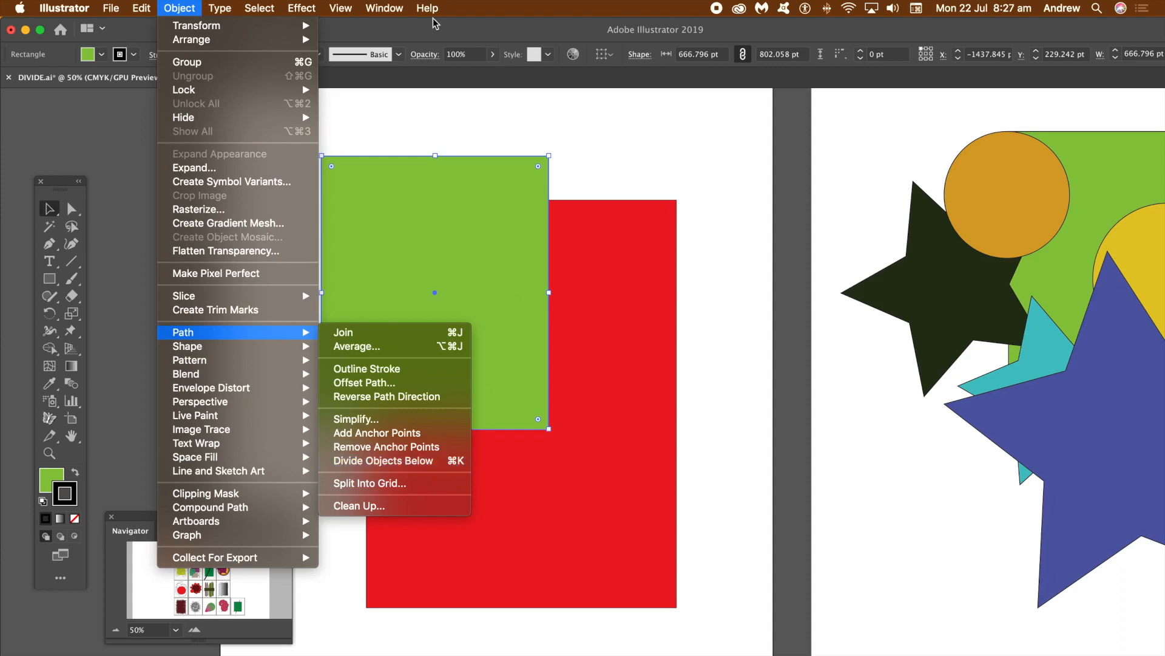
{"action": "left_click", "coordinate": [449, 29]}
{"action": "left_click", "coordinate": [144, 9]}
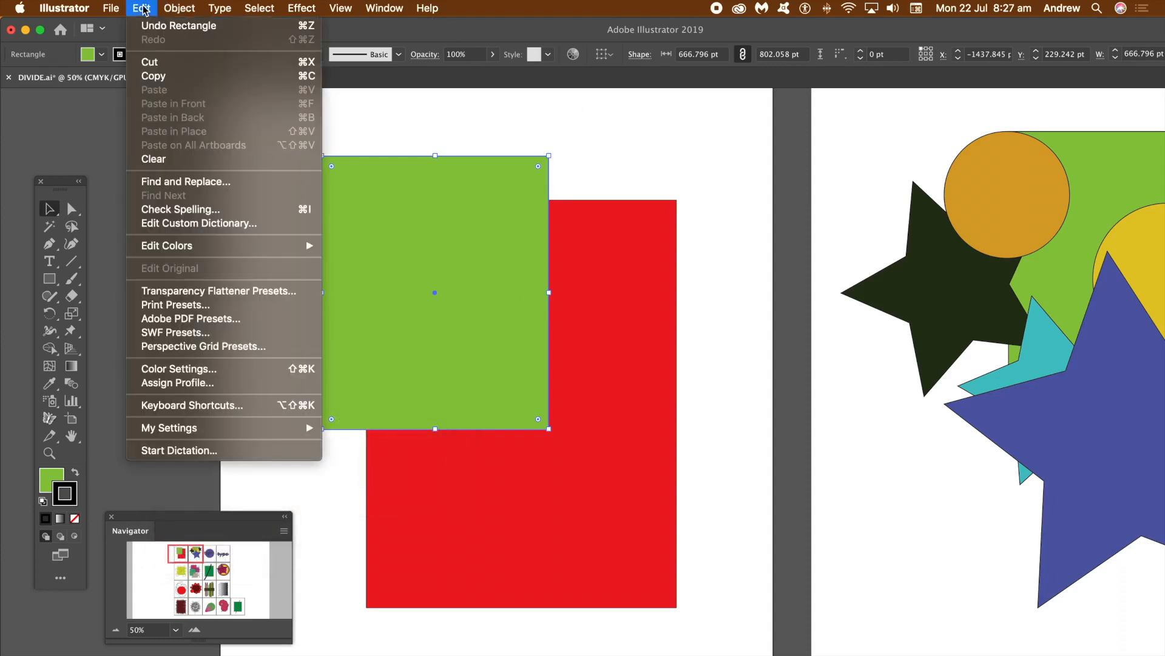
{"action": "left_click", "coordinate": [203, 406]}
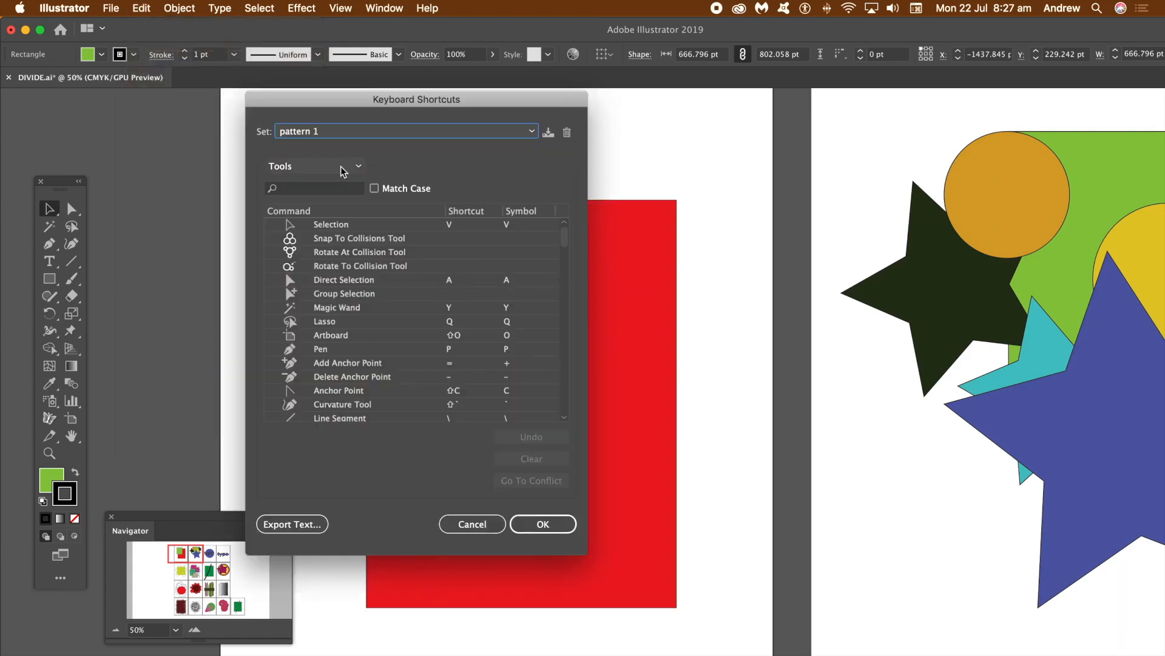
{"action": "left_click", "coordinate": [319, 174]}
{"action": "left_click", "coordinate": [318, 183]}
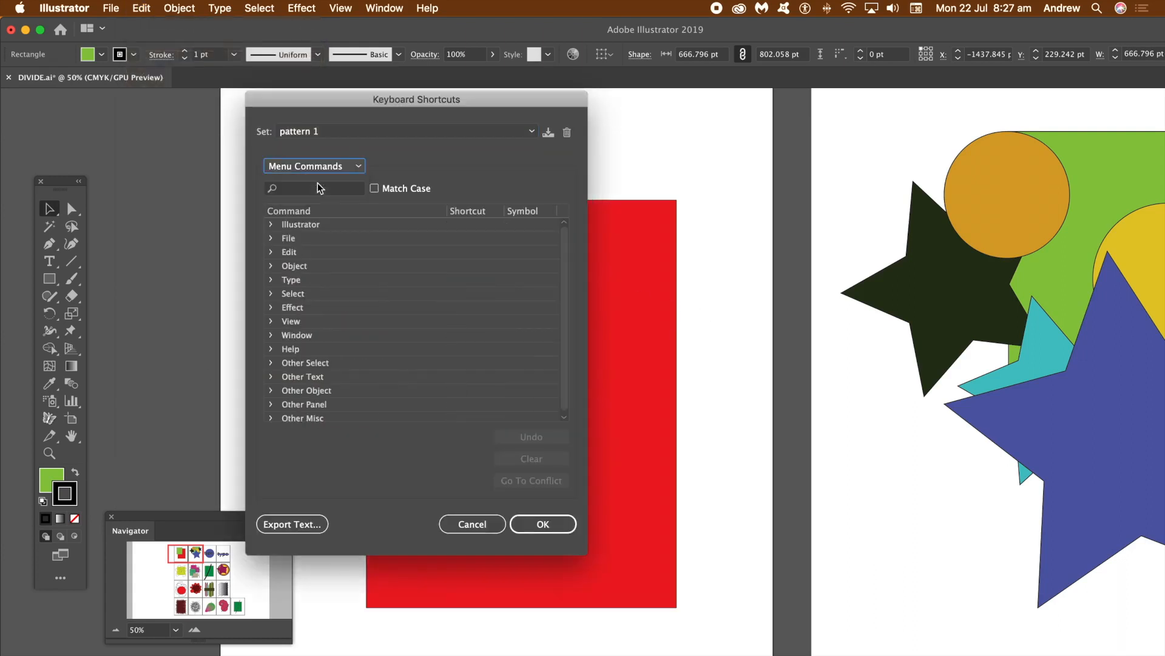
{"action": "left_click", "coordinate": [271, 267]}
{"action": "left_click_drag", "start_coordinate": [563, 260], "coordinate": [538, 318]}
{"action": "left_click", "coordinate": [289, 297]}
{"action": "left_click_drag", "start_coordinate": [566, 297], "coordinate": [566, 318]}
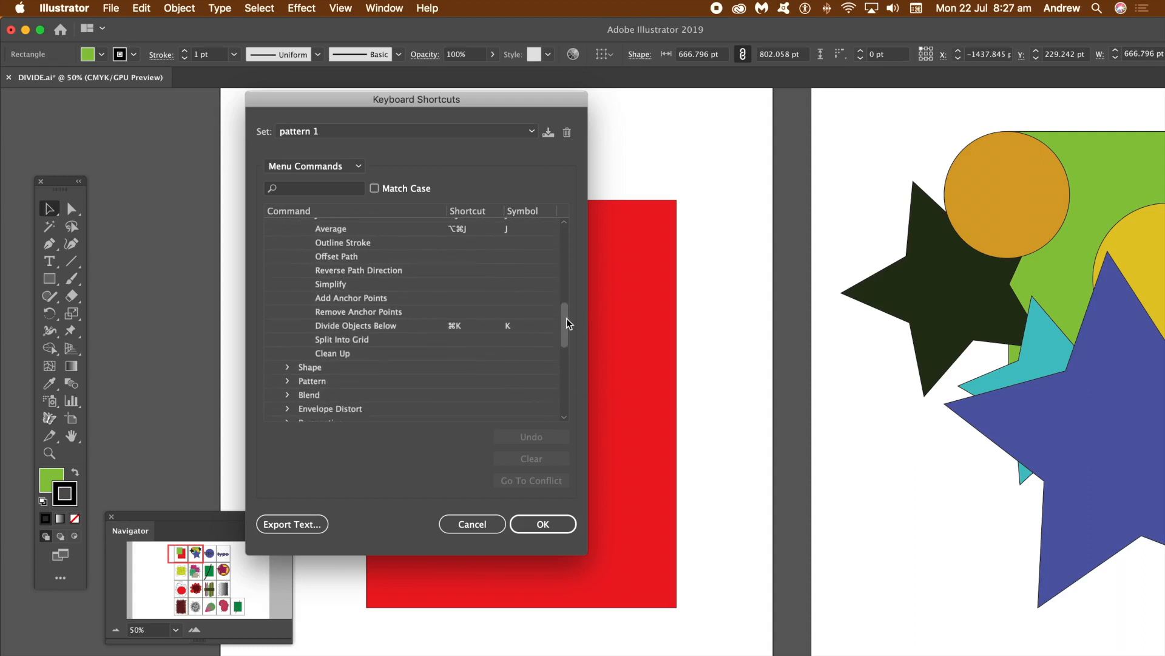
{"action": "left_click", "coordinate": [454, 327]}
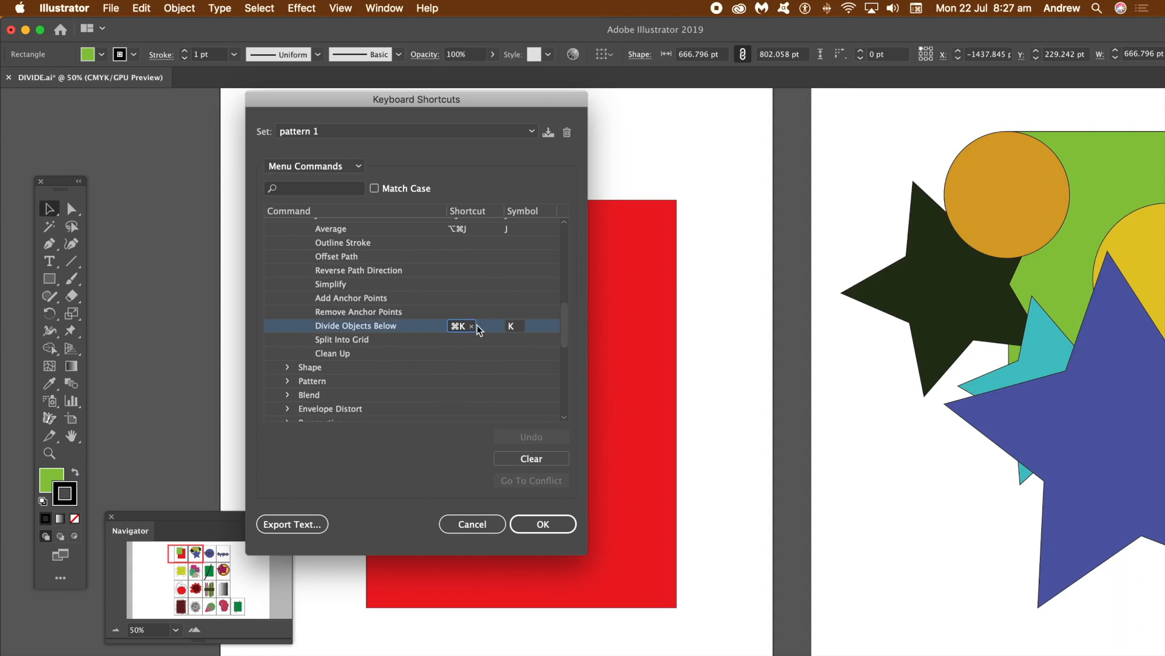
{"action": "left_click", "coordinate": [483, 523]}
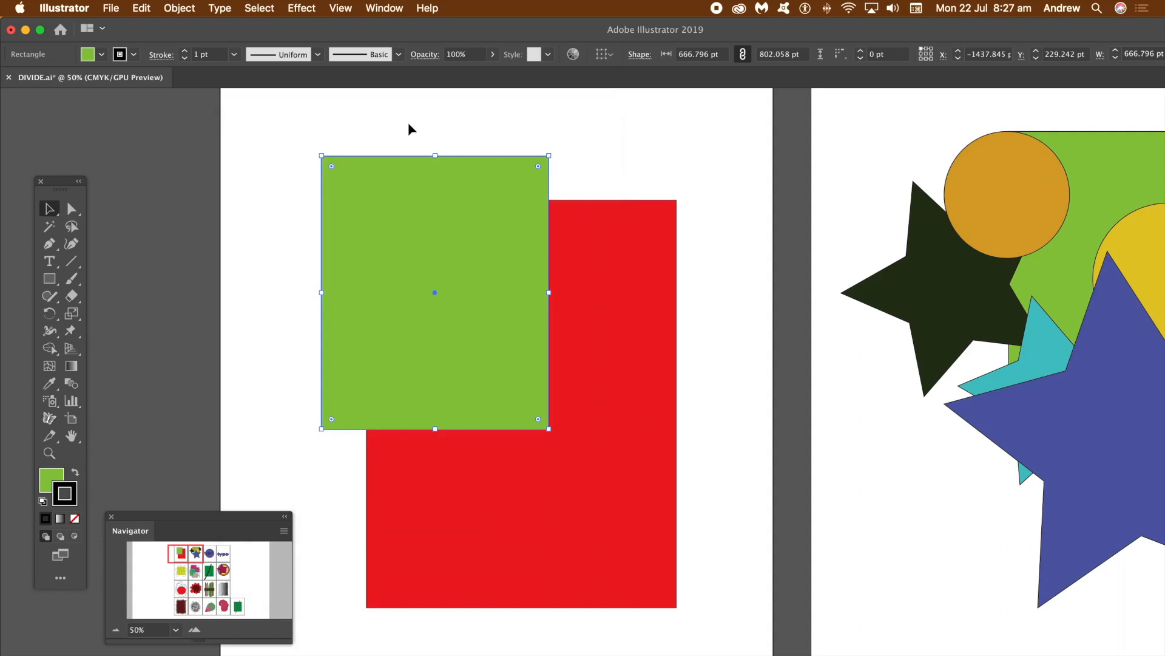
- Cut the red rectangle with the selected green rectangle using Divide Objects Below
{"action": "left_click", "coordinate": [180, 9]}
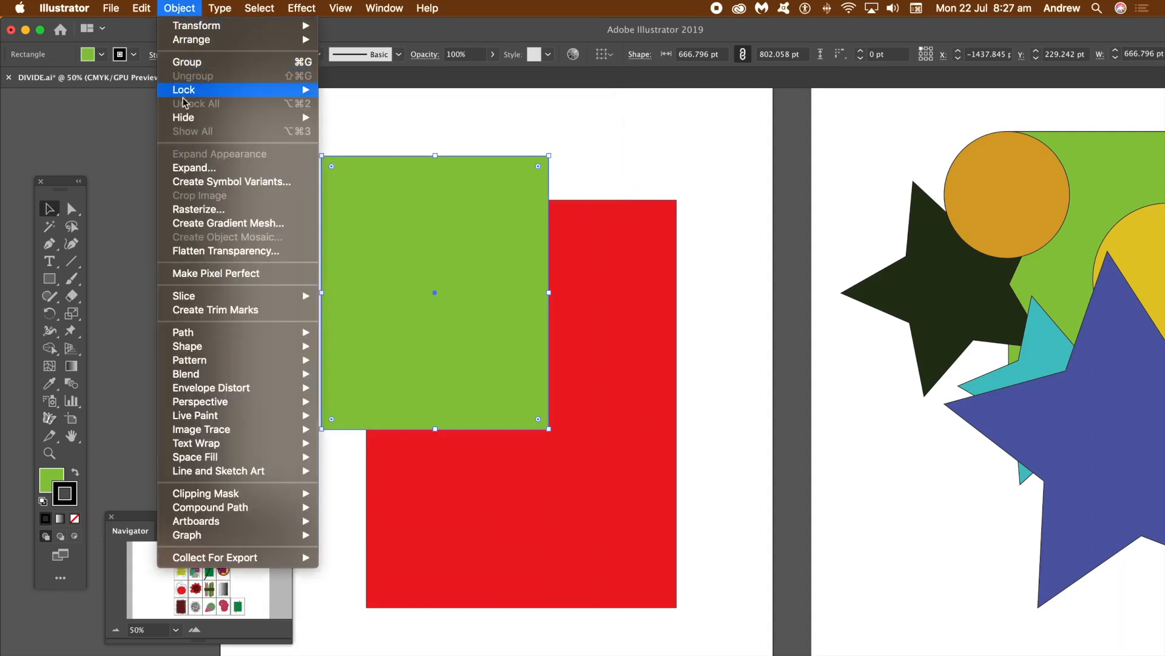
{"action": "mouse_move", "coordinate": [199, 338]}
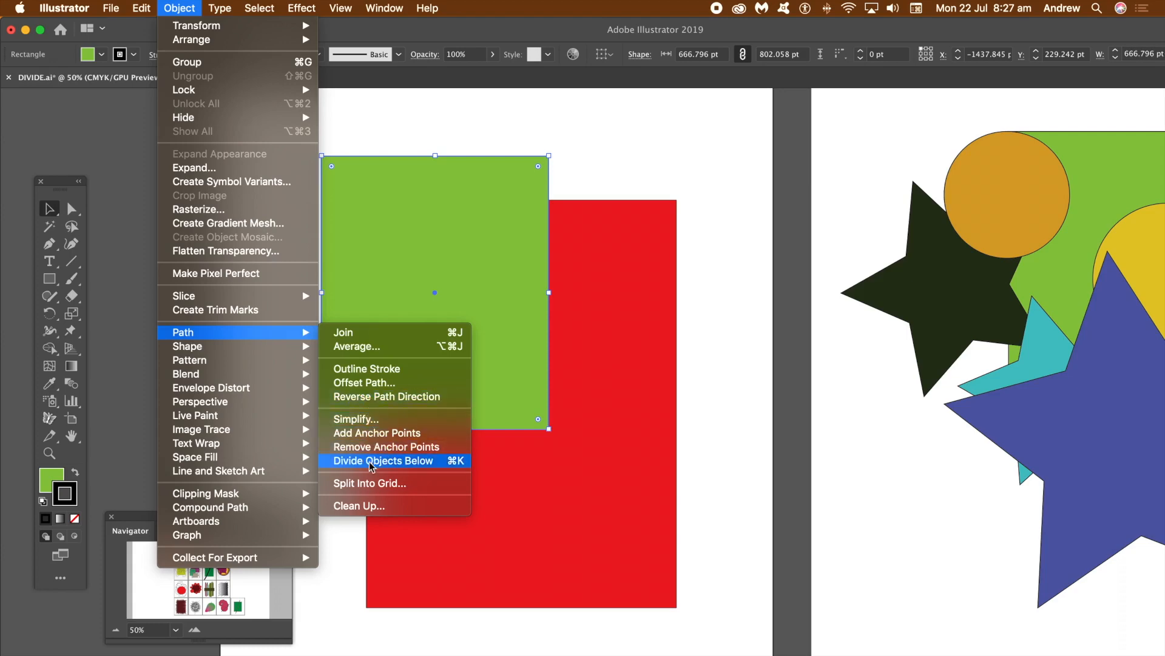
{"action": "left_click", "coordinate": [430, 463]}
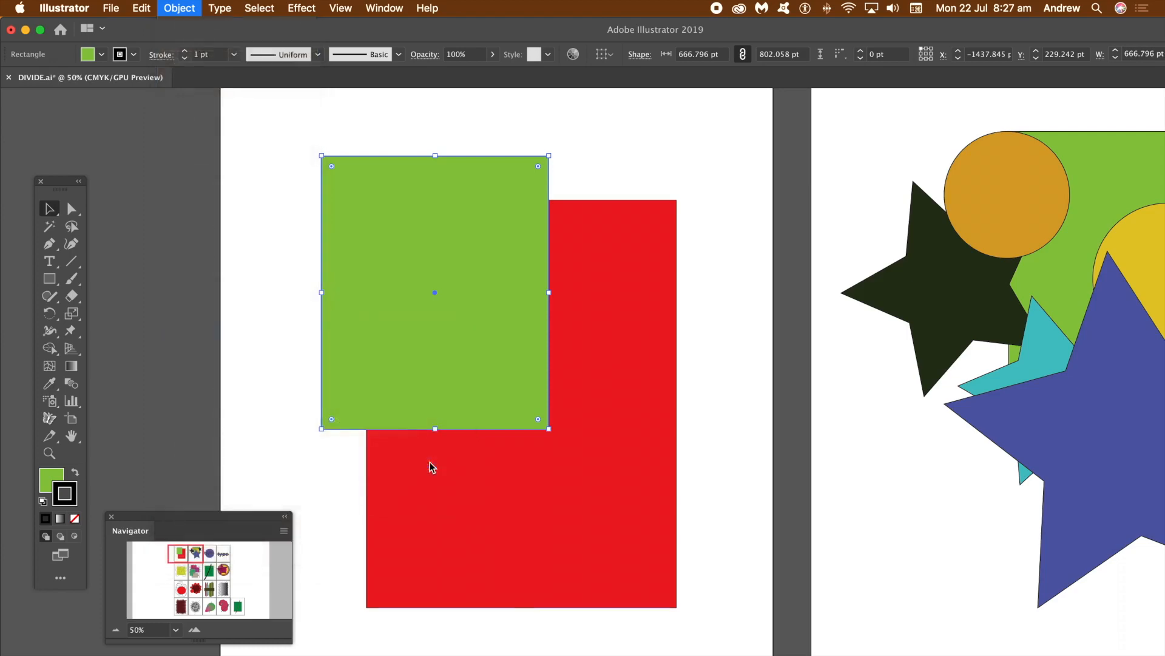
- Move the cut-out corner piece up and to the left, away from the remaining L shape
{"action": "left_click", "coordinate": [578, 159]}
{"action": "left_click_drag", "start_coordinate": [491, 226], "coordinate": [464, 207]}
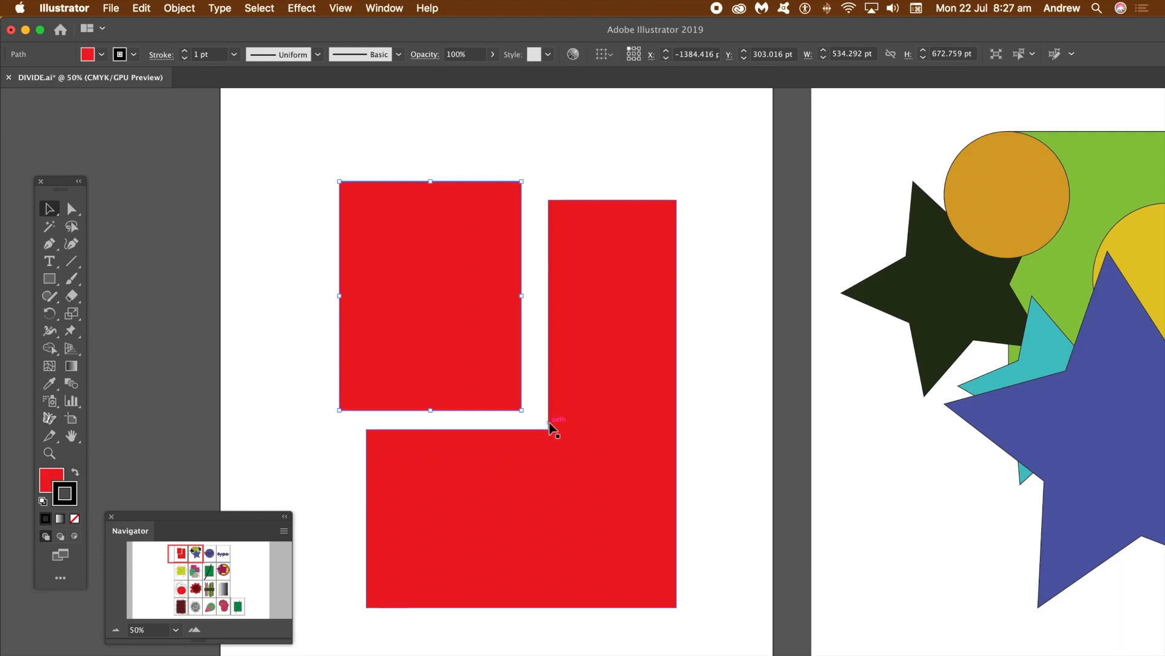
{"action": "left_click", "coordinate": [451, 172]}
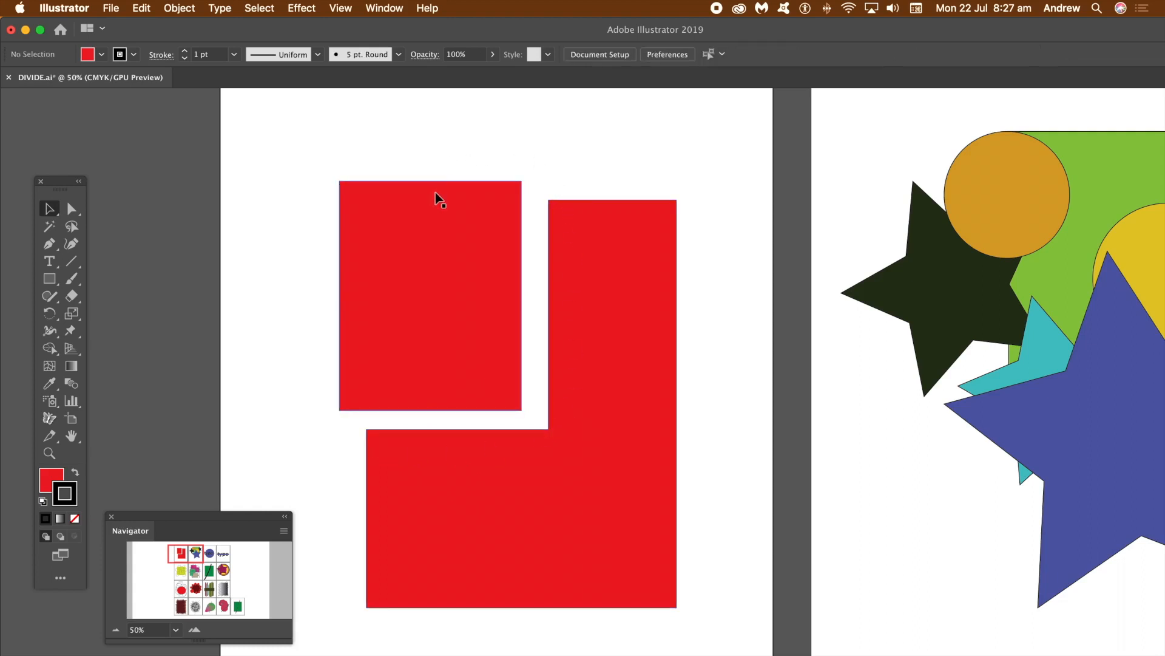
- Undo the piece's move and the division, and redo only the division of the red rectangle
{"action": "key", "text": "super+z"}
{"action": "key", "text": "super+z"}
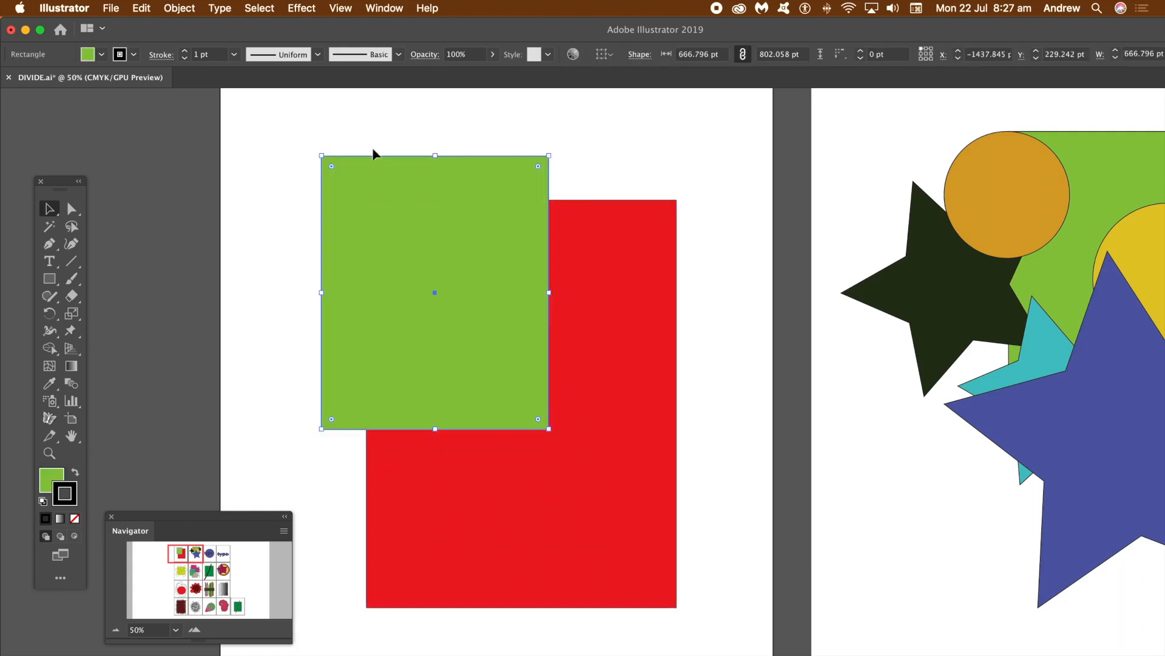
{"action": "key", "text": "super+shift+a"}
{"action": "left_click", "coordinate": [399, 204]}
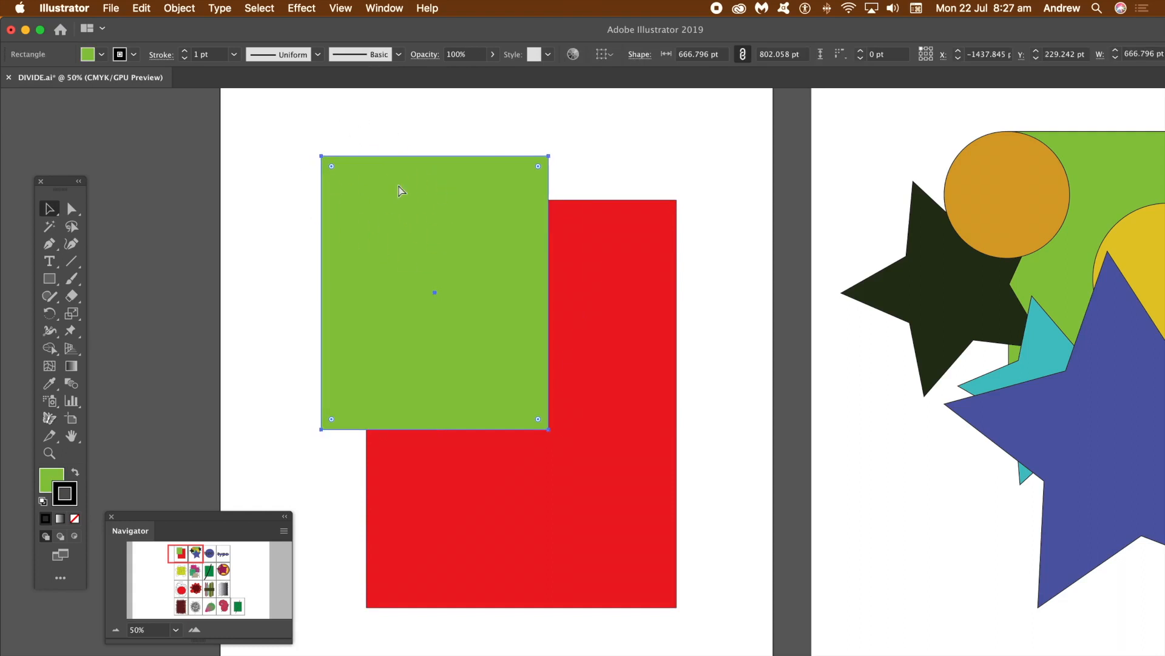
{"action": "key", "text": "super+shift+z"}
{"action": "left_click", "coordinate": [416, 169]}
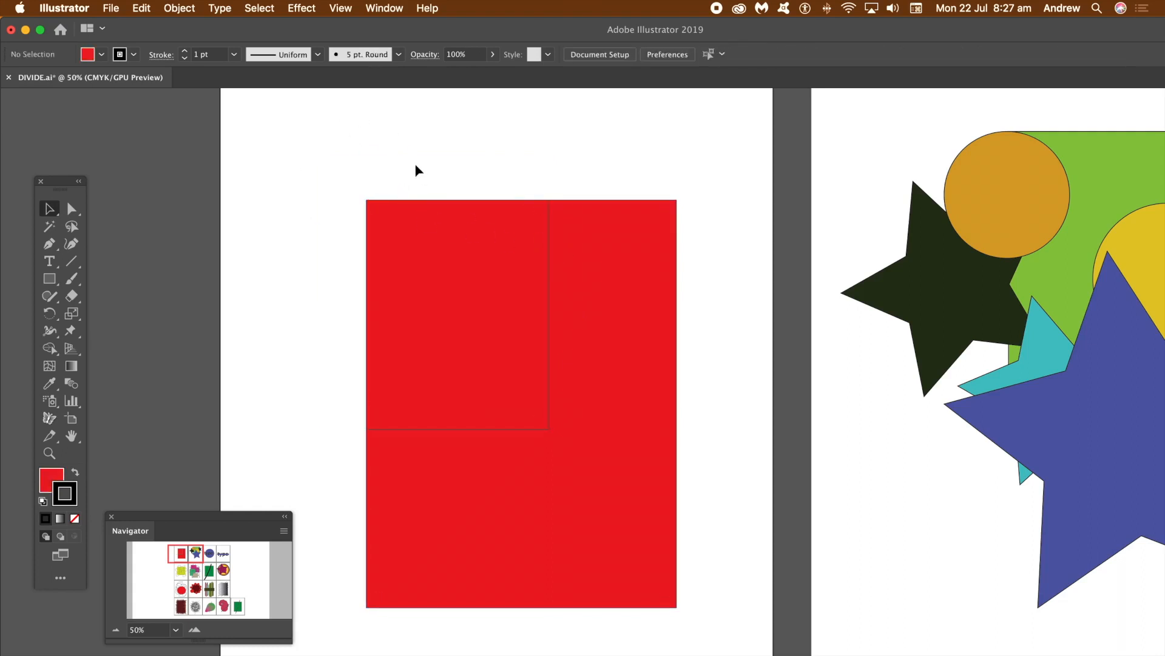
- Separate the cut-out corner piece by moving it up and left, well clear of the red L shape
{"action": "left_click_drag", "start_coordinate": [424, 224], "coordinate": [415, 208]}
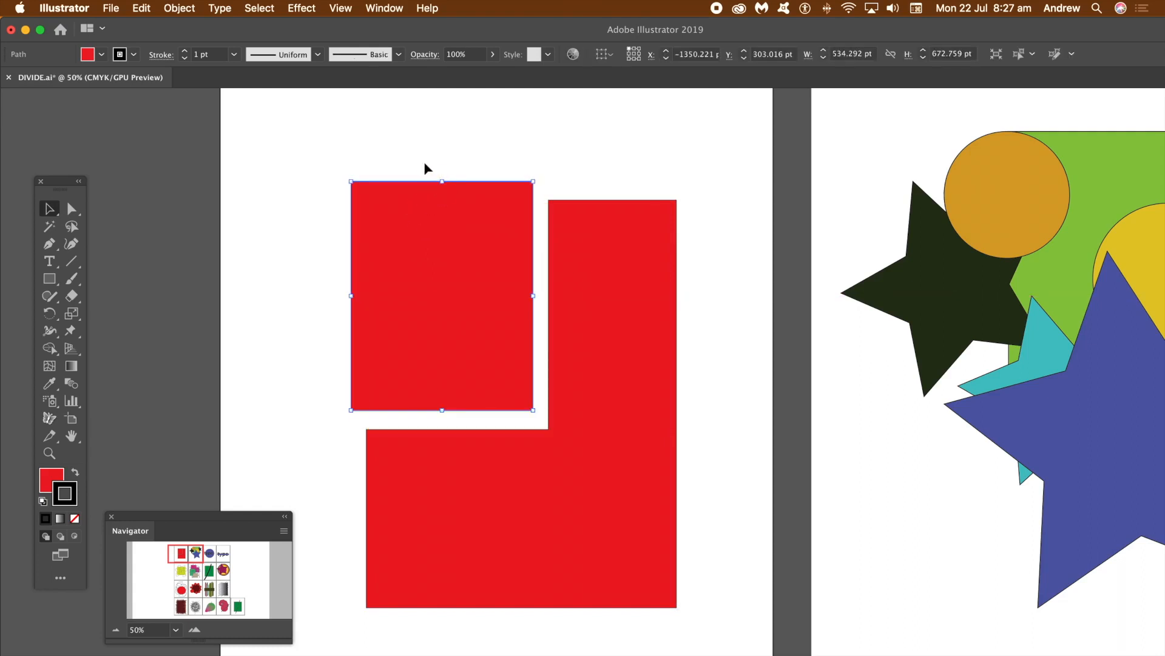
{"action": "left_click_drag", "start_coordinate": [433, 230], "coordinate": [397, 205]}
- Divide the red L shape with a 492 by 339 pt rectangle across its vertical arm and a narrow upright rectangle across its lower arm
{"action": "left_click", "coordinate": [50, 279]}
{"action": "left_click_drag", "start_coordinate": [531, 251], "coordinate": [698, 366]}
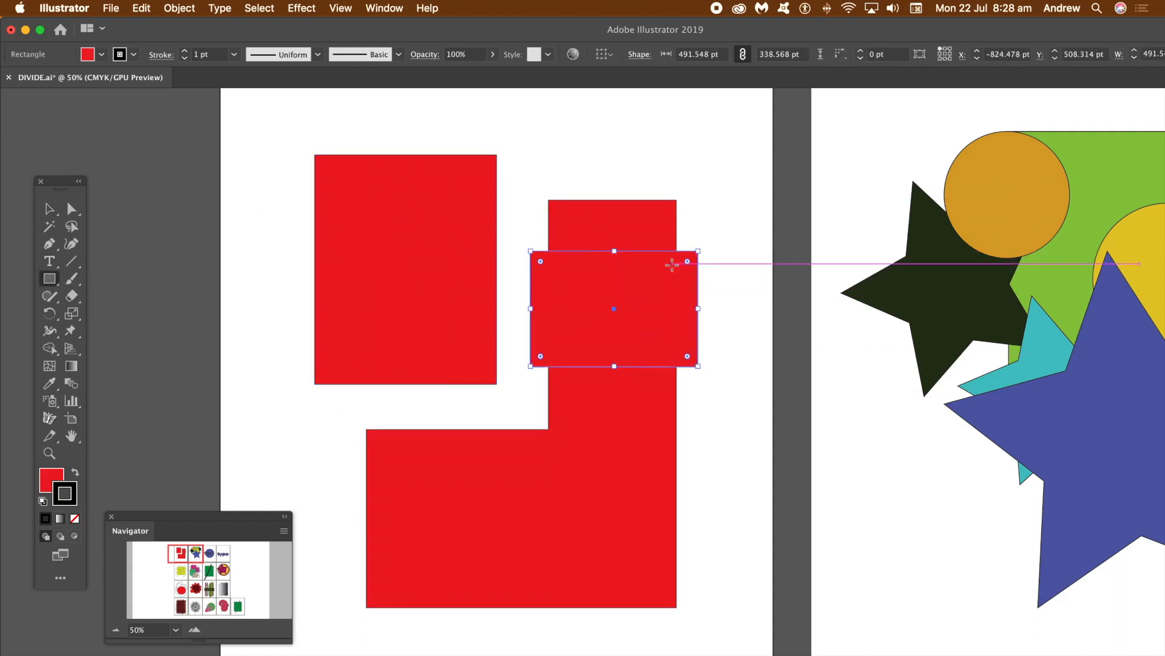
{"action": "key", "text": "super+4"}
{"action": "mouse_move", "coordinate": [458, 412]}
{"action": "left_mouse_down"}
{"action": "mouse_move", "coordinate": [486, 593]}
{"action": "mouse_move", "coordinate": [511, 613]}
{"action": "left_mouse_up"}
{"action": "key", "text": "super+4"}
{"action": "left_click", "coordinate": [504, 402], "text": "super"}
- Divide the L shape again with a small rectangle over its right edge and a tall one about 125 by 1249 pt down its vertical arm
{"action": "left_click_drag", "start_coordinate": [715, 392], "coordinate": [563, 468]}
{"action": "key", "text": "super+4"}
{"action": "left_click", "coordinate": [632, 356], "text": "super"}
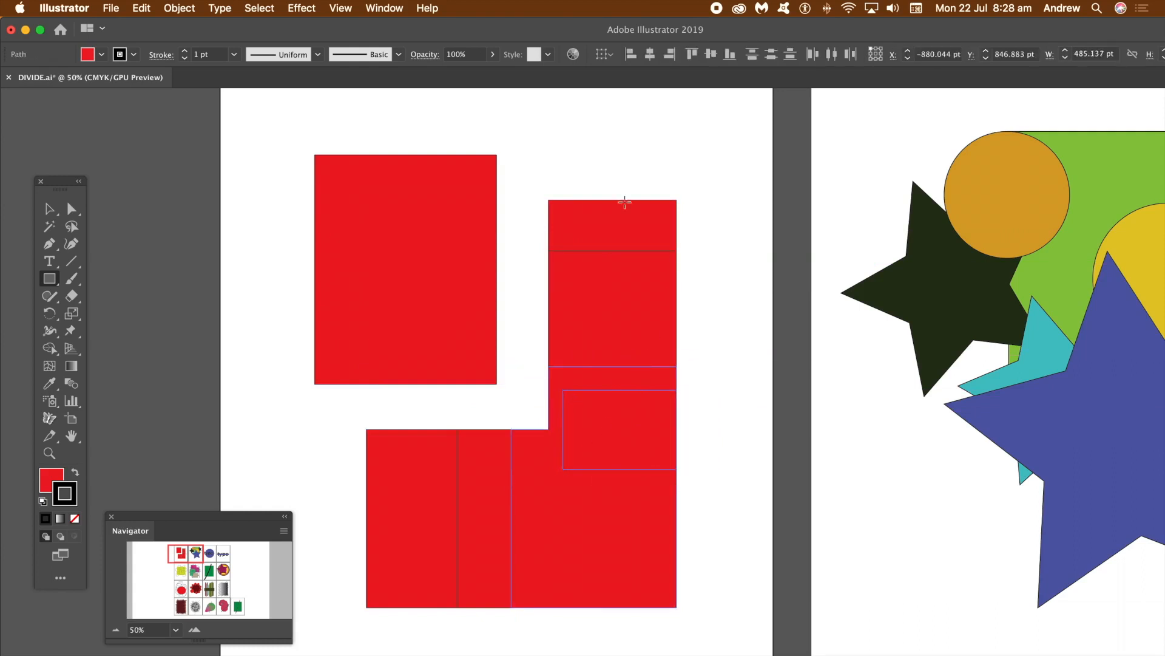
{"action": "left_click_drag", "start_coordinate": [594, 154], "coordinate": [636, 580]}
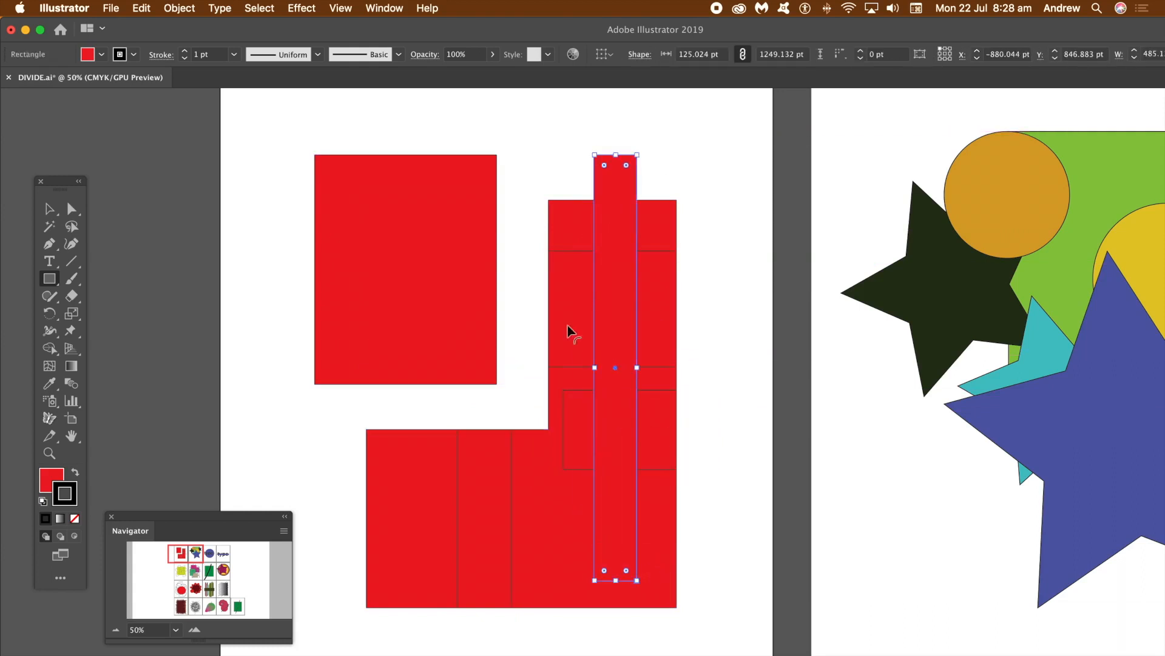
{"action": "key", "text": "super+4"}
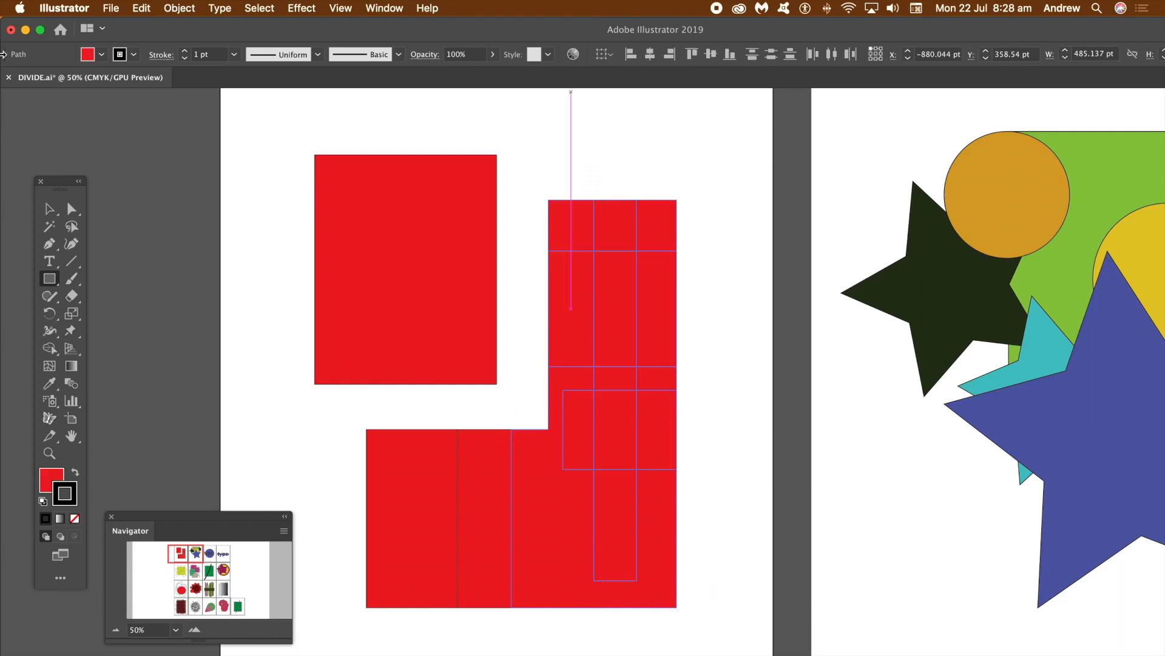
- Move the divided pieces of the red L shape's vertical arm and corner apart from each other
{"action": "left_click", "coordinate": [51, 209]}
{"action": "left_click", "coordinate": [553, 156]}
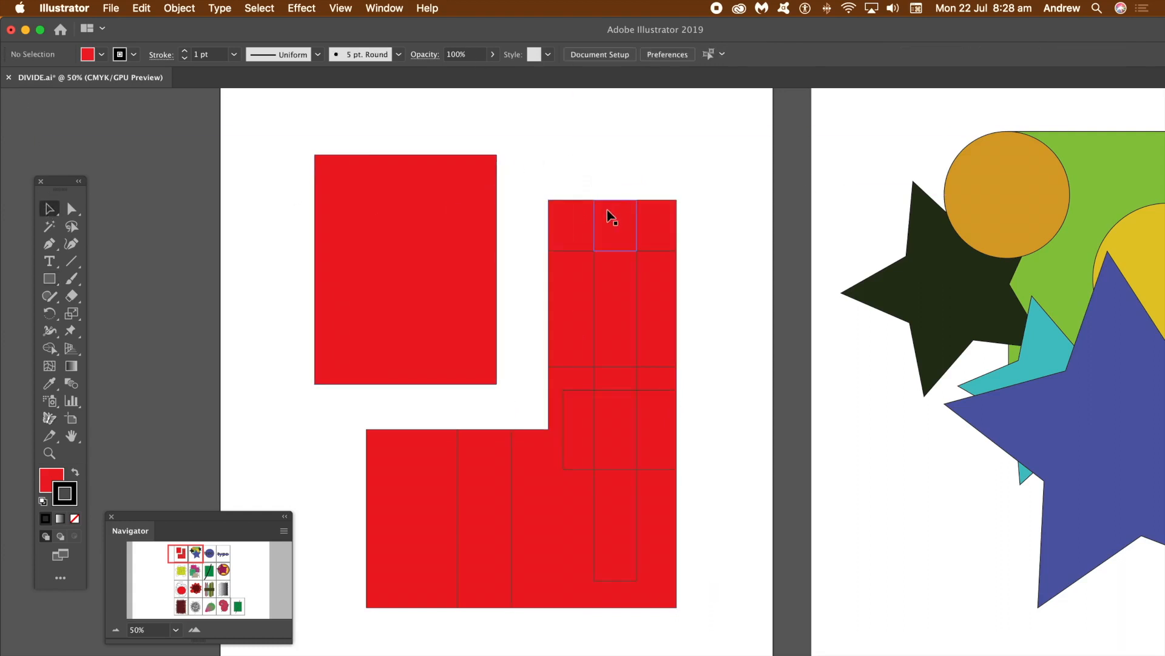
{"action": "left_click_drag", "start_coordinate": [609, 216], "coordinate": [556, 191]}
{"action": "left_click_drag", "start_coordinate": [661, 226], "coordinate": [681, 215]}
{"action": "left_click_drag", "start_coordinate": [668, 292], "coordinate": [695, 305]}
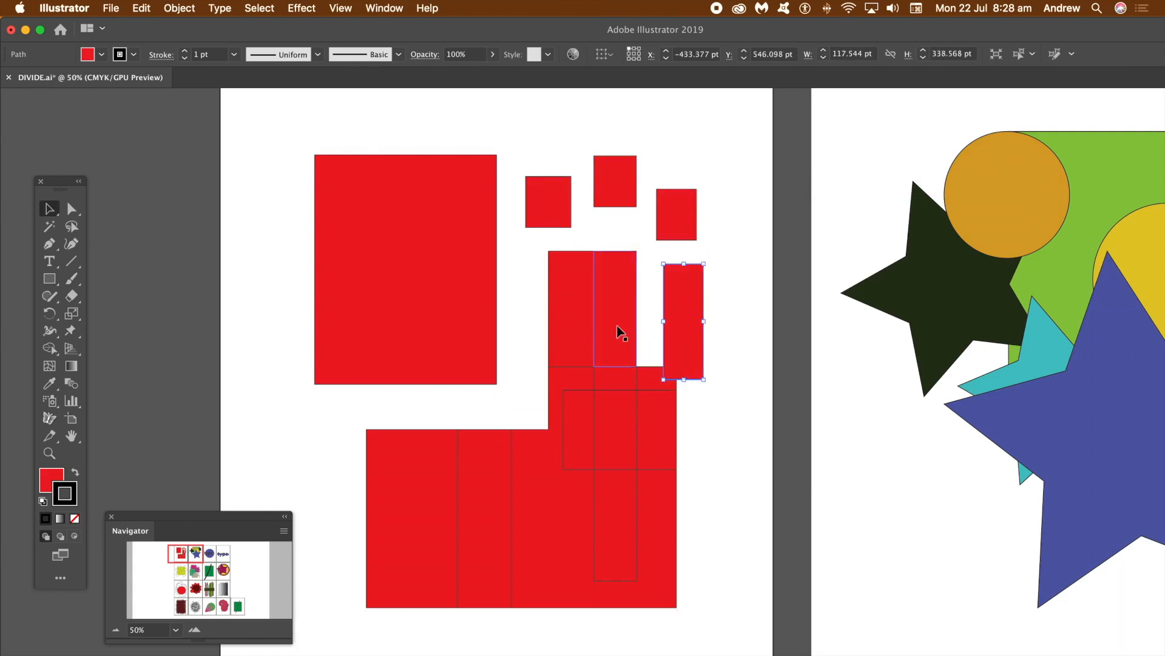
{"action": "left_click_drag", "start_coordinate": [577, 314], "coordinate": [565, 304]}
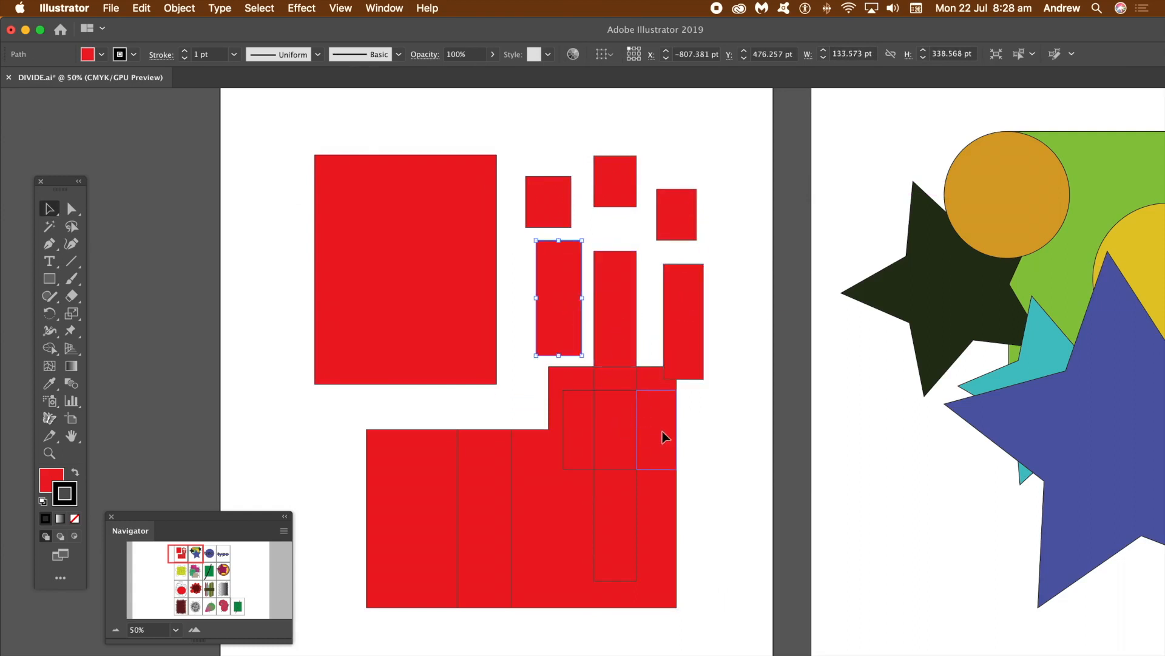
{"action": "left_click_drag", "start_coordinate": [661, 434], "coordinate": [688, 450]}
{"action": "left_click_drag", "start_coordinate": [677, 533], "coordinate": [703, 545]}
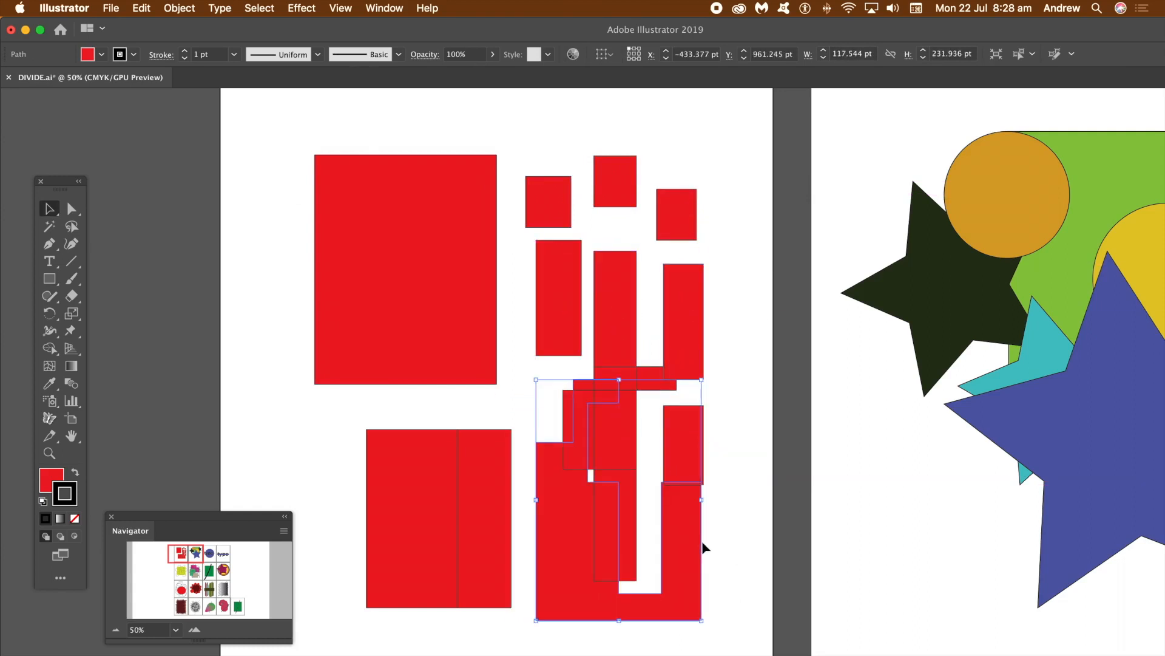
{"action": "left_click_drag", "start_coordinate": [562, 488], "coordinate": [531, 508]}
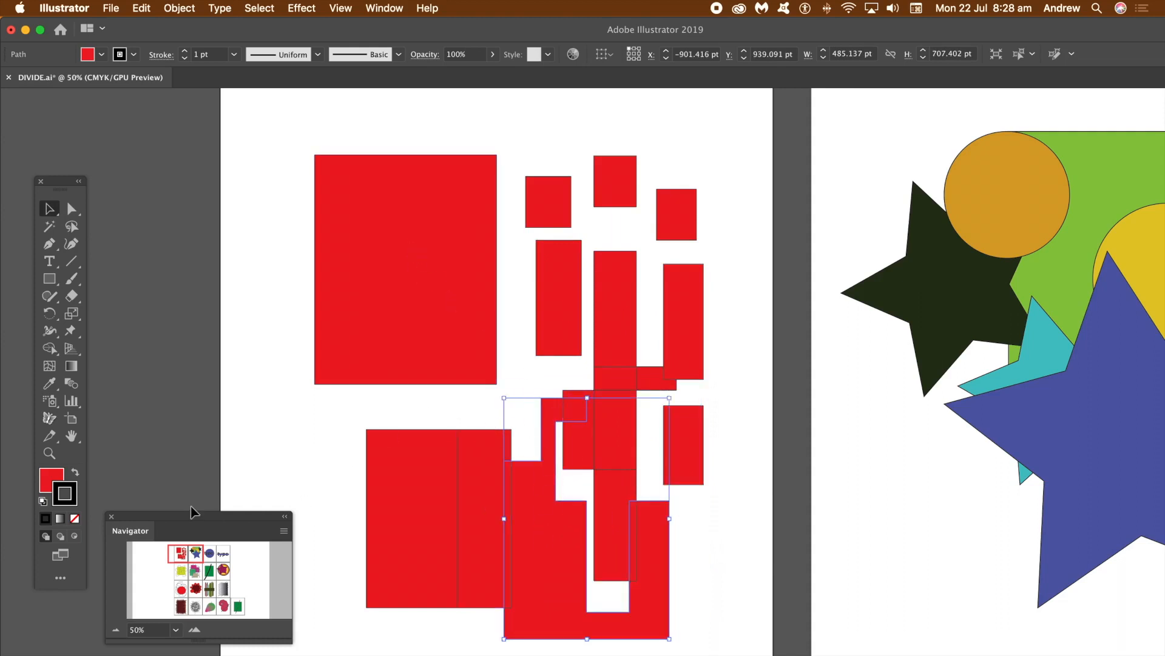
- Move the large blue star over the other overlapping shapes on the second artboard and apply Divide Objects Below with it
{"action": "left_click_drag", "start_coordinate": [186, 545], "coordinate": [199, 554]}
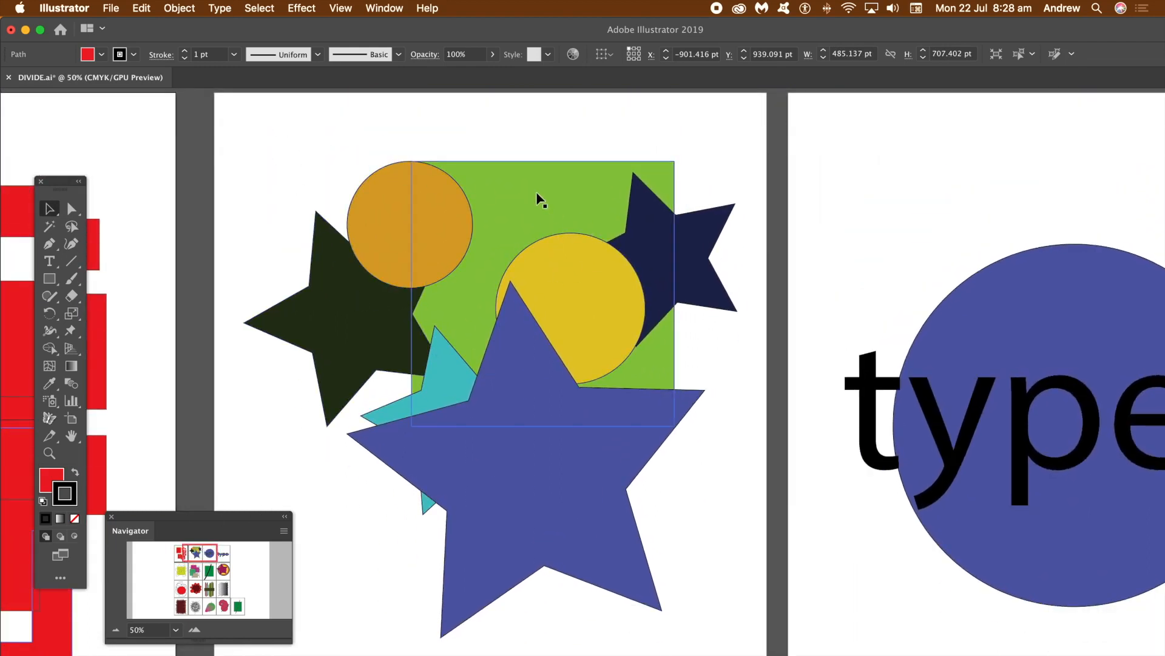
{"action": "left_click", "coordinate": [487, 460]}
{"action": "left_click_drag", "start_coordinate": [517, 452], "coordinate": [714, 543]}
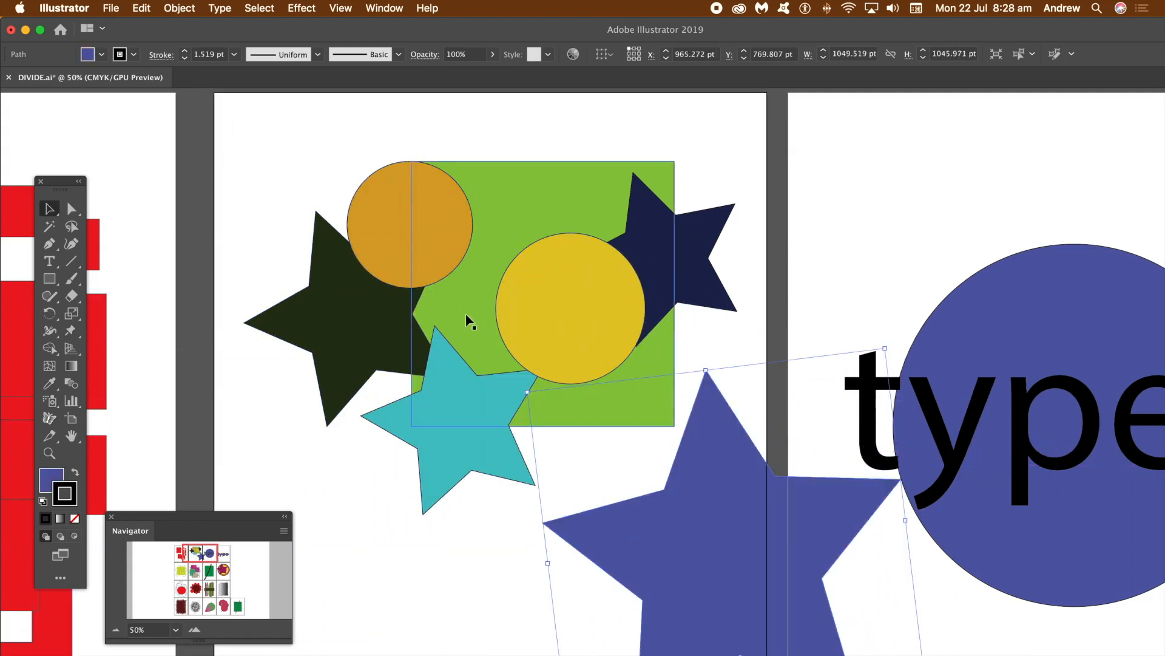
{"action": "left_click", "coordinate": [368, 331]}
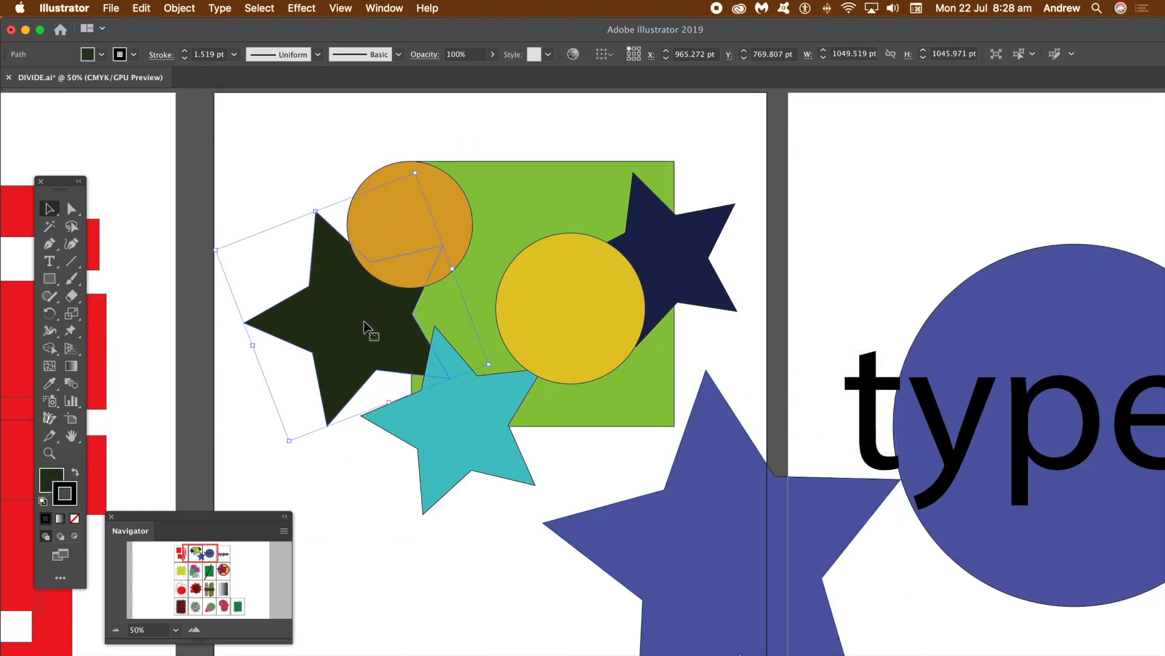
{"action": "left_click", "coordinate": [405, 226]}
{"action": "left_click_drag", "start_coordinate": [676, 498], "coordinate": [504, 246]}
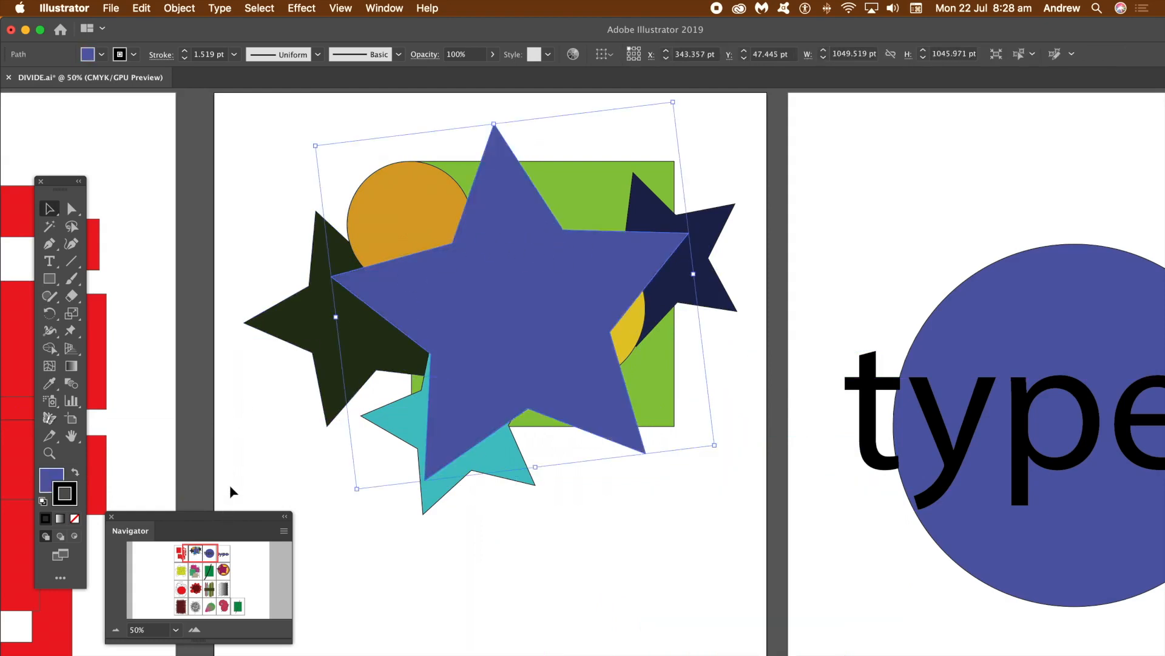
{"action": "key", "text": "super+d"}
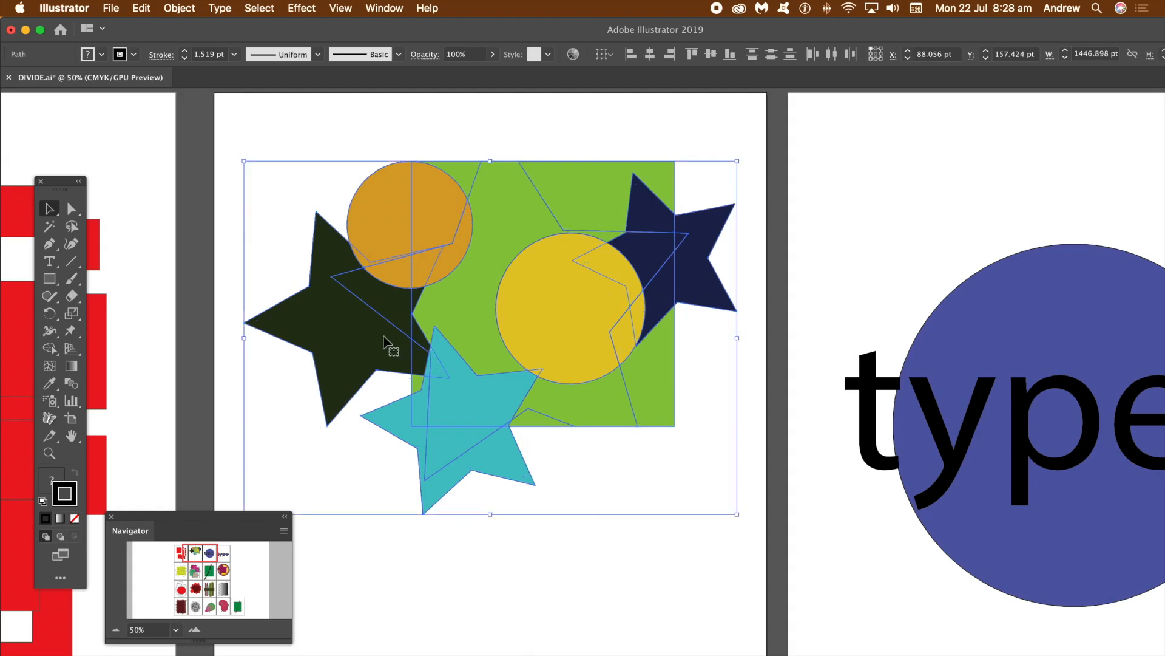
{"action": "left_click", "coordinate": [461, 147]}
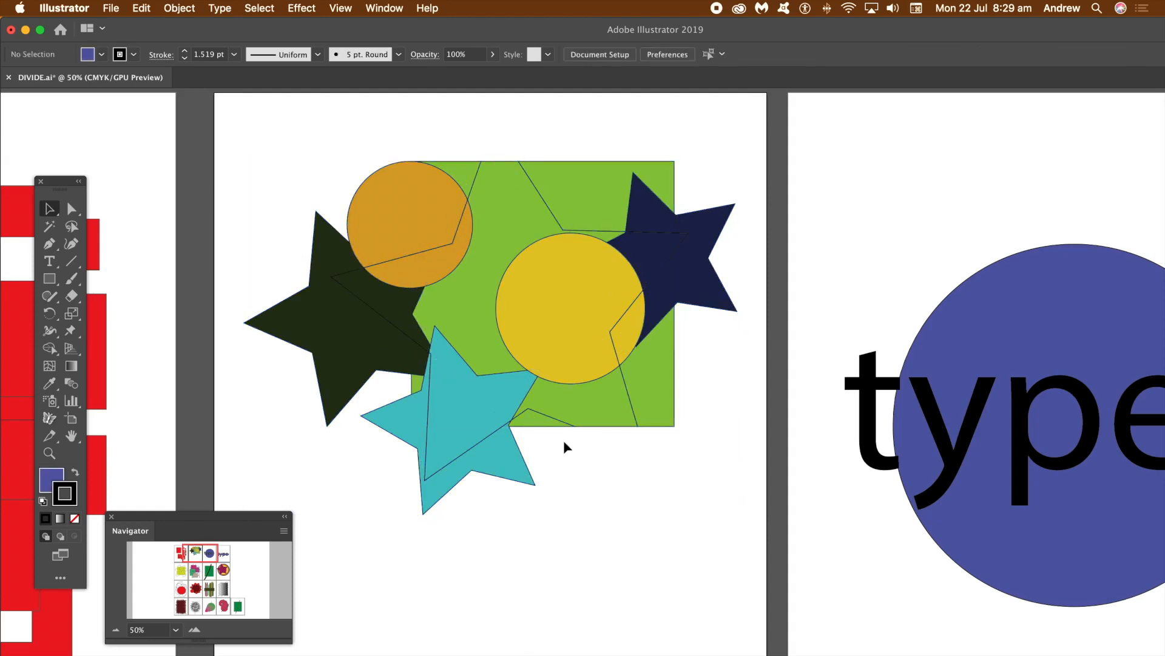
- Pull the cut pieces of the green square, navy star and orange circle outward from the cluster
{"action": "left_click_drag", "start_coordinate": [660, 386], "coordinate": [671, 398]}
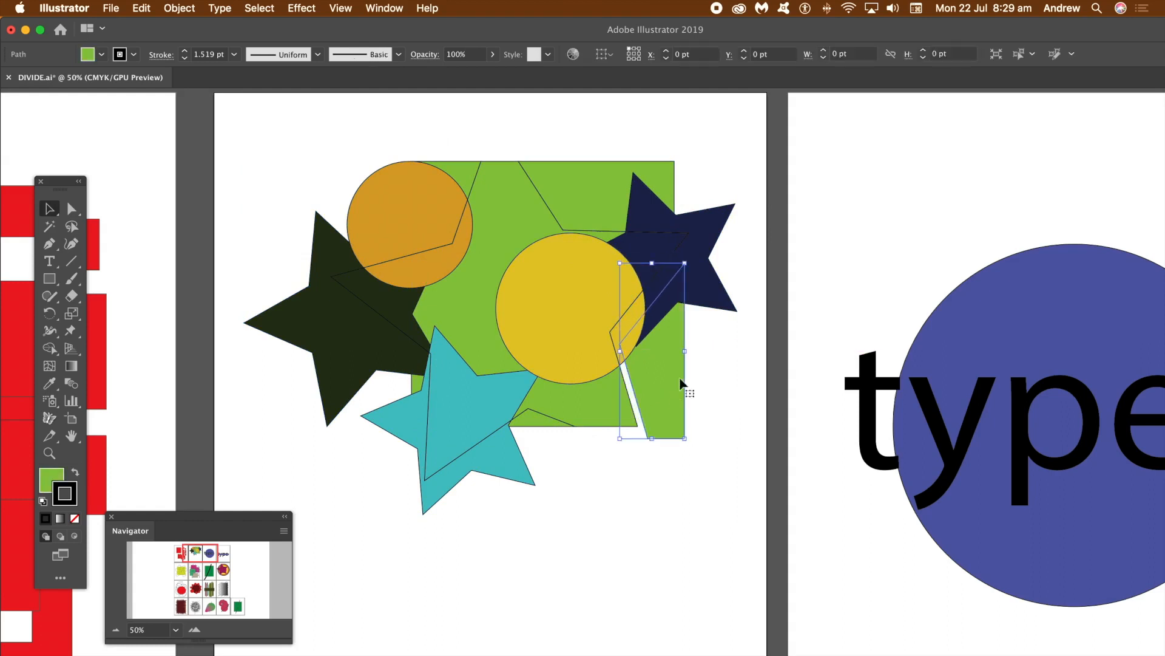
{"action": "left_click_drag", "start_coordinate": [692, 250], "coordinate": [703, 252]}
{"action": "left_click_drag", "start_coordinate": [614, 214], "coordinate": [609, 170]}
{"action": "left_click_drag", "start_coordinate": [520, 200], "coordinate": [559, 195]}
{"action": "left_click_drag", "start_coordinate": [386, 182], "coordinate": [318, 153]}
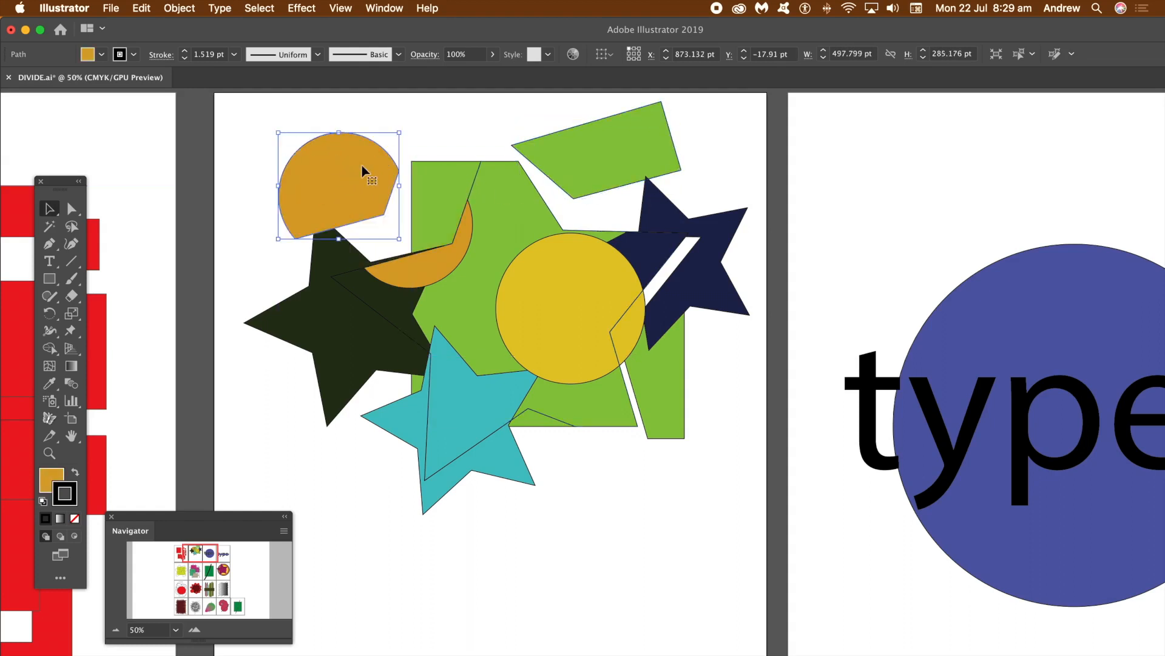
- Move the green square's upper-left corner and its two small lower slivers, plus the outer pieces of the dark and teal stars, outward
{"action": "left_click_drag", "start_coordinate": [417, 190], "coordinate": [391, 132]}
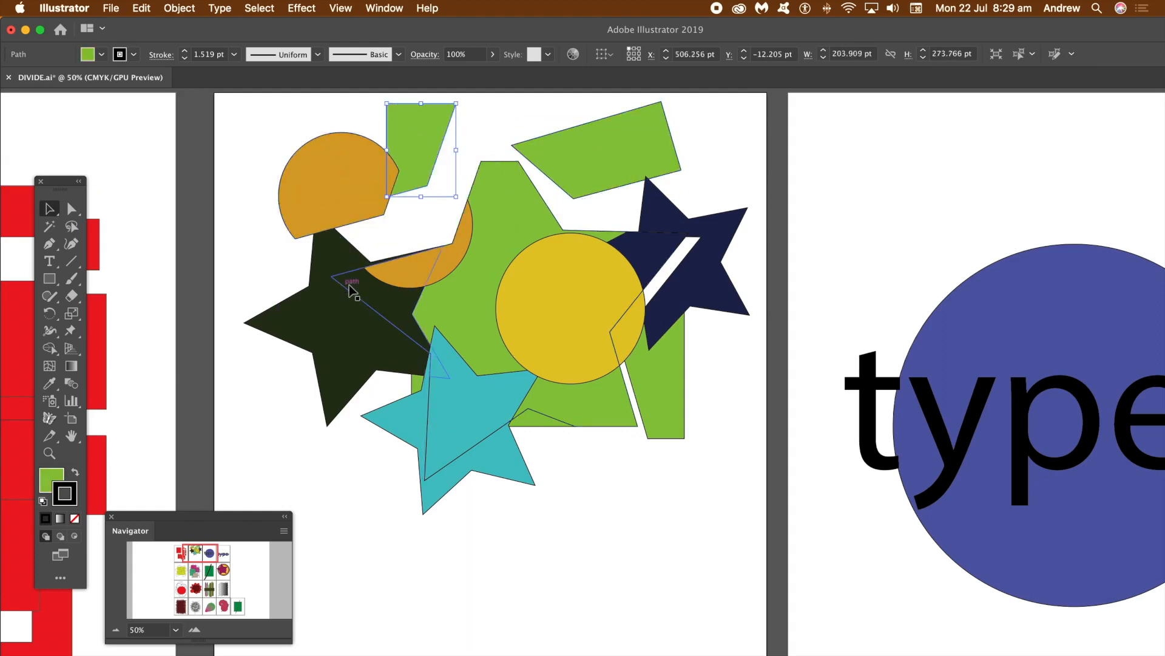
{"action": "left_click_drag", "start_coordinate": [322, 325], "coordinate": [263, 368]}
{"action": "left_click_drag", "start_coordinate": [504, 440], "coordinate": [466, 548]}
{"action": "left_click_drag", "start_coordinate": [417, 396], "coordinate": [367, 407]}
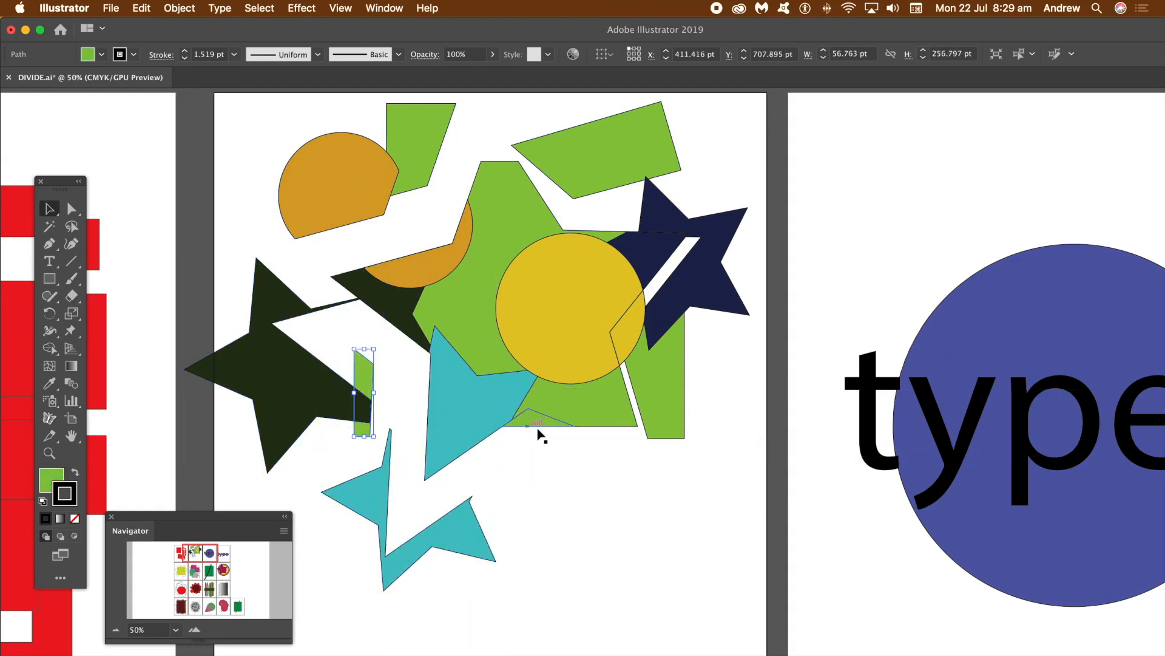
{"action": "left_click_drag", "start_coordinate": [540, 425], "coordinate": [543, 493]}
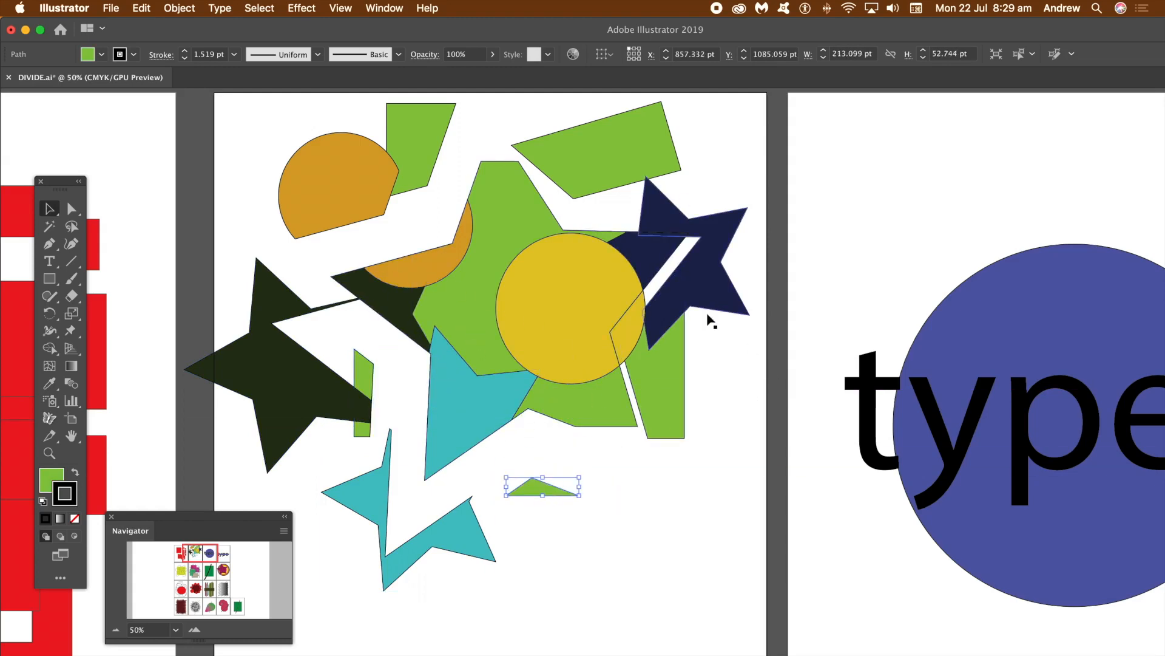
- Spread the green square's lower-right and slanted upper pieces and the navy star's outer piece farther from the yellow circle
{"action": "left_click_drag", "start_coordinate": [667, 366], "coordinate": [715, 403]}
{"action": "left_click_drag", "start_coordinate": [722, 276], "coordinate": [747, 282]}
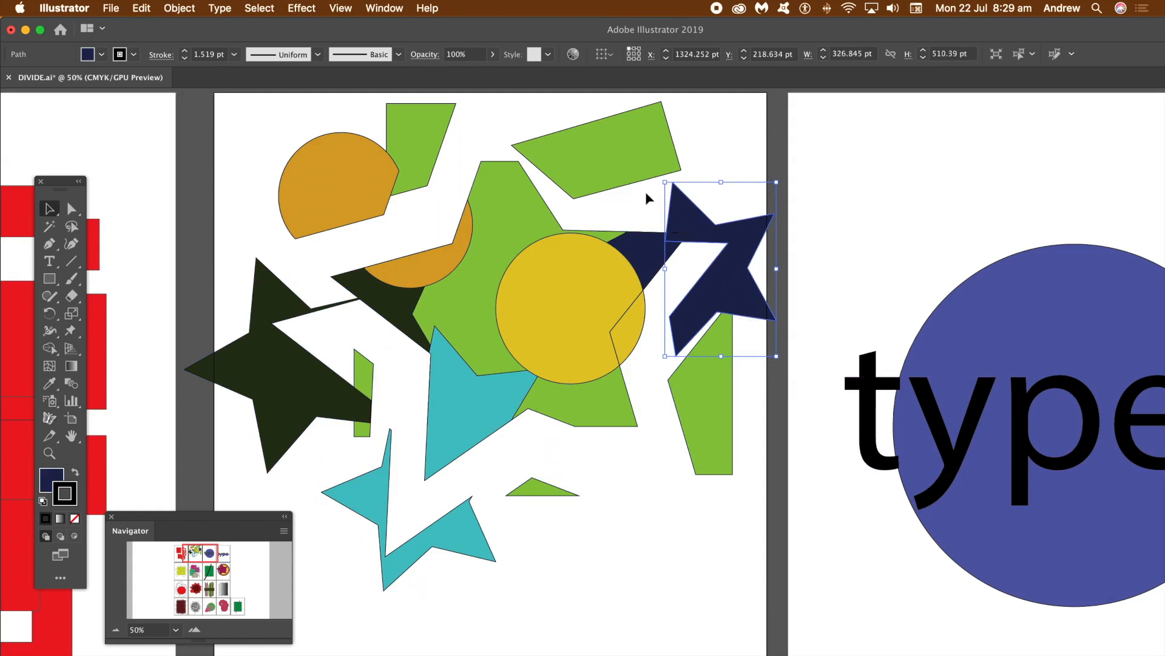
{"action": "left_click_drag", "start_coordinate": [553, 168], "coordinate": [593, 144]}
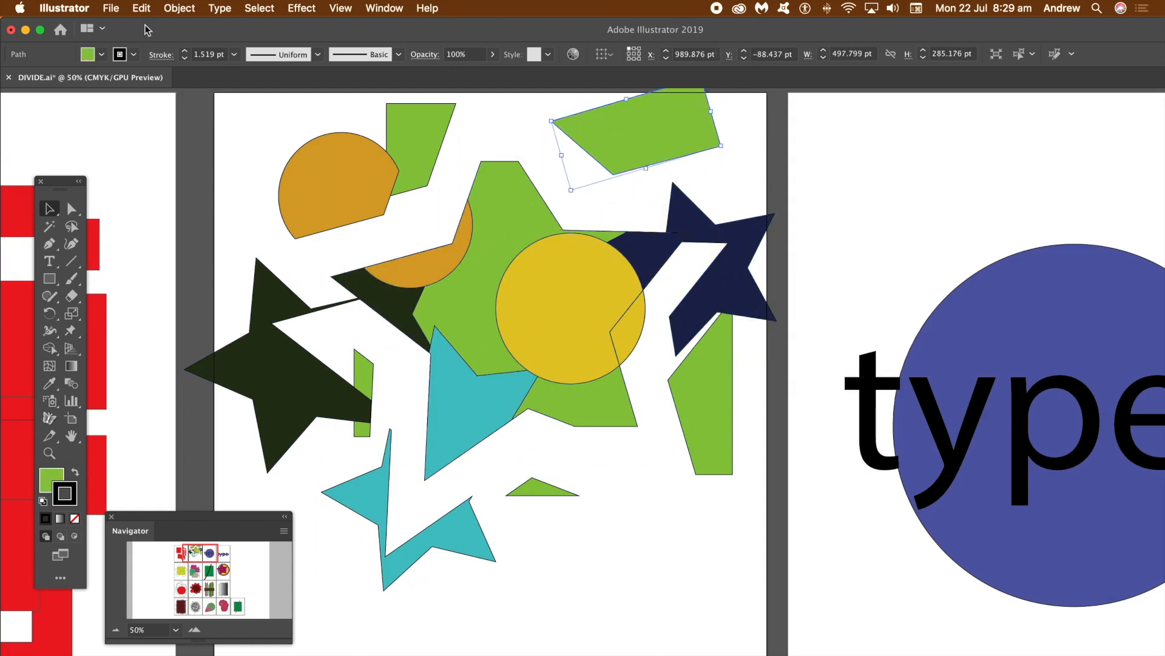
{"action": "left_click", "coordinate": [179, 8]}
{"action": "mouse_move", "coordinate": [200, 333]}
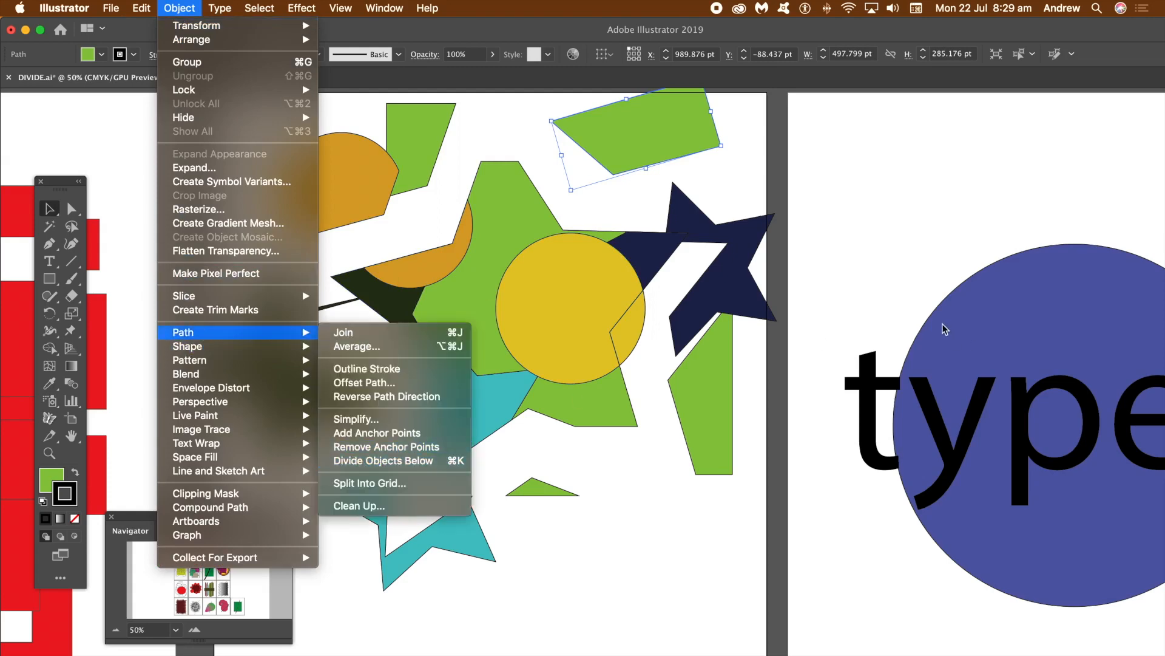
{"action": "left_click", "coordinate": [143, 523]}
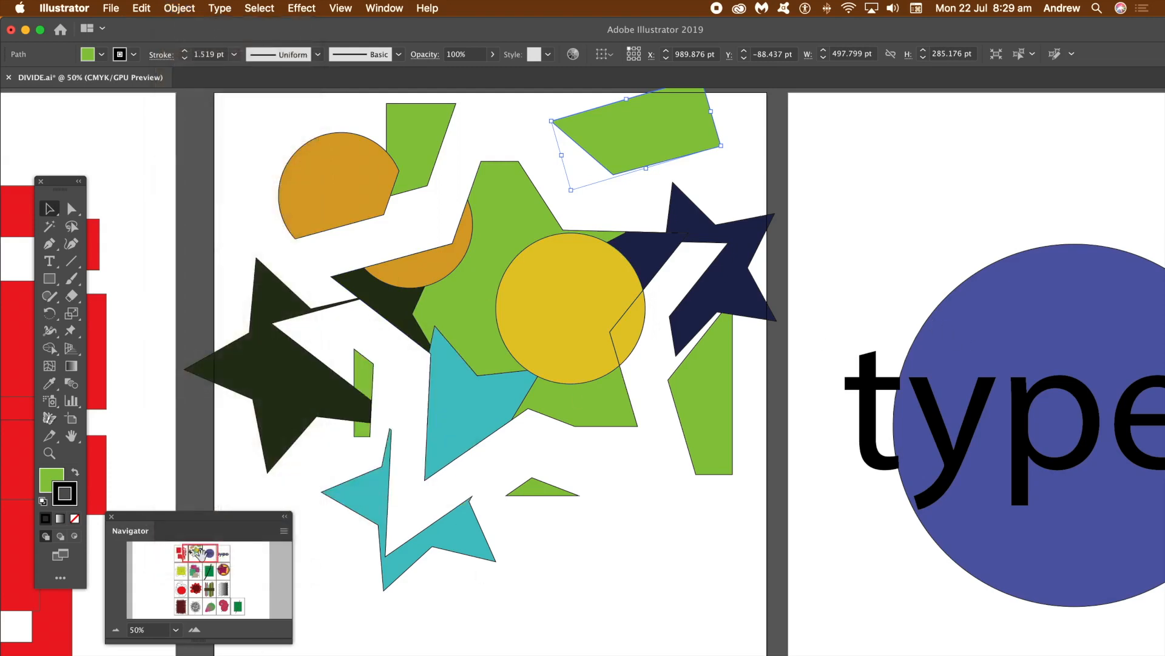
- Try to apply Divide Objects Below with the grouped black "type" lettering over the blue circle on the third artboard
{"action": "left_click_drag", "start_coordinate": [203, 555], "coordinate": [214, 557]}
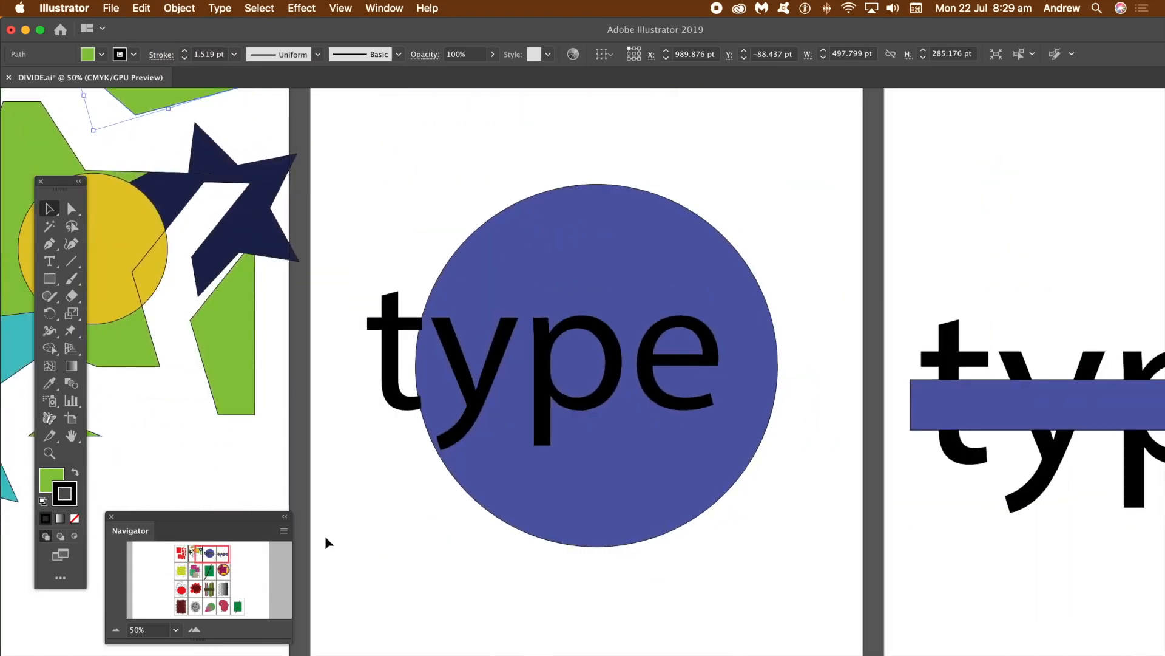
{"action": "left_click", "coordinate": [603, 368]}
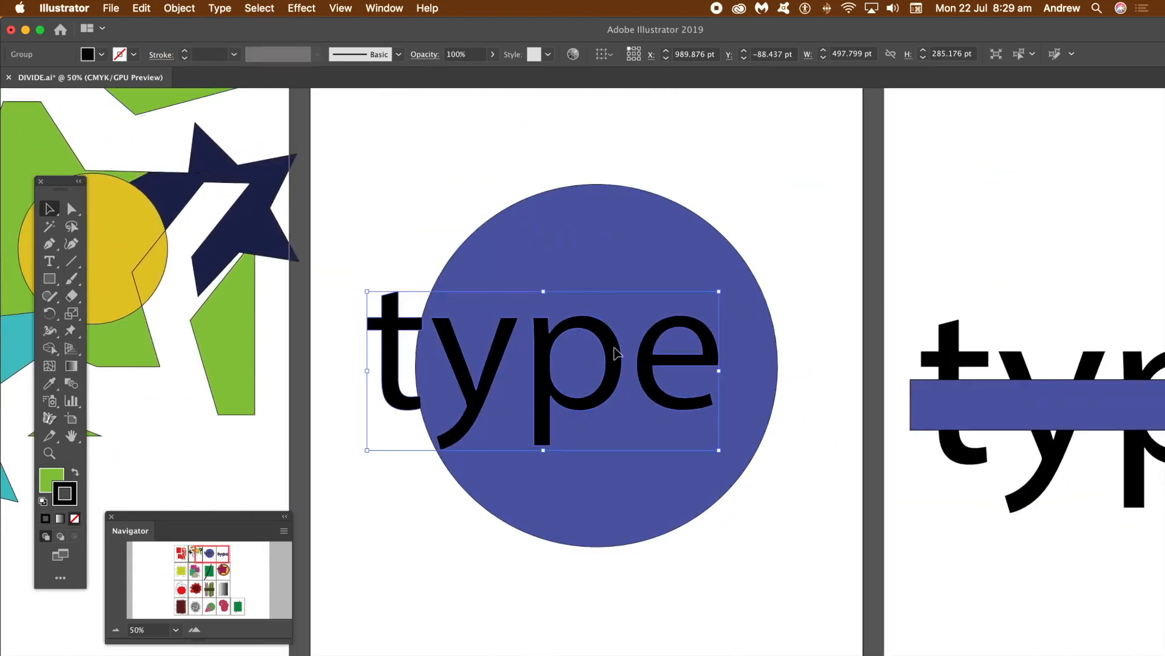
{"action": "left_click", "coordinate": [518, 241]}
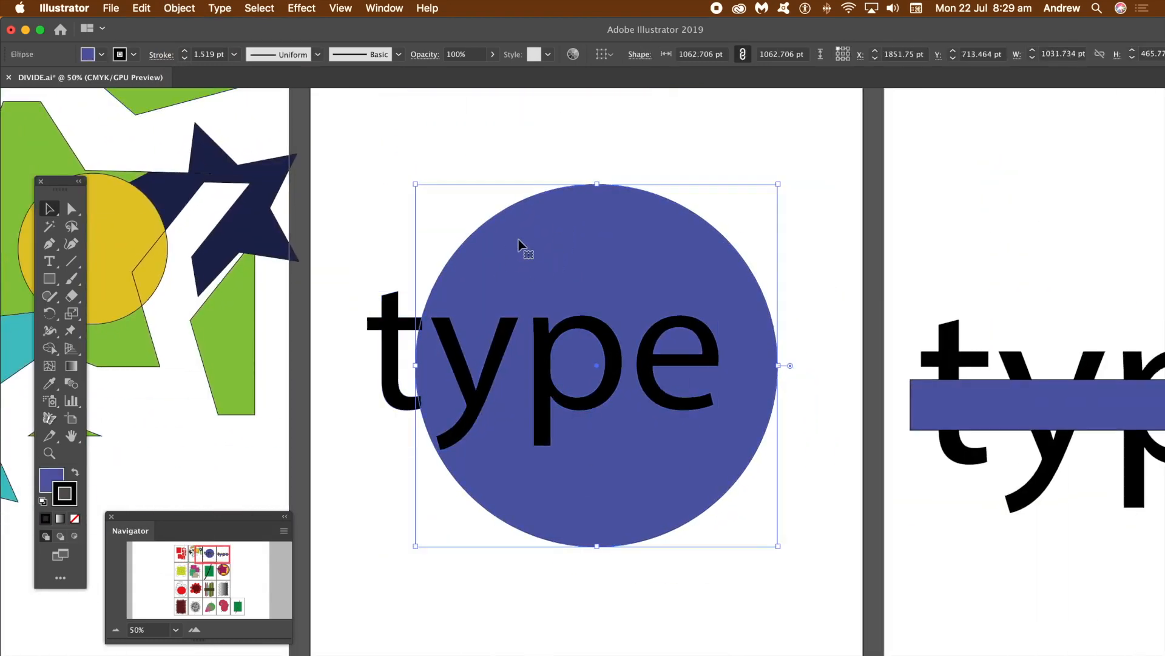
{"action": "left_click", "coordinate": [386, 319]}
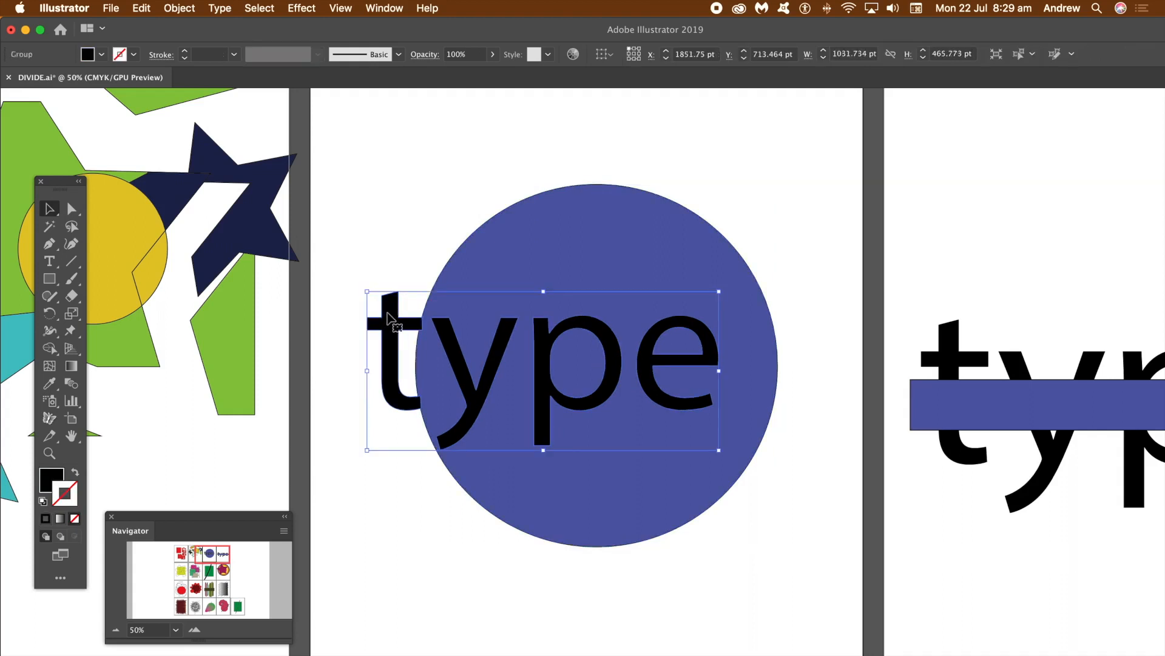
{"action": "key", "text": "super+d"}
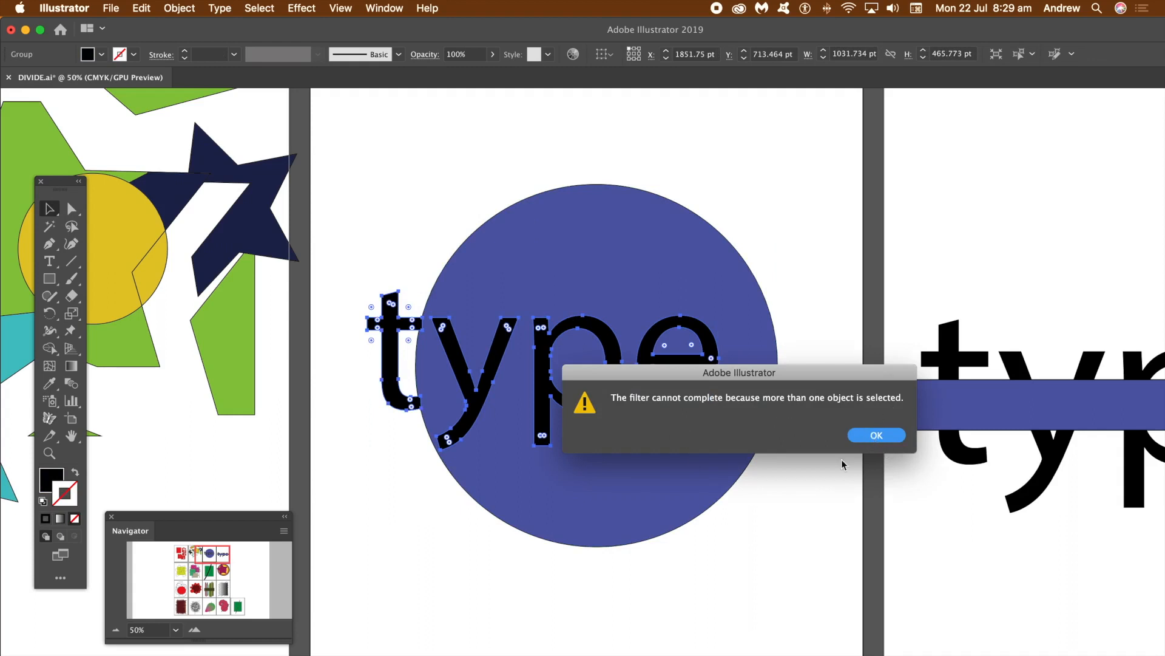
{"action": "left_click", "coordinate": [891, 437]}
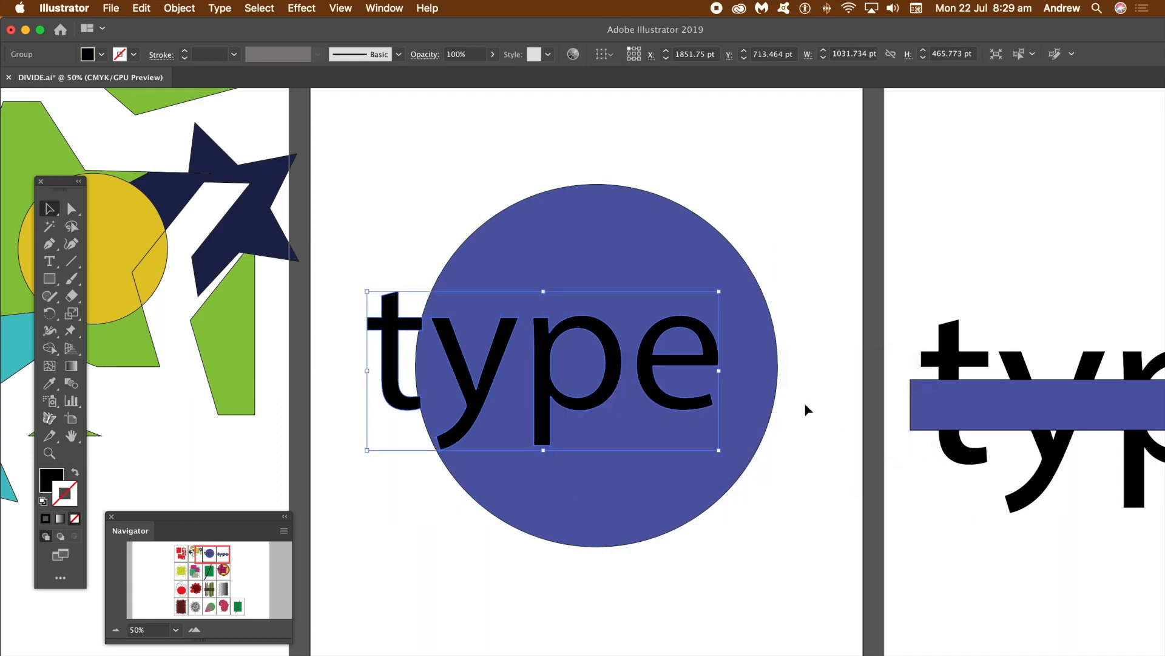
{"action": "left_click", "coordinate": [398, 220]}
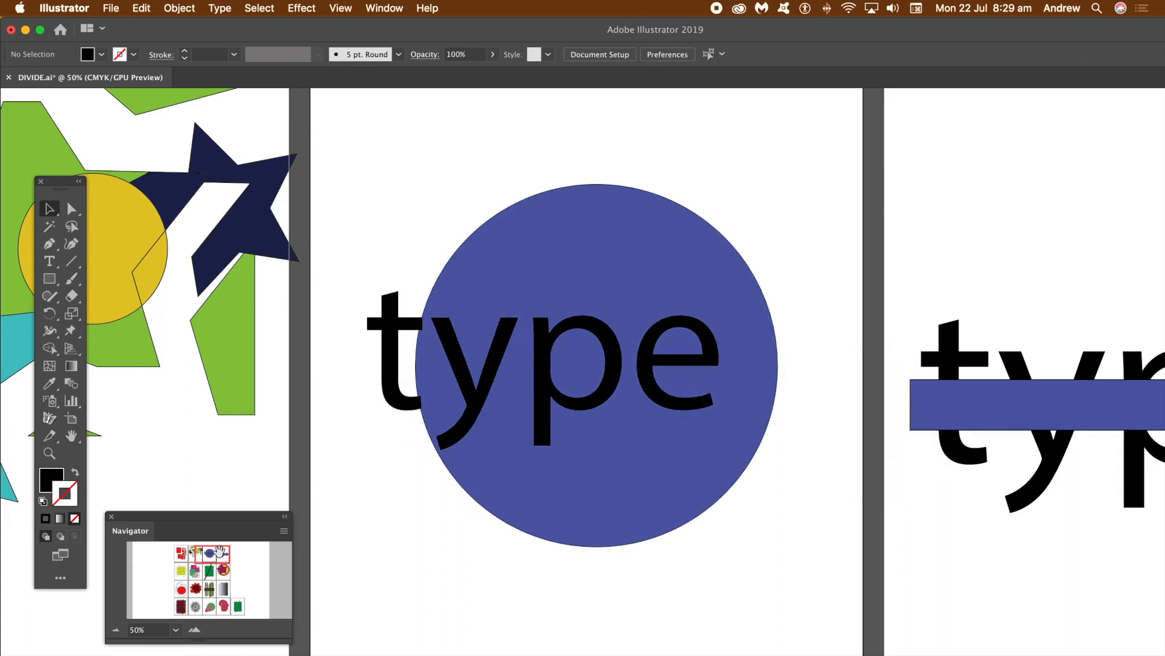
- Divide the grouped "type" lettering on the fourth artboard with the blue bar lying across its middle
{"action": "left_click_drag", "start_coordinate": [219, 552], "coordinate": [225, 557]}
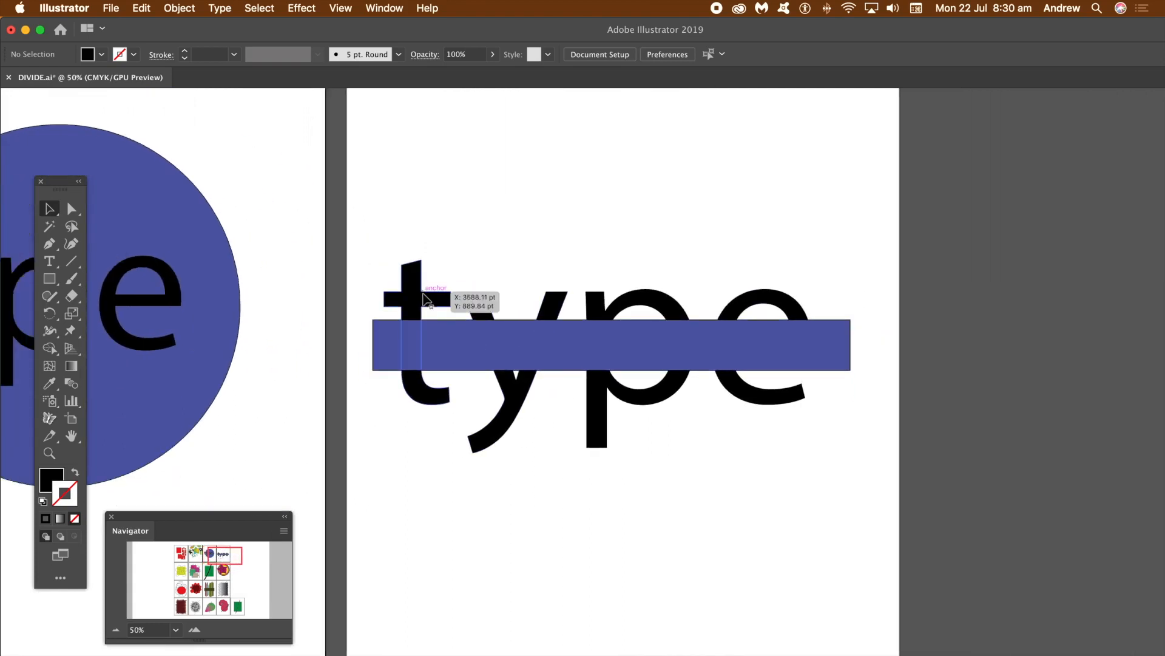
{"action": "left_click", "coordinate": [443, 299]}
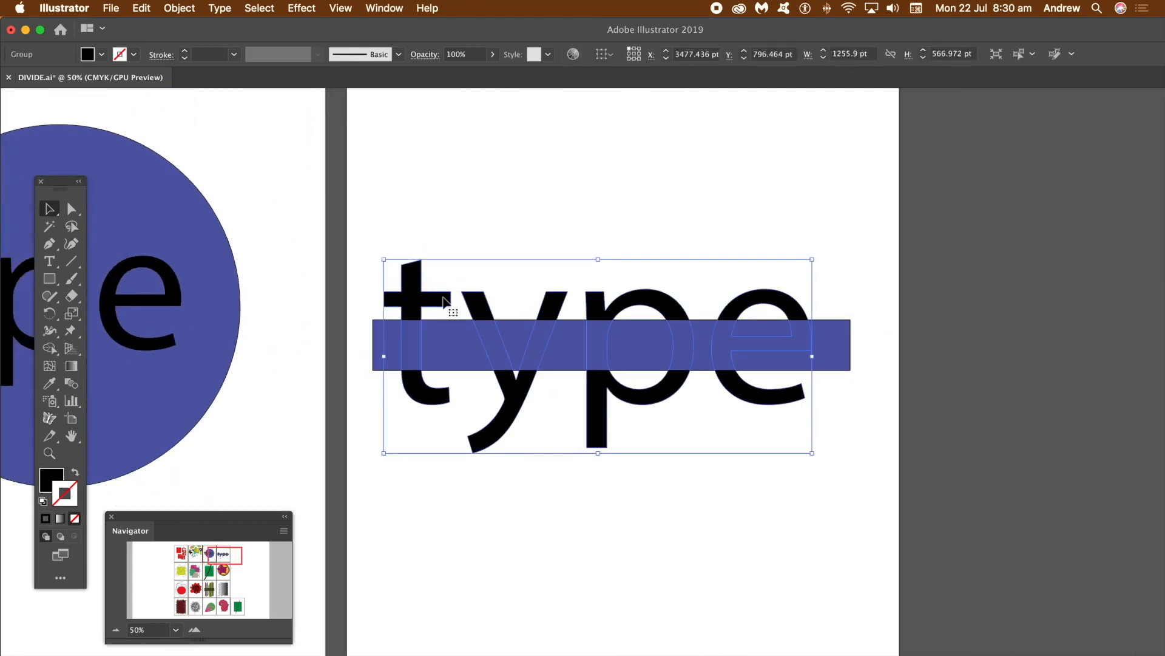
{"action": "left_click", "coordinate": [181, 9]}
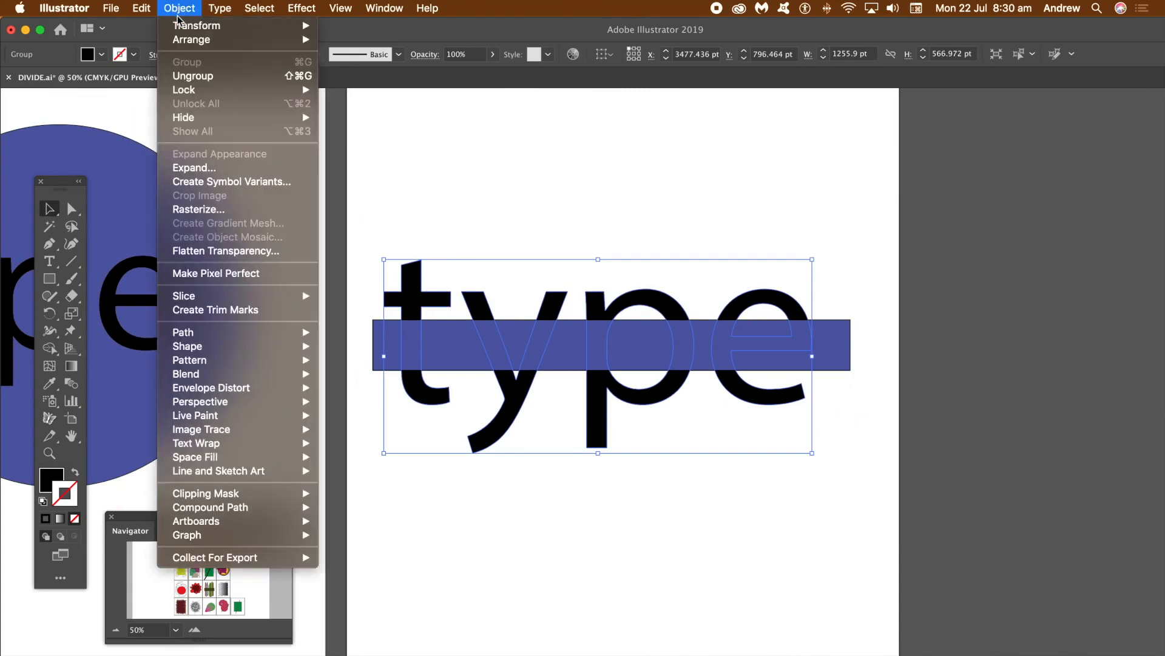
{"action": "left_click", "coordinate": [202, 168]}
{"action": "left_click", "coordinate": [387, 203]}
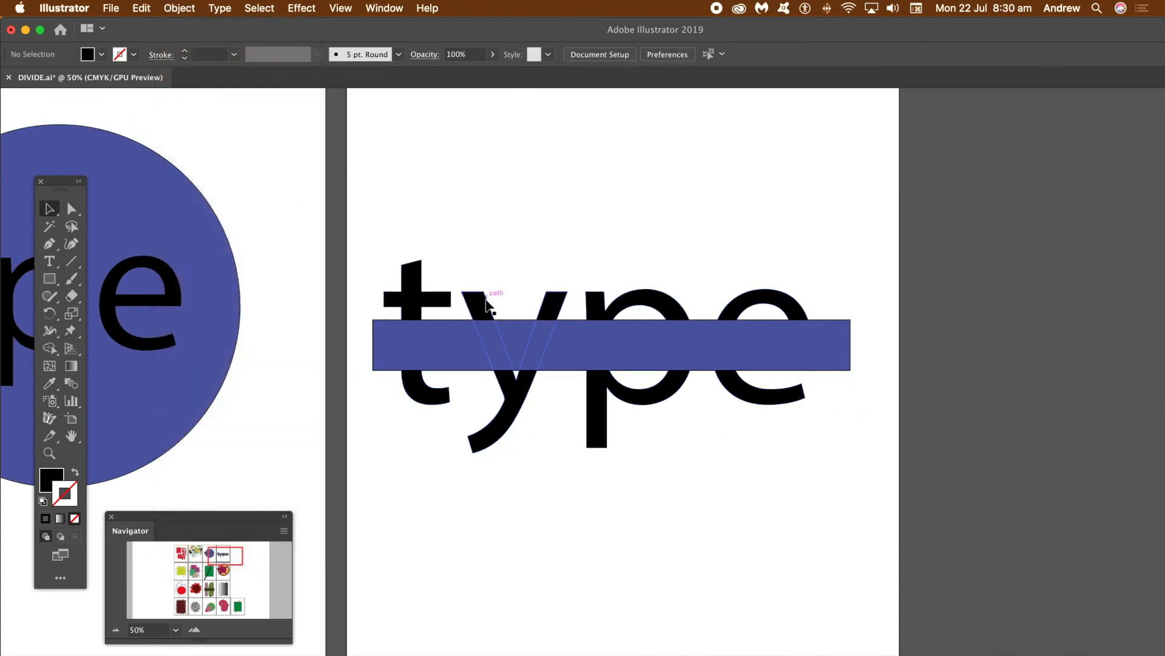
{"action": "left_click", "coordinate": [447, 301]}
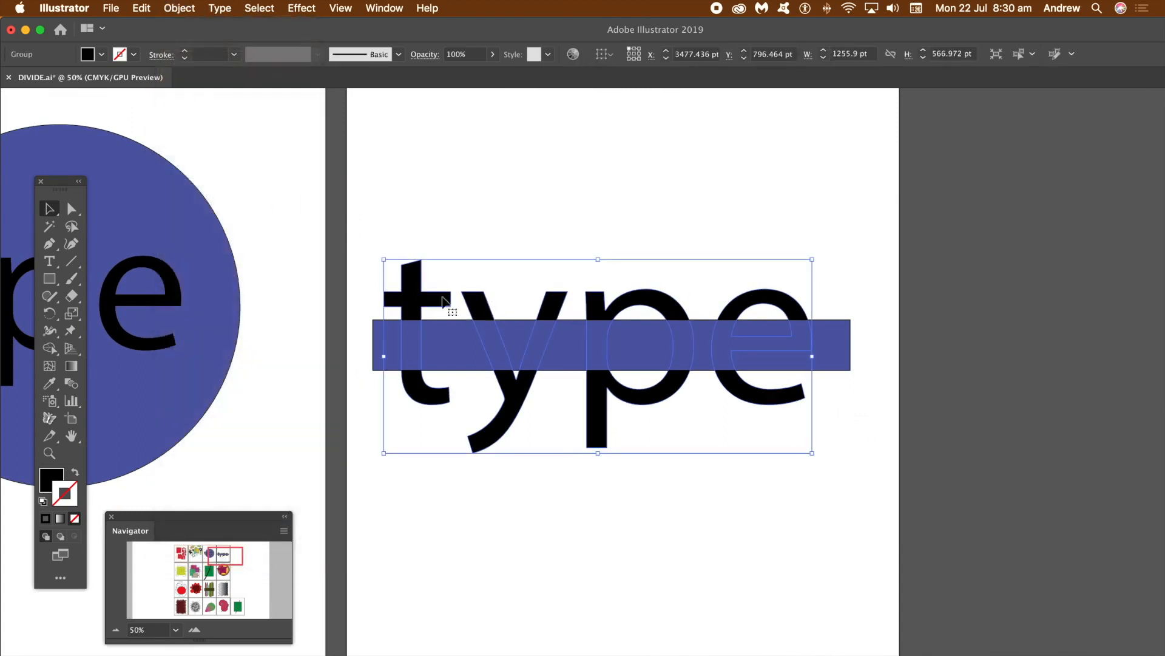
{"action": "left_click", "coordinate": [441, 350]}
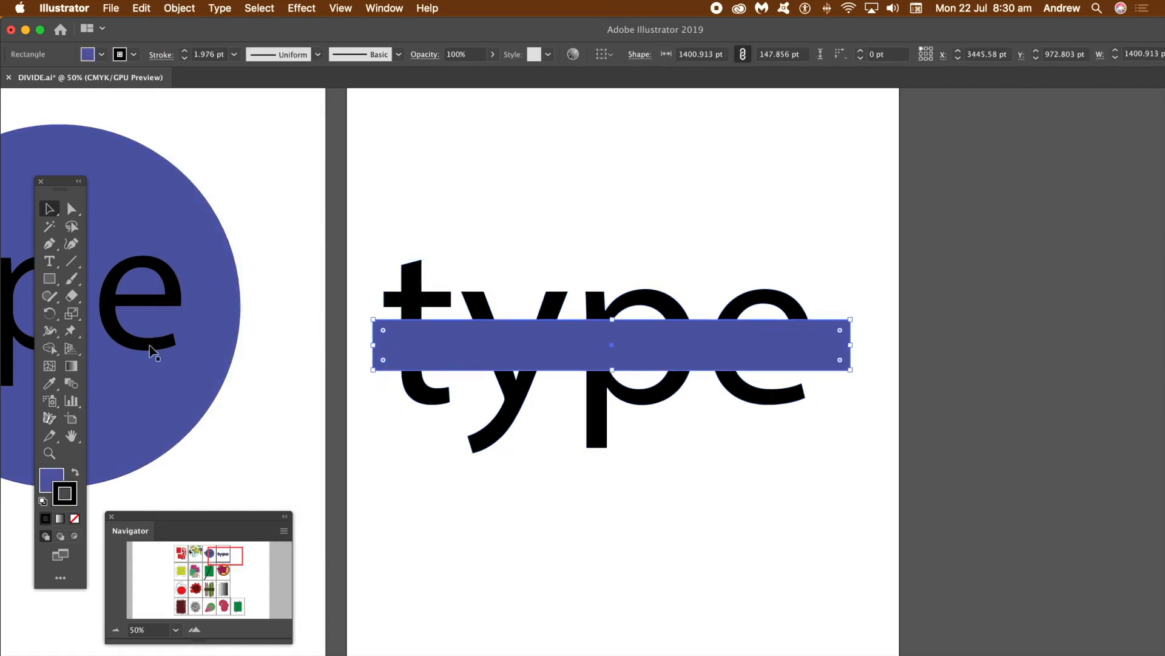
{"action": "key", "text": "super+shift+z"}
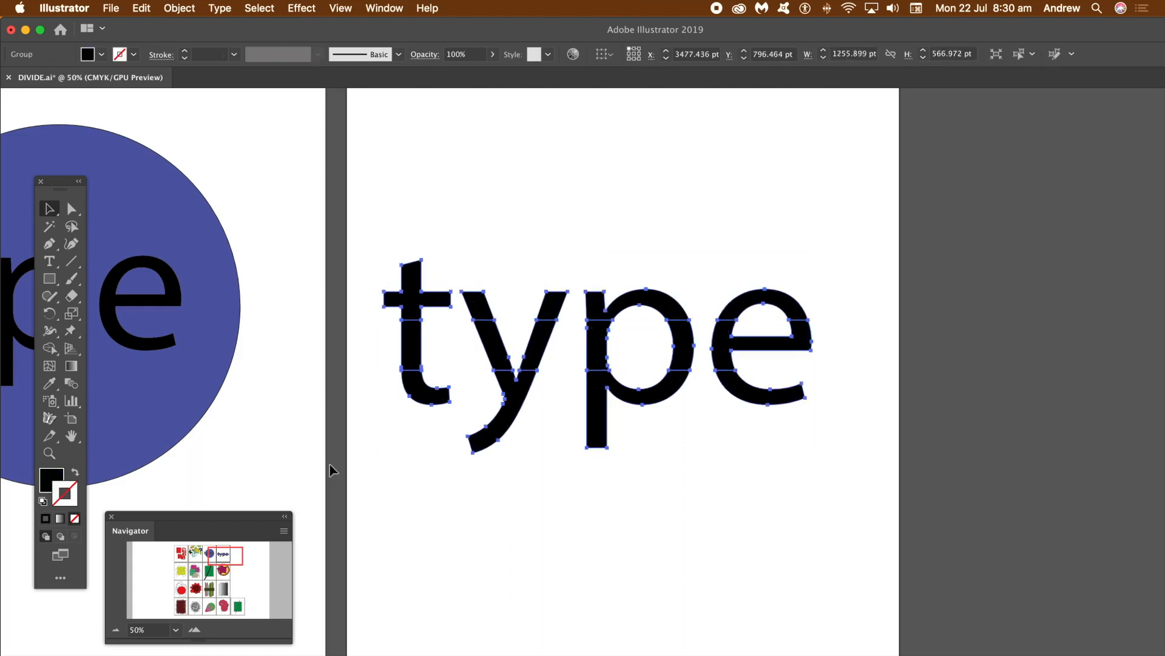
- Divide the lettering with a rectangle drawn over the y and p and a tall one about 78 by 513 pt over the e
{"action": "left_click", "coordinate": [51, 279]}
{"action": "left_click_drag", "start_coordinate": [557, 262], "coordinate": [652, 468]}
{"action": "key", "text": "super+4"}
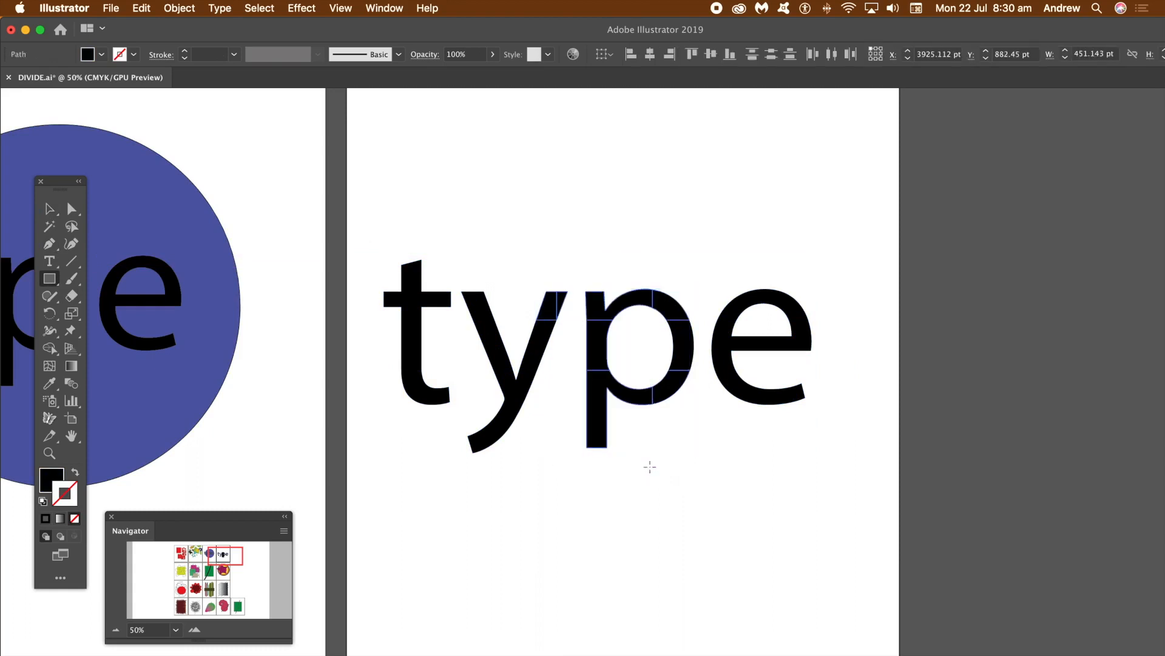
{"action": "left_click_drag", "start_coordinate": [760, 262], "coordinate": [787, 438]}
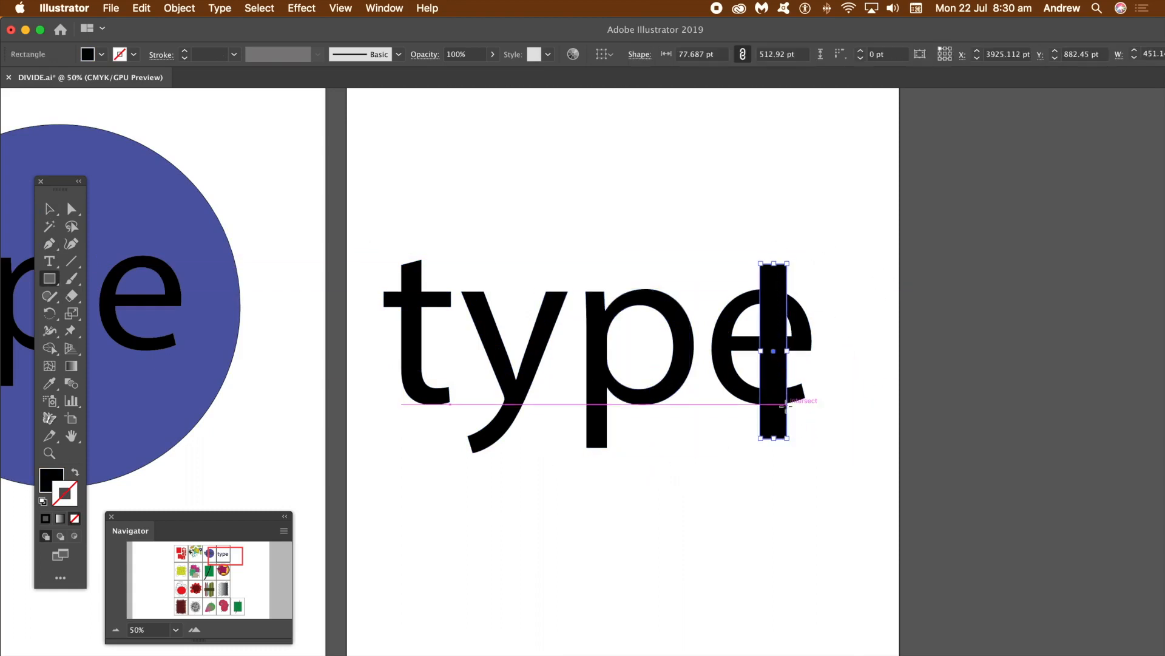
{"action": "key", "text": "super+4"}
- Divide the lettering with a horizontal rectangle about 539 by 109 pt across the t and y, and upright ones over the y and p
{"action": "left_click_drag", "start_coordinate": [377, 326], "coordinate": [566, 366]}
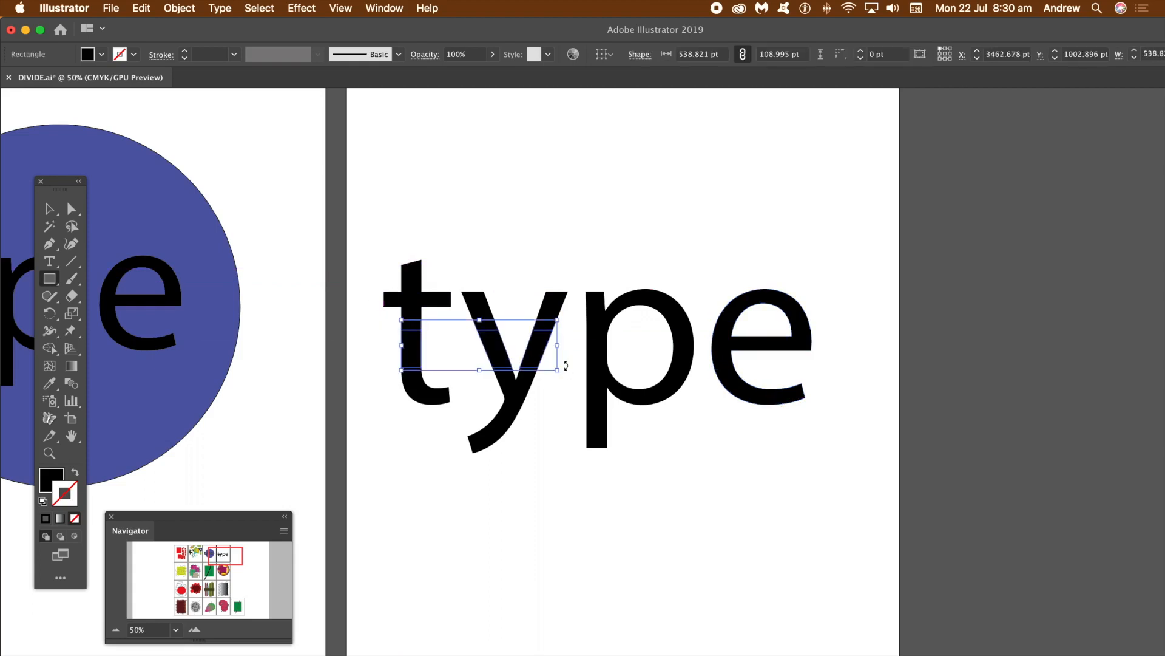
{"action": "key", "text": "super+4"}
{"action": "left_click_drag", "start_coordinate": [462, 255], "coordinate": [502, 469]}
{"action": "key", "text": "super+4"}
{"action": "left_click_drag", "start_coordinate": [633, 292], "coordinate": [680, 429]}
{"action": "key", "text": "super+4"}
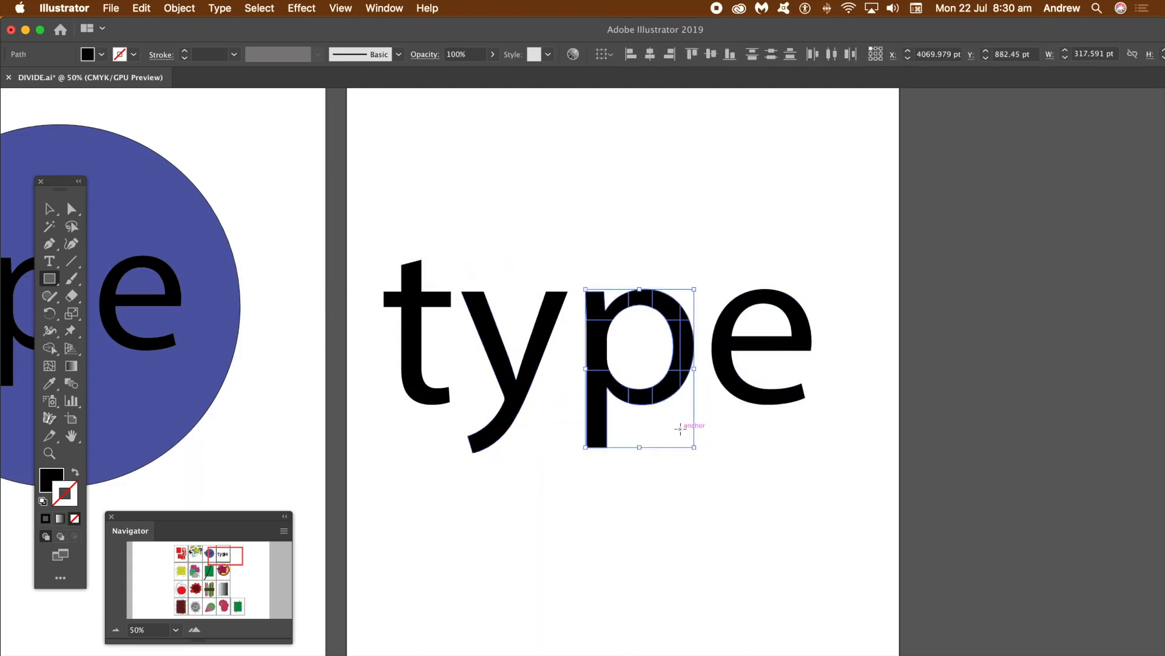
- Divide the letter e again with two narrow upright rectangles drawn over its middle and its left curve
{"action": "key", "text": "super+shift+a"}
{"action": "left_click_drag", "start_coordinate": [749, 277], "coordinate": [769, 446]}
{"action": "key", "text": "super+4"}
{"action": "left_click_drag", "start_coordinate": [727, 285], "coordinate": [749, 402]}
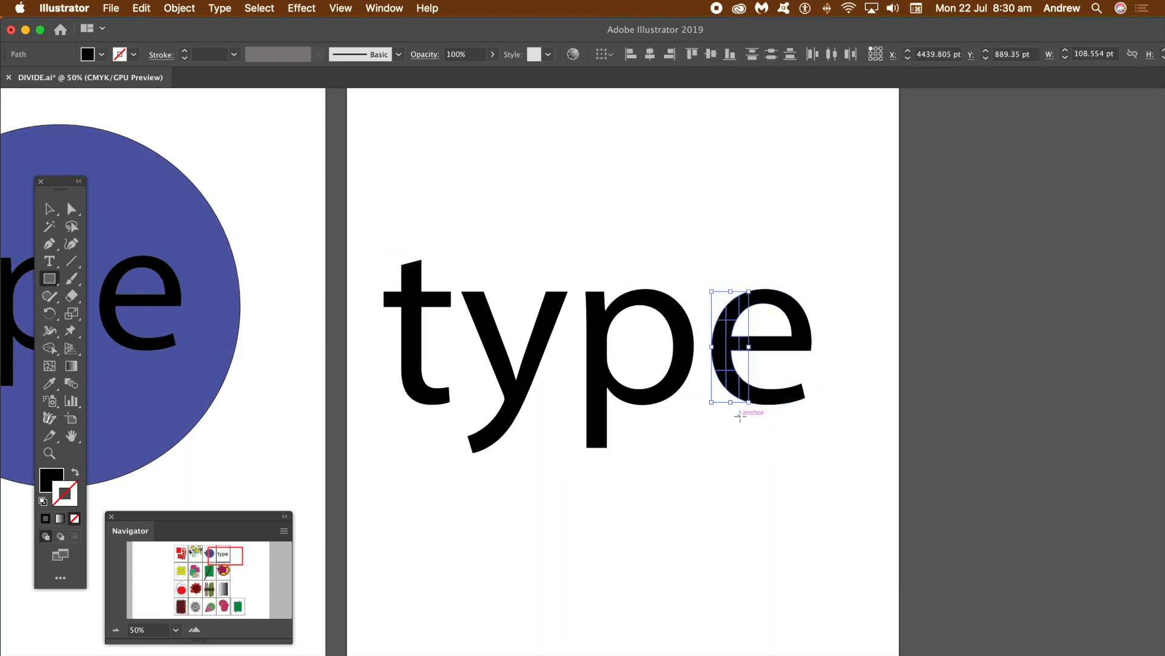
- Ungroup the divided "type" lettering so its pieces can be moved individually
{"action": "left_click", "coordinate": [51, 210]}
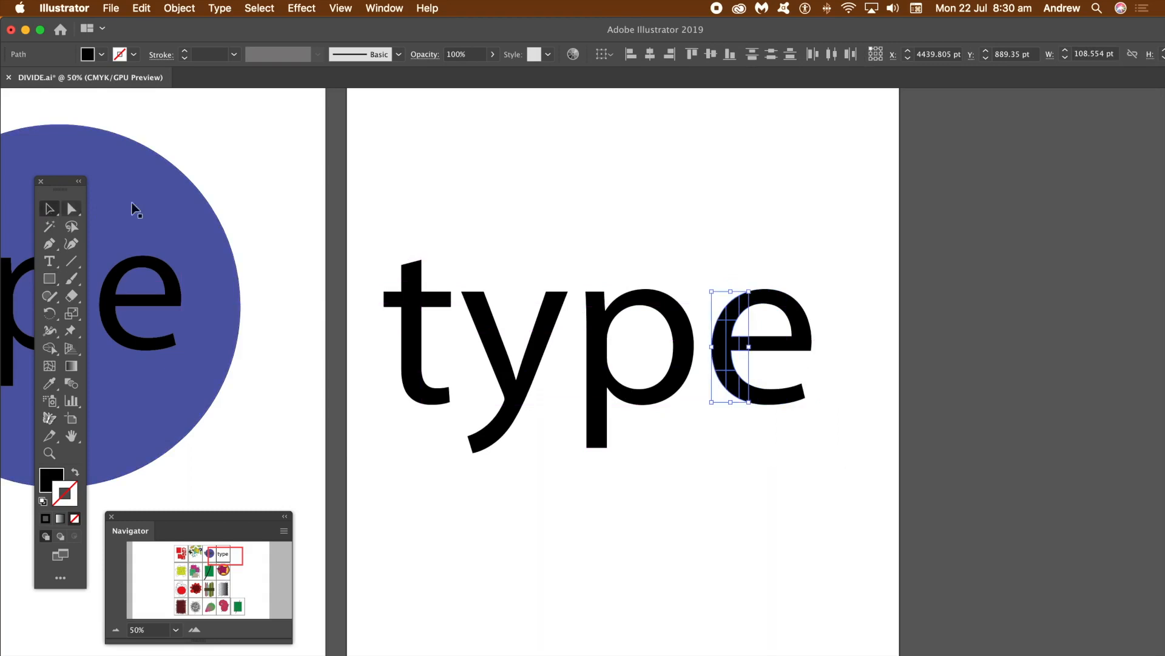
{"action": "left_click", "coordinate": [416, 265]}
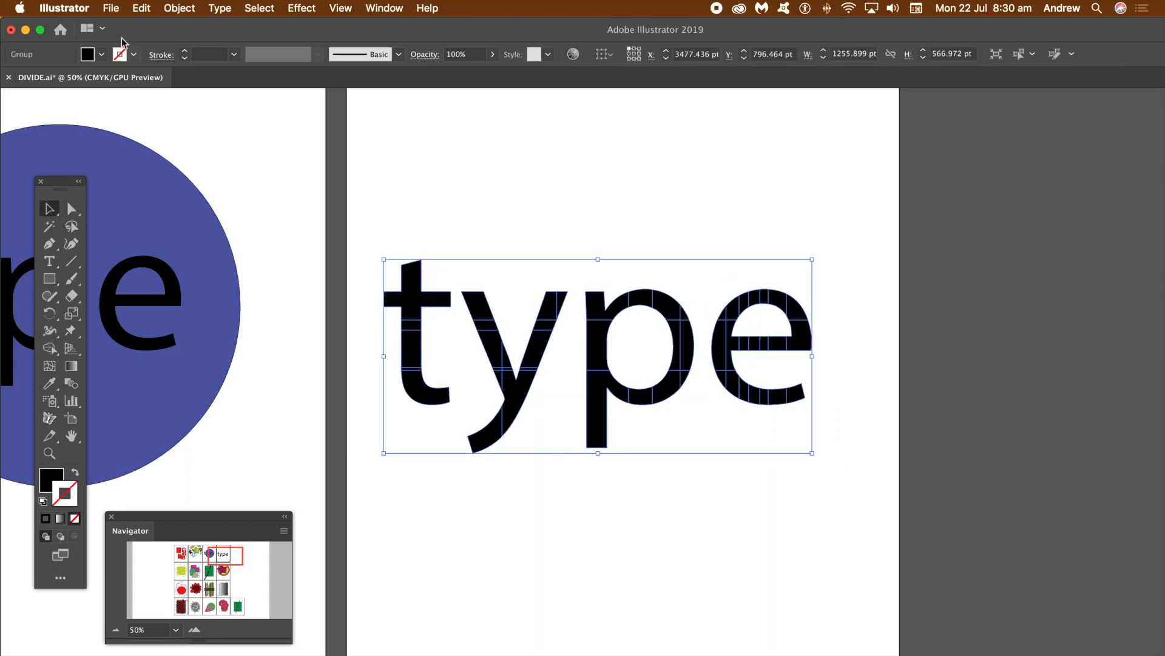
{"action": "left_click", "coordinate": [174, 8]}
{"action": "left_click", "coordinate": [195, 76]}
{"action": "left_click", "coordinate": [467, 202]}
- Shift the cut pieces of the letters t and y slightly out of alignment
{"action": "left_click_drag", "start_coordinate": [418, 267], "coordinate": [424, 255]}
{"action": "left_click_drag", "start_coordinate": [403, 330], "coordinate": [393, 335]}
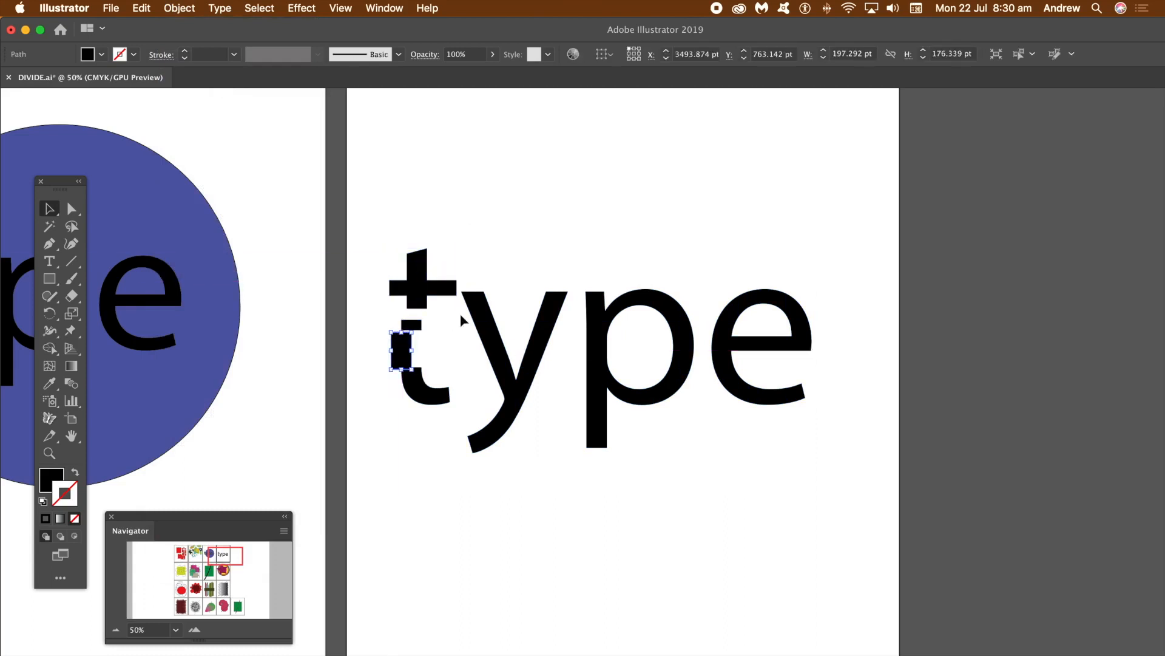
{"action": "left_click_drag", "start_coordinate": [478, 307], "coordinate": [479, 293]}
{"action": "mouse_move", "coordinate": [494, 342]}
{"action": "left_mouse_down"}
{"action": "mouse_move", "coordinate": [484, 347]}
{"action": "mouse_move", "coordinate": [555, 350]}
{"action": "left_mouse_up"}
{"action": "left_click_drag", "start_coordinate": [558, 307], "coordinate": [558, 304]}
{"action": "left_click_drag", "start_coordinate": [523, 393], "coordinate": [530, 398]}
{"action": "left_click_drag", "start_coordinate": [498, 433], "coordinate": [496, 437]}
- Offset the cut pieces of the letters p and e from their original positions, then deselect everything
{"action": "left_click_drag", "start_coordinate": [597, 409], "coordinate": [578, 422]}
{"action": "left_click_drag", "start_coordinate": [598, 341], "coordinate": [588, 340]}
{"action": "left_click_drag", "start_coordinate": [638, 303], "coordinate": [686, 322]}
{"action": "left_click_drag", "start_coordinate": [662, 392], "coordinate": [666, 400]}
{"action": "left_click_drag", "start_coordinate": [753, 343], "coordinate": [796, 340]}
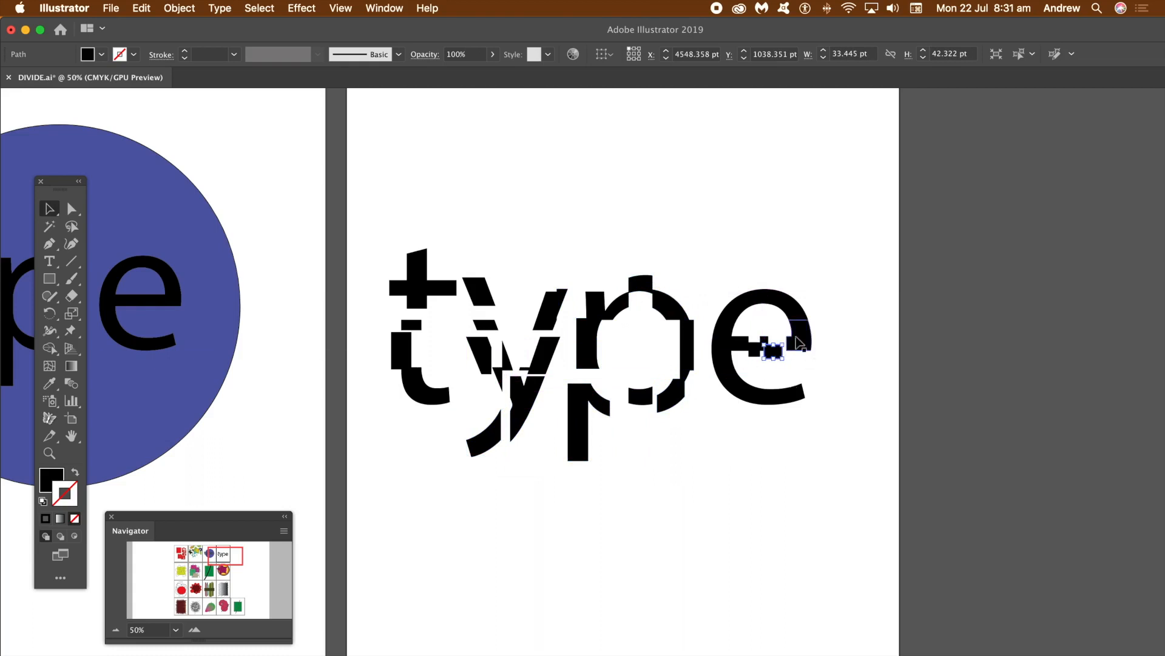
{"action": "mouse_move", "coordinate": [799, 294]}
{"action": "left_mouse_down"}
{"action": "mouse_move", "coordinate": [735, 284]}
{"action": "mouse_move", "coordinate": [704, 318]}
{"action": "mouse_move", "coordinate": [711, 339]}
{"action": "left_mouse_up"}
{"action": "left_click_drag", "start_coordinate": [733, 389], "coordinate": [775, 408]}
{"action": "left_click", "coordinate": [736, 439]}
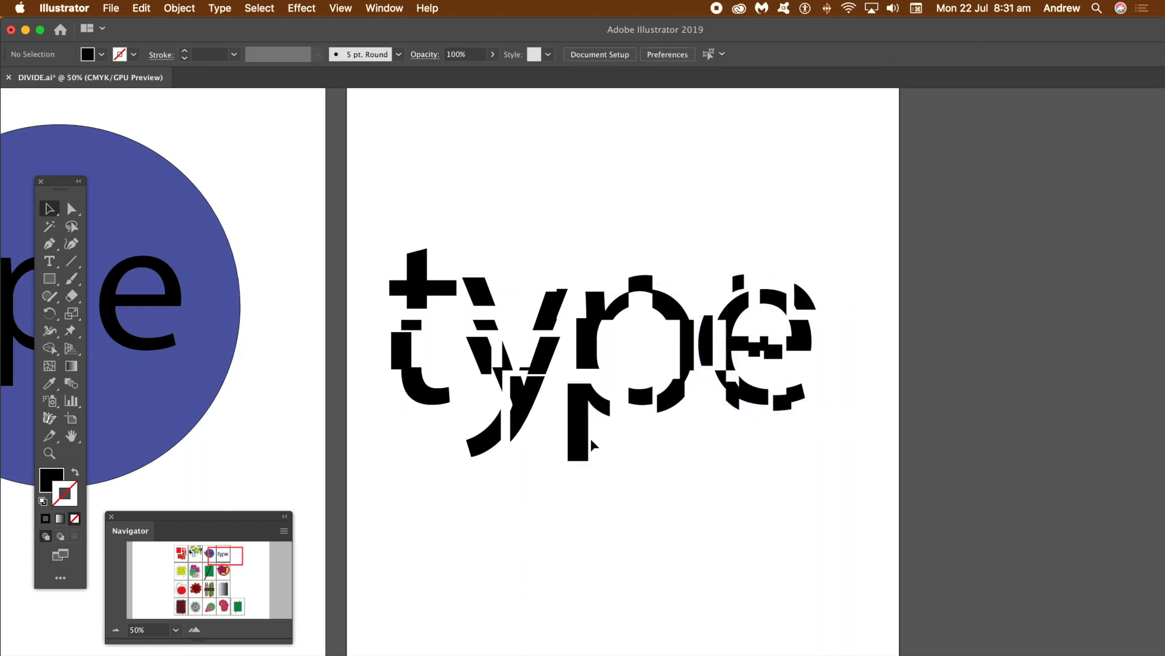
- Reshape the curvy black outline over the lime square by moving two of its anchor points with the Curvature tool
{"action": "left_click_drag", "start_coordinate": [236, 550], "coordinate": [189, 574]}
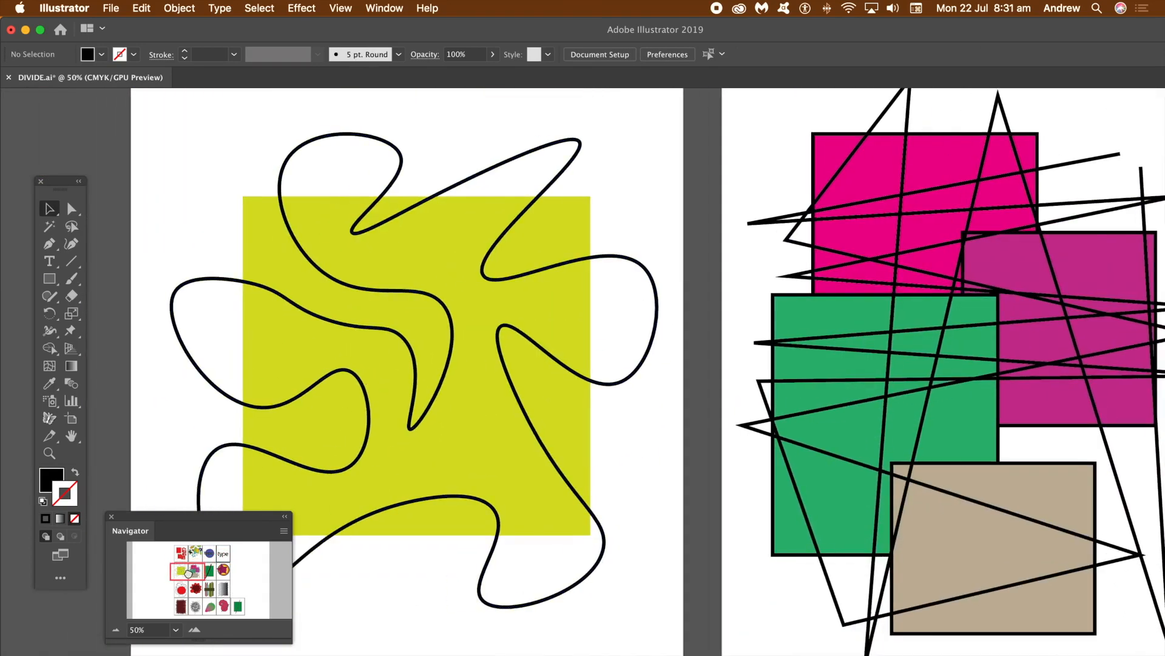
{"action": "left_click", "coordinate": [290, 237]}
{"action": "left_click", "coordinate": [252, 285]}
{"action": "left_click", "coordinate": [260, 280]}
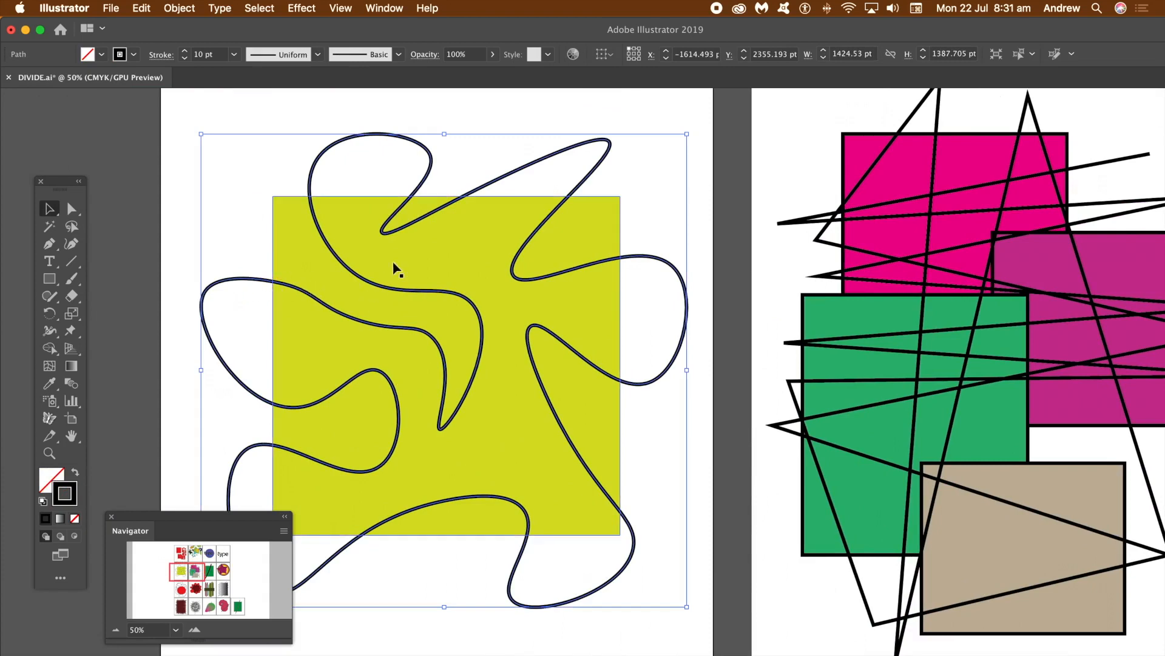
{"action": "left_click", "coordinate": [70, 246]}
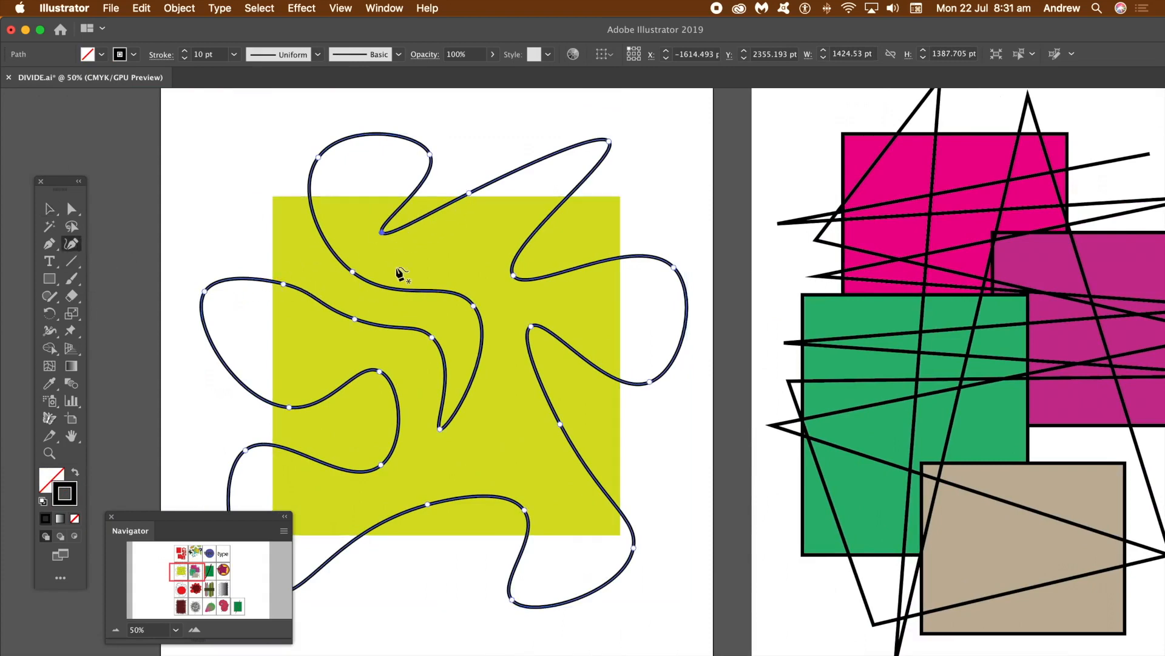
{"action": "left_click_drag", "start_coordinate": [468, 193], "coordinate": [439, 197]}
{"action": "left_click_drag", "start_coordinate": [530, 326], "coordinate": [510, 305]}
{"action": "left_click", "coordinate": [50, 212]}
{"action": "left_click", "coordinate": [140, 164]}
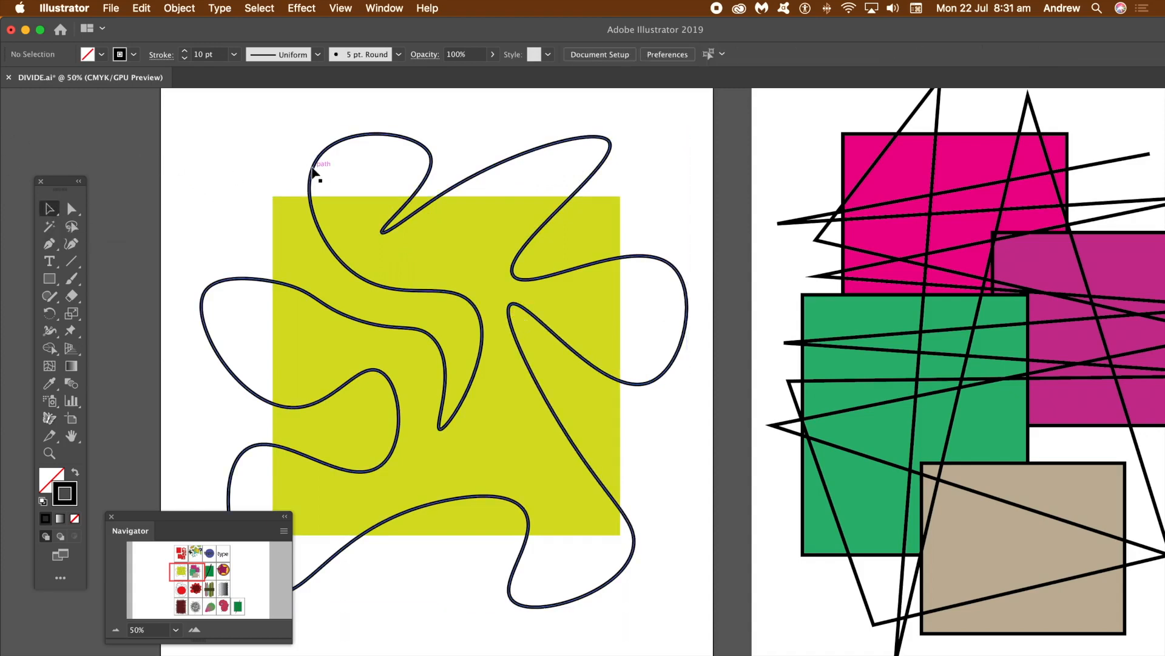
- Divide the lime square below with the curvy black outline using Divide Objects Below, then deselect the pieces
{"action": "left_click", "coordinate": [313, 172]}
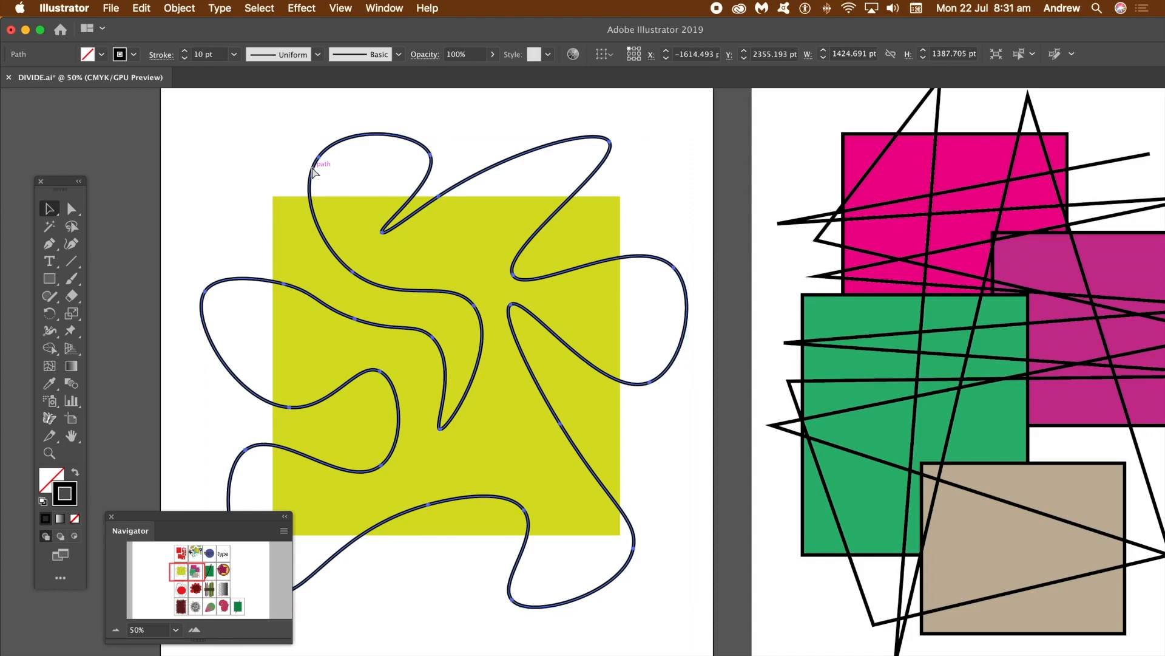
{"action": "key", "text": "super+d"}
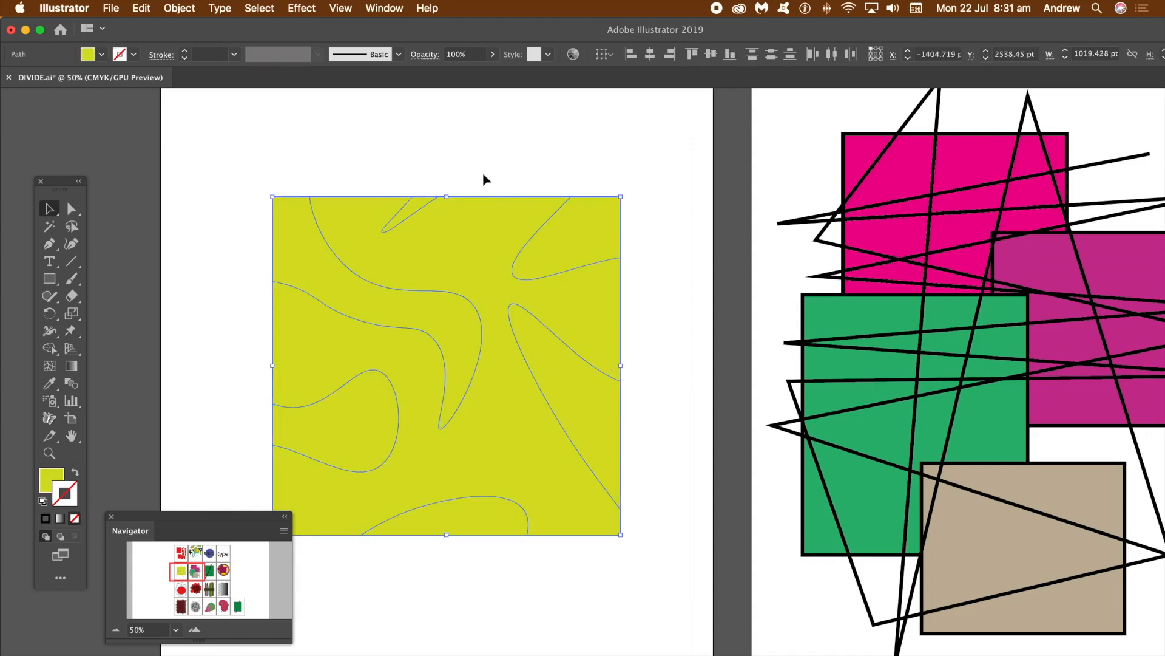
{"action": "left_click", "coordinate": [484, 175]}
- Try pulling the lime square's upper-right curved piece away from the rest, then undo the move
{"action": "left_click_drag", "start_coordinate": [574, 243], "coordinate": [583, 230]}
{"action": "left_click", "coordinate": [582, 402]}
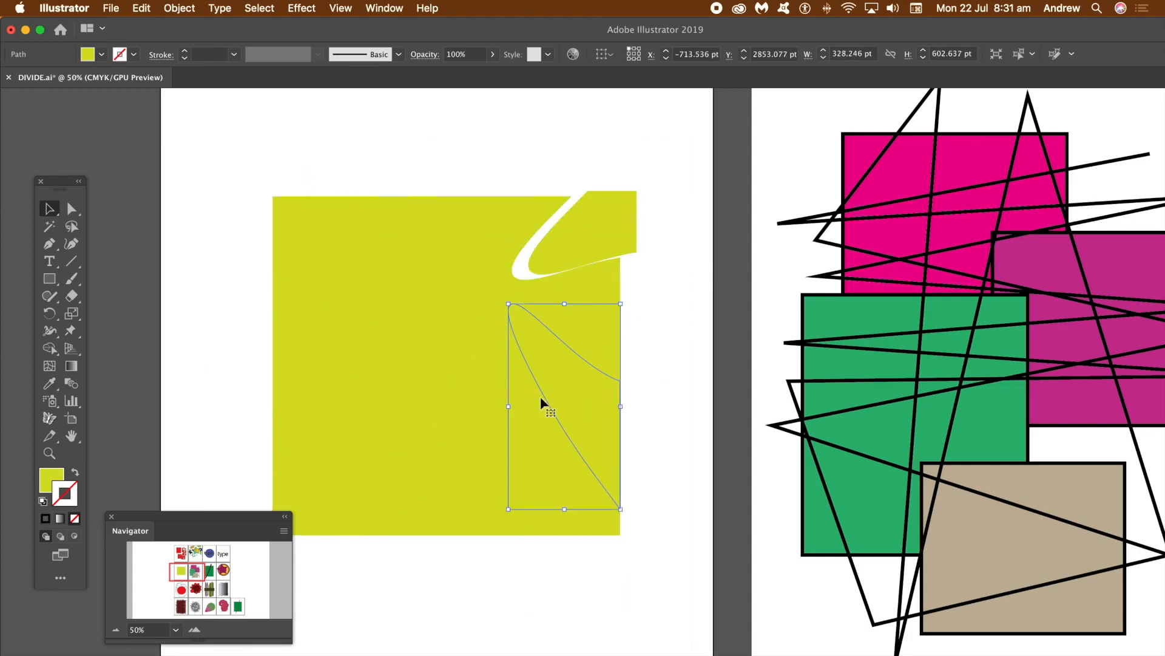
{"action": "key", "text": "super+z"}
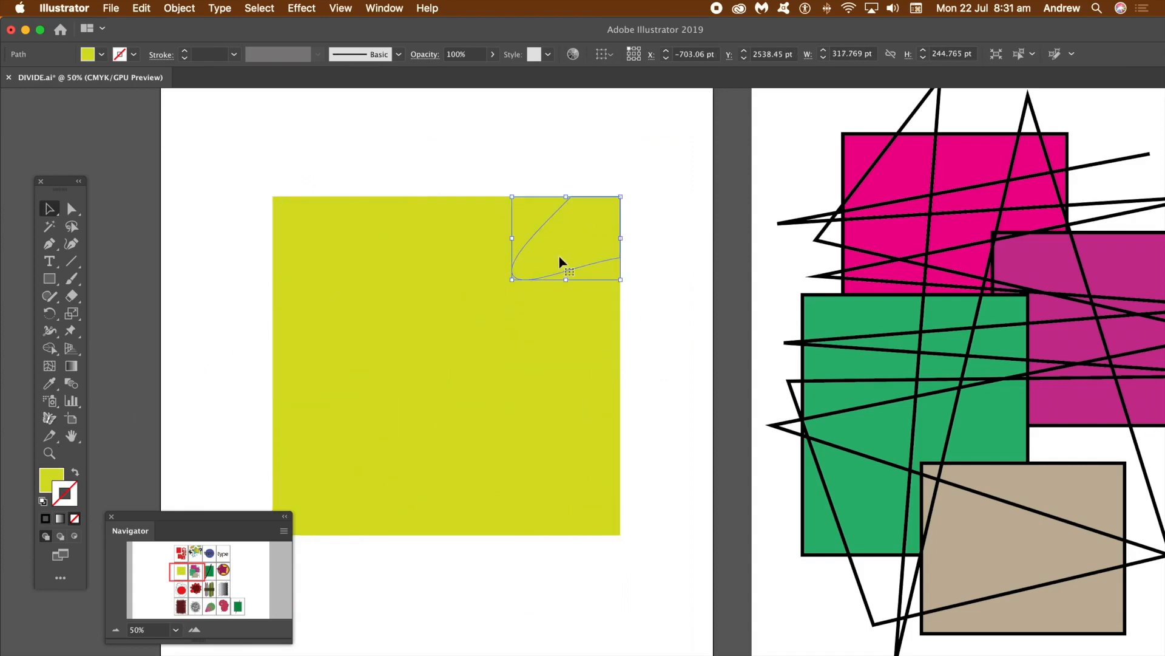
- Fill the upper-right curved piece of the divided lime square with dark green
{"action": "left_click", "coordinate": [102, 54]}
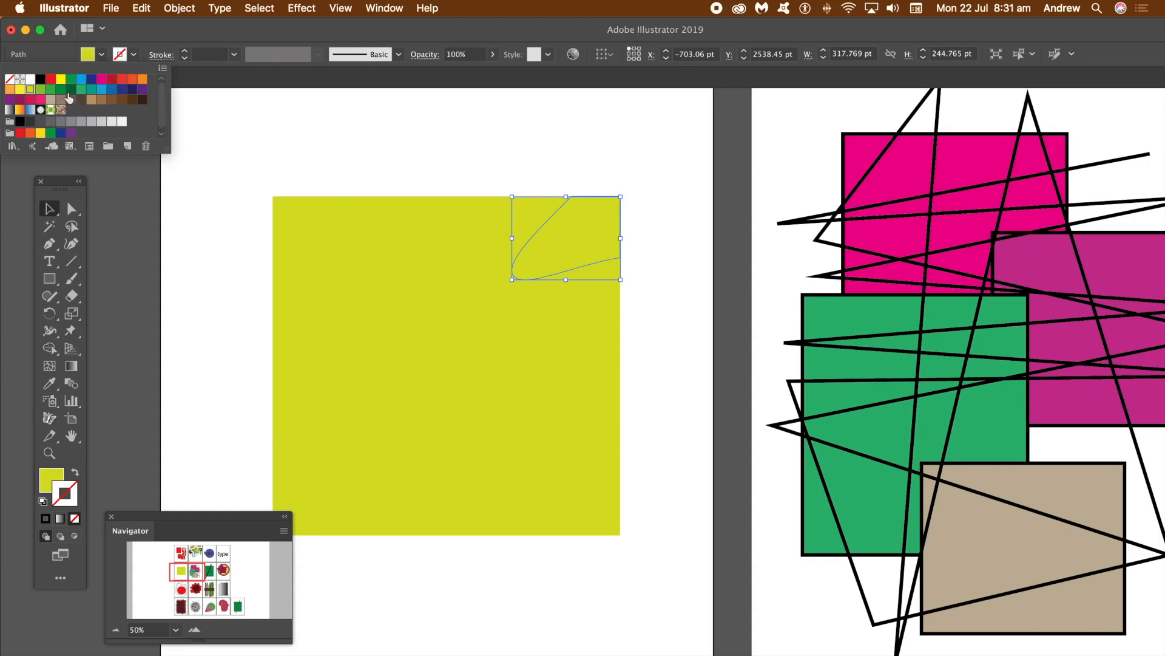
{"action": "left_click", "coordinate": [62, 90]}
{"action": "left_click", "coordinate": [403, 249]}
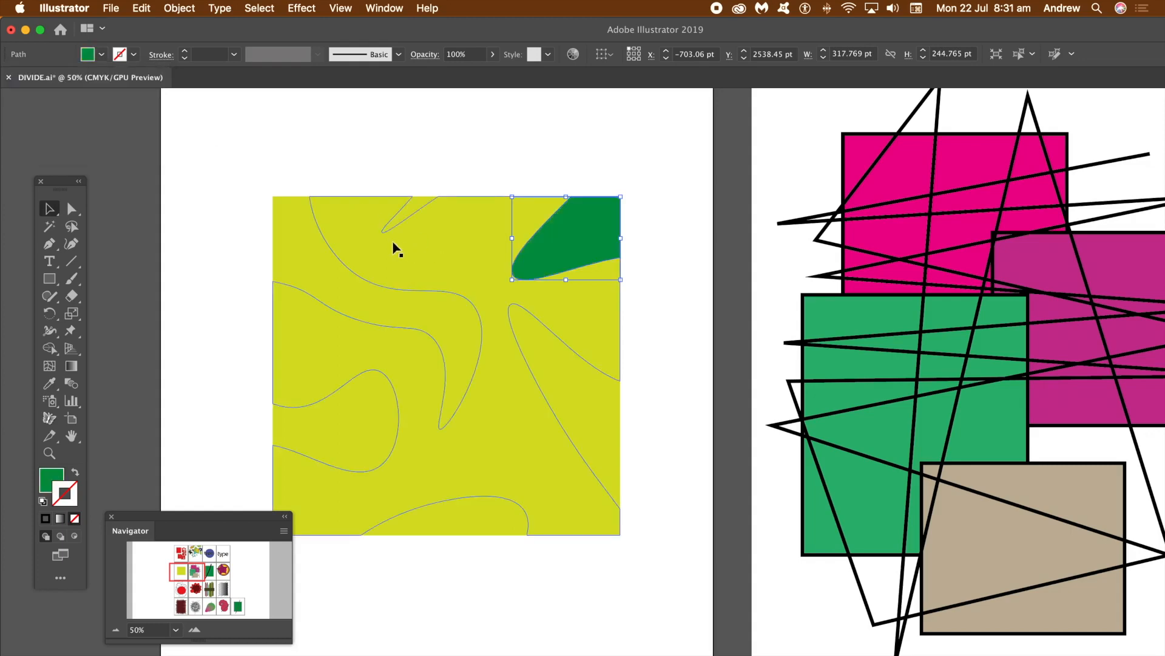
- Fill the curved band running from the square's upper-left corner with teal
{"action": "left_click", "coordinate": [310, 268]}
{"action": "left_click", "coordinate": [91, 56]}
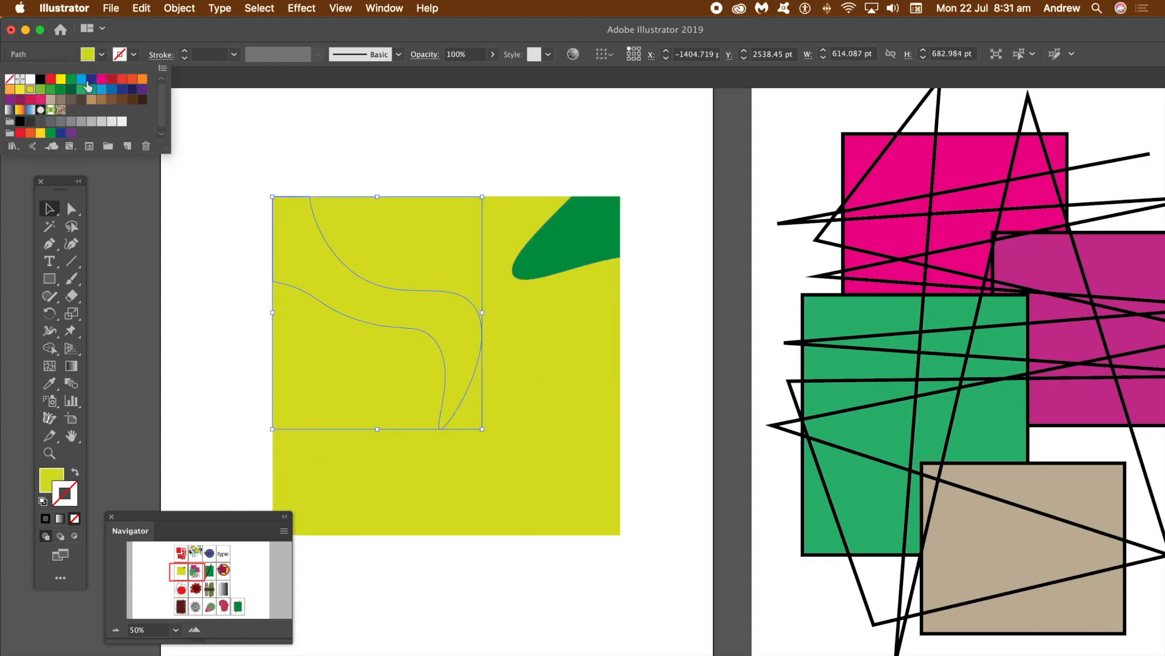
{"action": "left_click", "coordinate": [61, 101]}
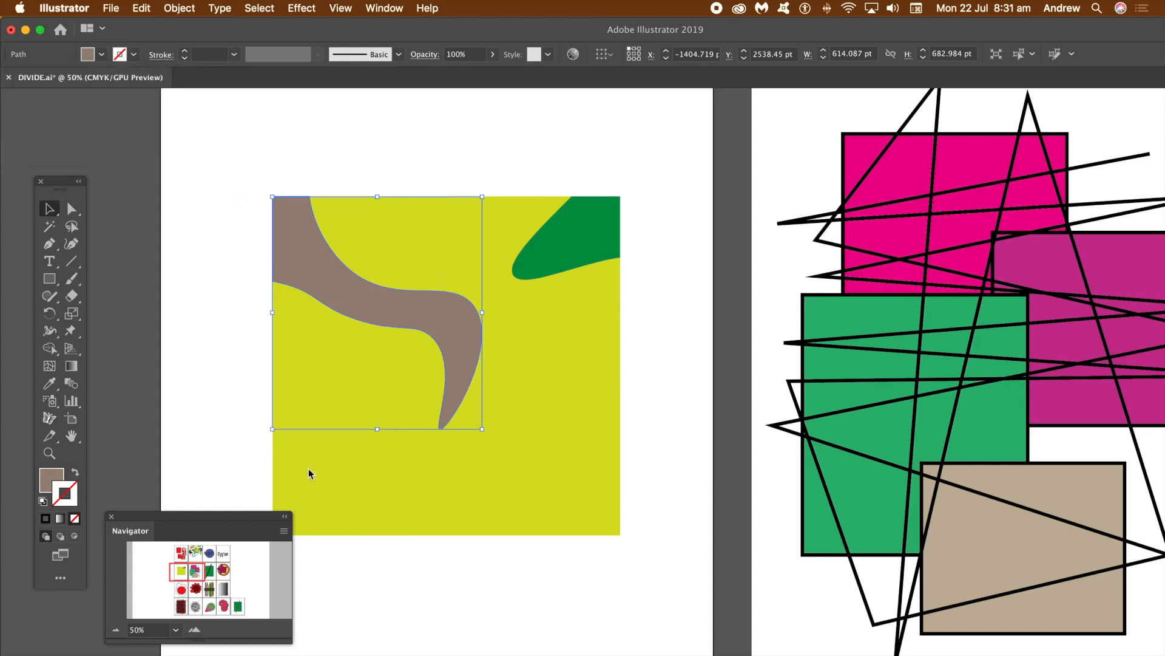
{"action": "left_click", "coordinate": [104, 56]}
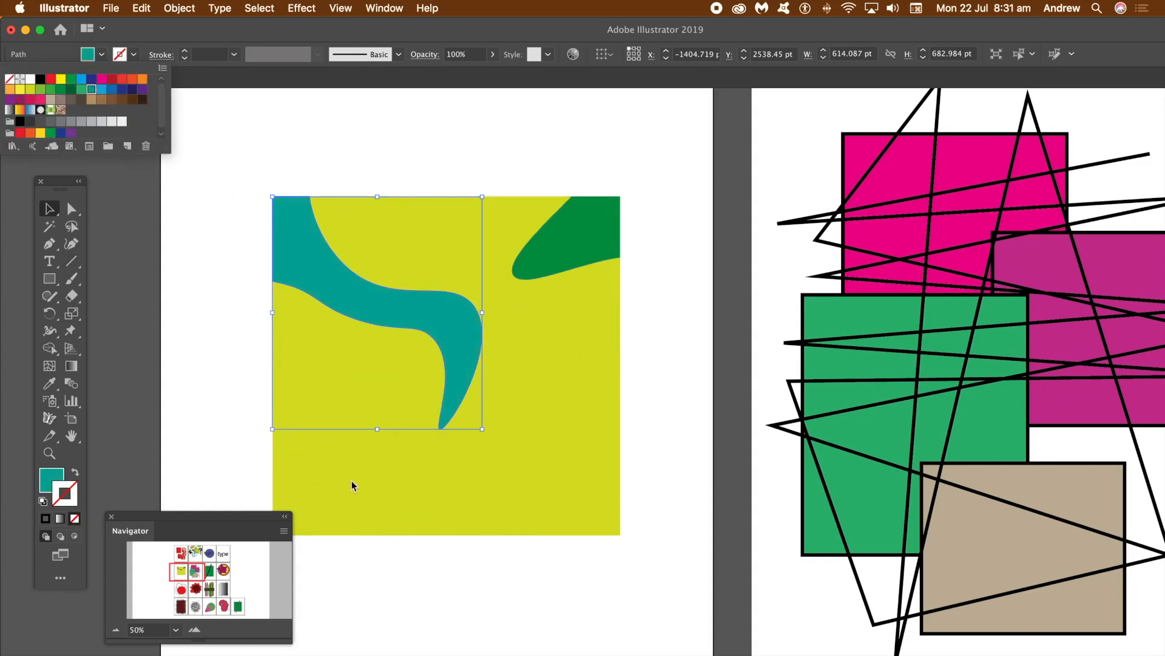
- Fill the large background piece of the divided square with magenta and deselect it
{"action": "left_click", "coordinate": [410, 525]}
{"action": "left_click", "coordinate": [412, 527]}
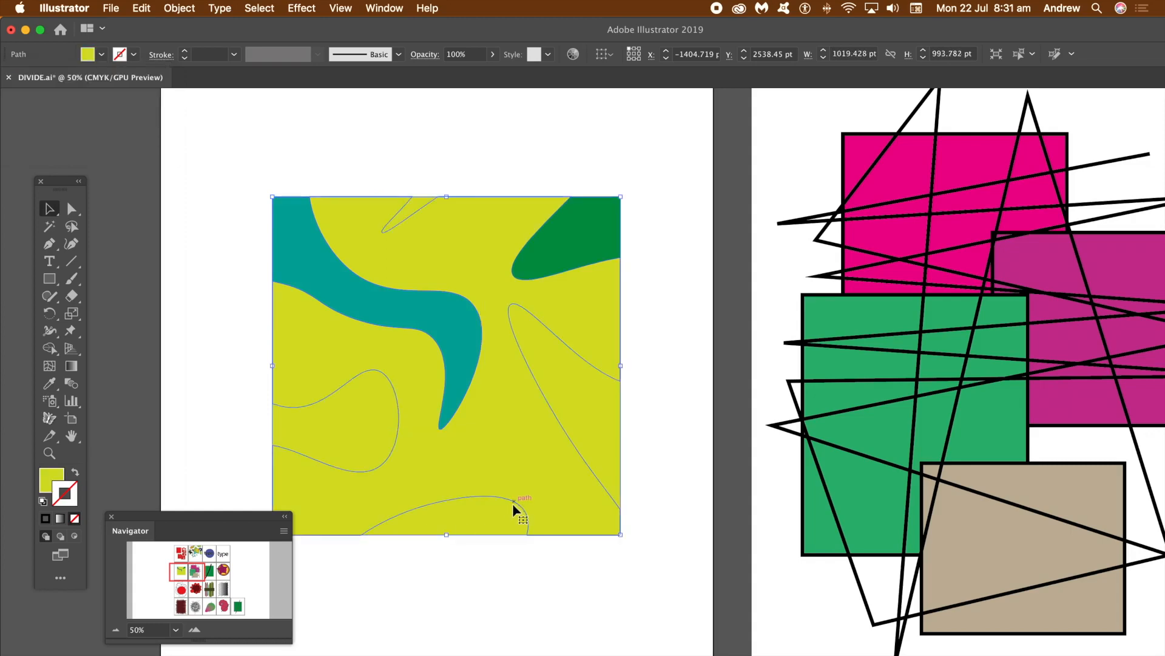
{"action": "left_click", "coordinate": [102, 56]}
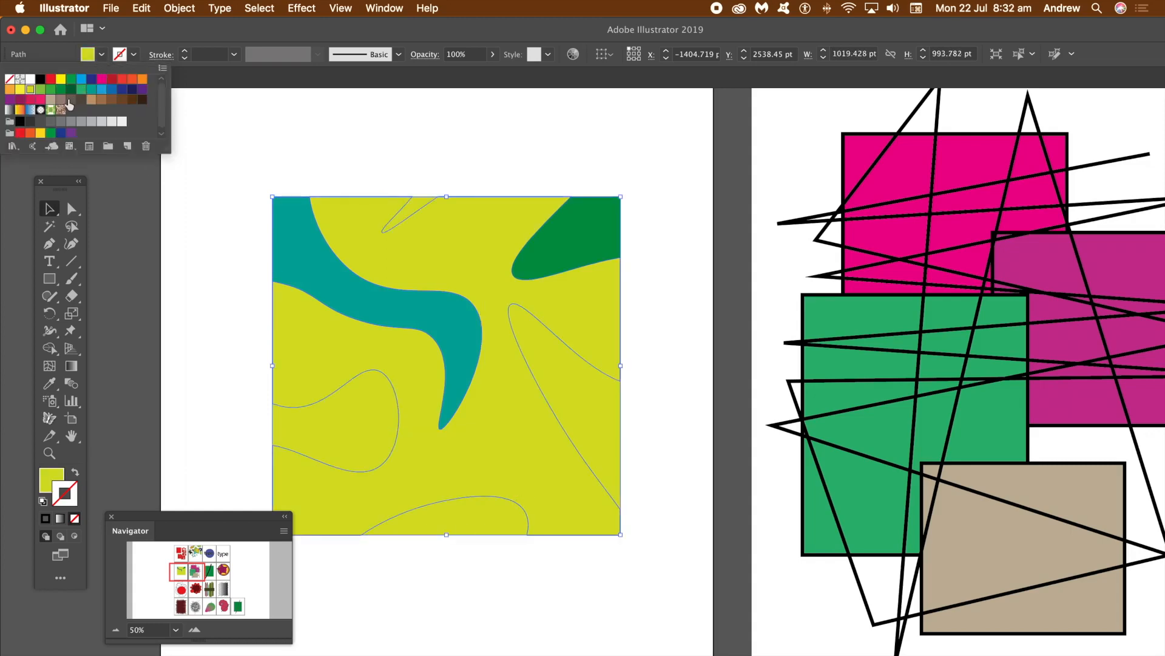
{"action": "left_click", "coordinate": [101, 80]}
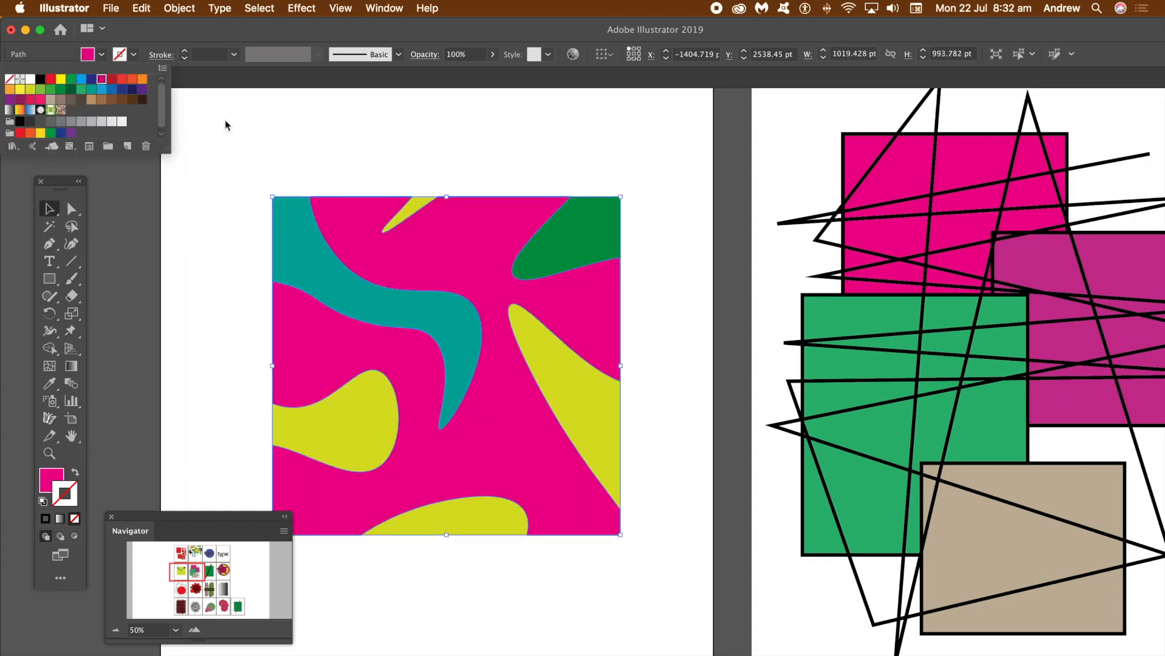
{"action": "left_click", "coordinate": [603, 425]}
{"action": "left_click", "coordinate": [536, 146]}
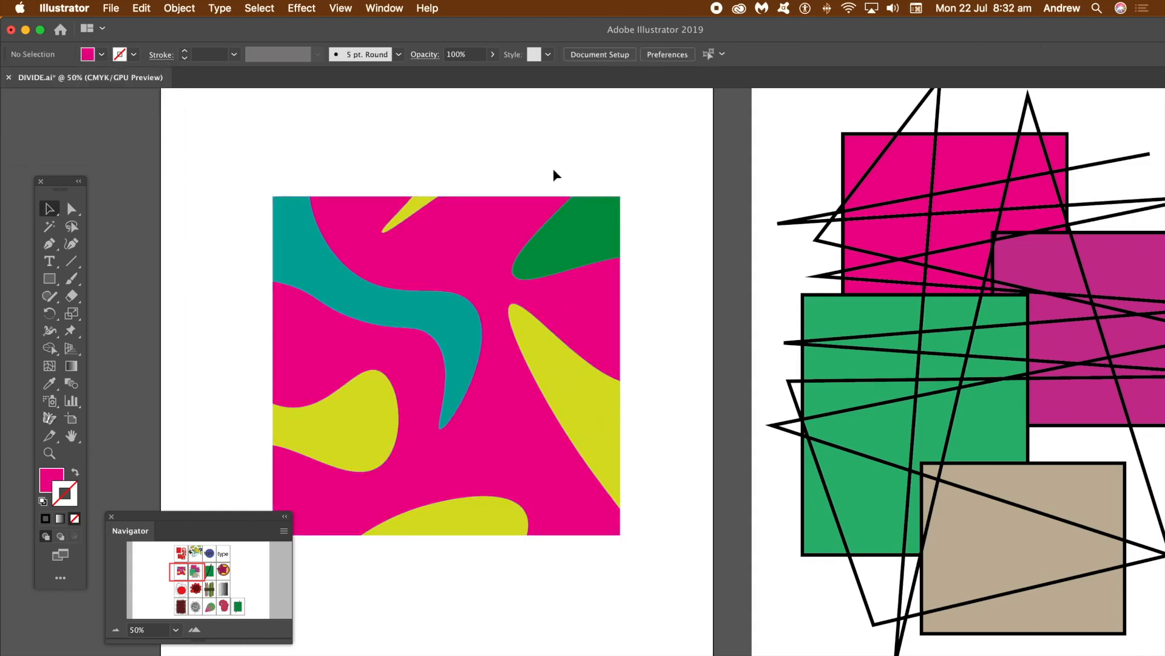
- Divide the four overlapping rectangles on the next artboard using the black zigzag path as the cutter
{"action": "left_click_drag", "start_coordinate": [190, 570], "coordinate": [203, 571]}
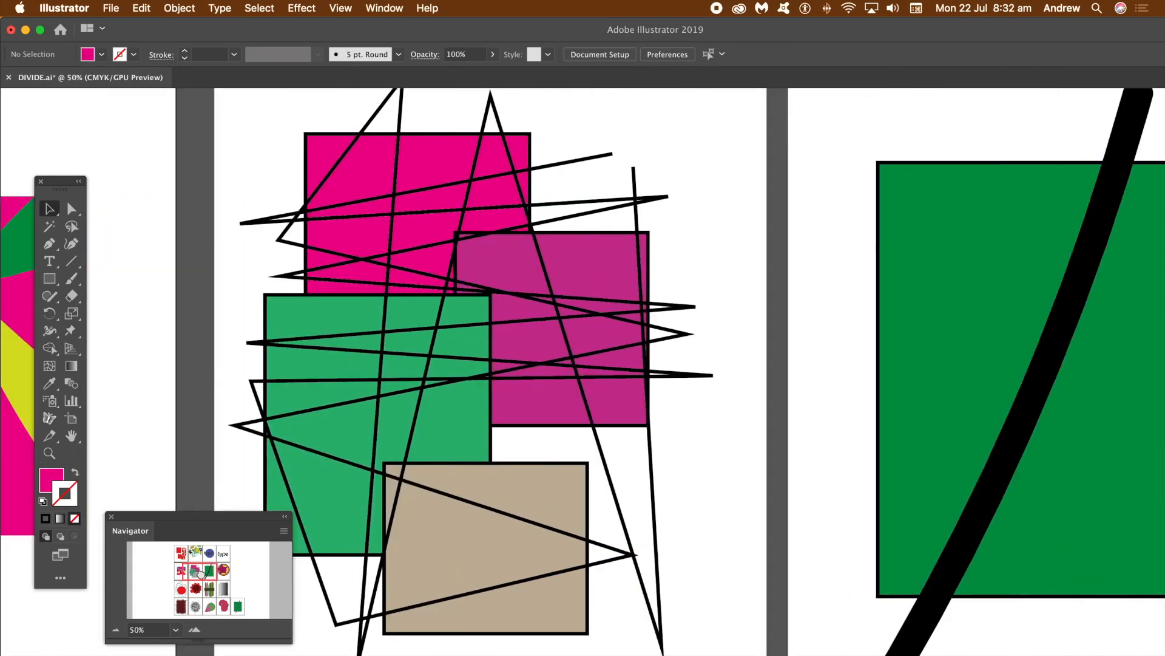
{"action": "left_click", "coordinate": [454, 284]}
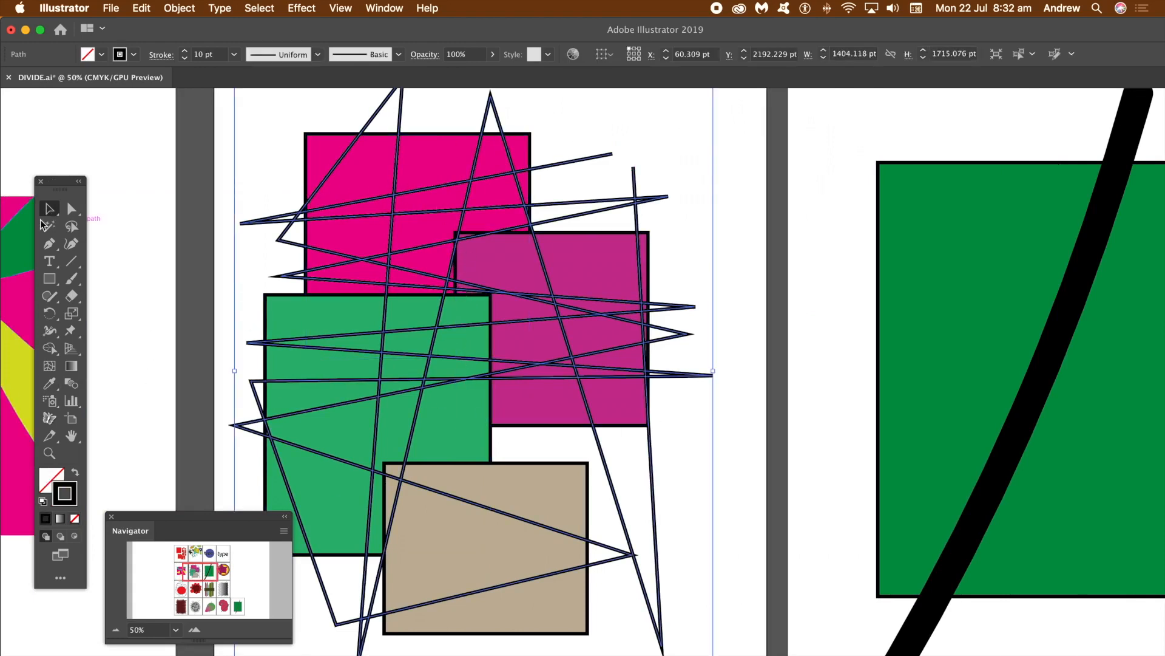
{"action": "left_click_drag", "start_coordinate": [54, 249], "coordinate": [119, 247]}
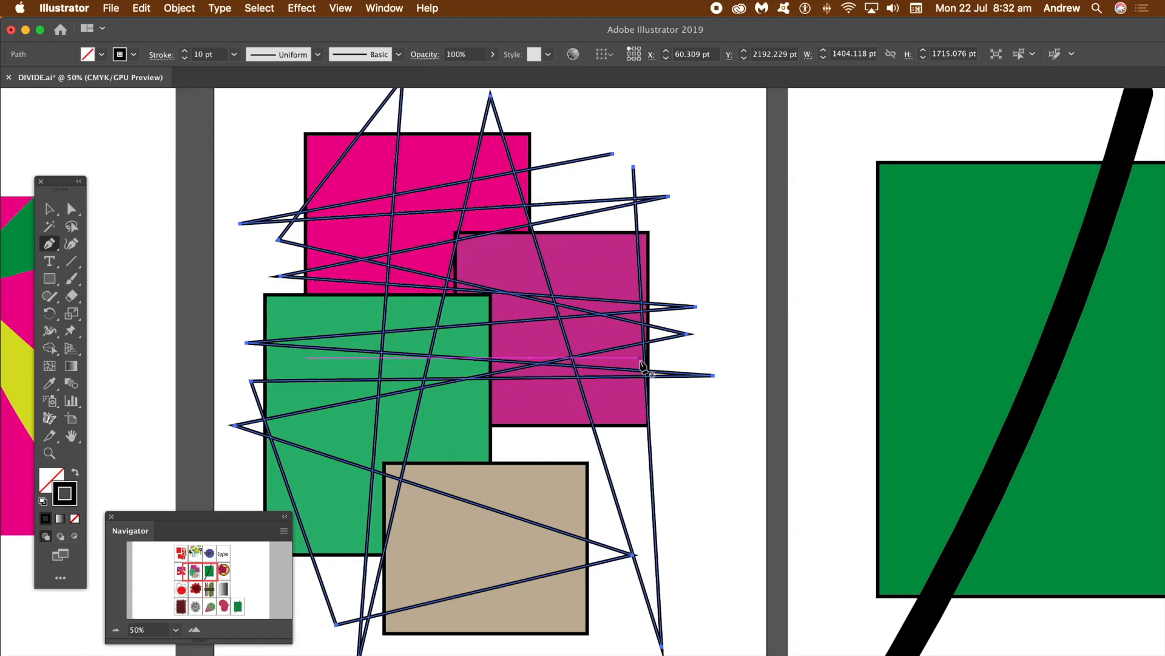
{"action": "key", "text": "super+shift+z"}
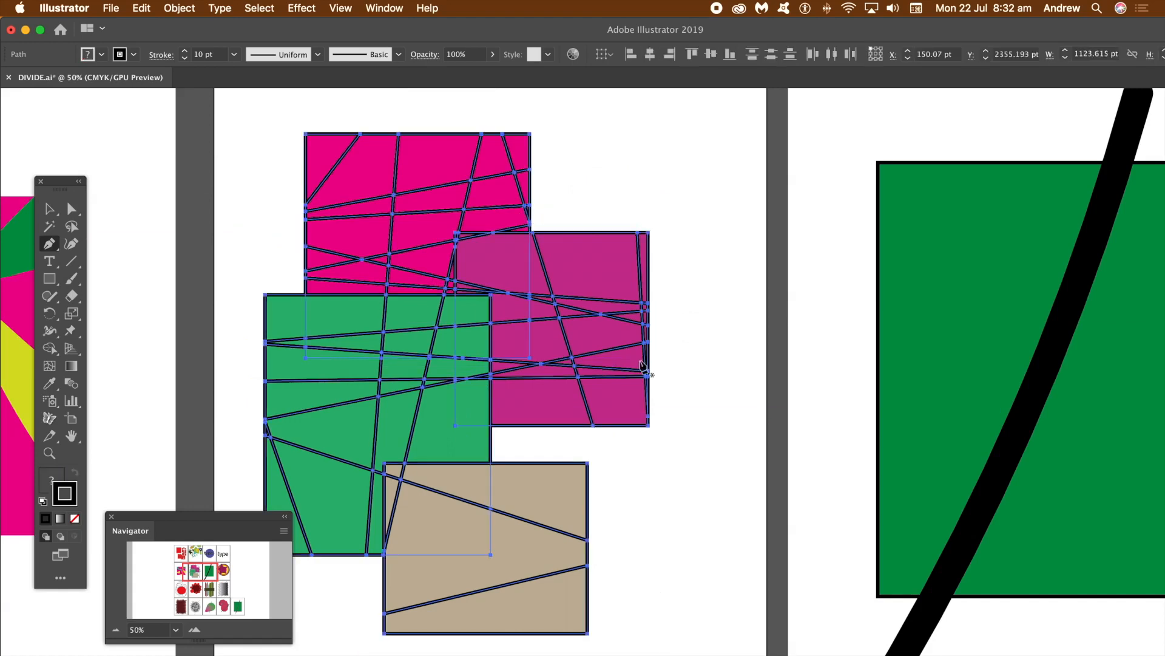
- Pull apart the cut pieces along the upper edge of the magenta rectangle
{"action": "left_click", "coordinate": [49, 208]}
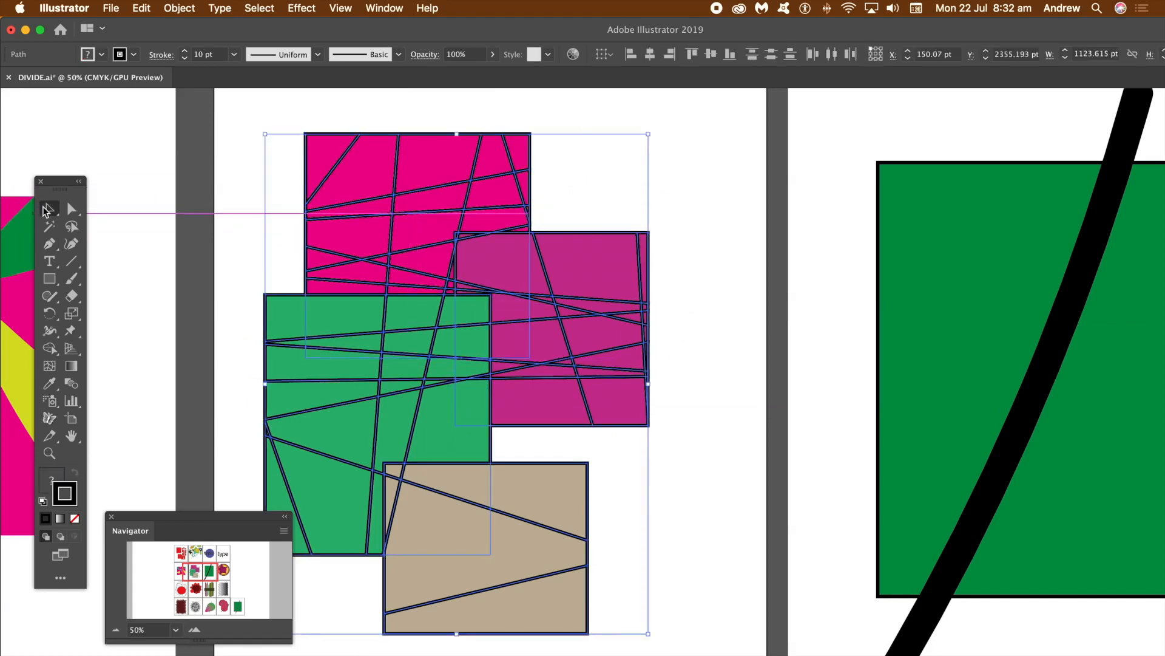
{"action": "left_click", "coordinate": [271, 198]}
{"action": "left_click_drag", "start_coordinate": [320, 158], "coordinate": [351, 171]}
{"action": "left_click_drag", "start_coordinate": [441, 143], "coordinate": [440, 131]}
{"action": "mouse_move", "coordinate": [527, 149]}
{"action": "left_mouse_down"}
{"action": "mouse_move", "coordinate": [542, 141]}
{"action": "mouse_move", "coordinate": [509, 159]}
{"action": "left_mouse_up"}
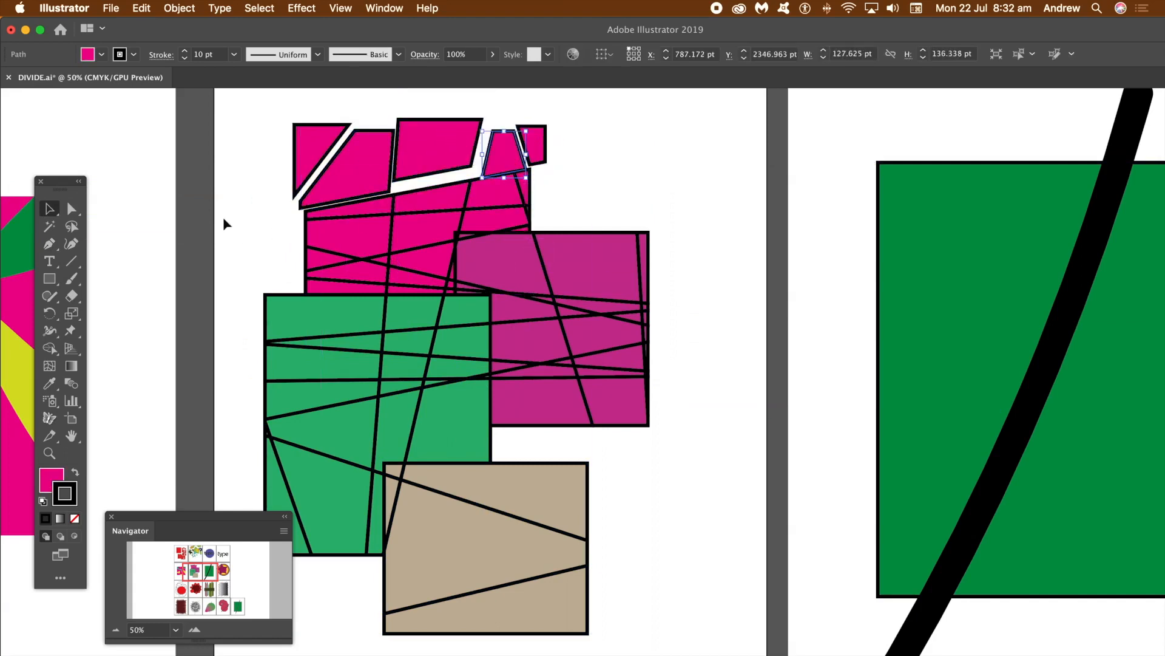
- Draw a long open zigzag path with the Pen tool crossing all four rectangles, then deselect it
{"action": "left_click", "coordinate": [49, 245]}
{"action": "left_click", "coordinate": [617, 206]}
{"action": "left_click", "coordinate": [513, 554]}
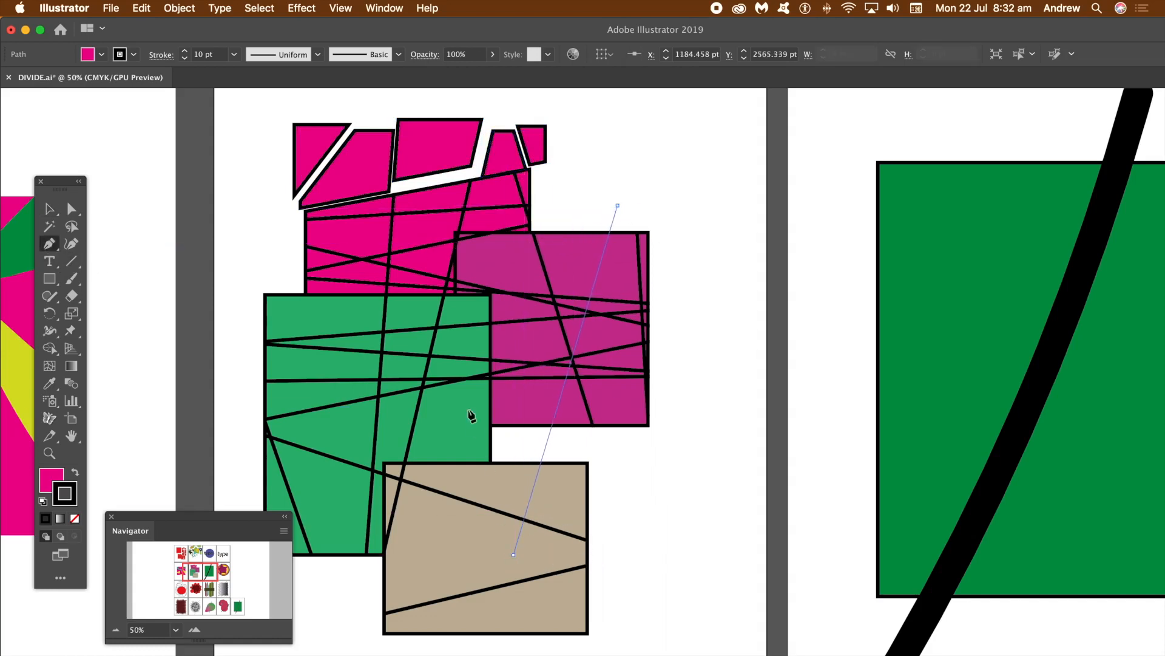
{"action": "left_click", "coordinate": [461, 101]}
{"action": "left_click", "coordinate": [417, 553]}
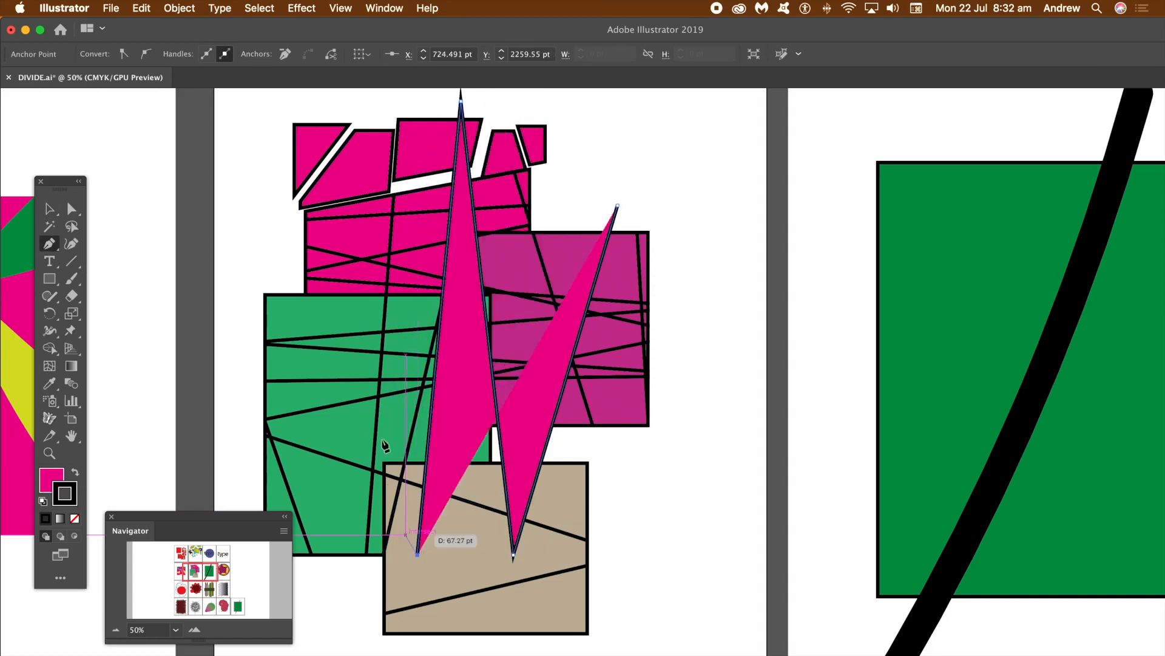
{"action": "left_click", "coordinate": [288, 264]}
{"action": "left_click", "coordinate": [349, 517]}
{"action": "left_click", "coordinate": [461, 613]}
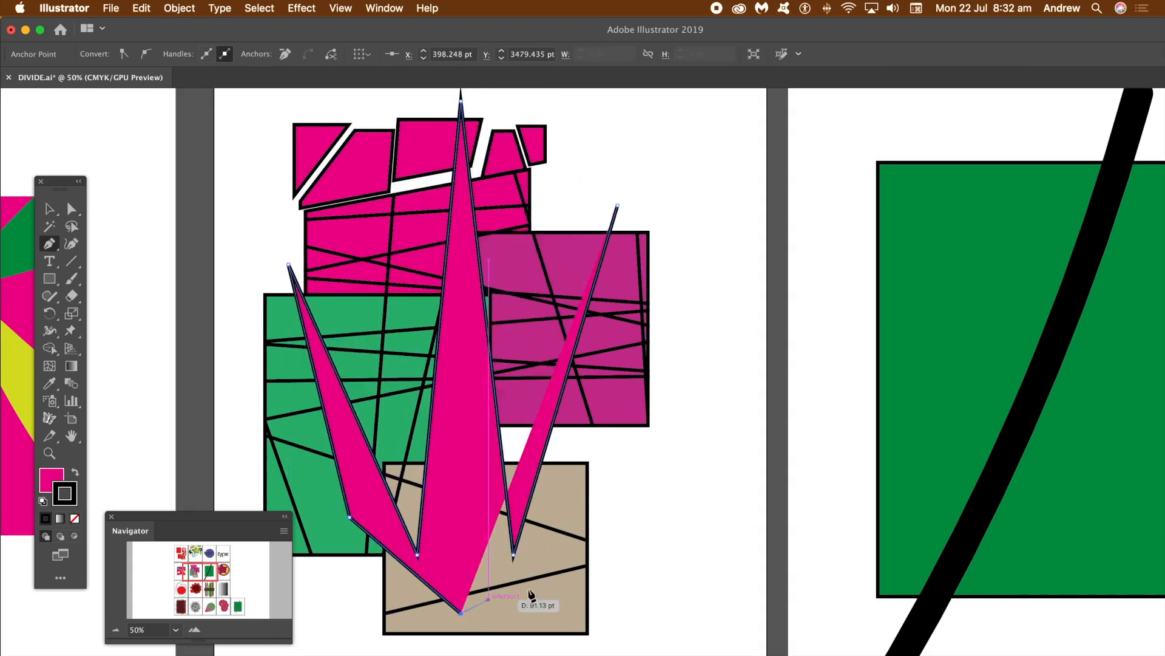
{"action": "left_click", "coordinate": [601, 570]}
{"action": "left_click", "coordinate": [527, 387]}
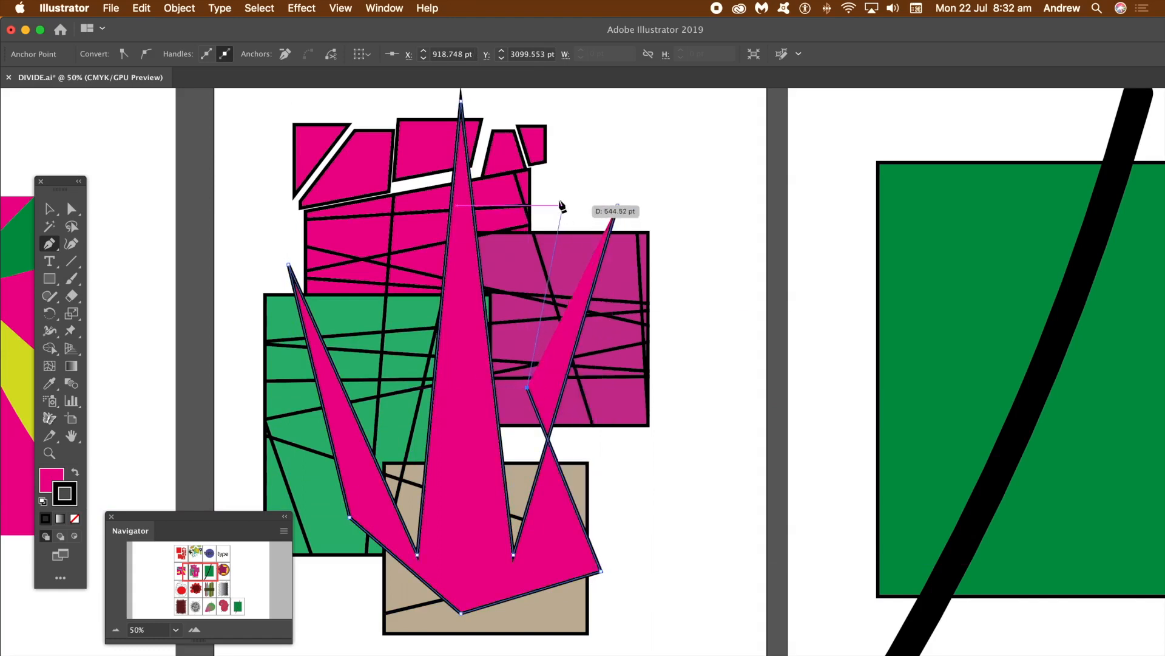
{"action": "left_click", "coordinate": [557, 198]}
{"action": "left_click", "coordinate": [285, 232]}
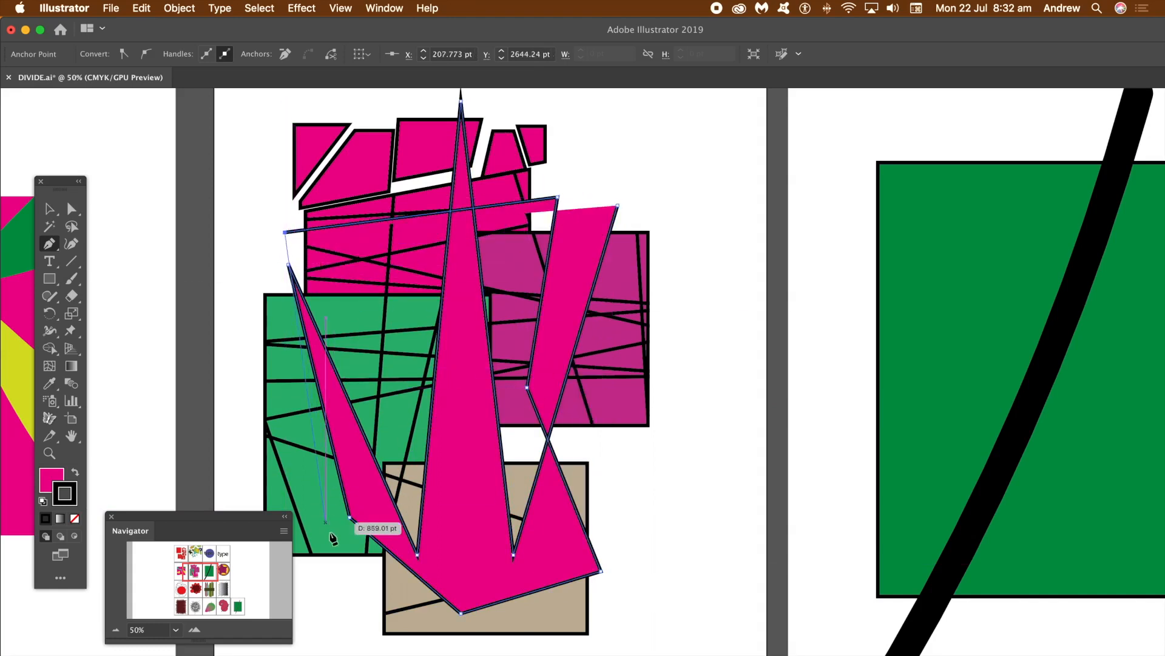
{"action": "left_click", "coordinate": [346, 591]}
{"action": "left_click", "coordinate": [681, 362]}
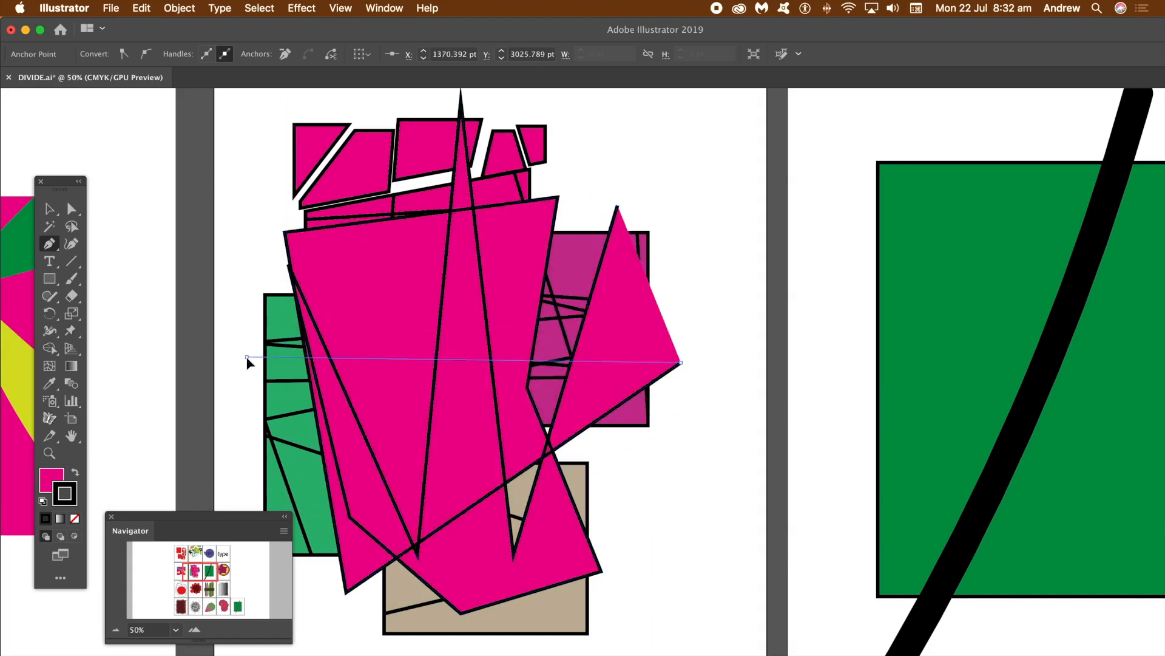
{"action": "left_click", "coordinate": [247, 358]}
{"action": "left_click", "coordinate": [629, 575]}
{"action": "left_click", "coordinate": [356, 613]}
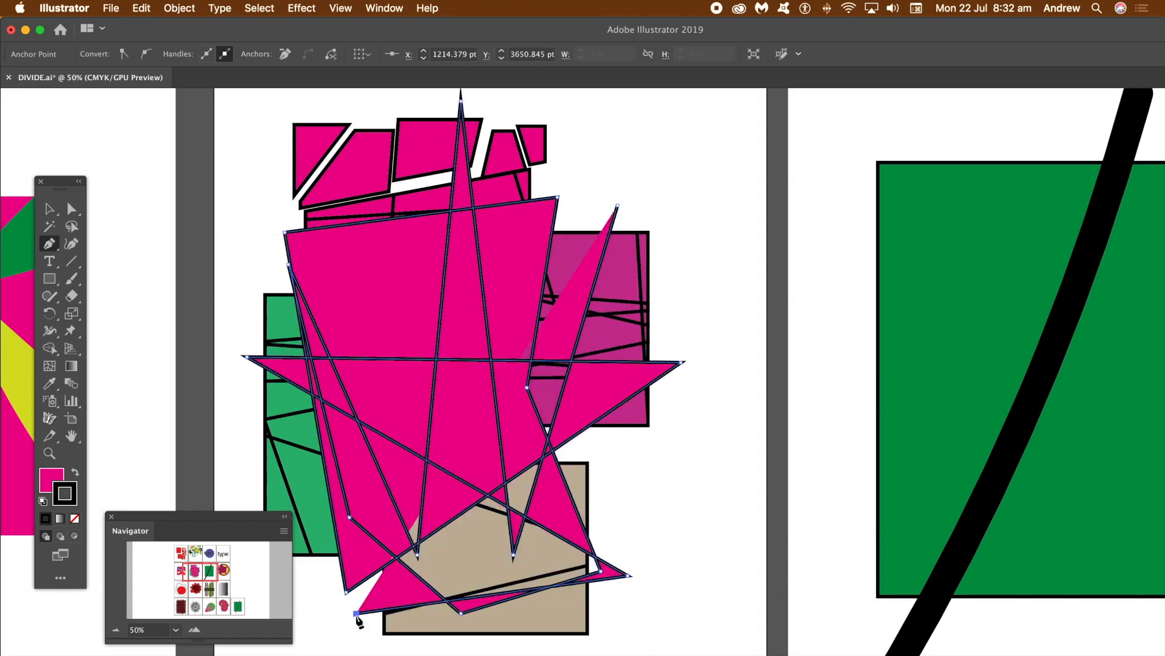
{"action": "left_click", "coordinate": [58, 216]}
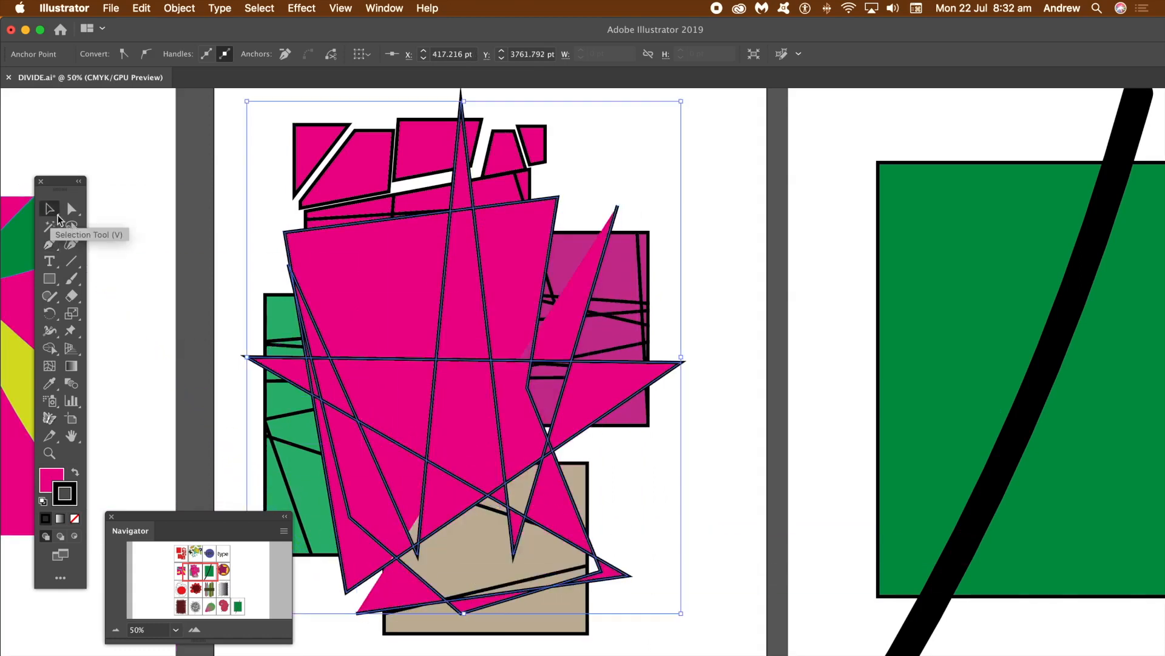
{"action": "left_click", "coordinate": [176, 261]}
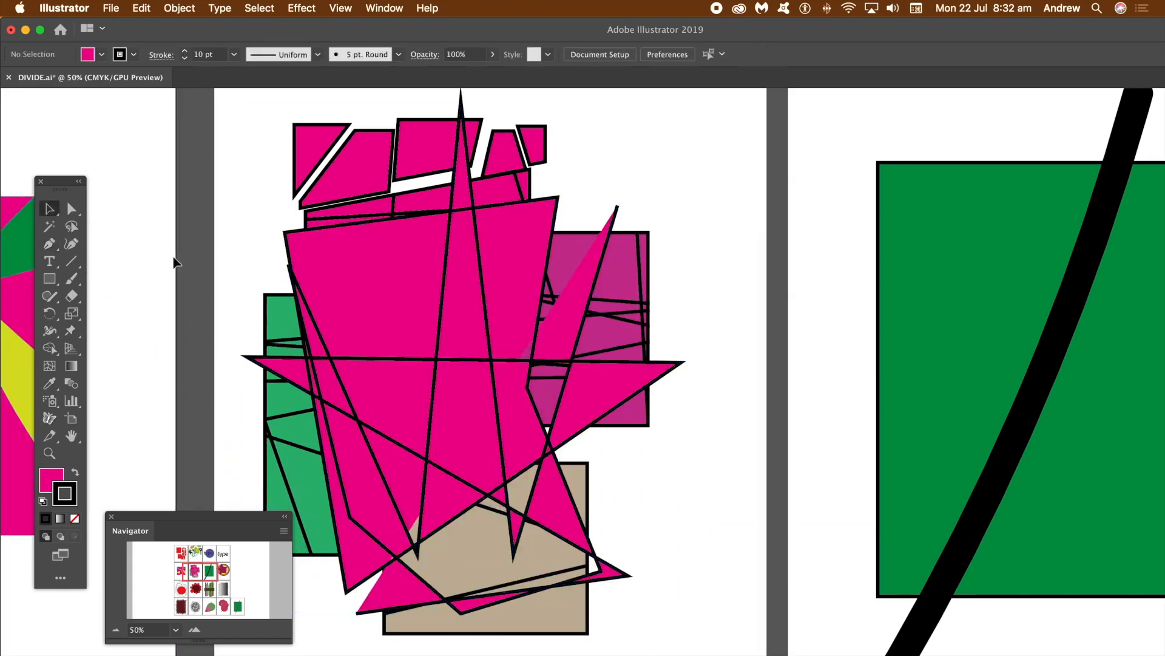
- Set the new zigzag path's fill to None so only its black stroke remains, and deselect it
{"action": "left_click", "coordinate": [361, 275]}
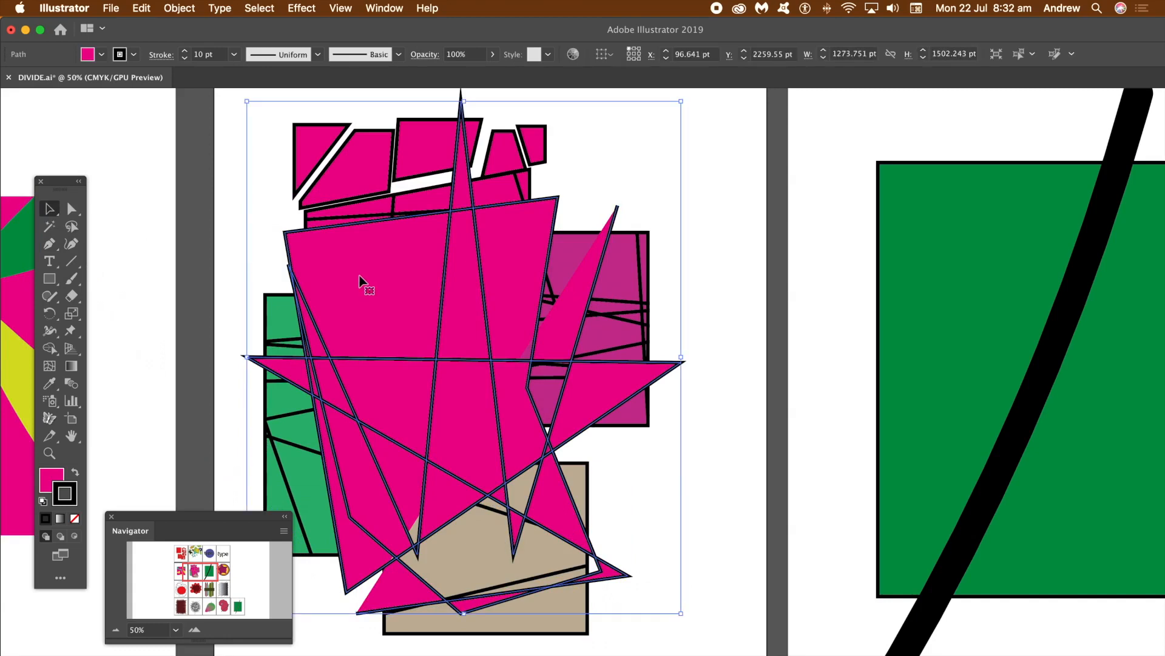
{"action": "left_click", "coordinate": [102, 54]}
{"action": "left_click", "coordinate": [10, 80]}
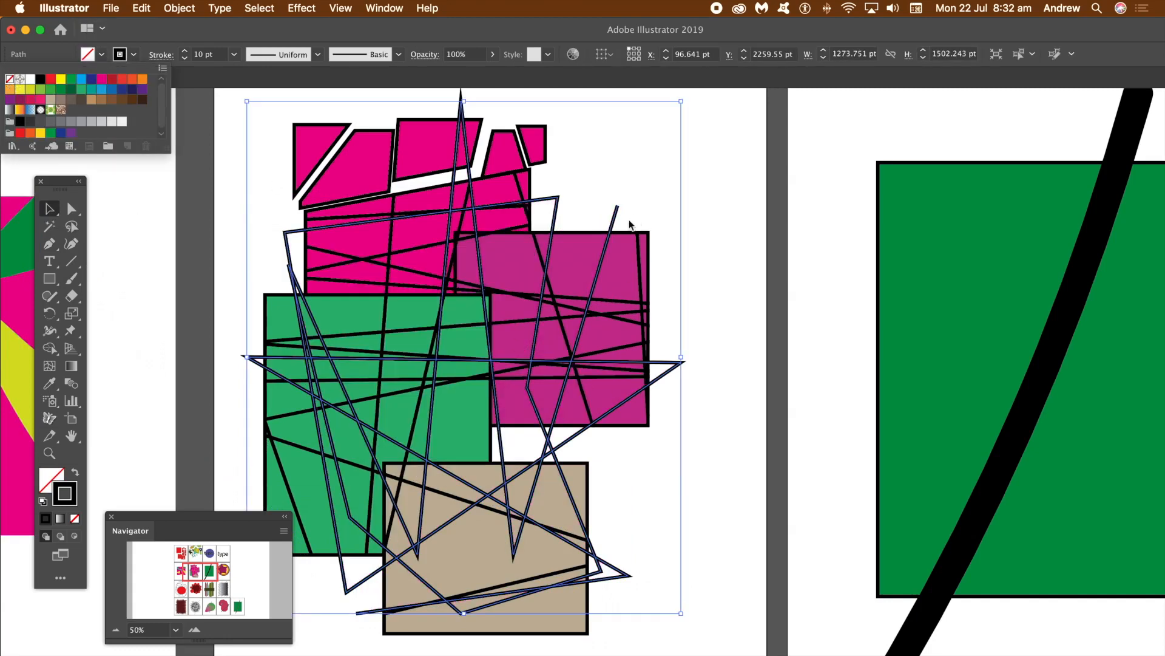
{"action": "left_click", "coordinate": [250, 424]}
{"action": "left_click", "coordinate": [51, 209]}
{"action": "left_click", "coordinate": [134, 188]}
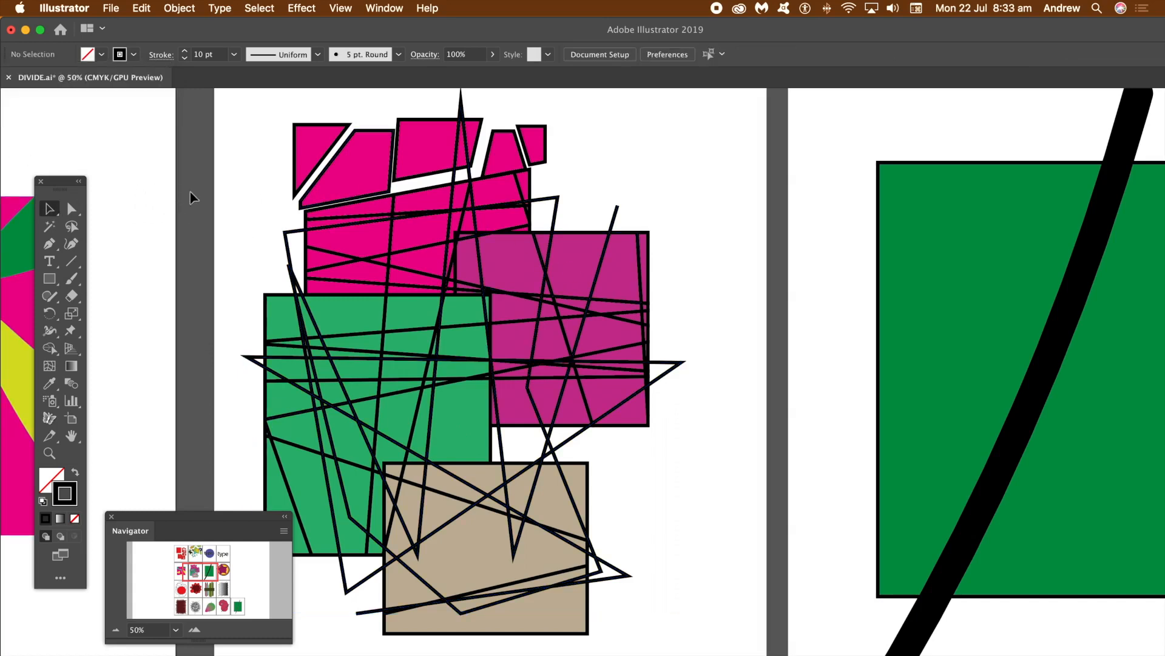
- Divide the rectangle pieces again using the new zigzag path as the cutter, then deselect everything
{"action": "left_click", "coordinate": [461, 117]}
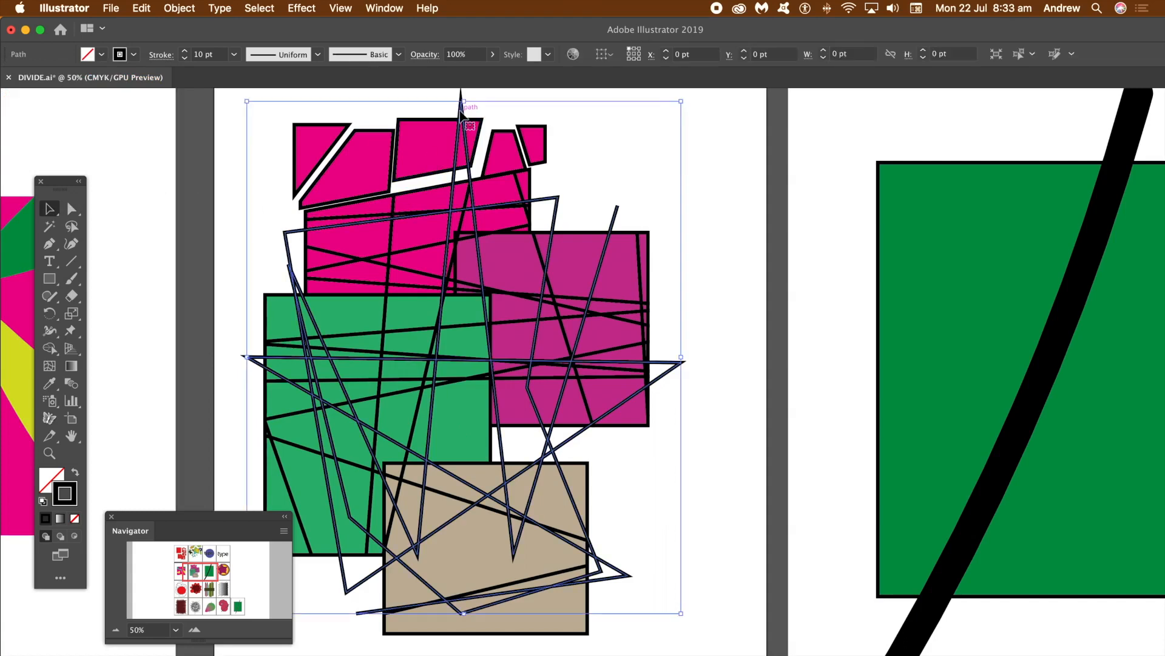
{"action": "key", "text": "super+d"}
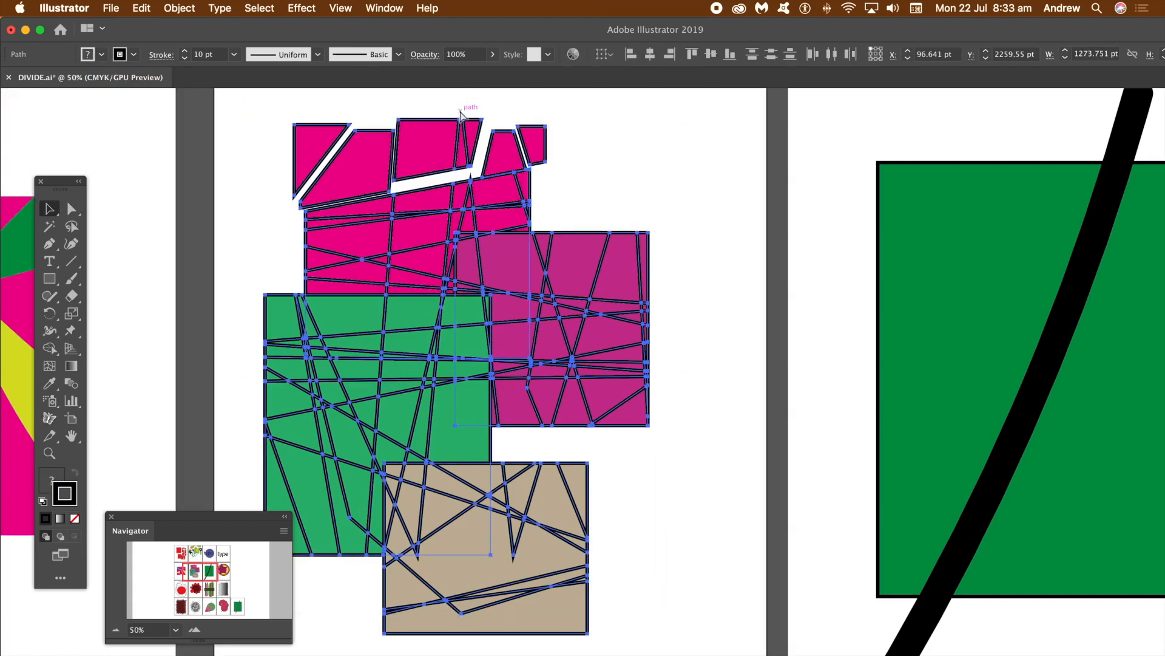
{"action": "left_click", "coordinate": [685, 163]}
- Move the small magenta wedge upward out of the top row and select a piece in the magenta rectangle's middle
{"action": "left_click_drag", "start_coordinate": [478, 131], "coordinate": [488, 120]}
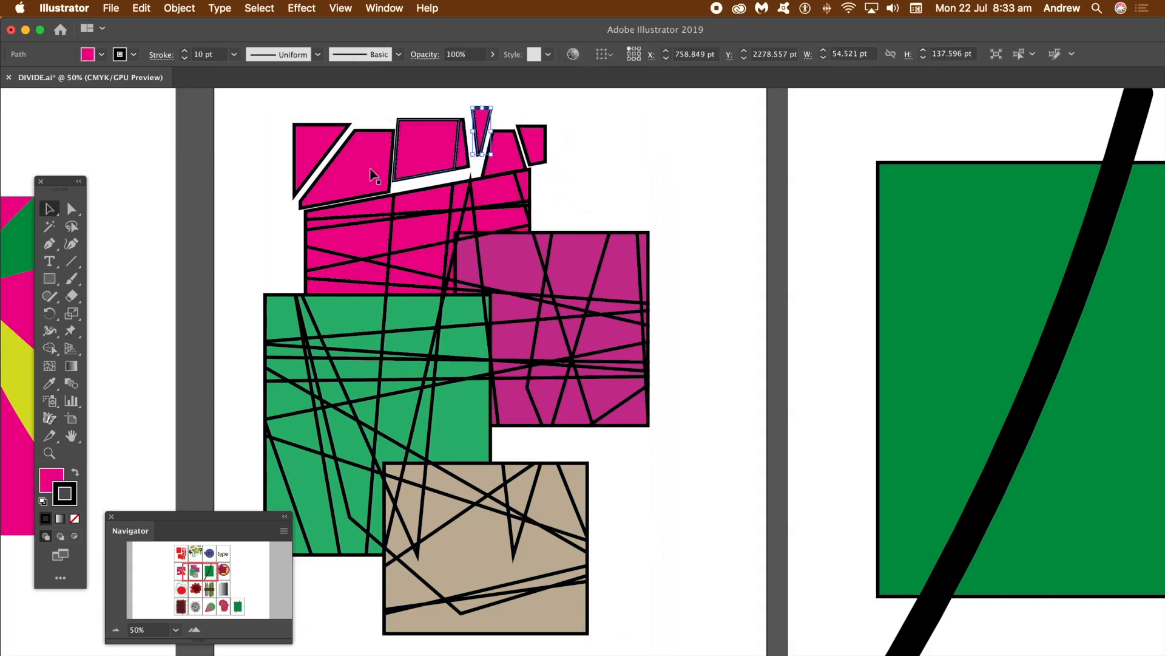
{"action": "left_click", "coordinate": [434, 237]}
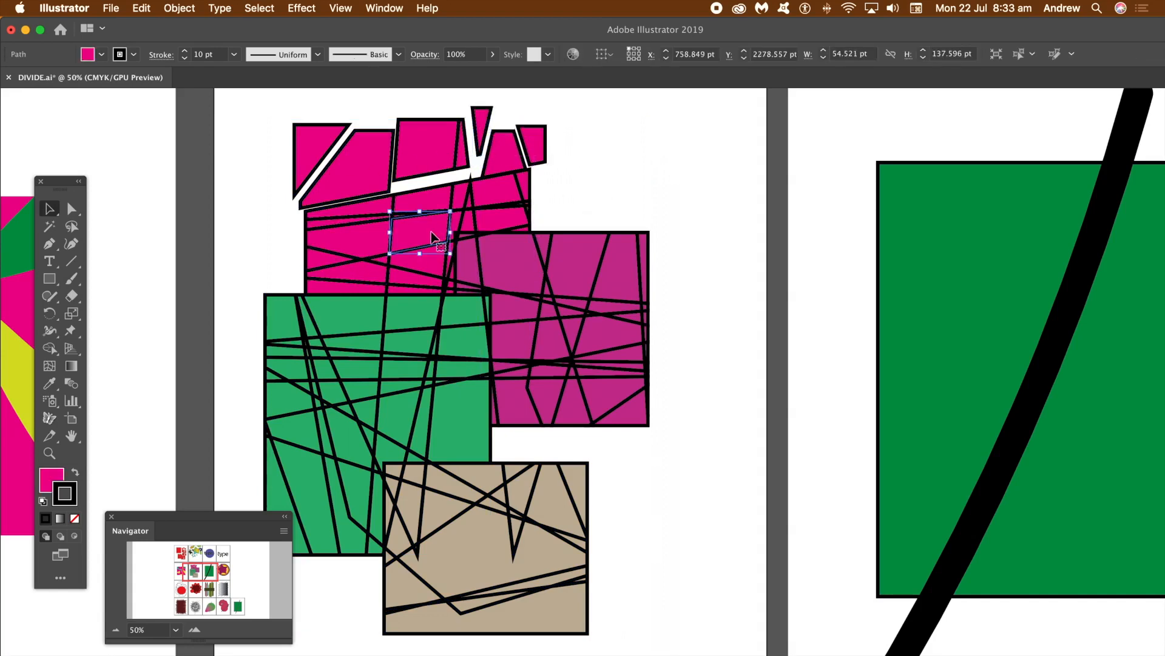
- Fill the small wedge-shaped piece in the magenta rectangle's middle with yellow, and deselect it
{"action": "left_click", "coordinate": [466, 225]}
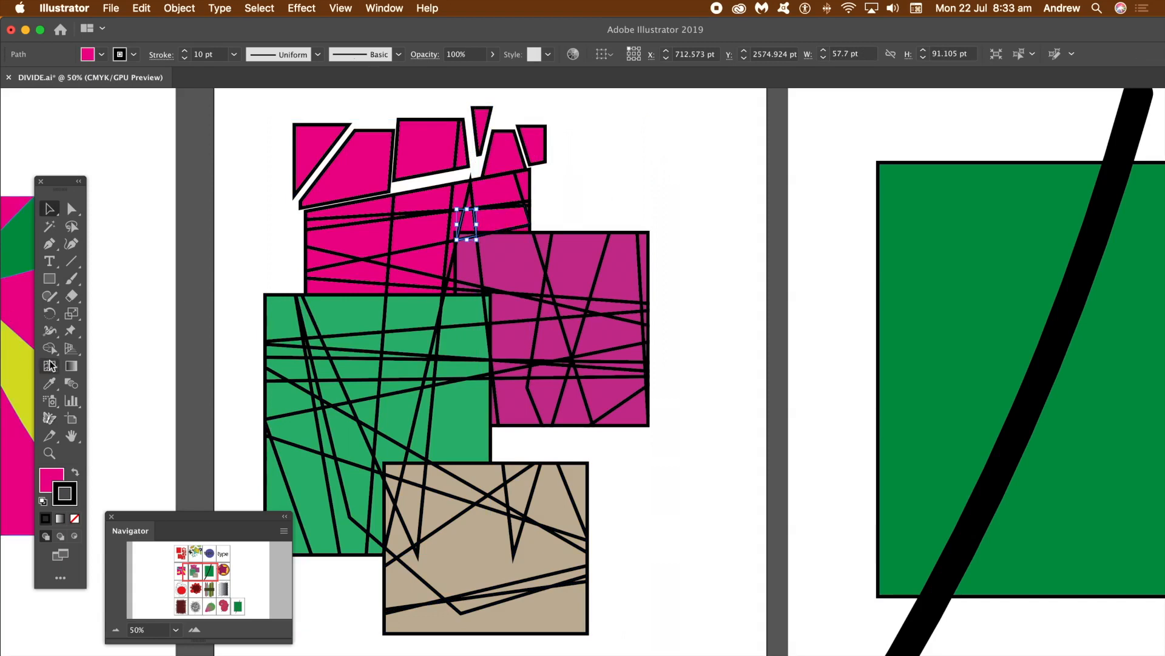
{"action": "left_click", "coordinate": [101, 56]}
{"action": "left_click", "coordinate": [81, 90]}
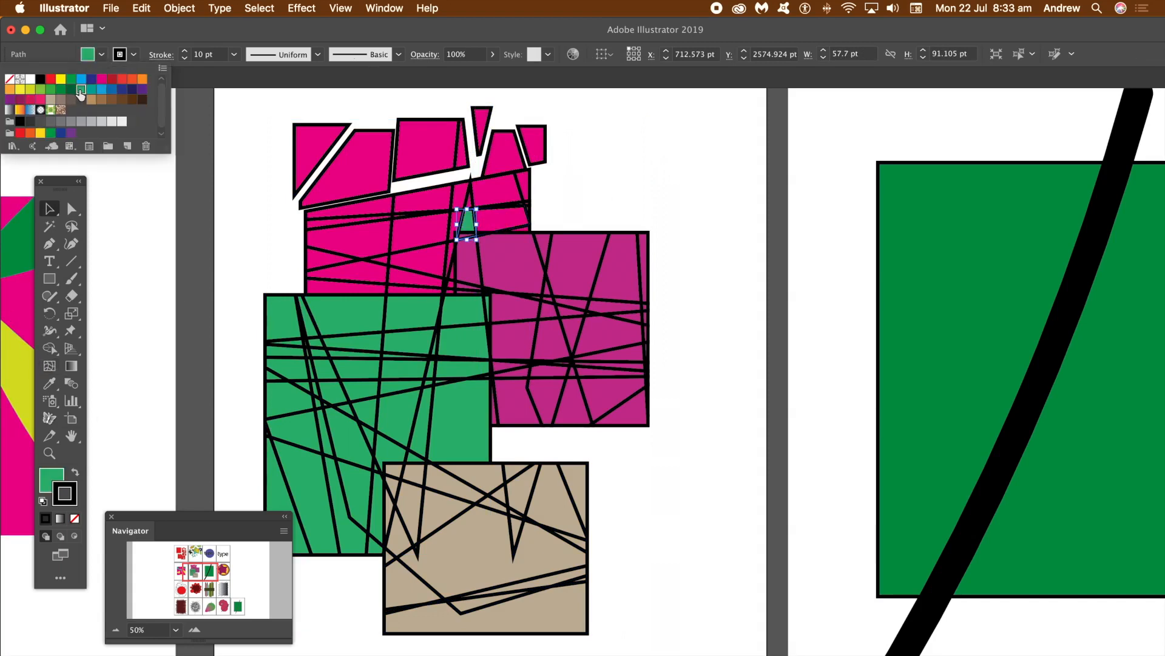
{"action": "left_click", "coordinate": [510, 206]}
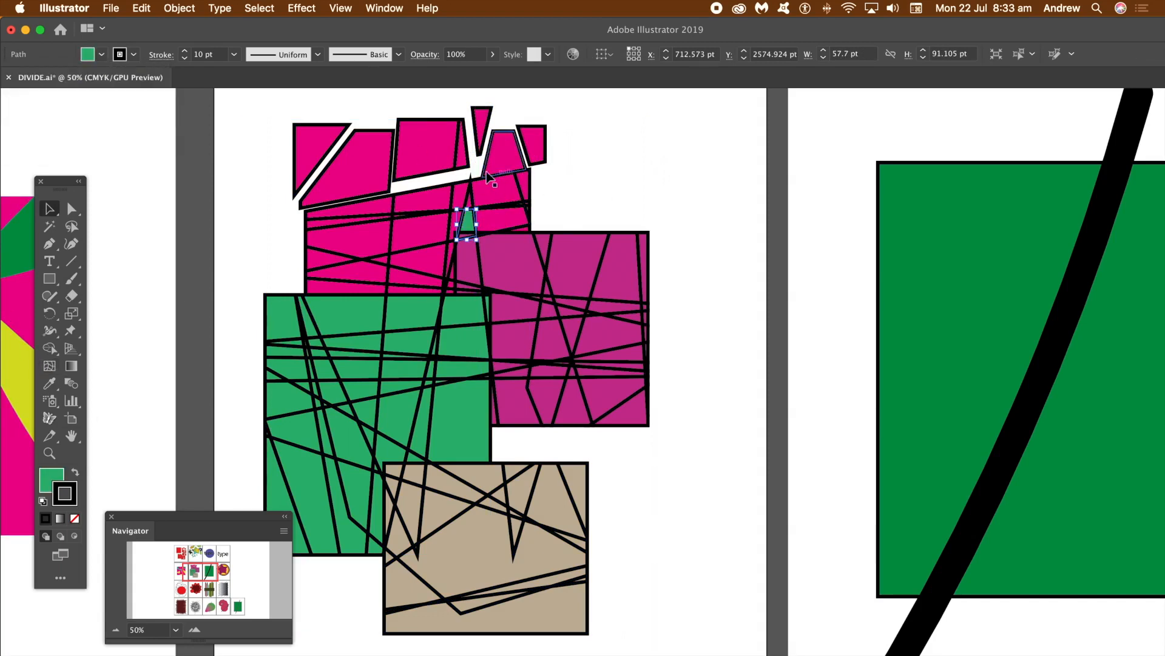
{"action": "left_click", "coordinate": [101, 53]}
{"action": "left_click", "coordinate": [61, 80]}
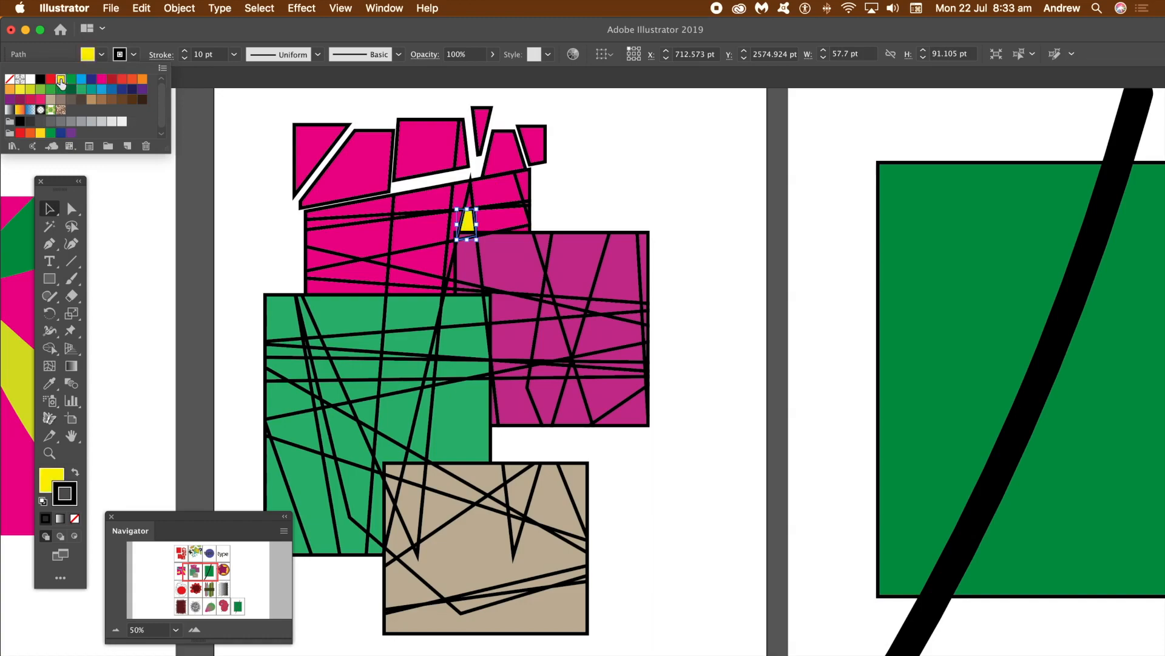
{"action": "left_click", "coordinate": [588, 186]}
- Extend the black band over the green rectangle with Blob Brush strokes, adding short arms near its middle and long branches across both sides
{"action": "left_click_drag", "start_coordinate": [203, 571], "coordinate": [215, 573]}
{"action": "left_click_drag", "start_coordinate": [216, 577], "coordinate": [212, 573]}
{"action": "left_click", "coordinate": [619, 297]}
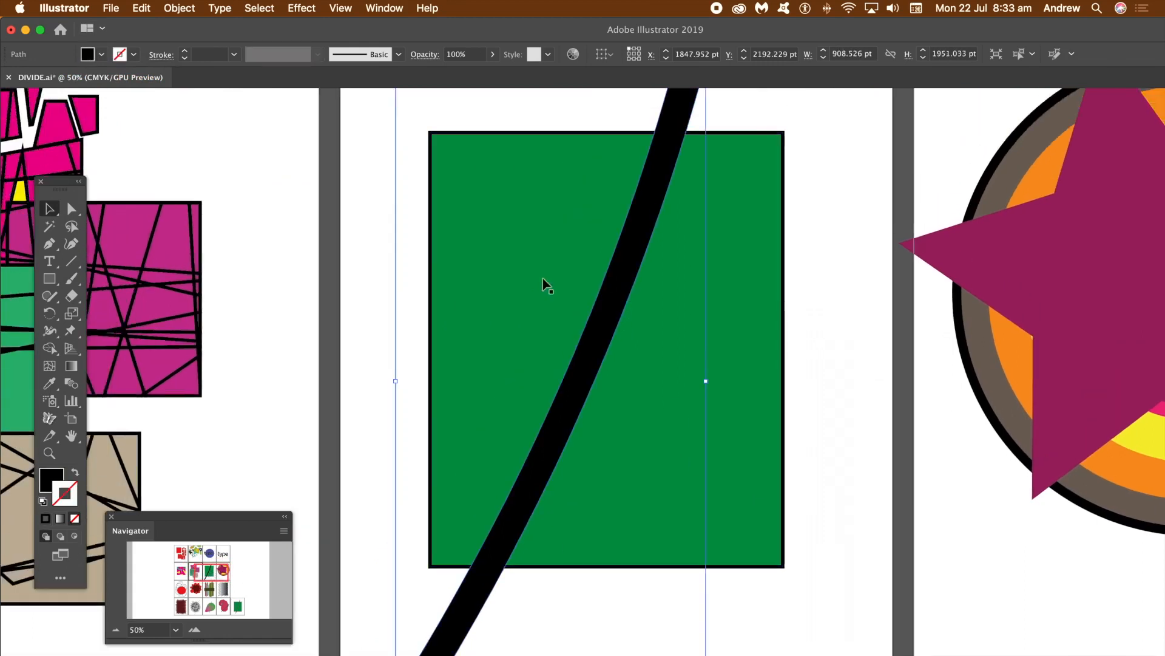
{"action": "left_click_drag", "start_coordinate": [75, 285], "coordinate": [151, 300]}
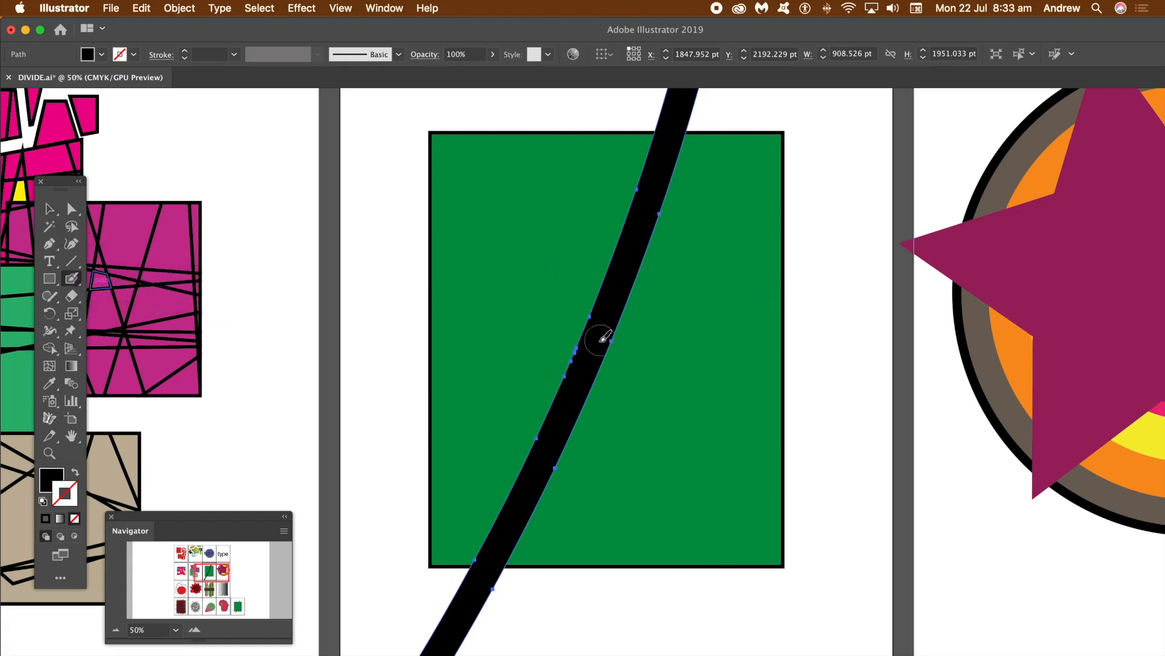
{"action": "mouse_move", "coordinate": [600, 341]}
{"action": "left_mouse_down"}
{"action": "mouse_move", "coordinate": [549, 323]}
{"action": "mouse_move", "coordinate": [590, 351]}
{"action": "mouse_move", "coordinate": [621, 433]}
{"action": "left_mouse_up"}
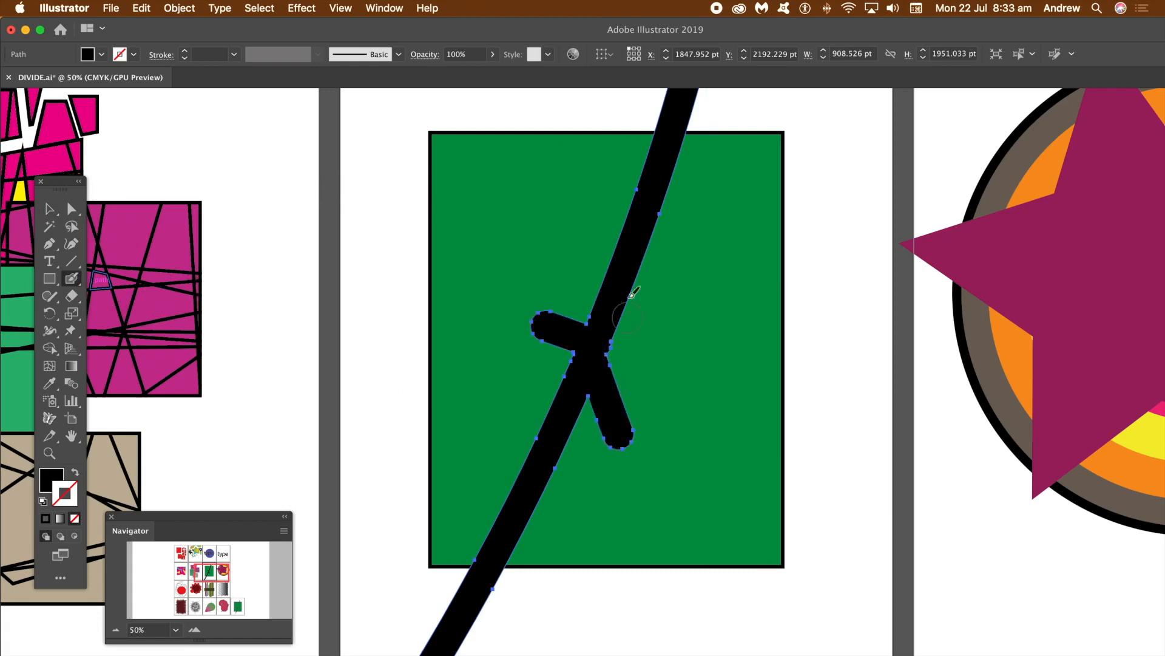
{"action": "mouse_move", "coordinate": [627, 276]}
{"action": "left_mouse_down"}
{"action": "mouse_move", "coordinate": [812, 298]}
{"action": "mouse_move", "coordinate": [523, 227]}
{"action": "mouse_move", "coordinate": [410, 183]}
{"action": "left_mouse_up"}
- Divide the green rectangle using the branched black brush shape as the cutter, then deselect everything
{"action": "left_click", "coordinate": [51, 210]}
{"action": "left_click", "coordinate": [390, 230]}
{"action": "left_click", "coordinate": [514, 223]}
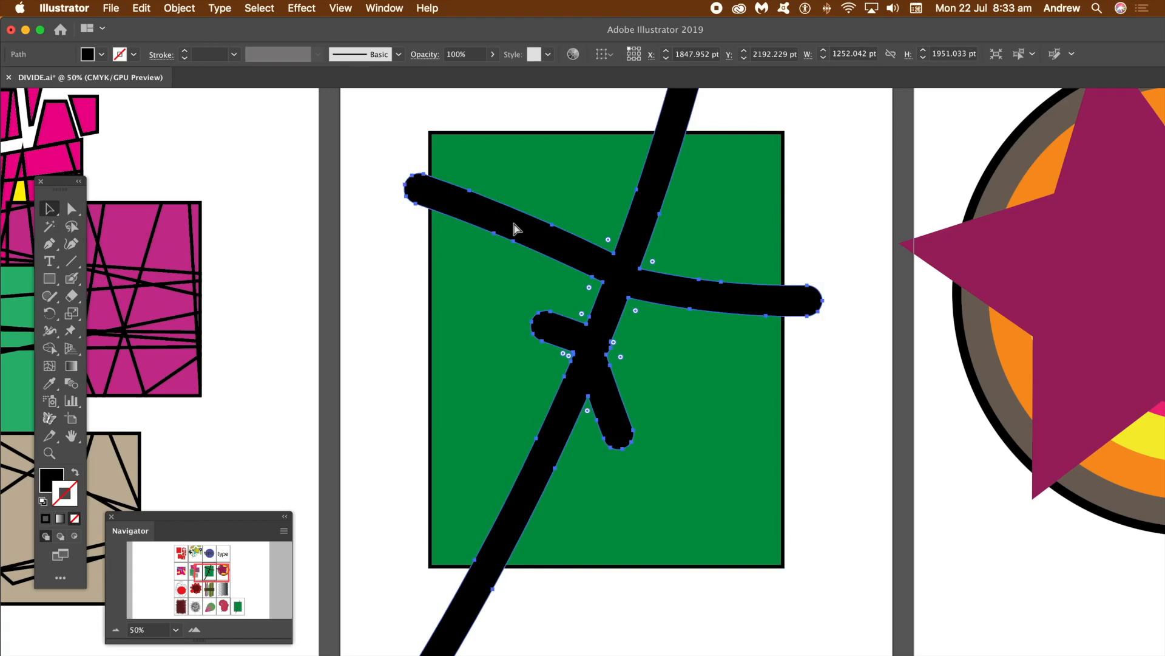
{"action": "key", "text": "super+d"}
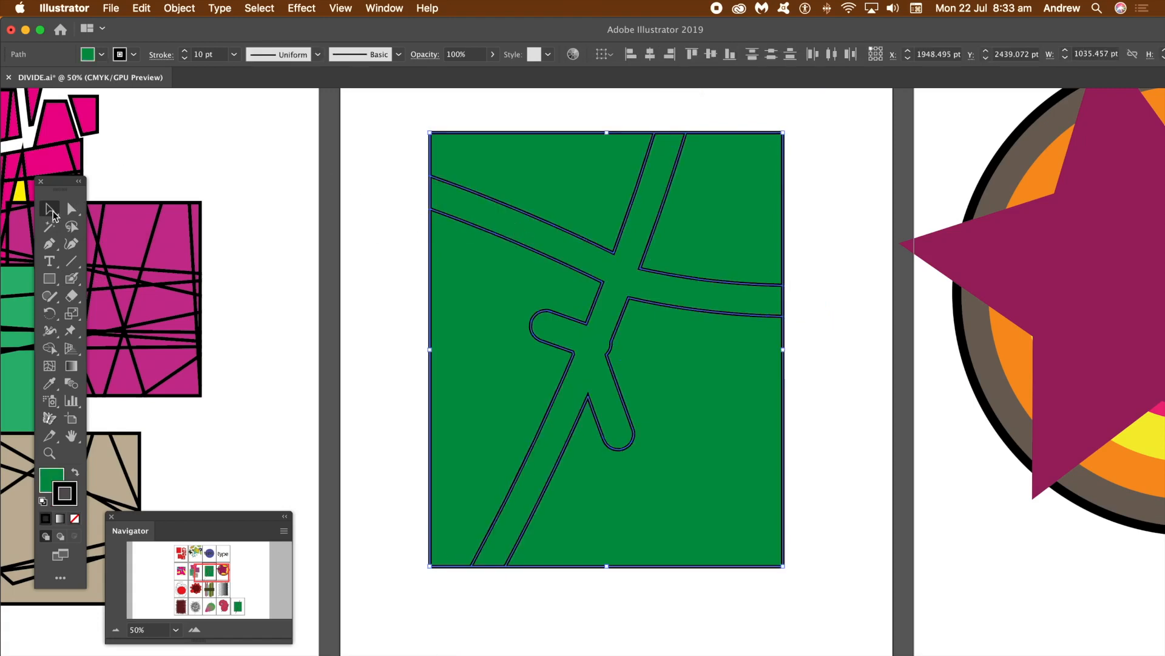
{"action": "left_click", "coordinate": [416, 276]}
- Move the four large green corner pieces outward, away from the branched centre piece
{"action": "left_click", "coordinate": [475, 283]}
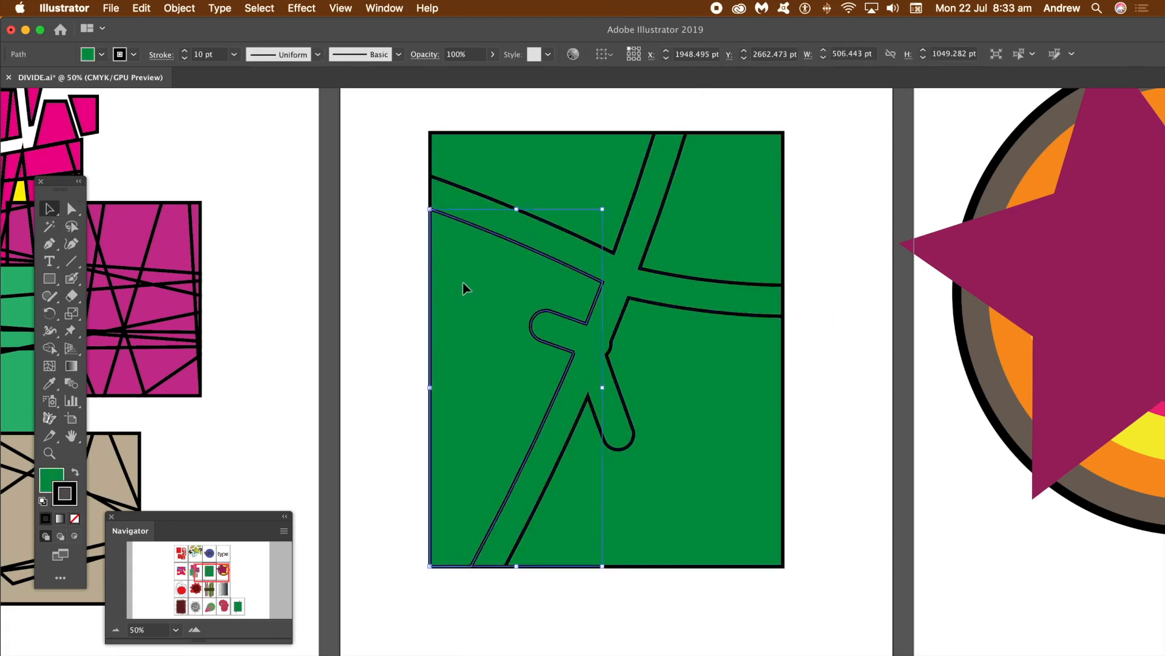
{"action": "left_click_drag", "start_coordinate": [462, 281], "coordinate": [443, 289]}
{"action": "left_click_drag", "start_coordinate": [721, 373], "coordinate": [732, 390]}
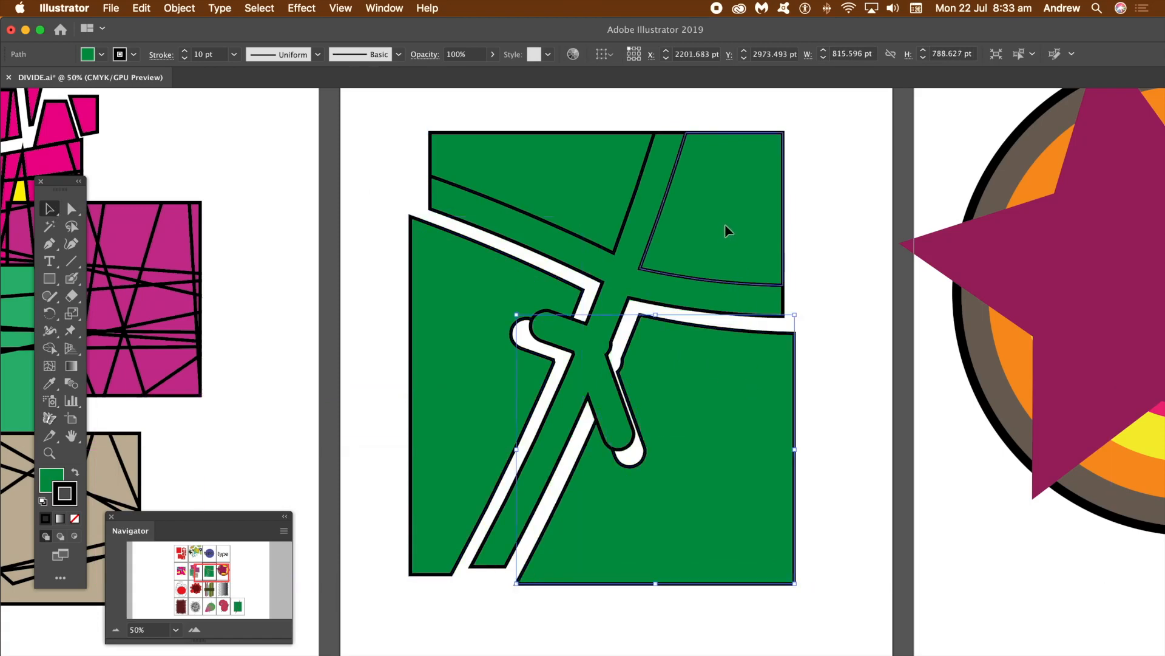
{"action": "left_click_drag", "start_coordinate": [725, 223], "coordinate": [744, 210]}
{"action": "left_click_drag", "start_coordinate": [554, 168], "coordinate": [550, 164]}
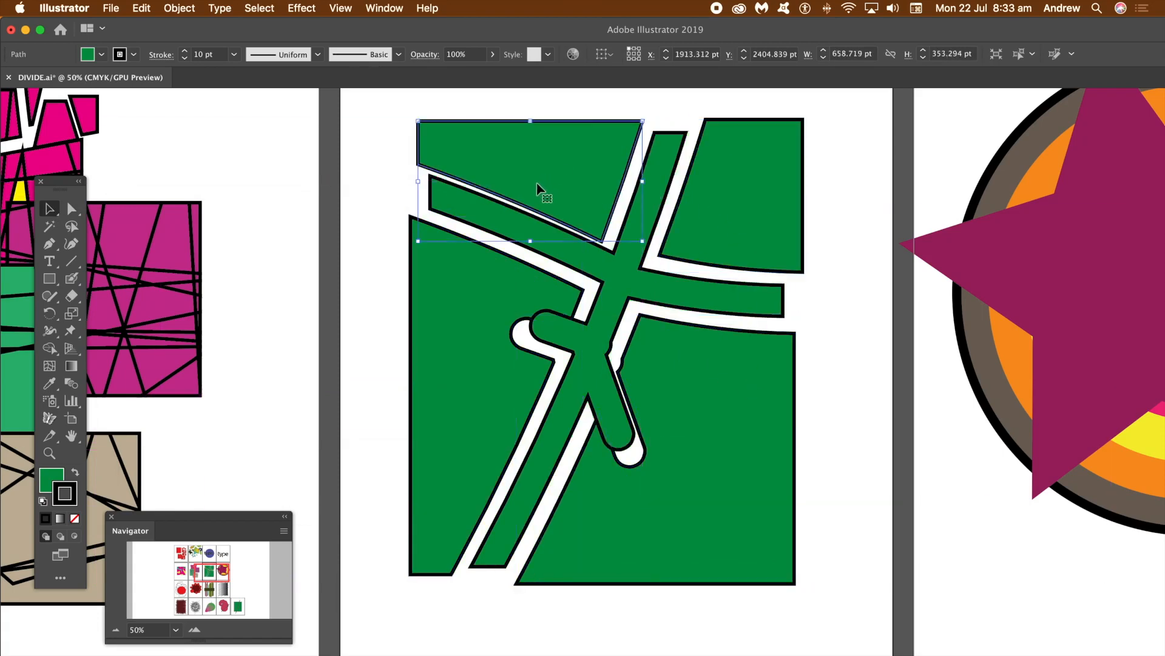
- Centre the purple star over the concentric circles, divide the circles with it, and deselect the pieces
{"action": "left_click_drag", "start_coordinate": [213, 567], "coordinate": [226, 568]}
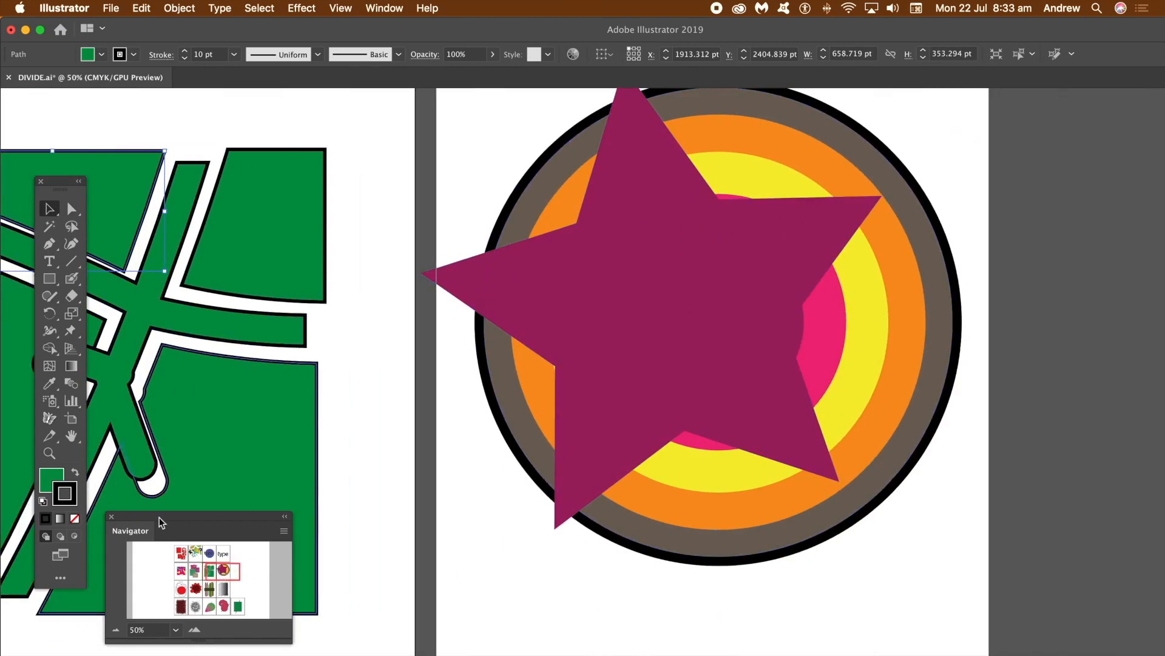
{"action": "left_click", "coordinate": [645, 269]}
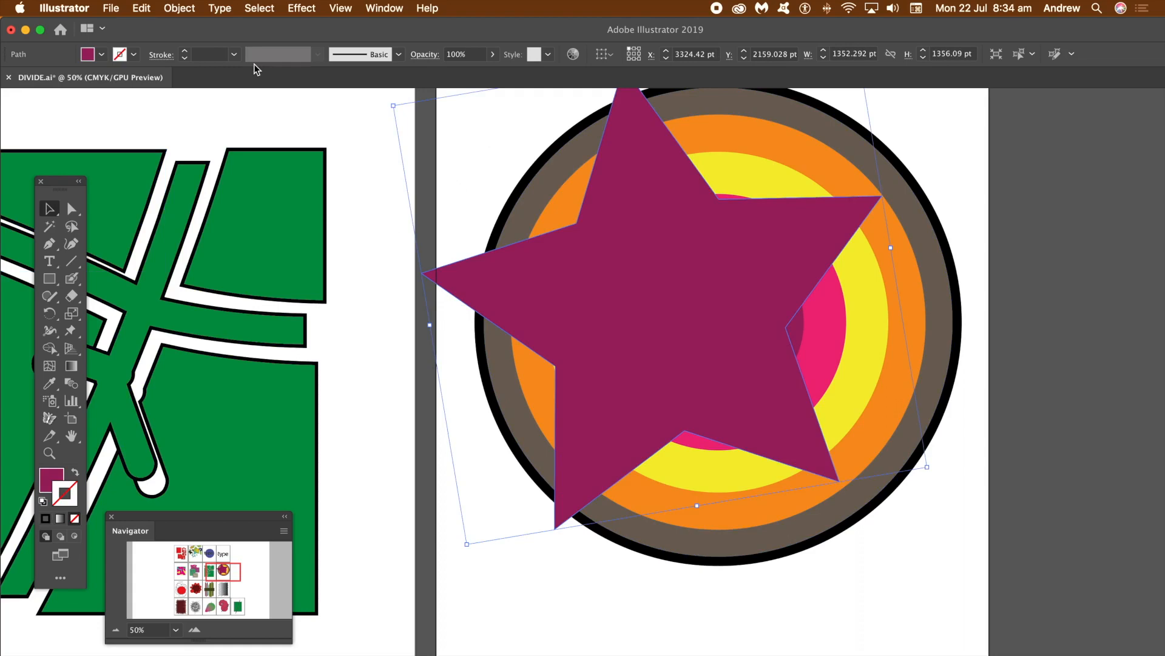
{"action": "left_click_drag", "start_coordinate": [622, 293], "coordinate": [705, 313]}
{"action": "key", "text": "super+d"}
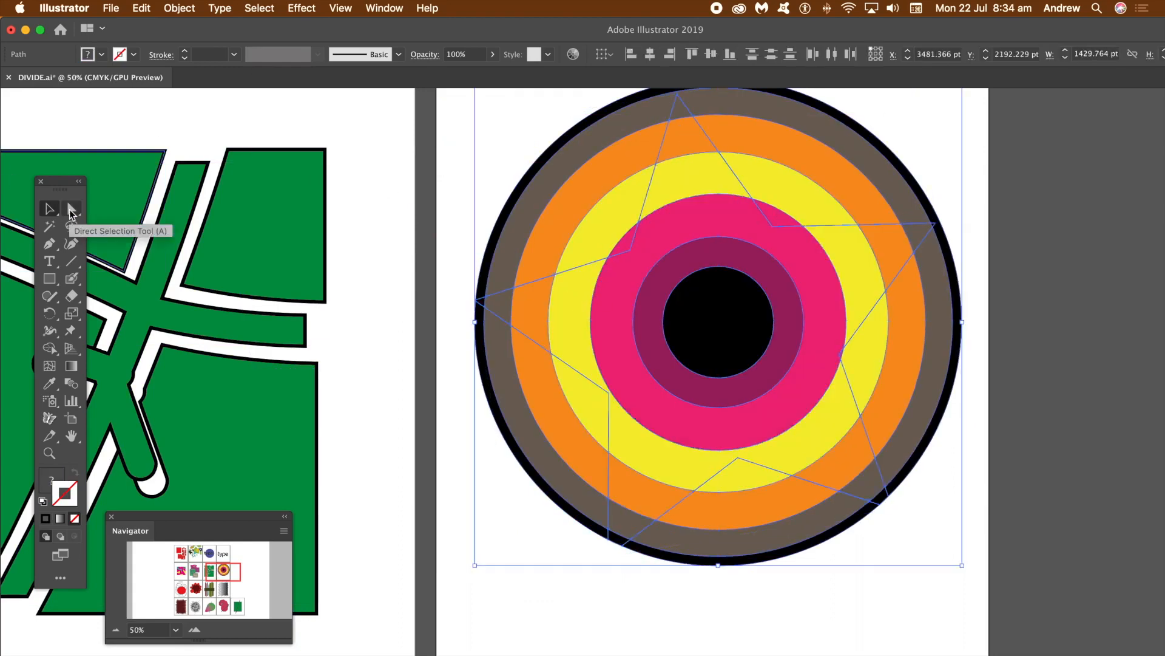
{"action": "left_click", "coordinate": [415, 216]}
- Shift a black outer piece, a yellow corner piece and the pink disc's pieces up and left, and the star-cut yellow piece downward
{"action": "left_click", "coordinate": [548, 227]}
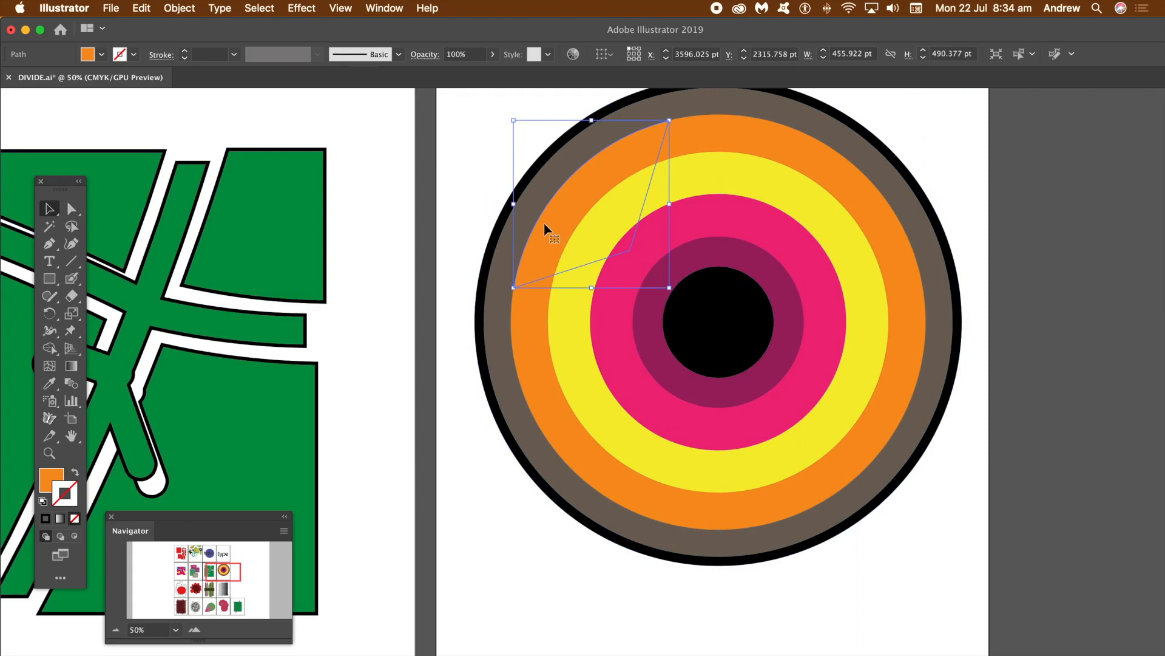
{"action": "left_click_drag", "start_coordinate": [493, 246], "coordinate": [471, 234]}
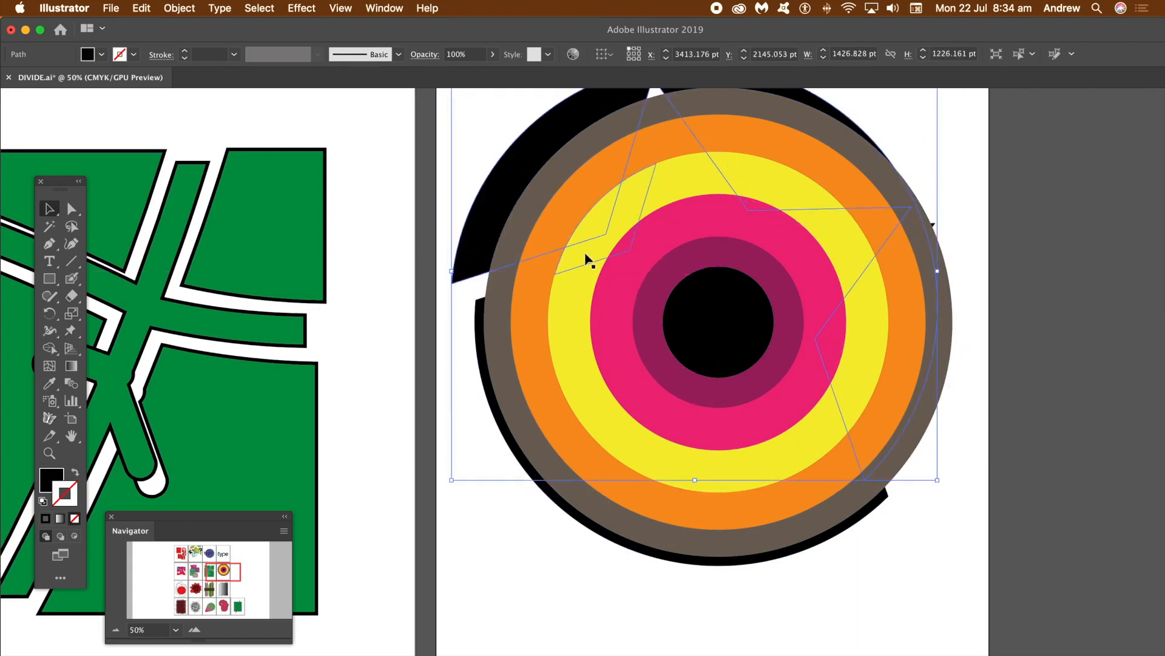
{"action": "left_click", "coordinate": [614, 258]}
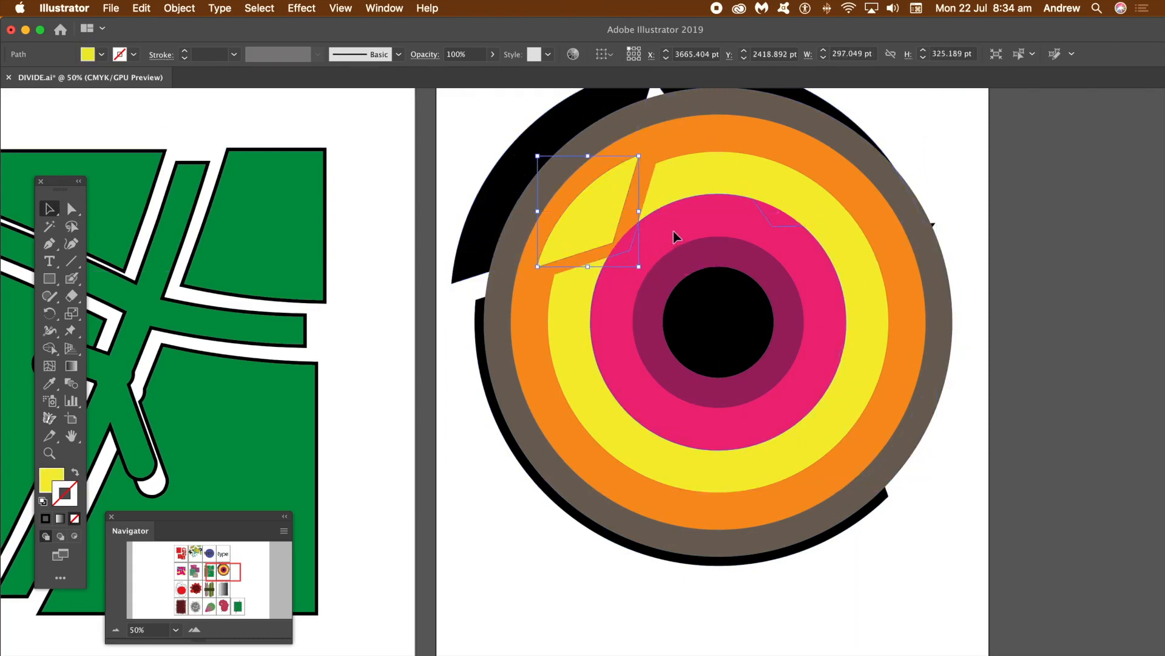
{"action": "left_click_drag", "start_coordinate": [689, 248], "coordinate": [677, 235]}
{"action": "left_click_drag", "start_coordinate": [645, 453], "coordinate": [640, 471]}
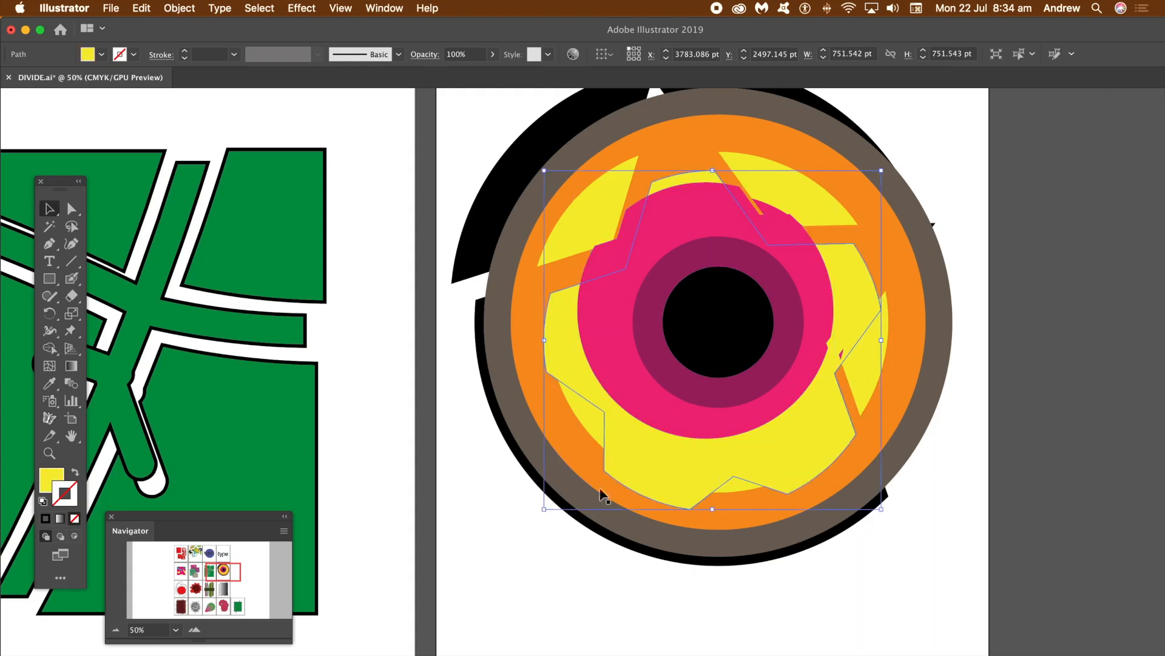
- Move the cut pieces of the grey-brown disc outward from behind the orange disc on its different sides
{"action": "left_click_drag", "start_coordinate": [560, 487], "coordinate": [538, 508]}
{"action": "left_click_drag", "start_coordinate": [728, 525], "coordinate": [747, 562]}
{"action": "left_click_drag", "start_coordinate": [935, 415], "coordinate": [931, 184]}
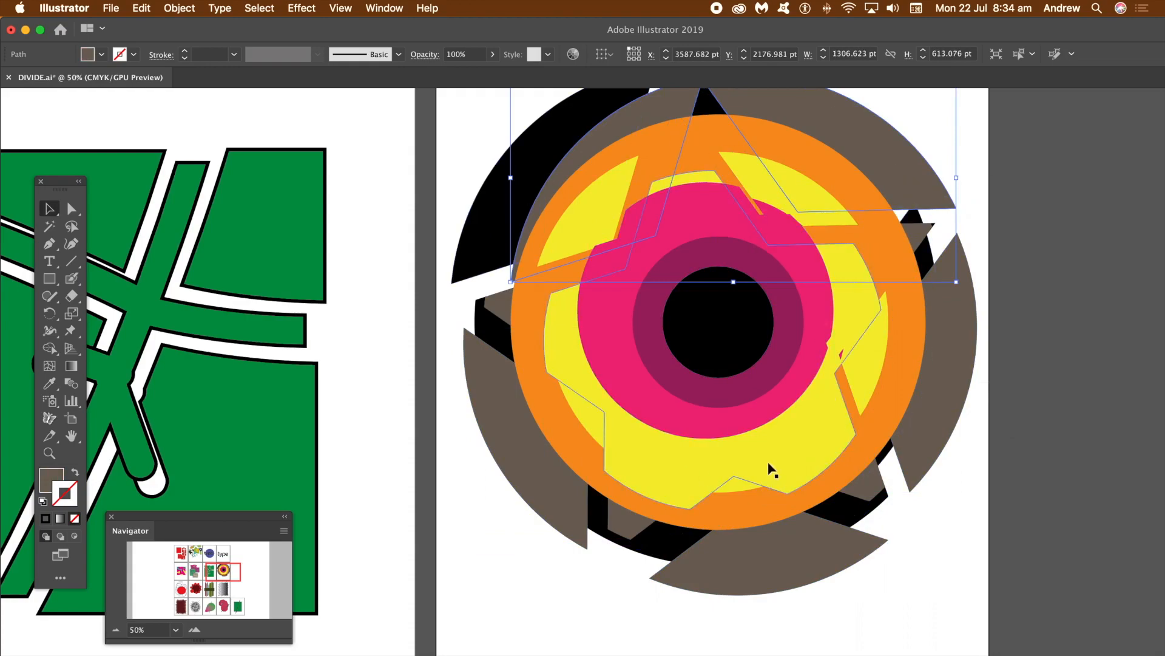
- Reposition the large red ellipse over the looping black lines on its artboard and divide the lines with it
{"action": "left_click_drag", "start_coordinate": [229, 569], "coordinate": [187, 589]}
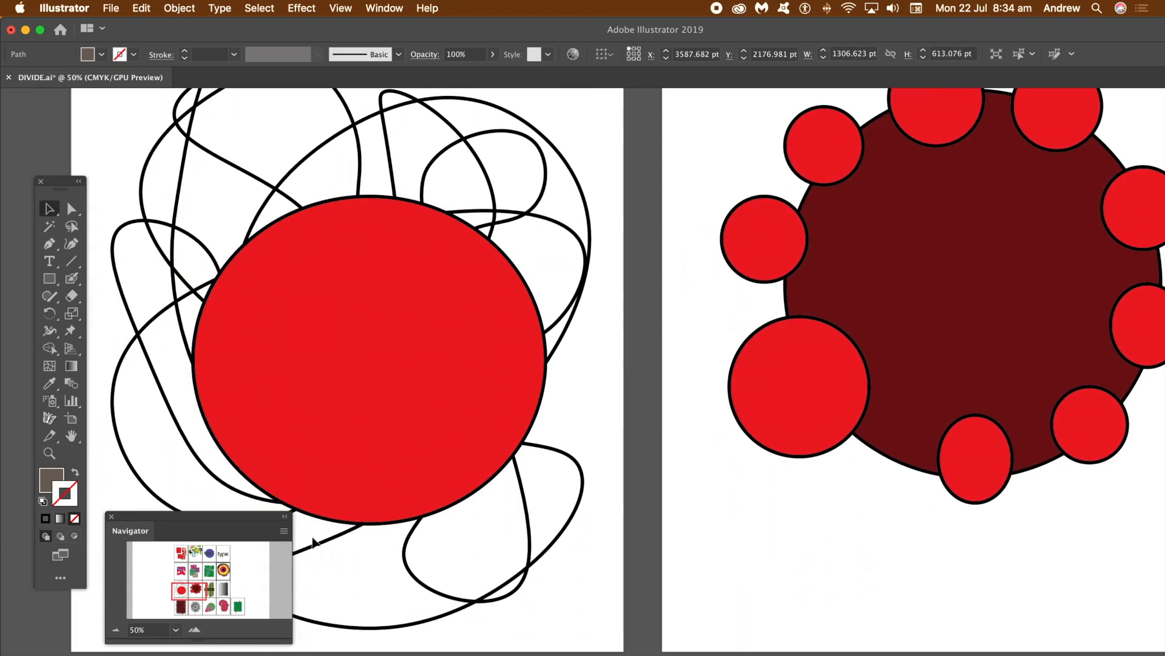
{"action": "left_click", "coordinate": [376, 344]}
{"action": "left_click_drag", "start_coordinate": [351, 257], "coordinate": [549, 479]}
{"action": "mouse_move", "coordinate": [601, 512]}
{"action": "left_mouse_down"}
{"action": "mouse_move", "coordinate": [367, 267]}
{"action": "mouse_move", "coordinate": [296, 246]}
{"action": "left_mouse_up"}
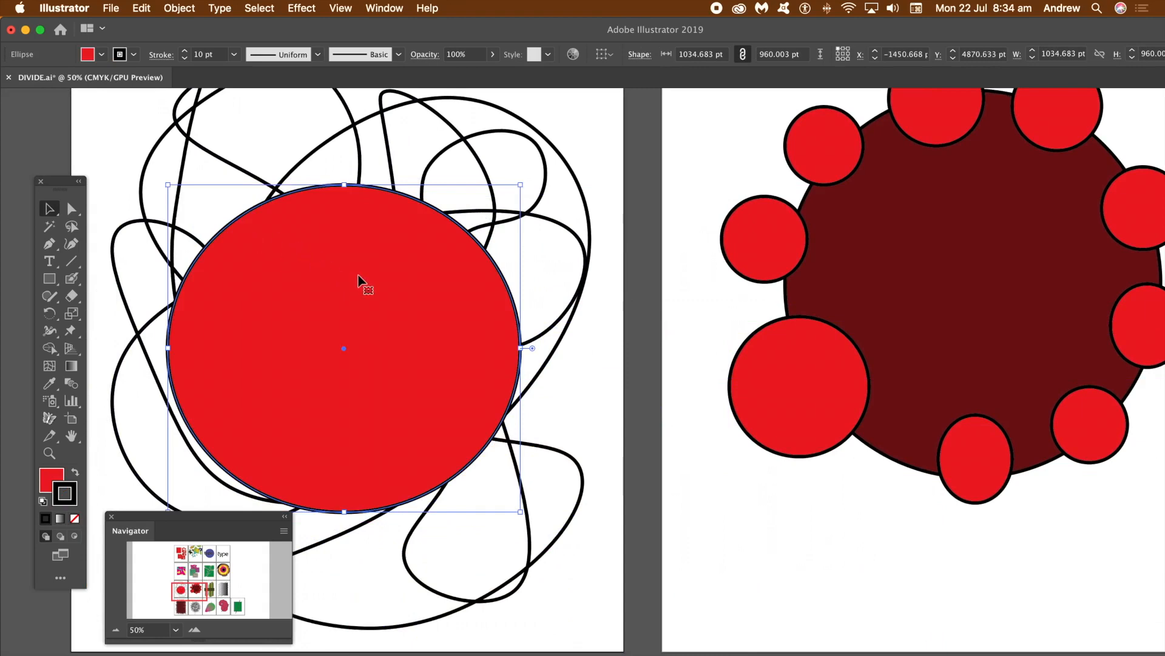
{"action": "left_click", "coordinate": [71, 245]}
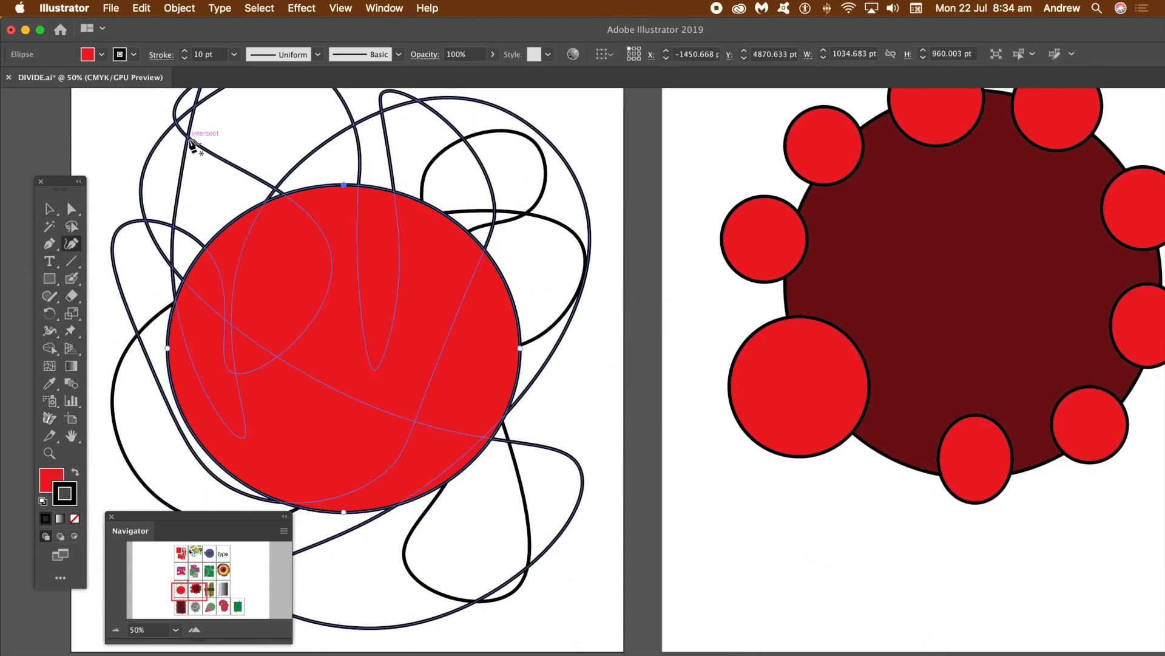
{"action": "left_click", "coordinate": [54, 208]}
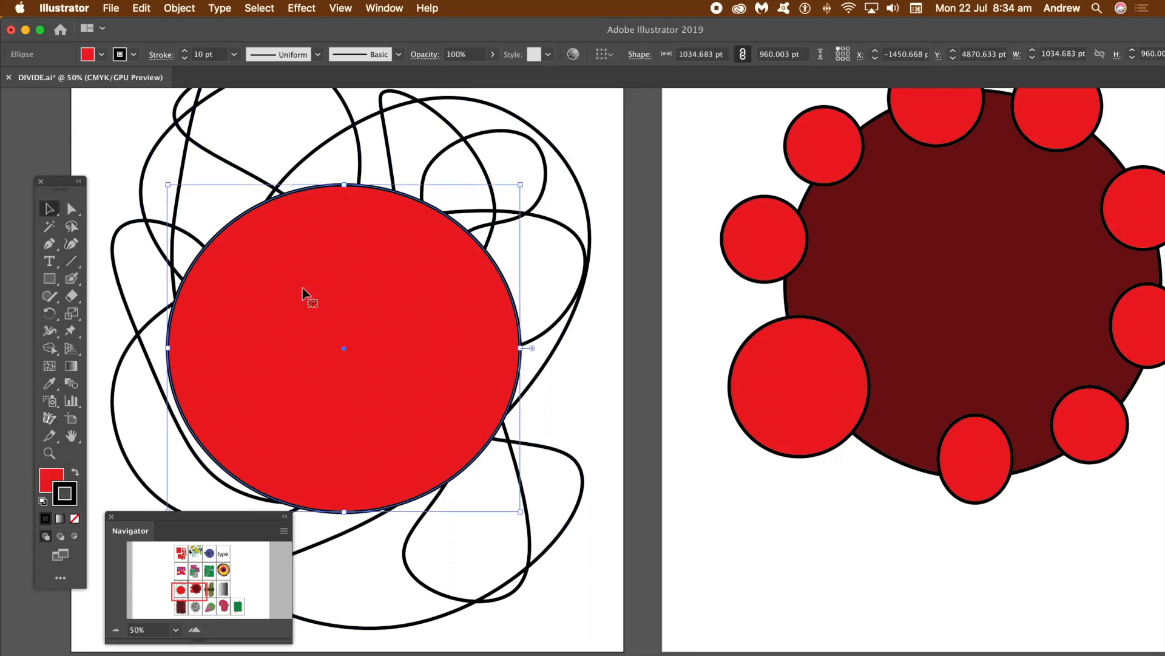
{"action": "left_click_drag", "start_coordinate": [323, 297], "coordinate": [340, 287]}
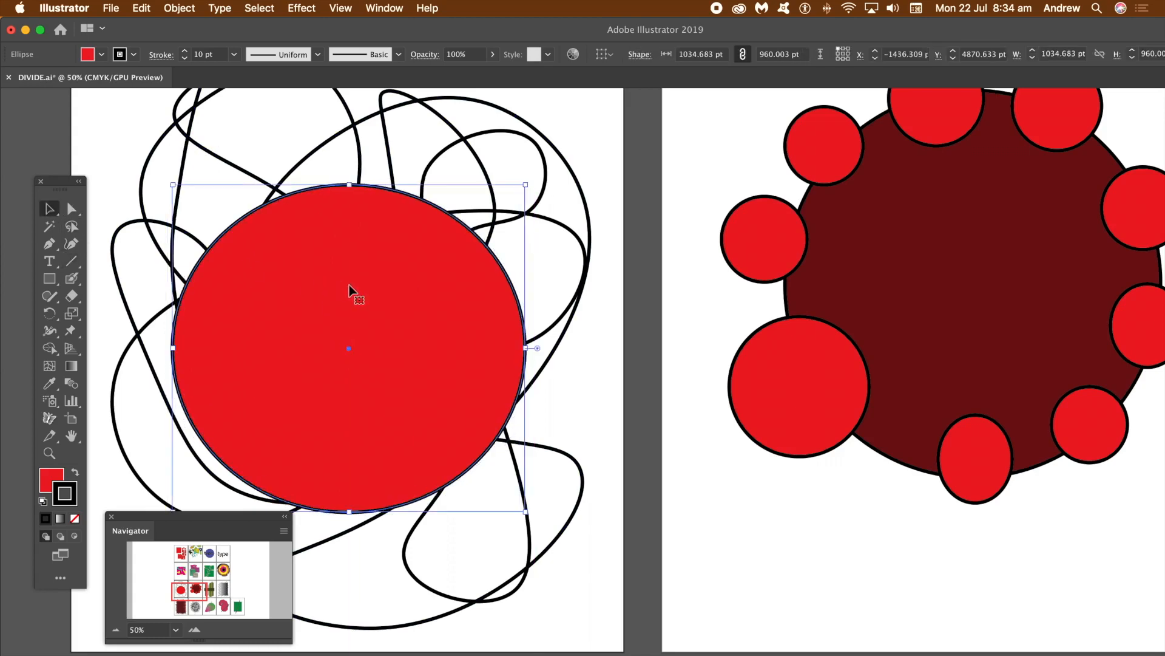
{"action": "key", "text": "super+4"}
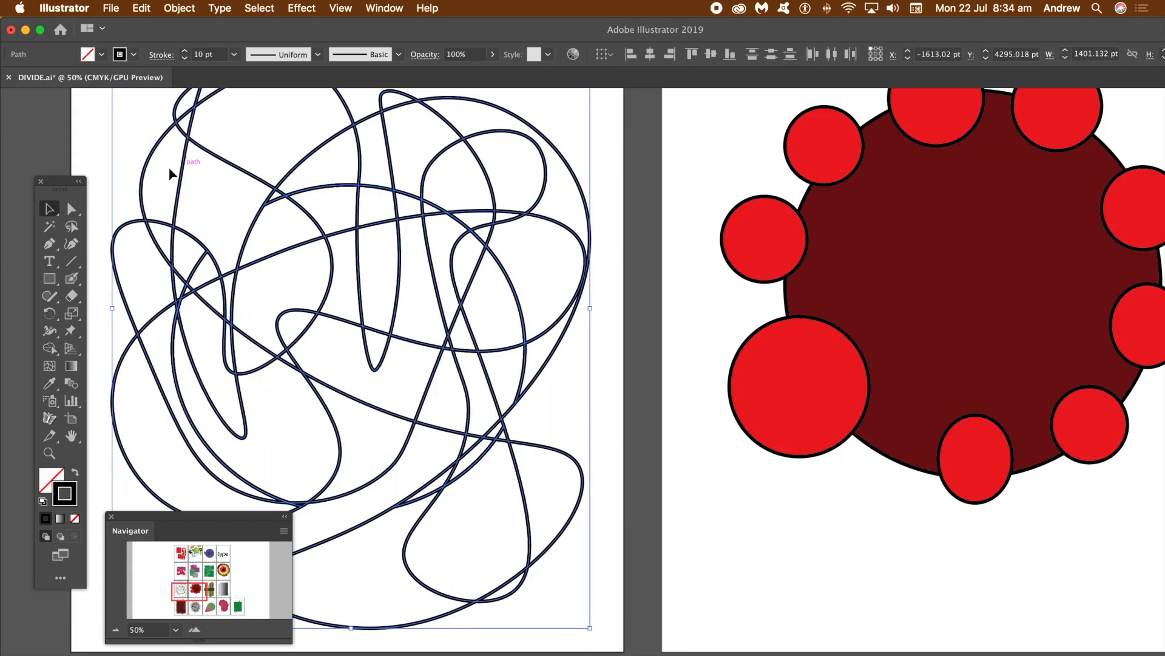
- Shift all the divided looping line pieces together slightly down and to the right, and deselect them
{"action": "mouse_move", "coordinate": [339, 191]}
{"action": "left_mouse_down"}
{"action": "mouse_move", "coordinate": [336, 181]}
{"action": "mouse_move", "coordinate": [299, 203]}
{"action": "left_mouse_up"}
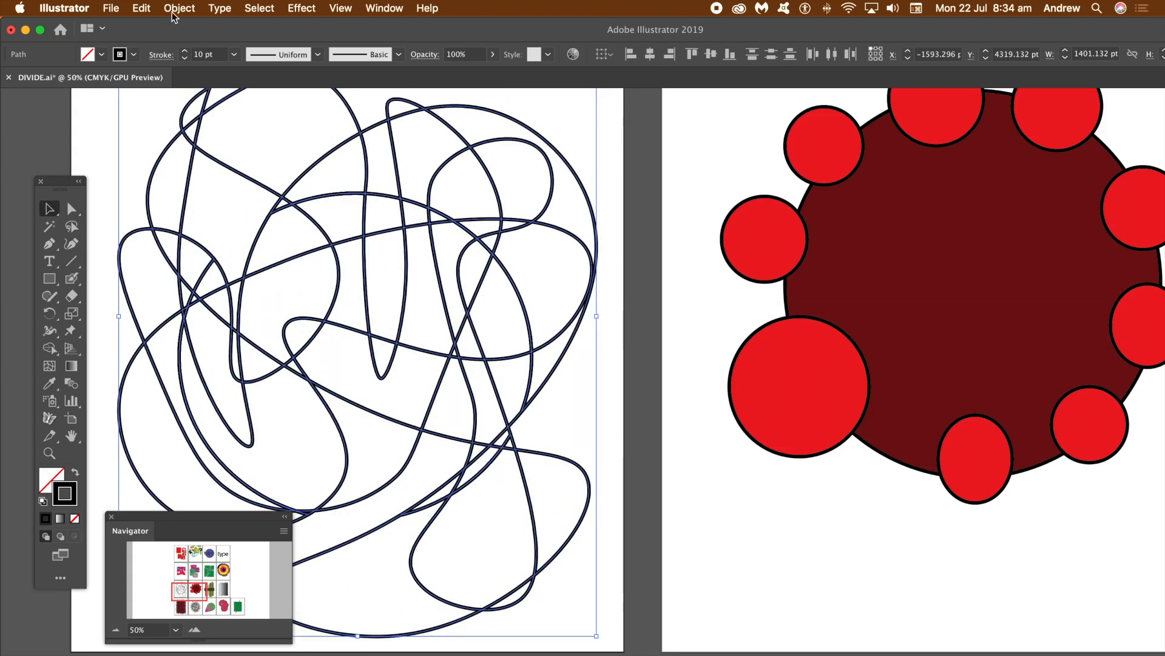
{"action": "left_click", "coordinate": [188, 11]}
{"action": "left_click", "coordinate": [91, 150]}
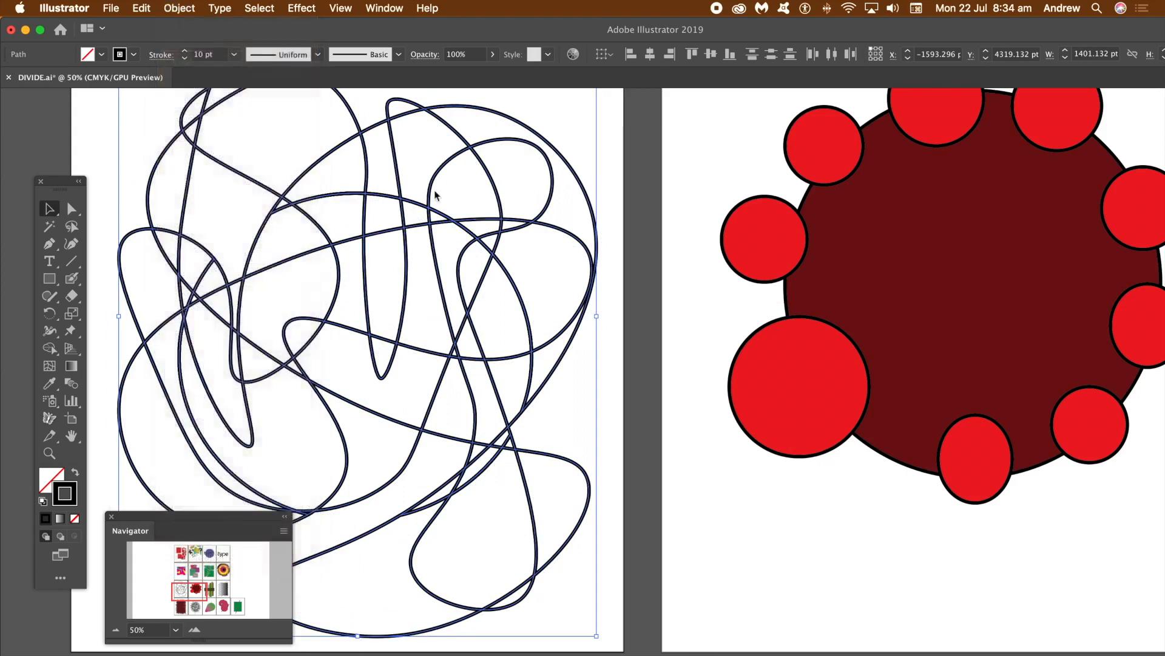
{"action": "left_click", "coordinate": [631, 253]}
- Move several divided looping line pieces slightly apart around the former ellipse's outline
{"action": "left_click_drag", "start_coordinate": [599, 252], "coordinate": [613, 259]}
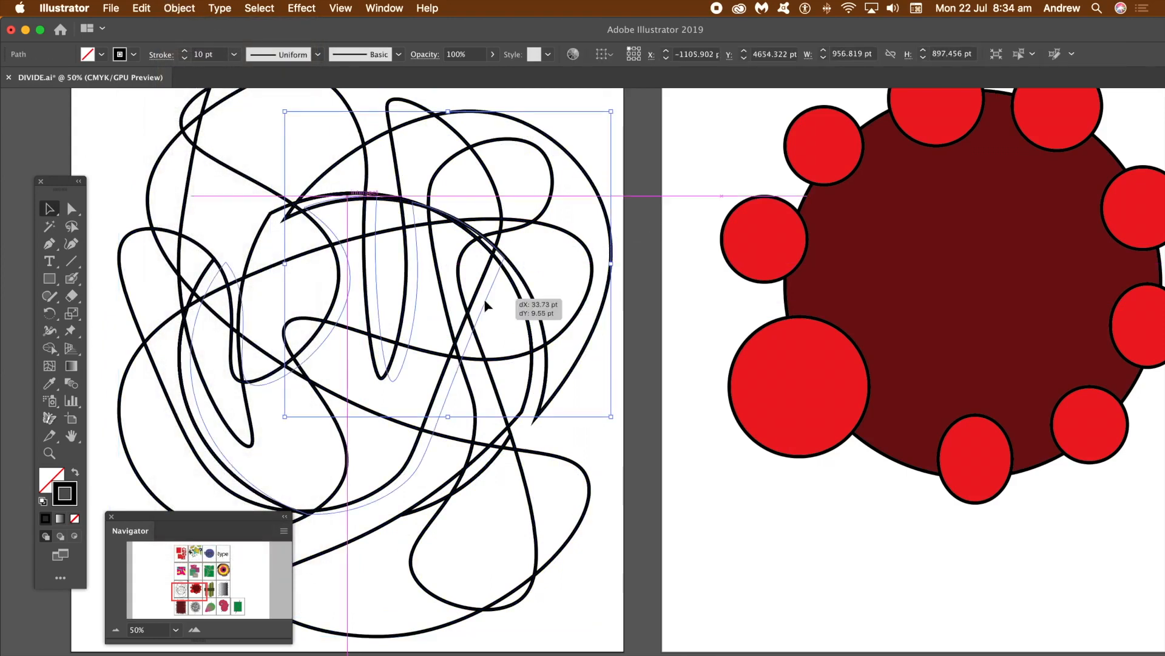
{"action": "left_click", "coordinate": [520, 338]}
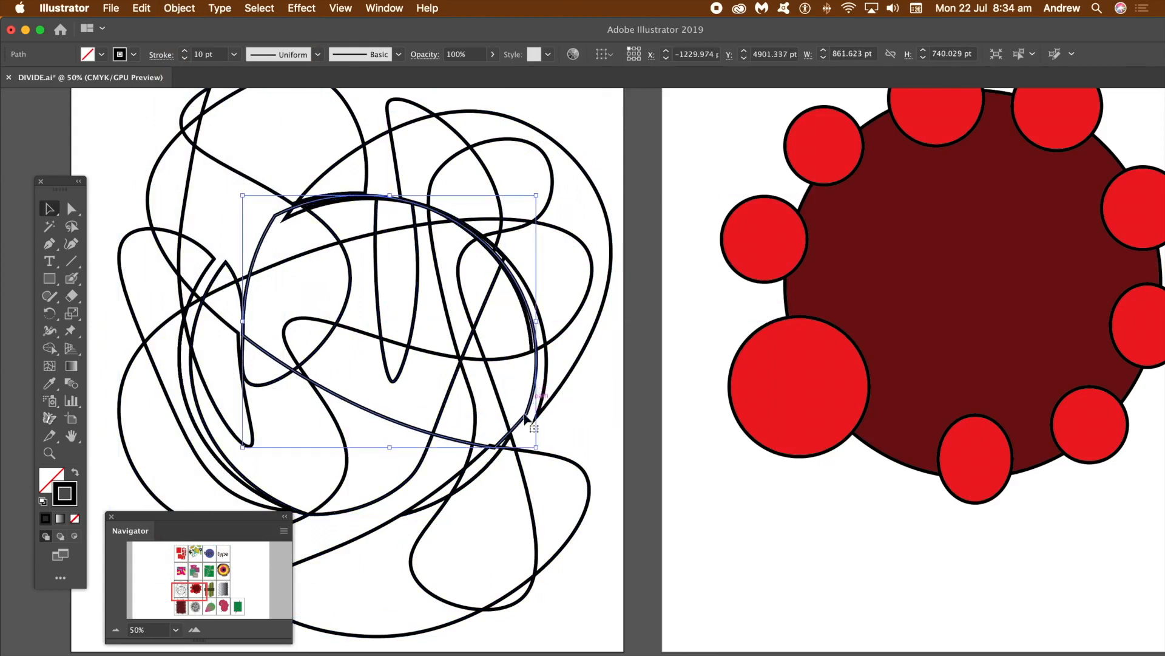
{"action": "left_click", "coordinate": [487, 477]}
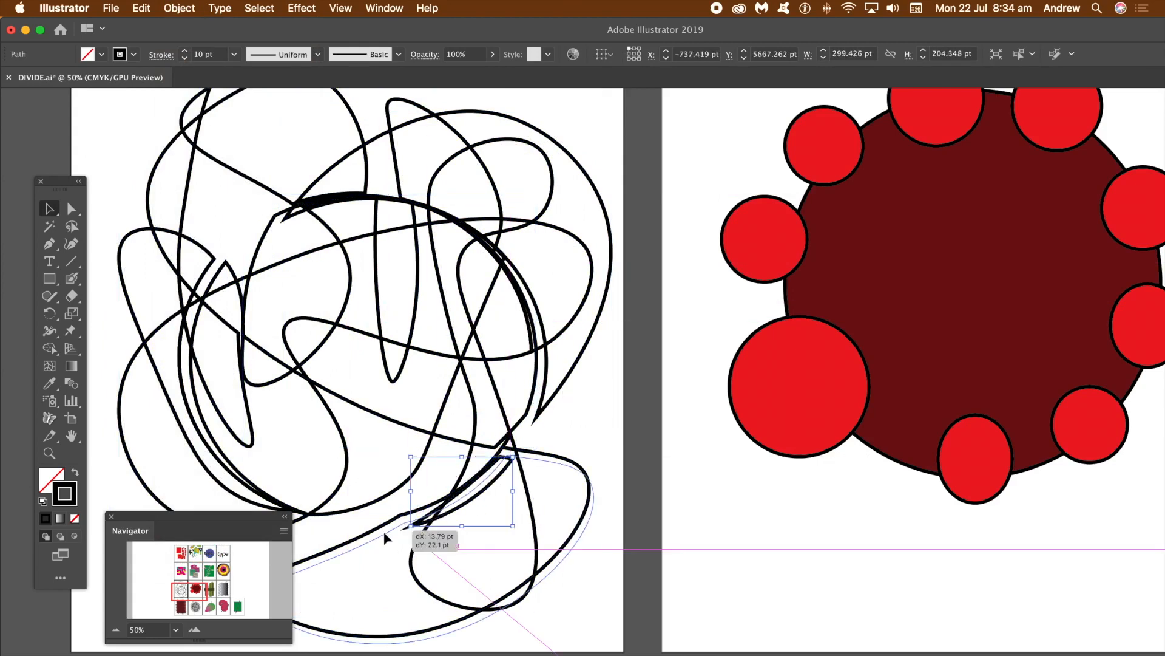
{"action": "left_click", "coordinate": [380, 511]}
{"action": "left_click_drag", "start_coordinate": [342, 440], "coordinate": [331, 447]}
{"action": "left_click_drag", "start_coordinate": [186, 423], "coordinate": [165, 426]}
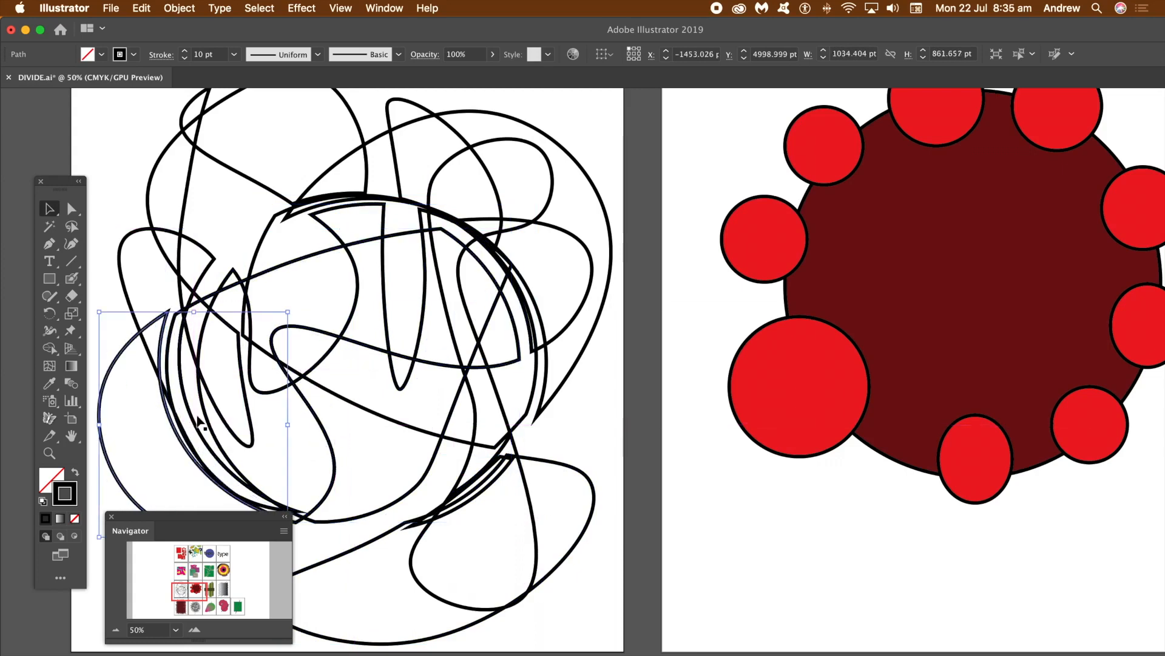
{"action": "left_click_drag", "start_coordinate": [209, 263], "coordinate": [216, 272]}
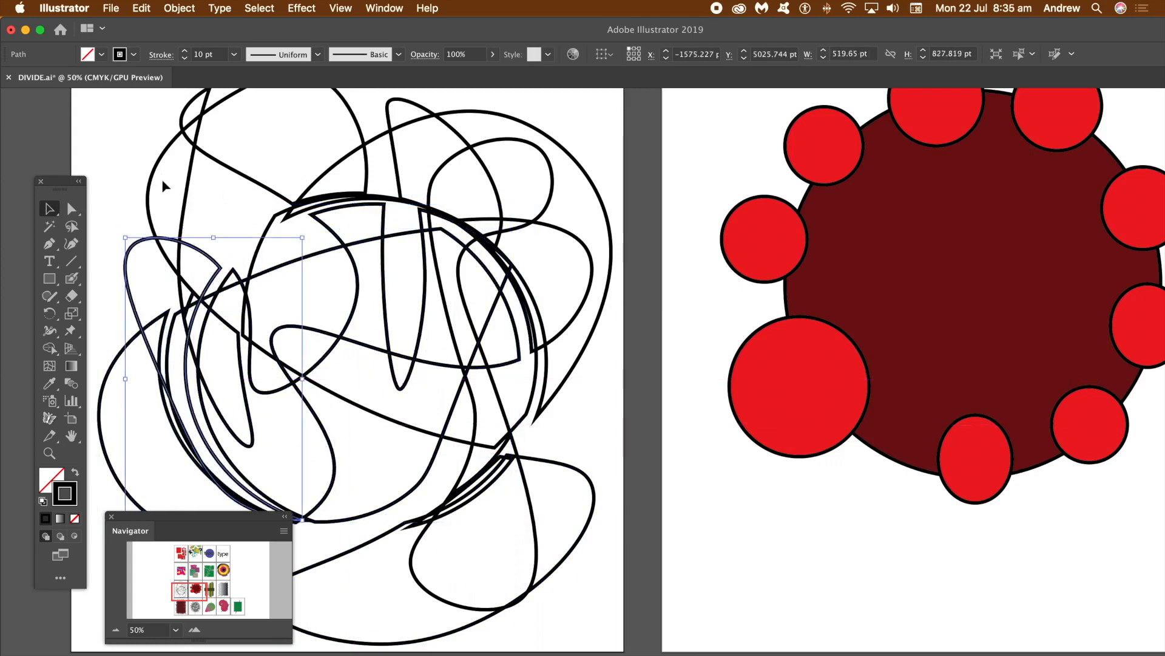
- Try moving the narrow crescent-shaped line piece slightly inward and giving it an 18 pt stroke with a double-bulge width profile
{"action": "left_click_drag", "start_coordinate": [187, 192], "coordinate": [199, 195]}
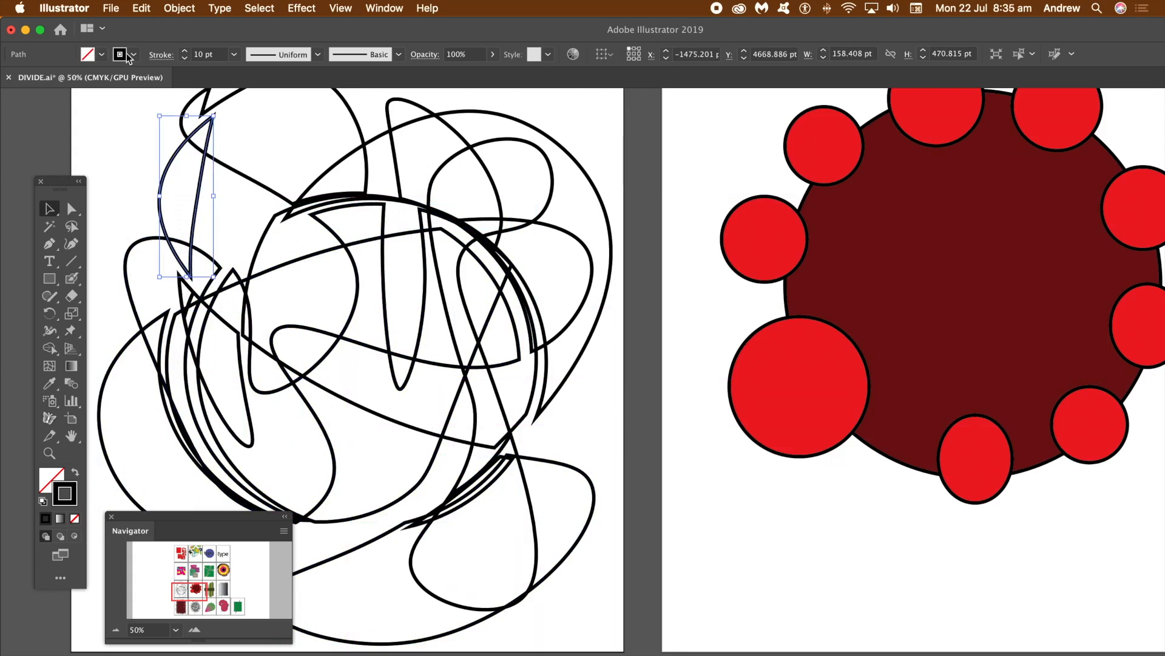
{"action": "left_click", "coordinate": [238, 53]}
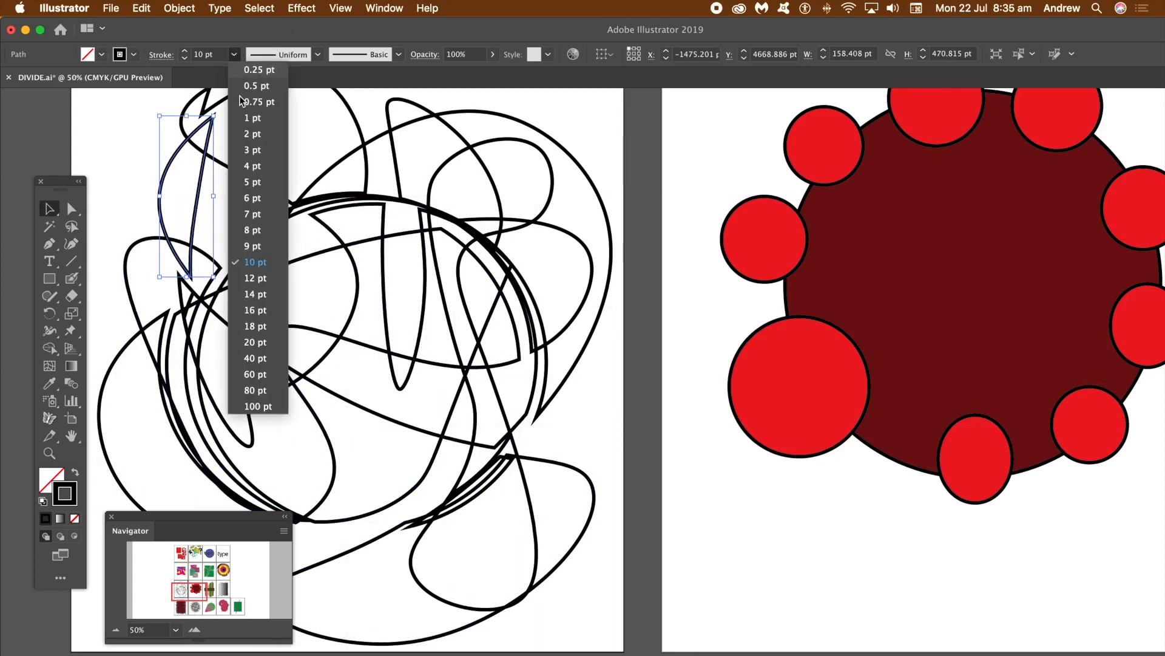
{"action": "left_click", "coordinate": [258, 331]}
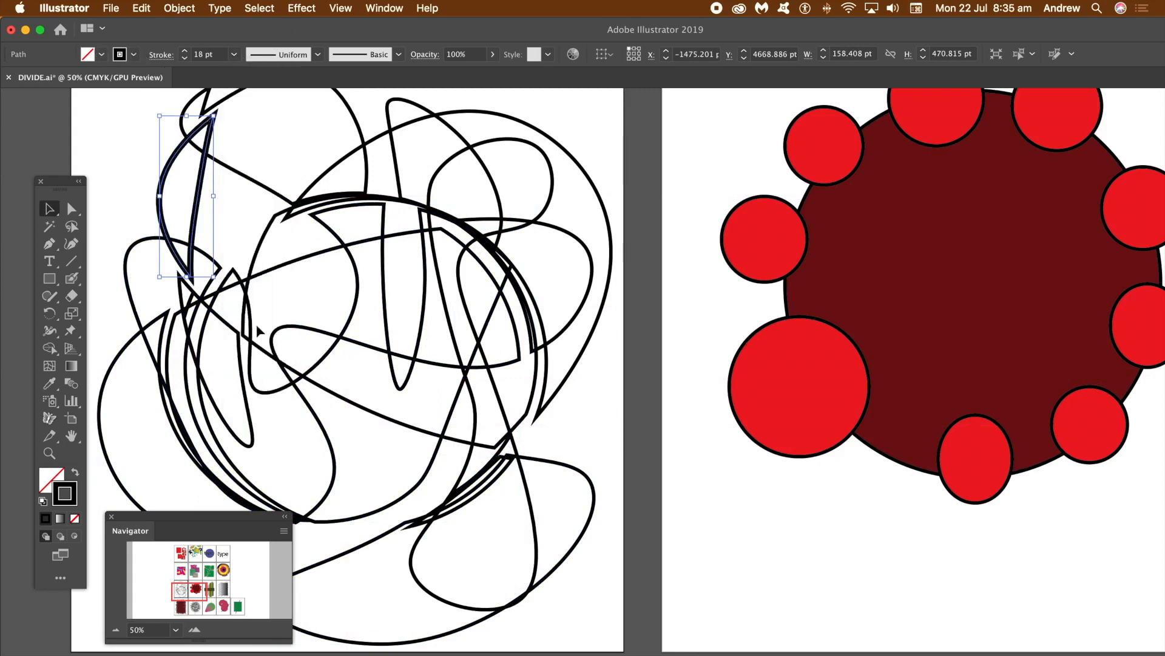
{"action": "left_click", "coordinate": [318, 60]}
{"action": "left_click", "coordinate": [274, 133]}
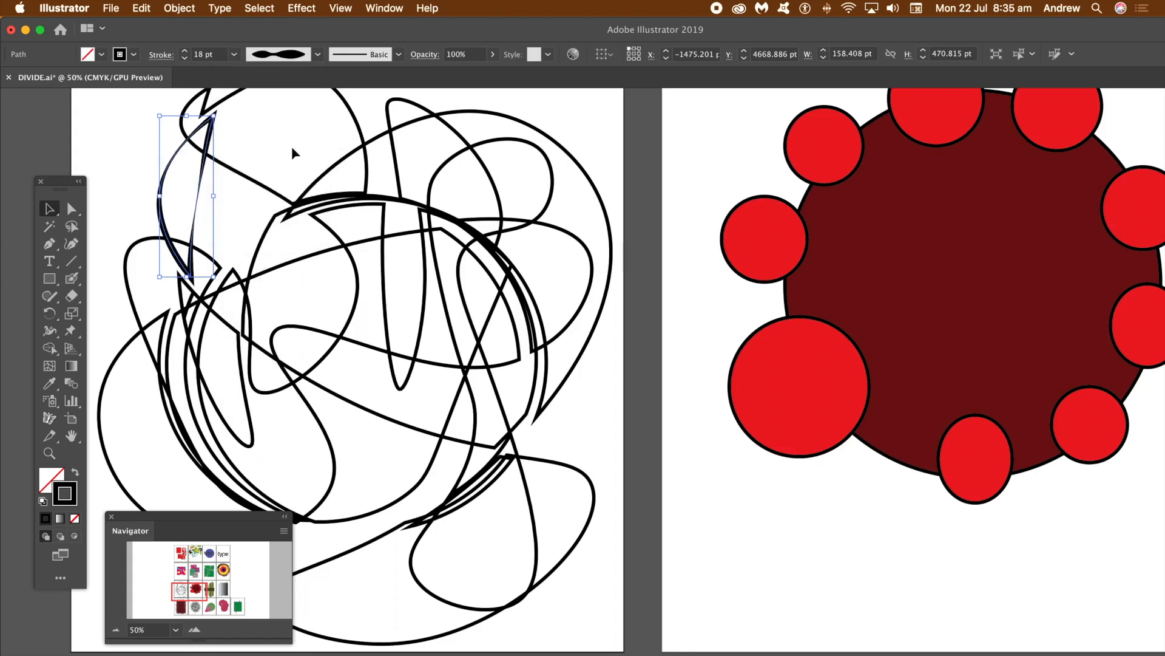
- Undo the stroke styling and moves of the looping line pieces back to the freshly divided lines, and deselect everything
{"action": "key", "text": "super+z"}
{"action": "key", "text": "super+z"}
{"action": "key", "text": "super+z"}
{"action": "key", "text": "super+z"}
{"action": "key", "text": "super+z"}
{"action": "key", "text": "super+z"}
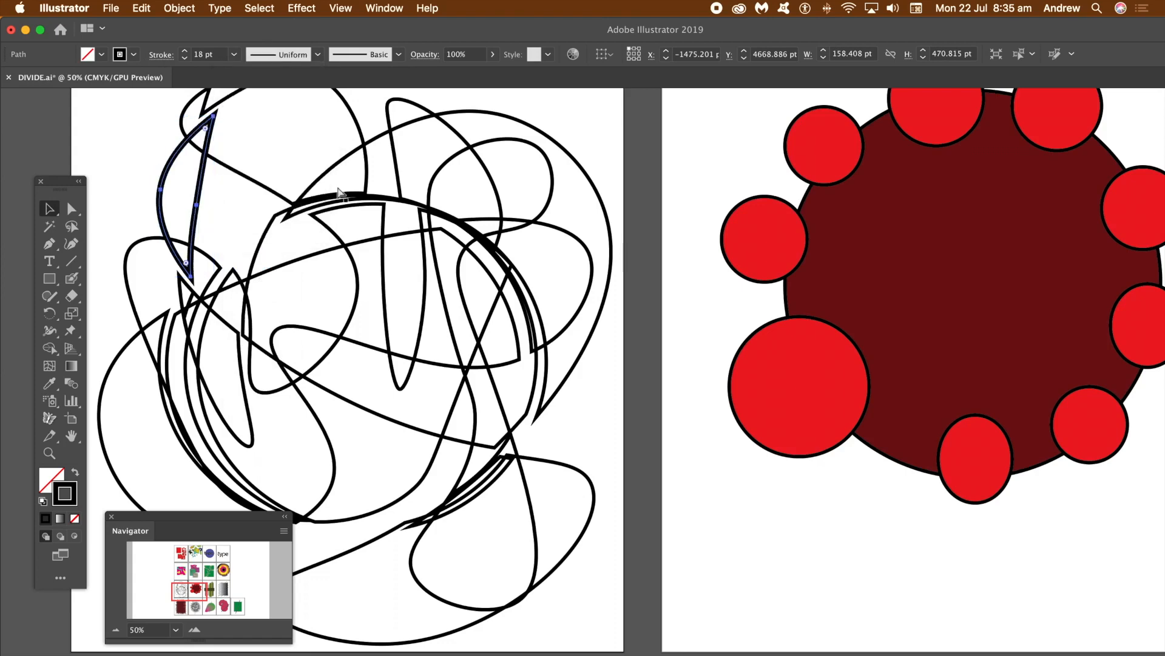
{"action": "key", "text": "super+z"}
{"action": "key", "text": "super+z"}
{"action": "key", "text": "super+z"}
{"action": "key", "text": "super+z"}
{"action": "key", "text": "super+z"}
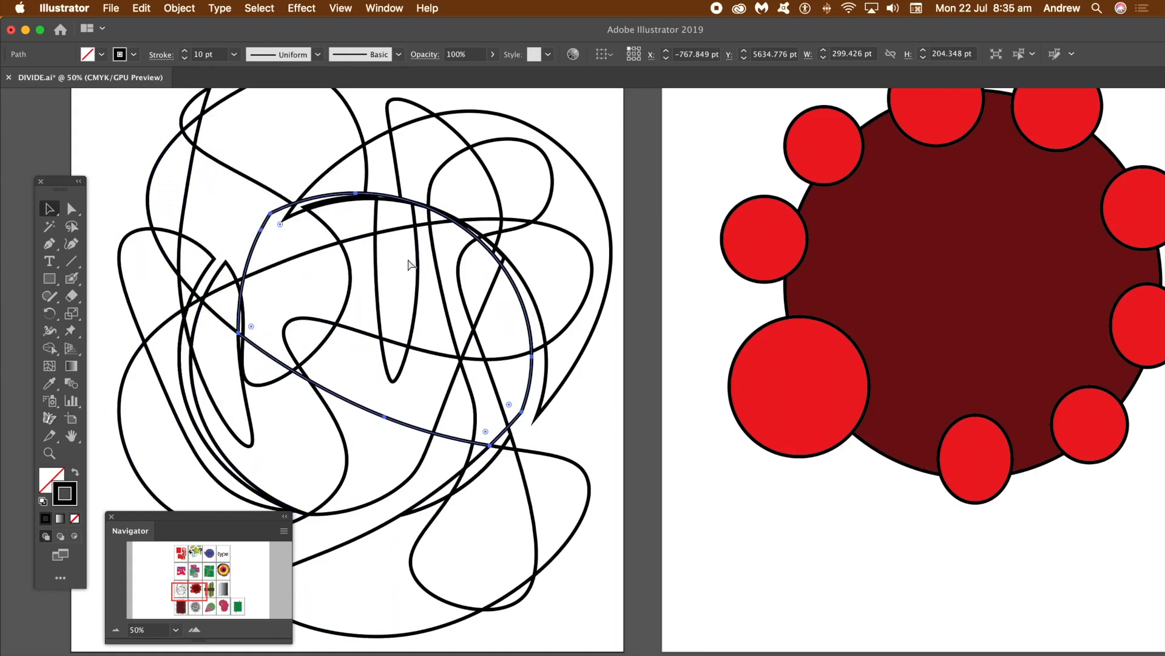
{"action": "key", "text": "super+a"}
{"action": "key", "text": "super+z"}
{"action": "key", "text": "super+z"}
{"action": "key", "text": "super+z"}
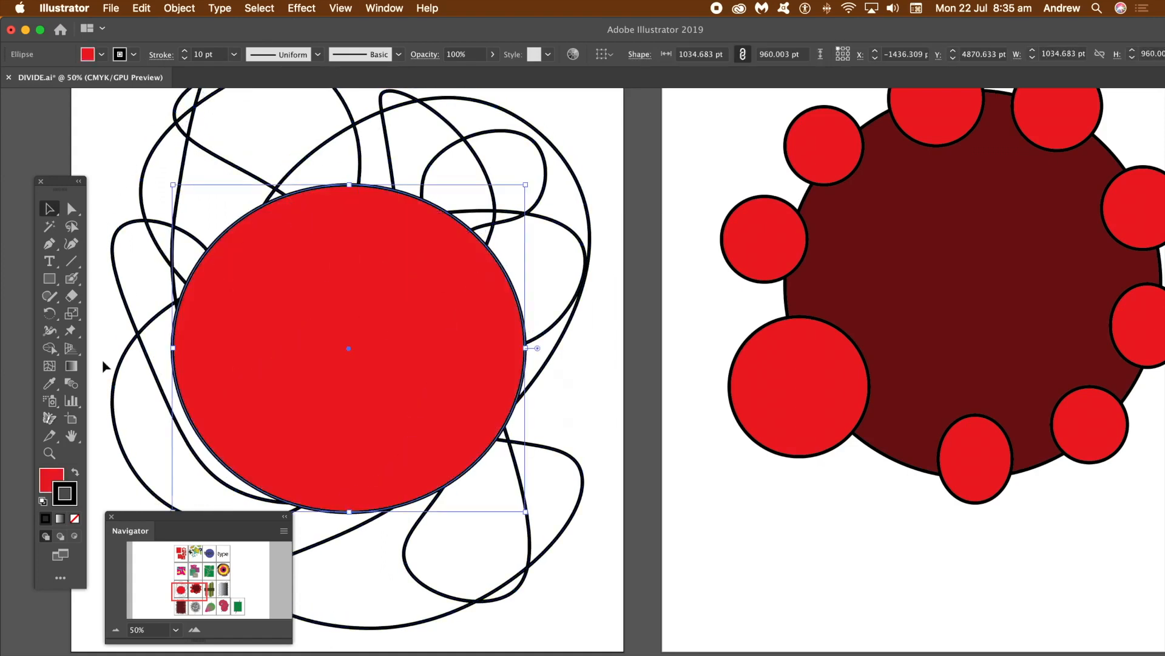
{"action": "key", "text": "super+z"}
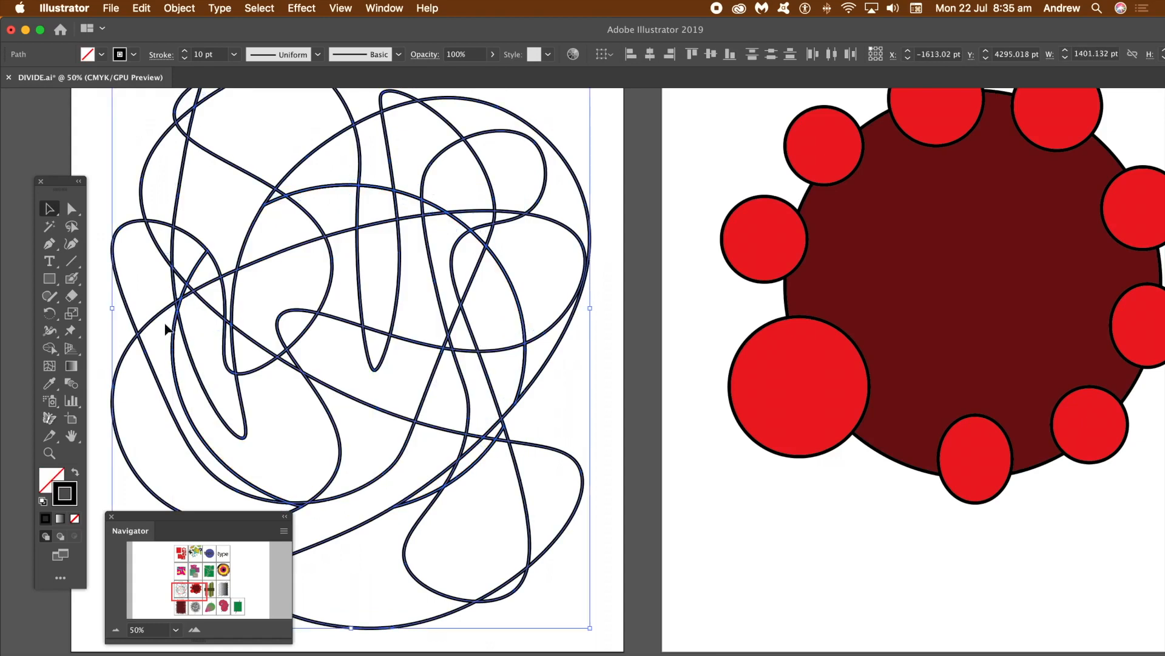
{"action": "left_click", "coordinate": [106, 153]}
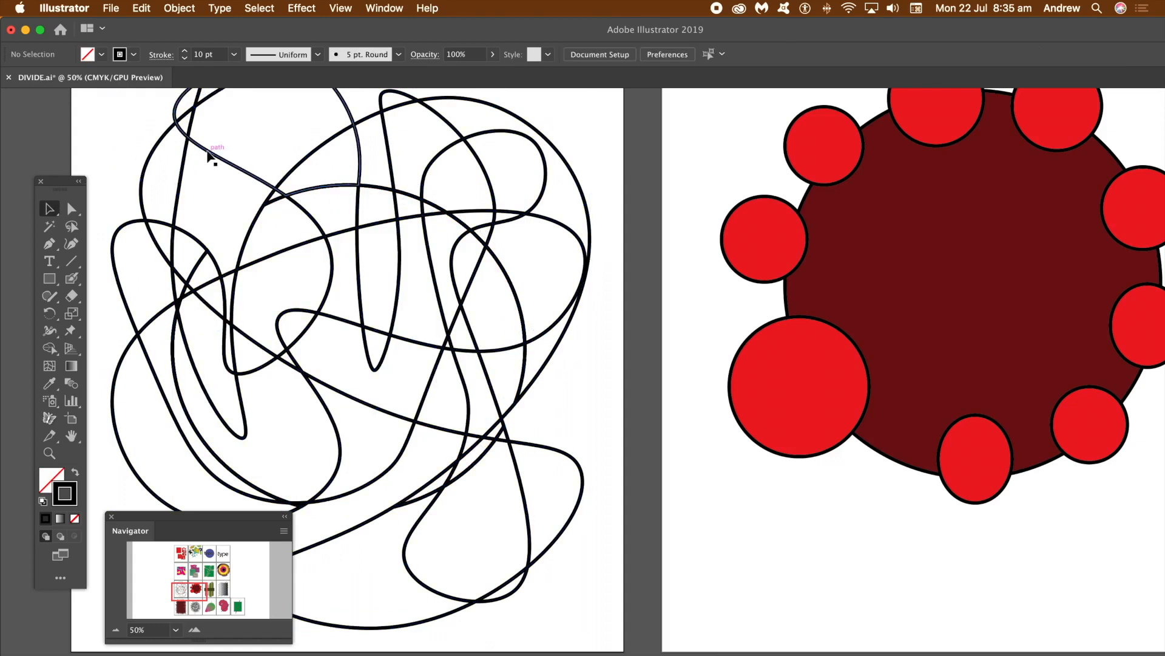
- Give the divided loop piece at the artboard's upper left a one-sided tapered width profile and a 20 pt stroke
{"action": "left_click", "coordinate": [219, 152]}
{"action": "left_click", "coordinate": [318, 54]}
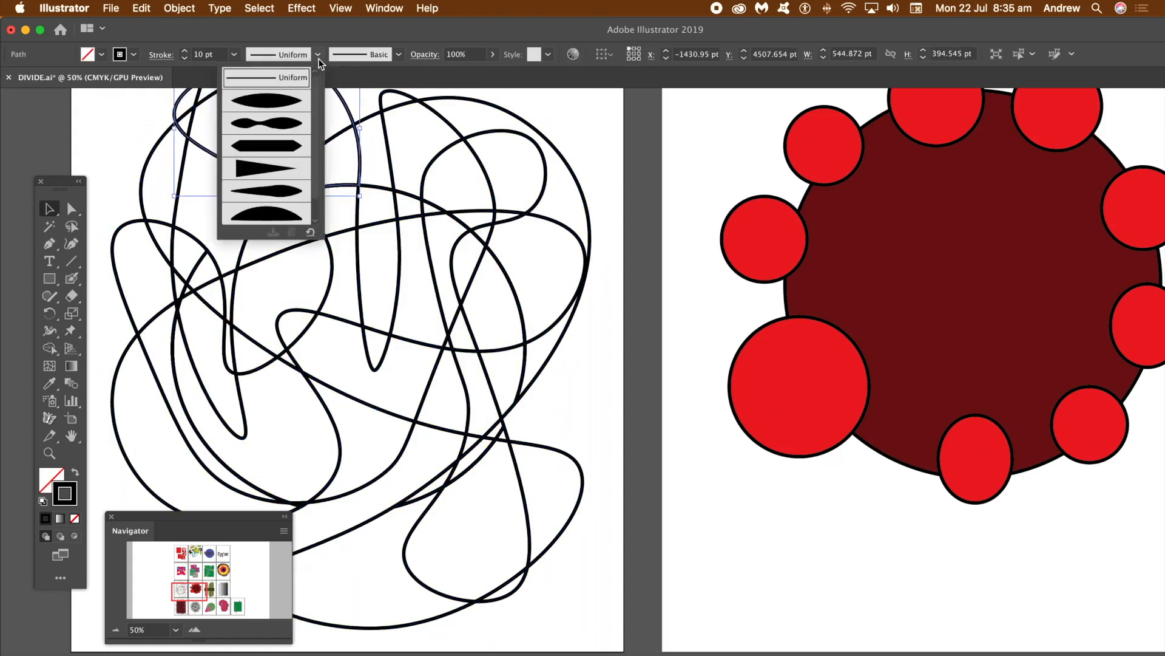
{"action": "left_click", "coordinate": [271, 170]}
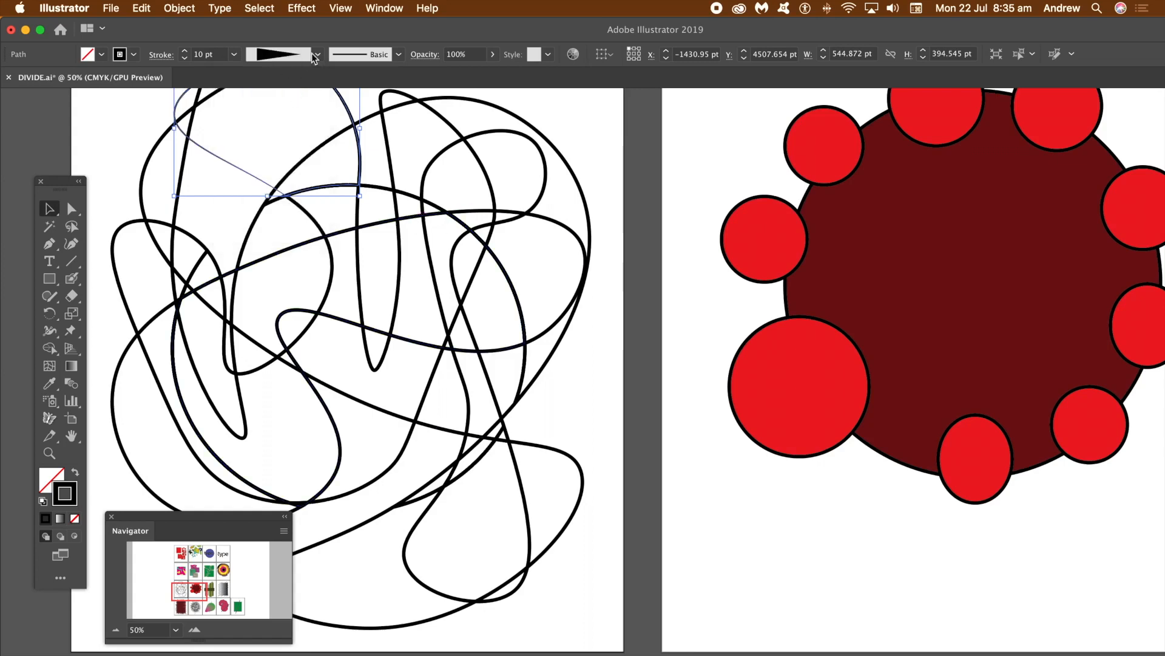
{"action": "left_click", "coordinate": [235, 54]}
{"action": "left_click", "coordinate": [255, 342]}
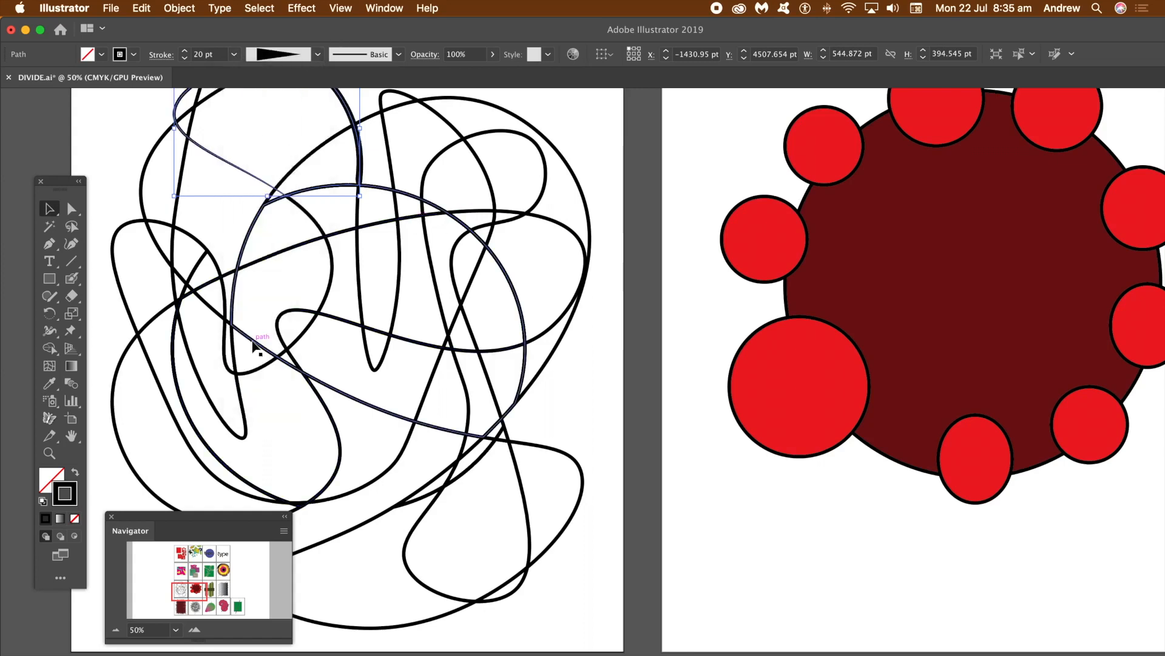
- Give the large central line piece a 40 pt stroke with the flat-bottomed dome width profile, and deselect it
{"action": "left_click", "coordinate": [516, 311]}
{"action": "left_click", "coordinate": [516, 311]}
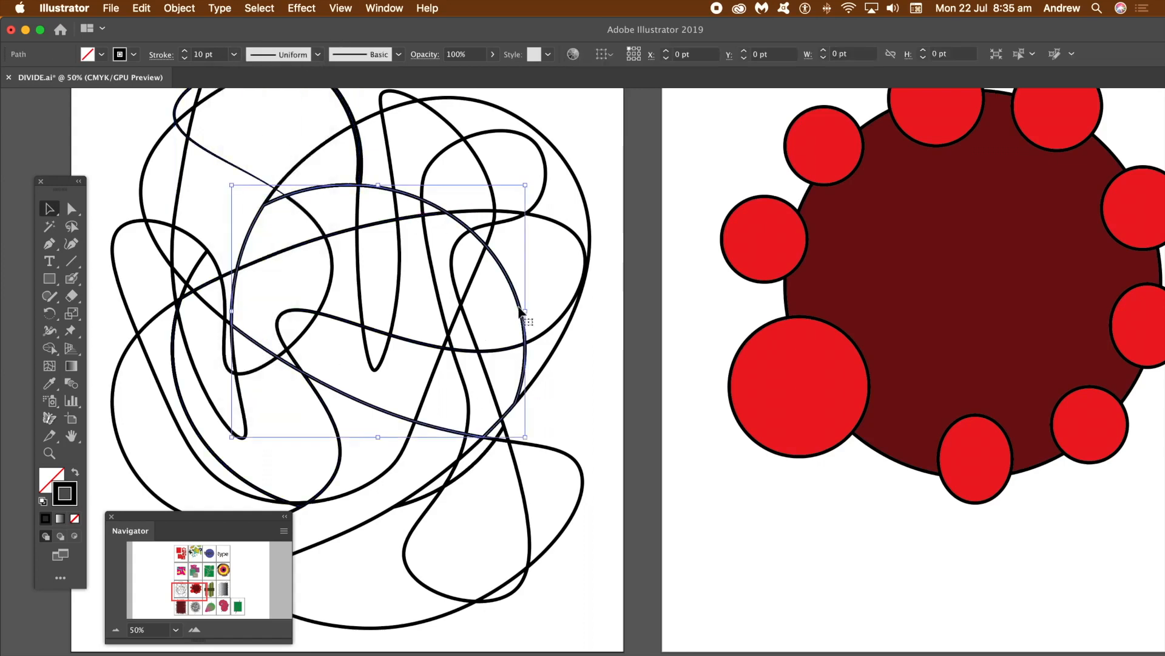
{"action": "left_click", "coordinate": [234, 54]}
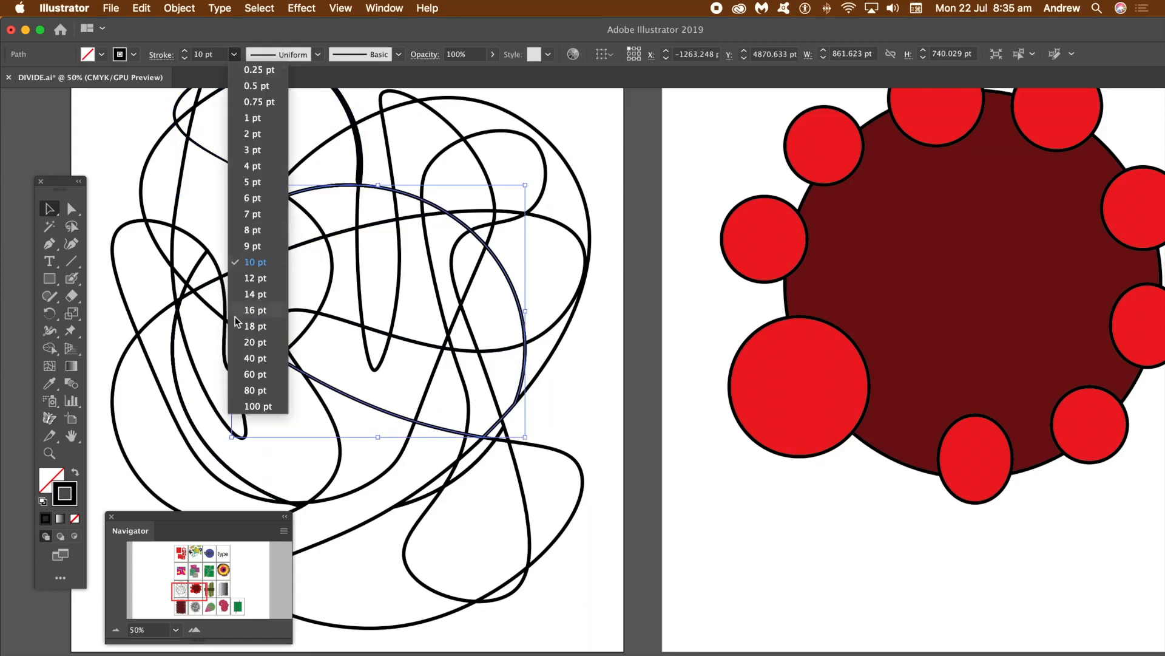
{"action": "left_click", "coordinate": [257, 357]}
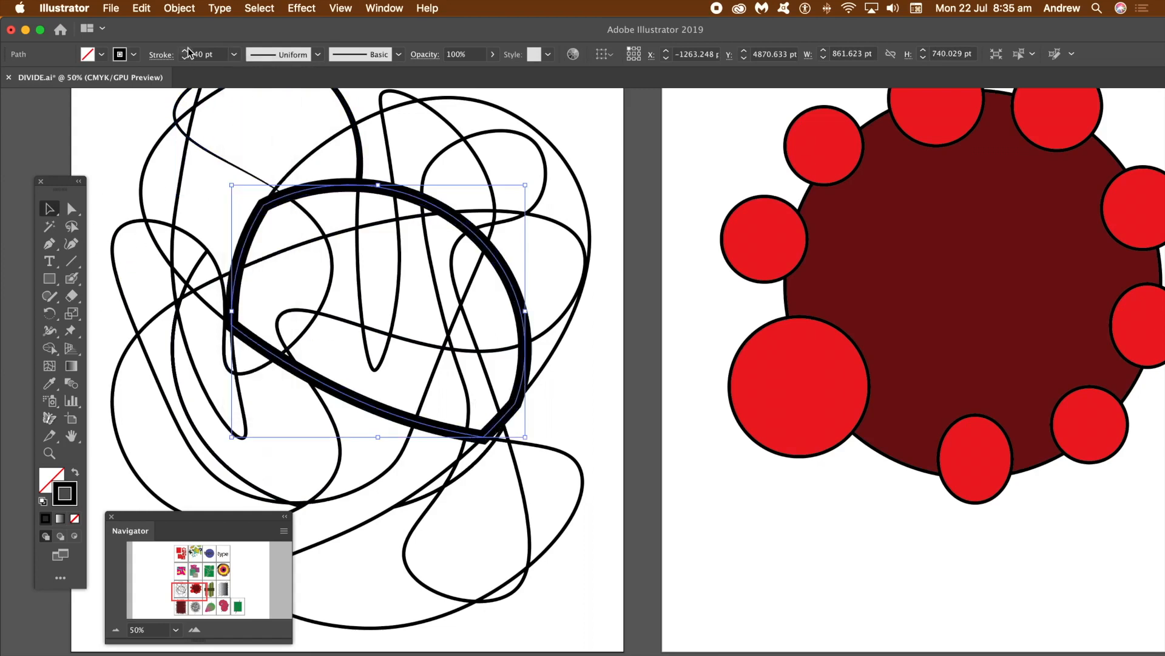
{"action": "left_click", "coordinate": [316, 55]}
{"action": "left_click", "coordinate": [279, 101]}
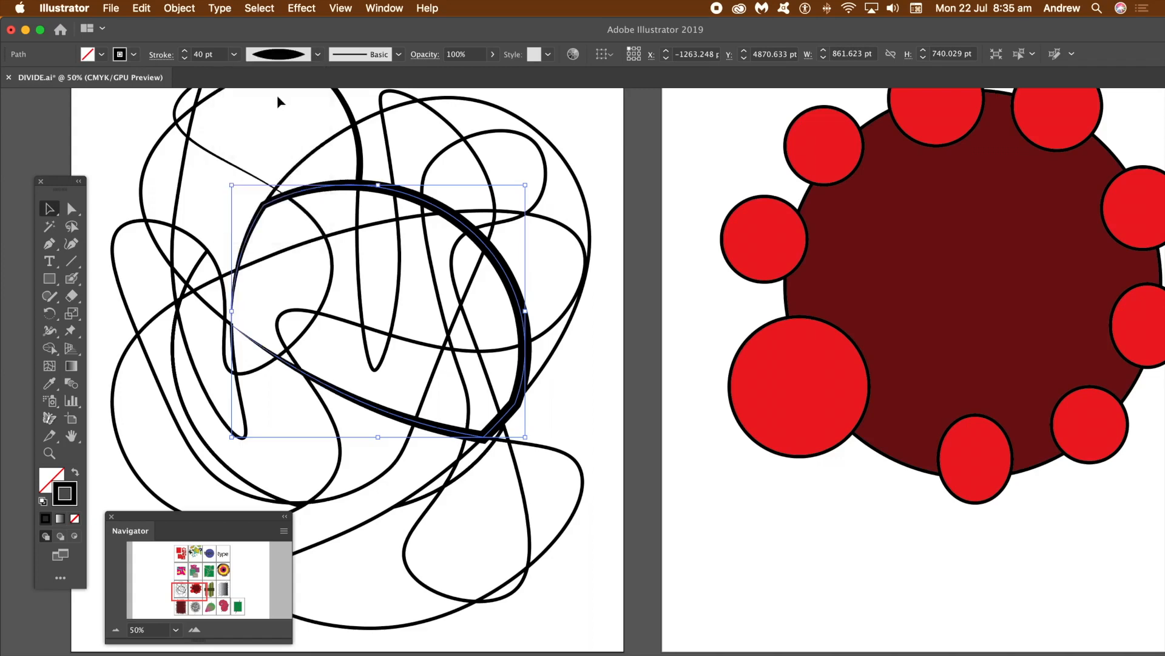
{"action": "left_click", "coordinate": [317, 56]}
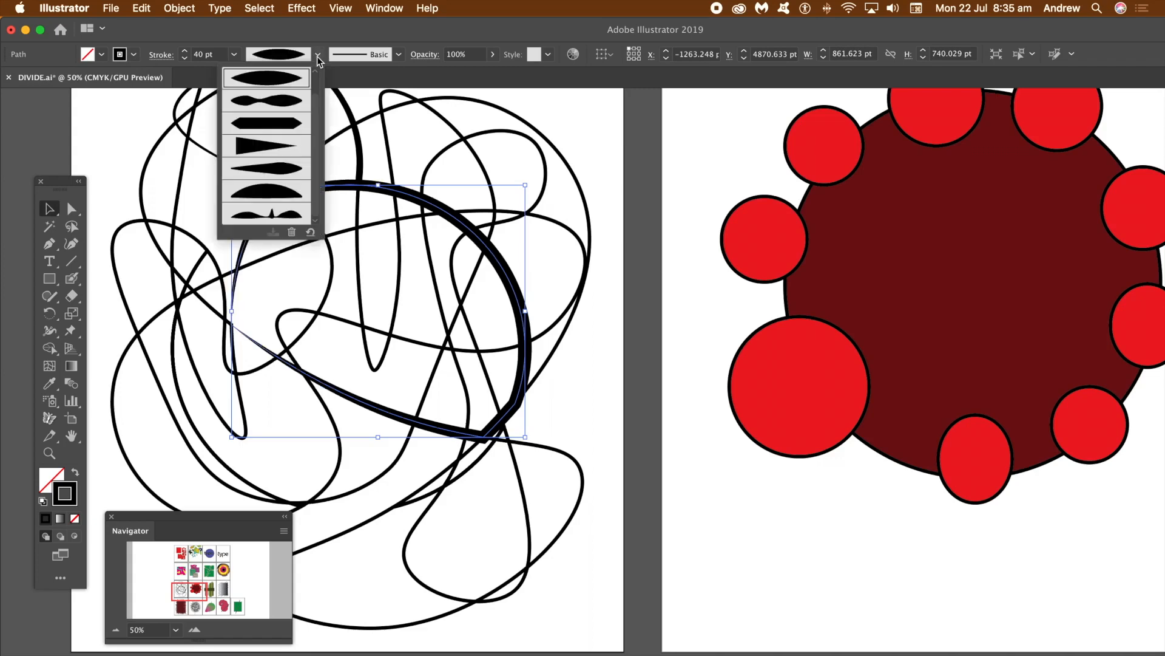
{"action": "left_click", "coordinate": [264, 193]}
{"action": "left_click", "coordinate": [587, 384]}
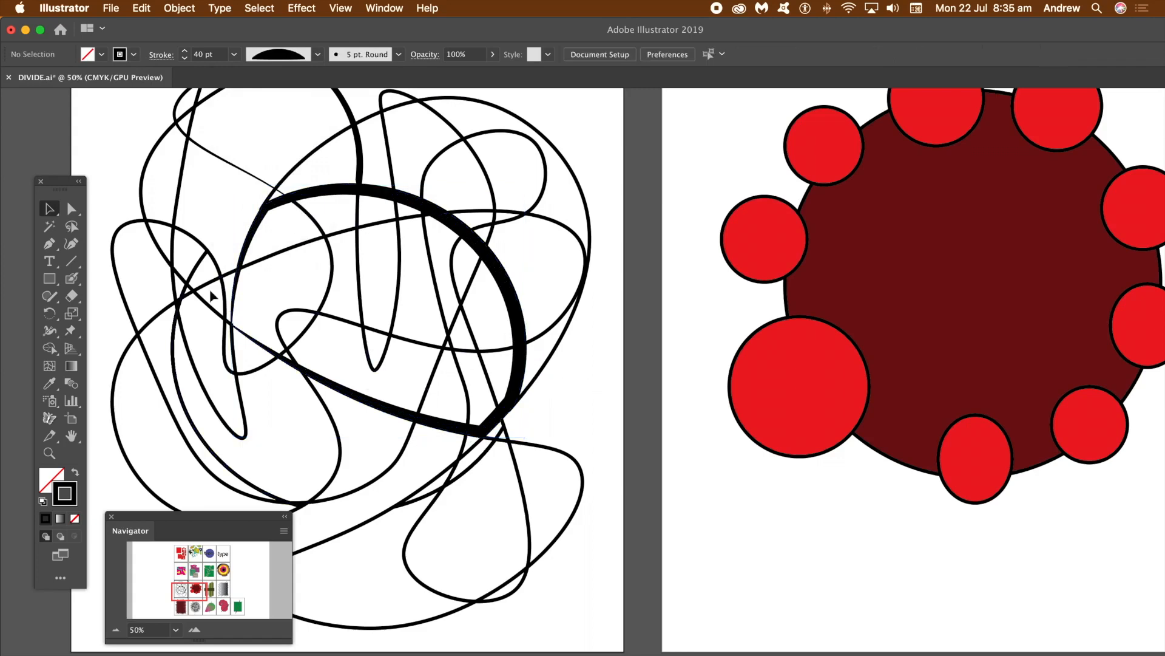
- Divide the dark red disc with the small circle on its left edge, the large lower-left circle and the bottom ellipse
{"action": "left_click_drag", "start_coordinate": [206, 607], "coordinate": [198, 590]}
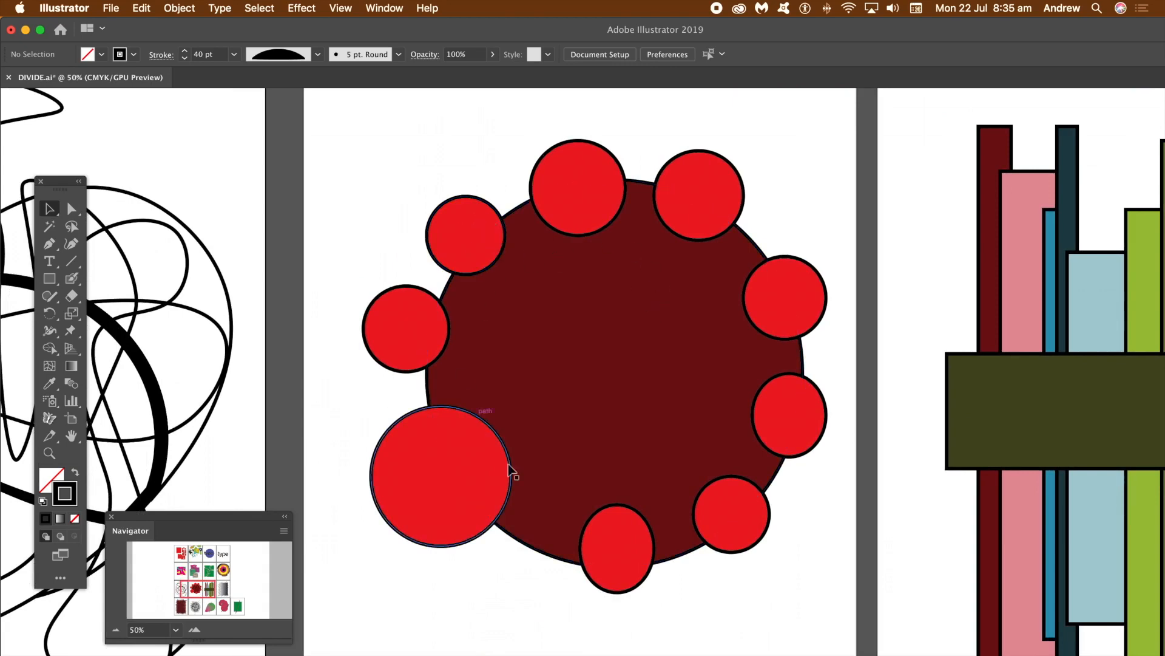
{"action": "left_click", "coordinate": [621, 348]}
{"action": "left_click", "coordinate": [399, 316]}
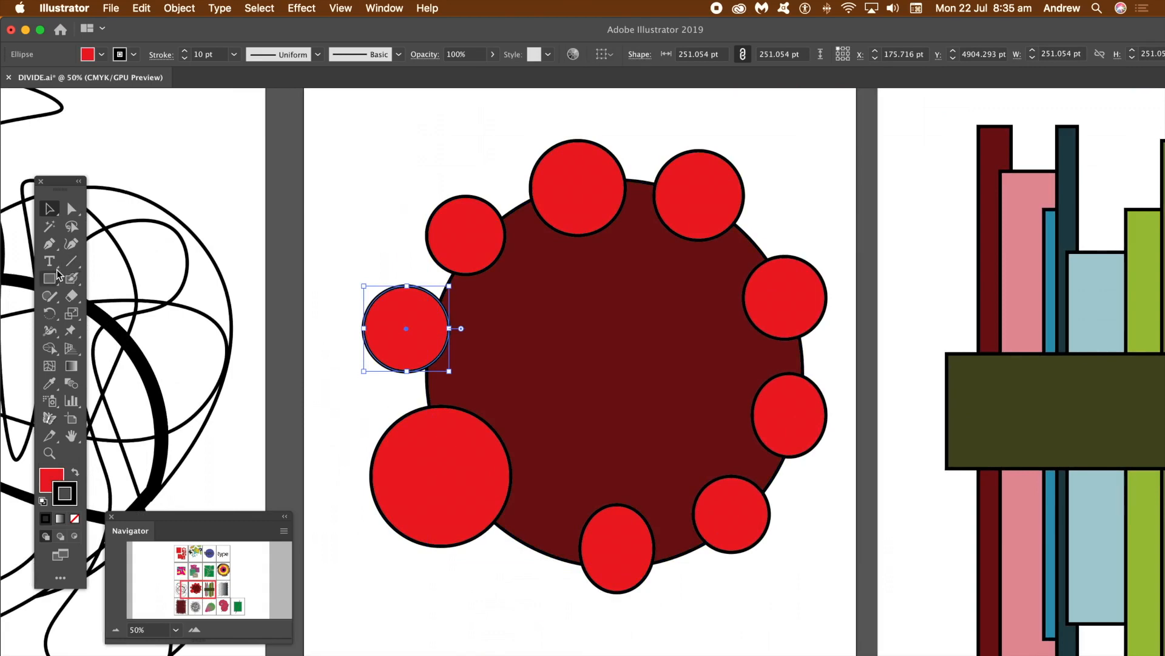
{"action": "key", "text": "Delete"}
{"action": "left_click", "coordinate": [424, 290]}
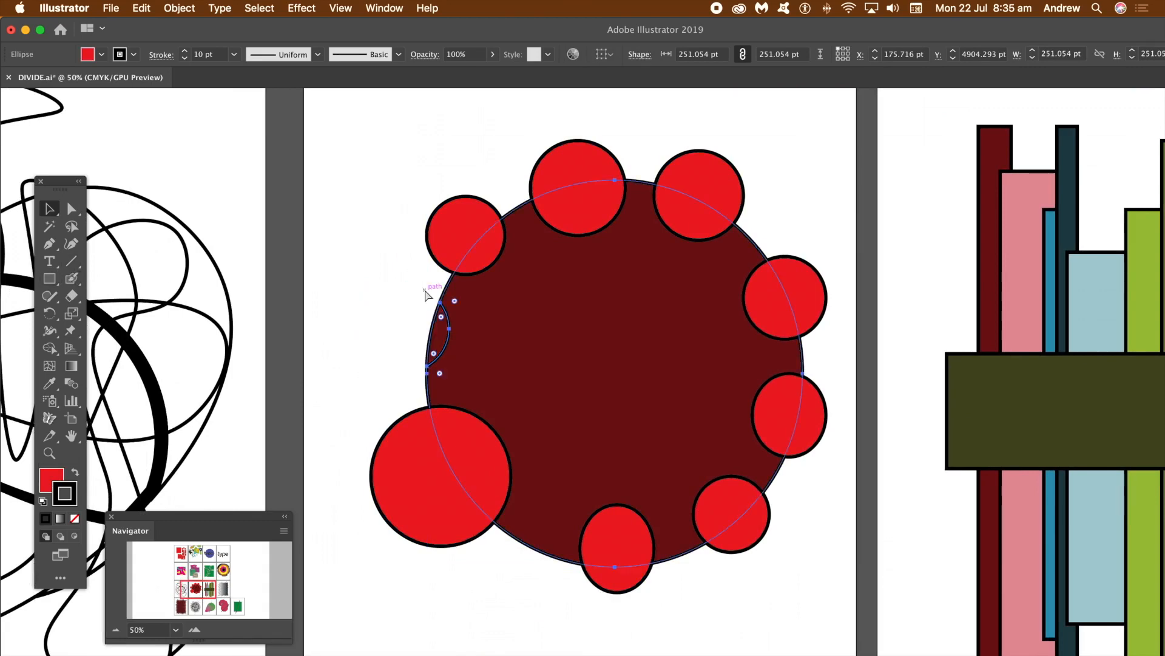
{"action": "left_click", "coordinate": [403, 468]}
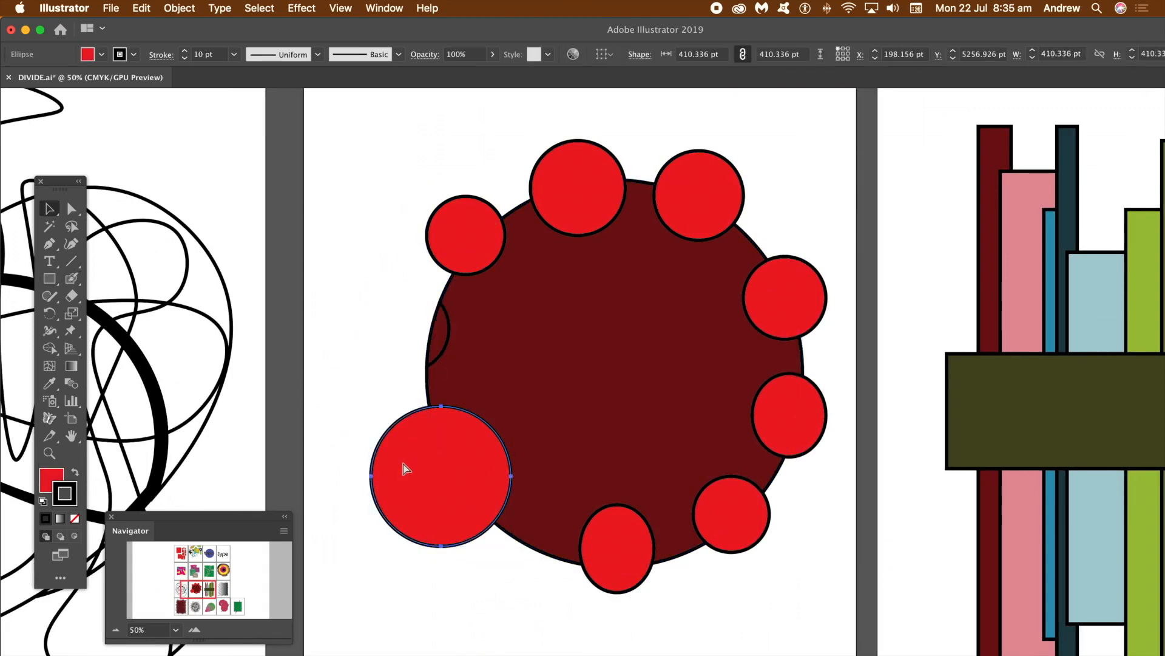
{"action": "key", "text": "Delete"}
{"action": "left_click", "coordinate": [637, 544]}
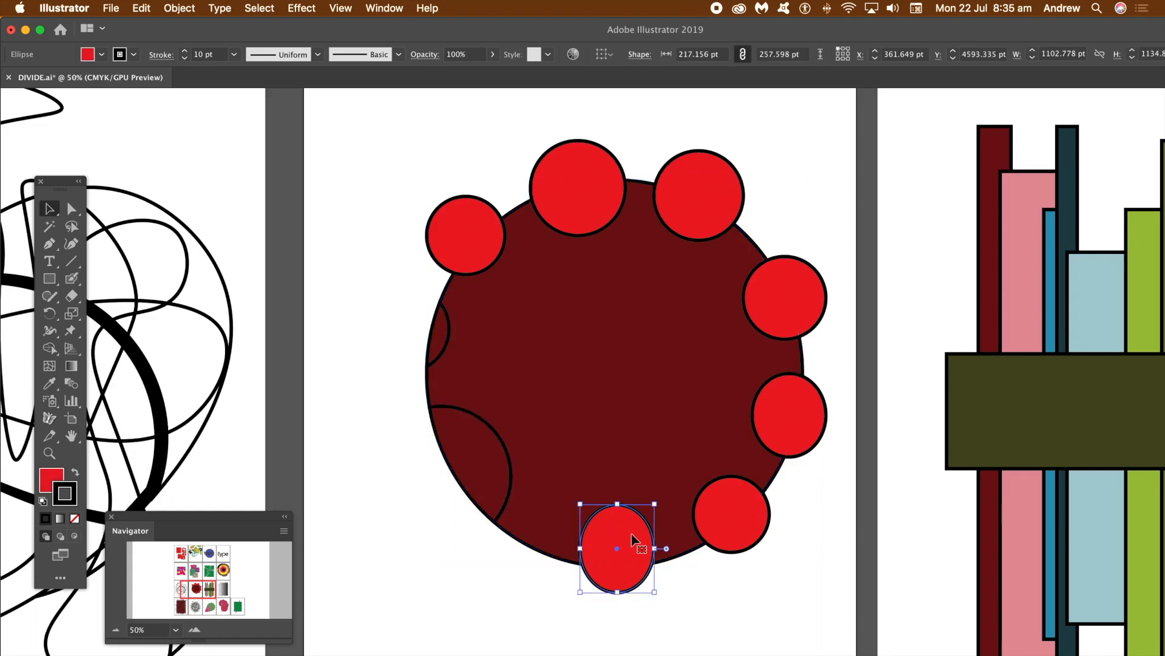
{"action": "key", "text": "Delete"}
{"action": "left_click", "coordinate": [635, 541]}
- Divide the dark red disc with the red circles on its lower-right, right and upper-right edges
{"action": "left_click", "coordinate": [729, 497]}
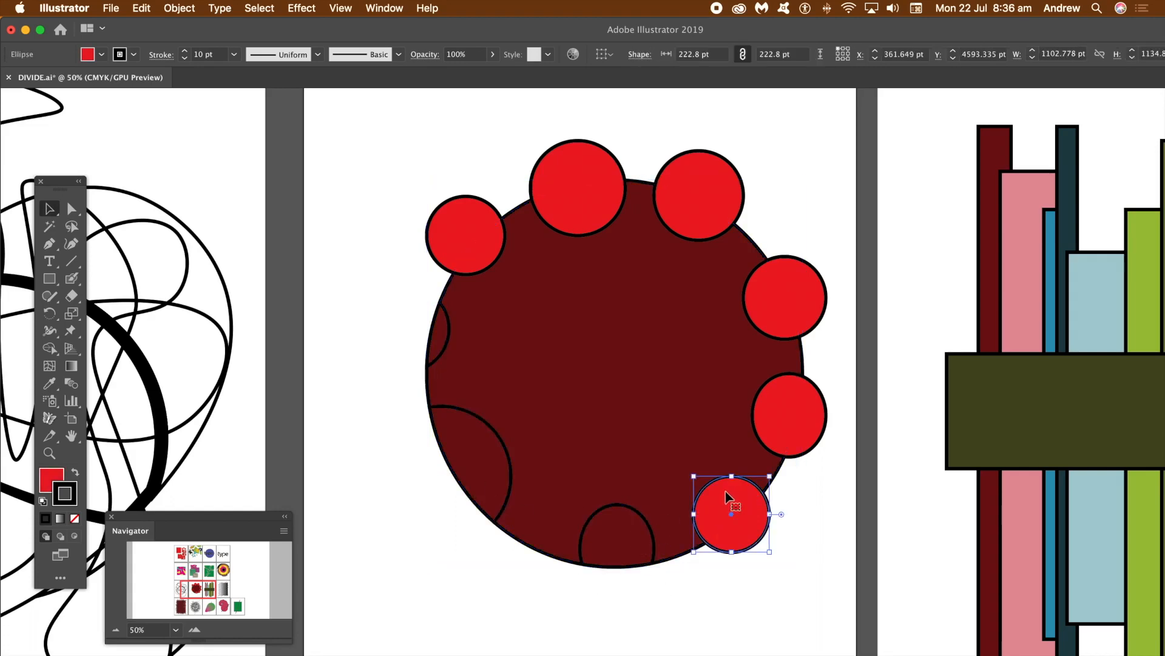
{"action": "key", "text": "Delete"}
{"action": "left_click", "coordinate": [728, 494]}
{"action": "left_click", "coordinate": [782, 398]}
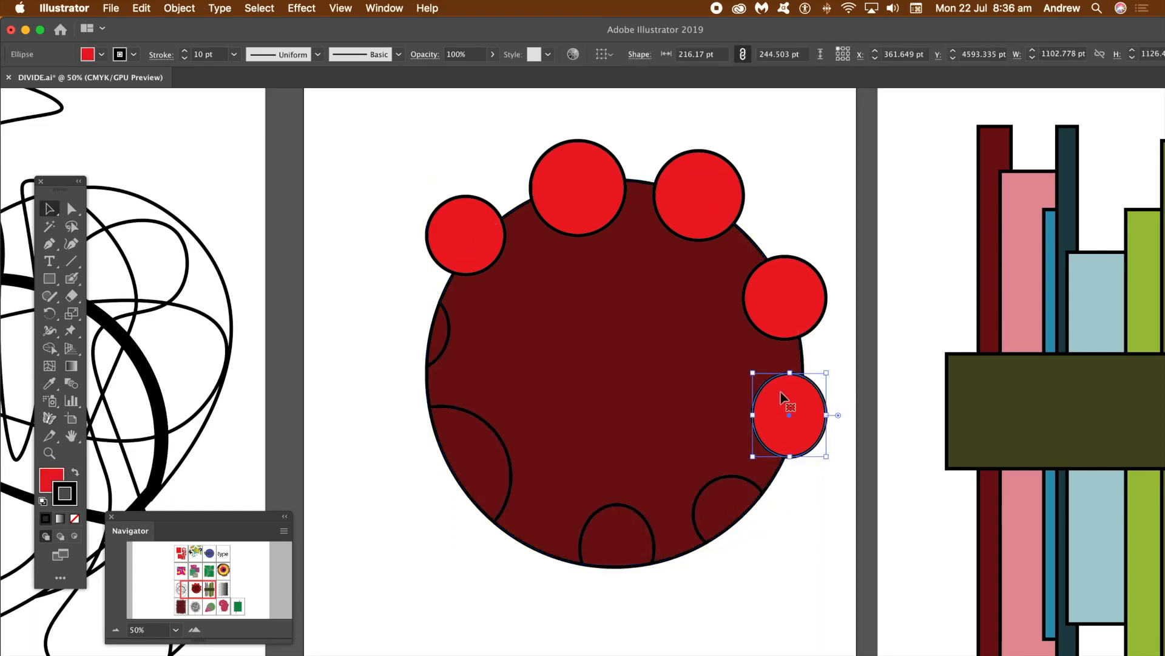
{"action": "key", "text": "Delete"}
{"action": "left_click", "coordinate": [780, 392]}
{"action": "left_click", "coordinate": [754, 307]}
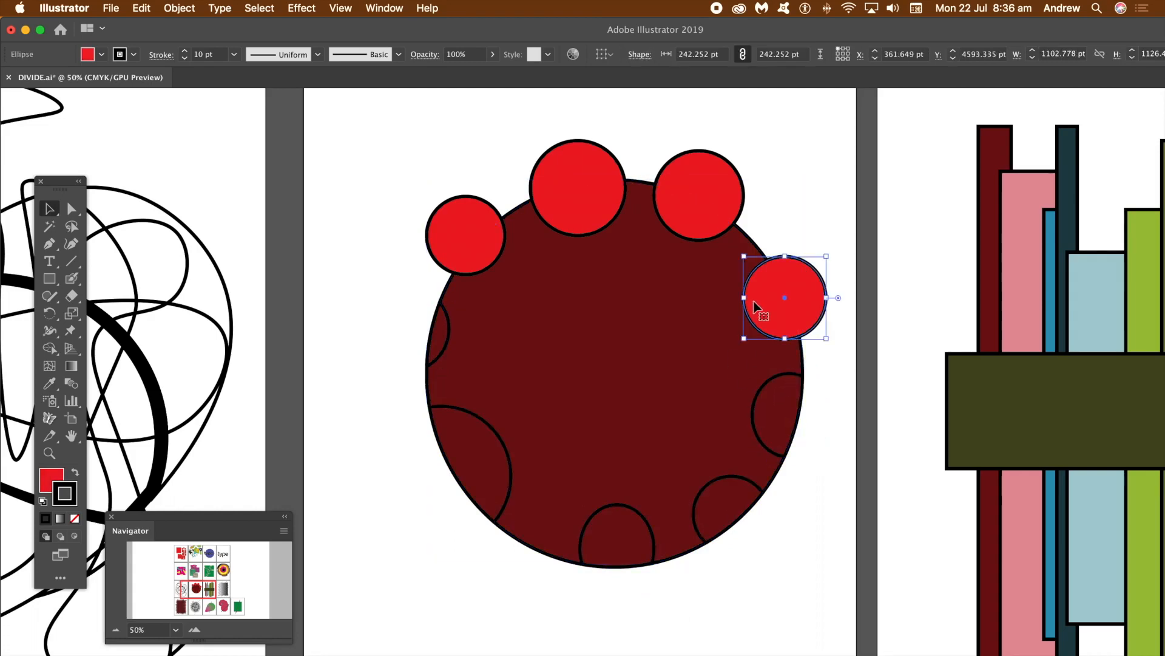
{"action": "key", "text": "Delete"}
{"action": "left_click", "coordinate": [755, 307]}
- Divide the dark red disc with the two red circles on its top edge and the upper-left one, and deselect the pieces
{"action": "left_click", "coordinate": [697, 220]}
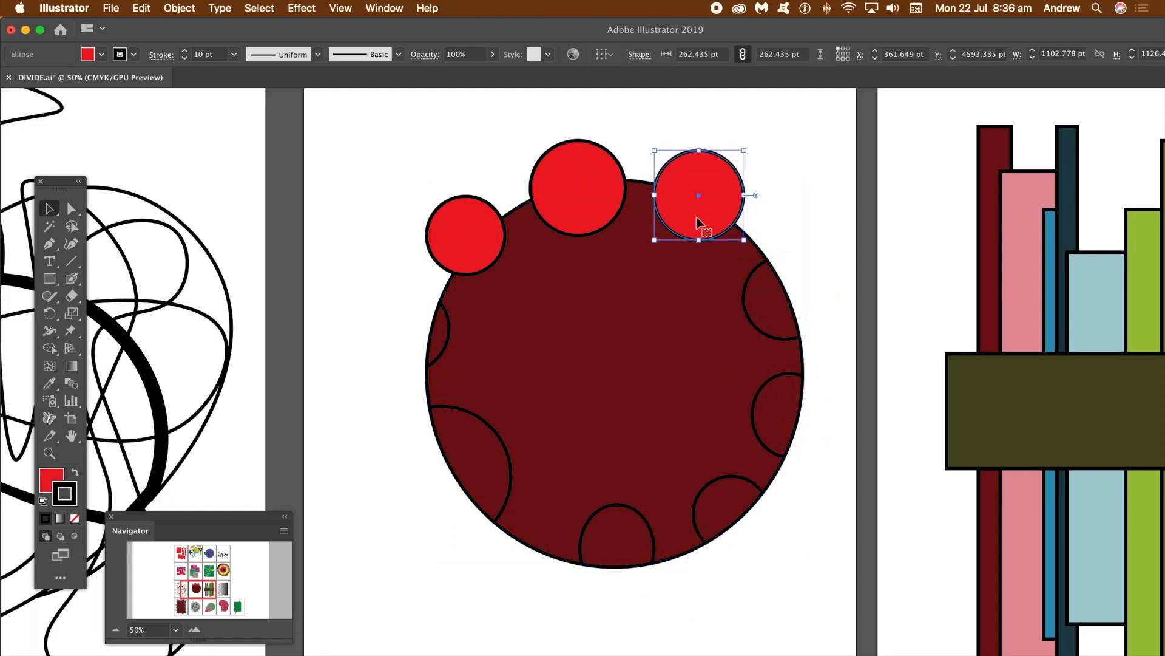
{"action": "key", "text": "Delete"}
{"action": "left_click", "coordinate": [701, 228]}
{"action": "left_click", "coordinate": [593, 217]}
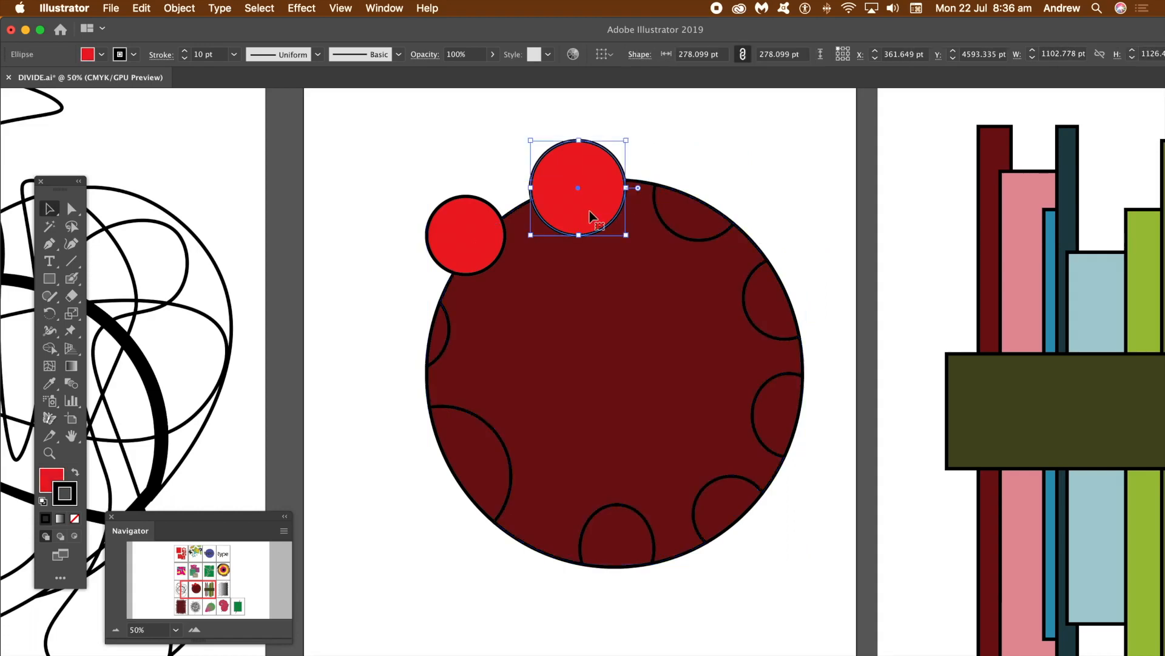
{"action": "key", "text": "Delete"}
{"action": "left_click", "coordinate": [588, 222]}
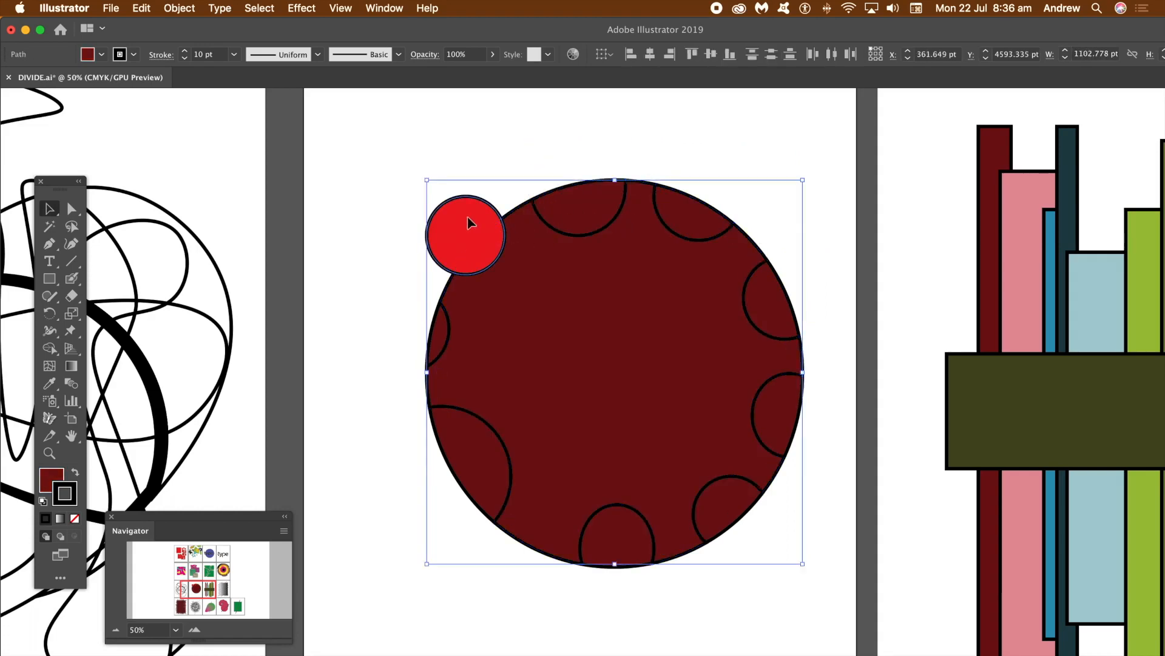
{"action": "left_click", "coordinate": [469, 224]}
{"action": "key", "text": "super+d"}
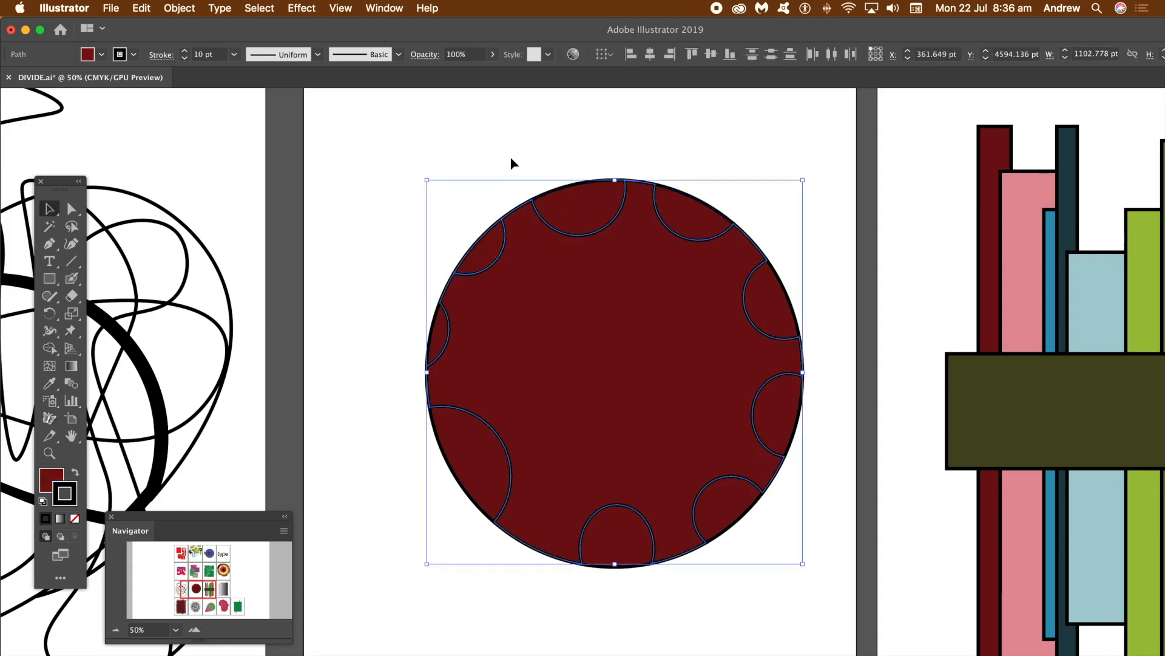
{"action": "left_click", "coordinate": [515, 166]}
- Move the nine cut edge pieces of the dark red disc slightly outward all around it, and deselect them
{"action": "left_click_drag", "start_coordinate": [491, 251], "coordinate": [470, 237]}
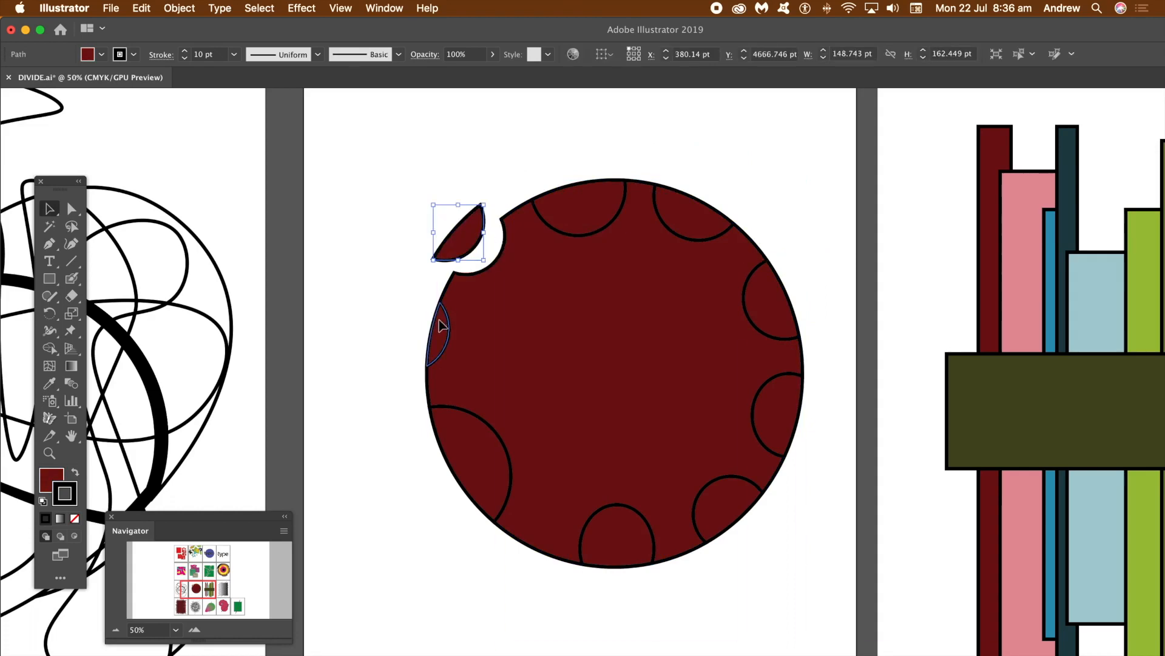
{"action": "left_click_drag", "start_coordinate": [443, 320], "coordinate": [427, 320]}
{"action": "left_click_drag", "start_coordinate": [468, 425], "coordinate": [447, 438]}
{"action": "left_click_drag", "start_coordinate": [595, 549], "coordinate": [596, 565]}
{"action": "left_click_drag", "start_coordinate": [736, 505], "coordinate": [755, 515]}
{"action": "left_click_drag", "start_coordinate": [783, 416], "coordinate": [810, 417]}
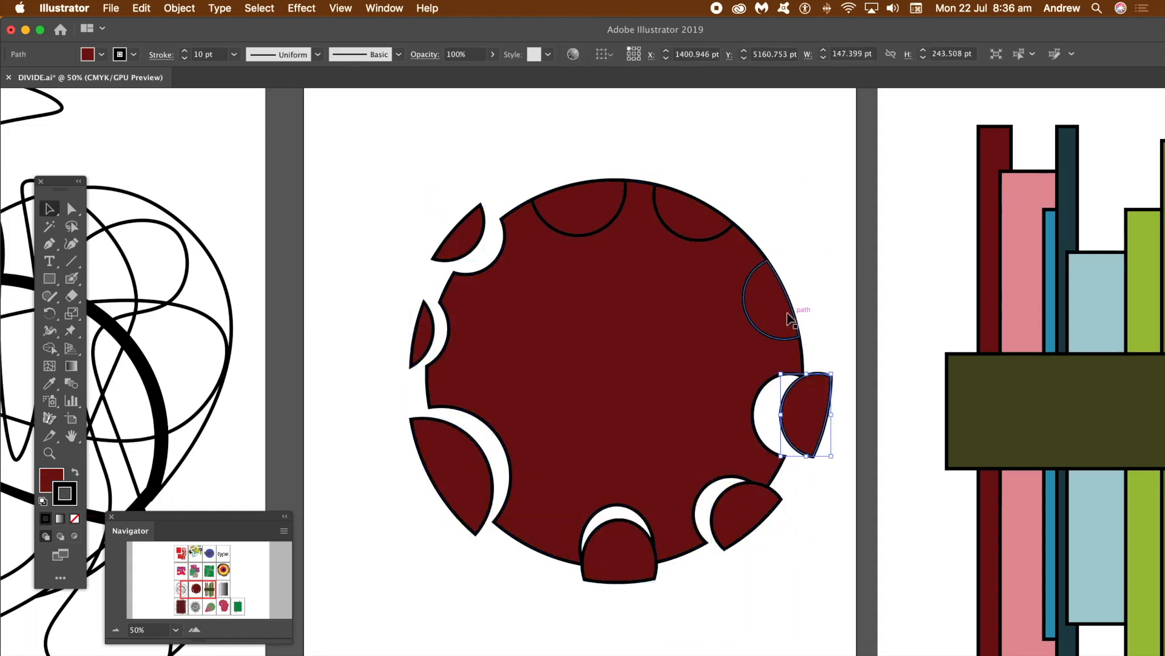
{"action": "left_click_drag", "start_coordinate": [787, 319], "coordinate": [804, 298]}
{"action": "left_click_drag", "start_coordinate": [694, 206], "coordinate": [708, 190]}
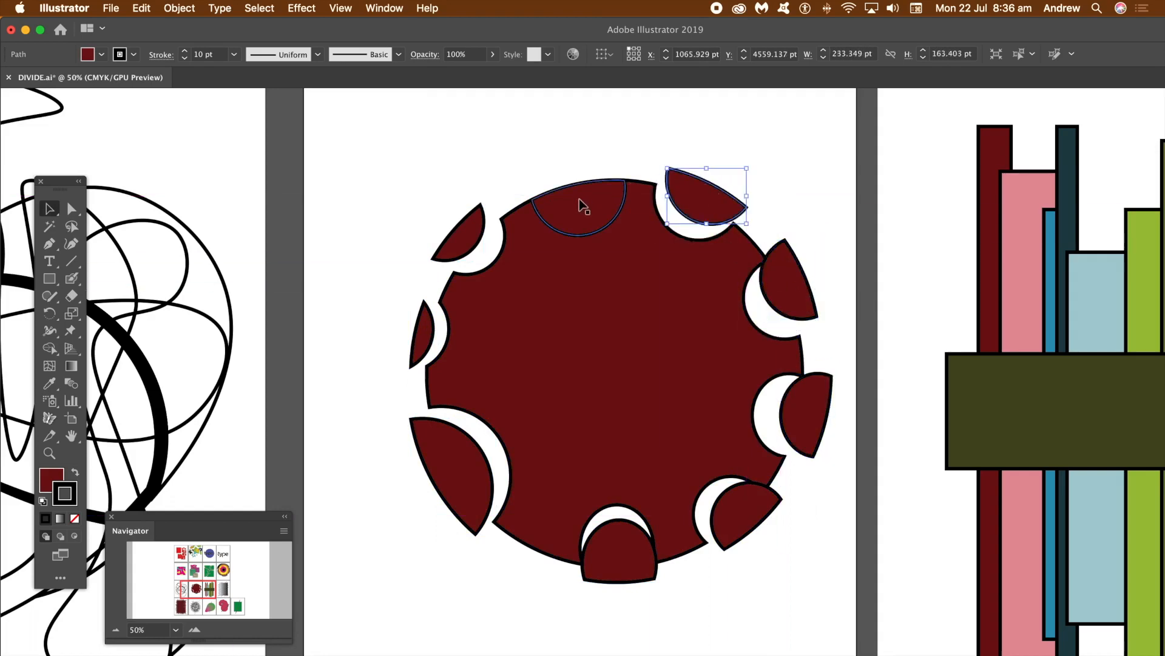
{"action": "left_click_drag", "start_coordinate": [547, 212], "coordinate": [536, 182]}
{"action": "left_click", "coordinate": [497, 156]}
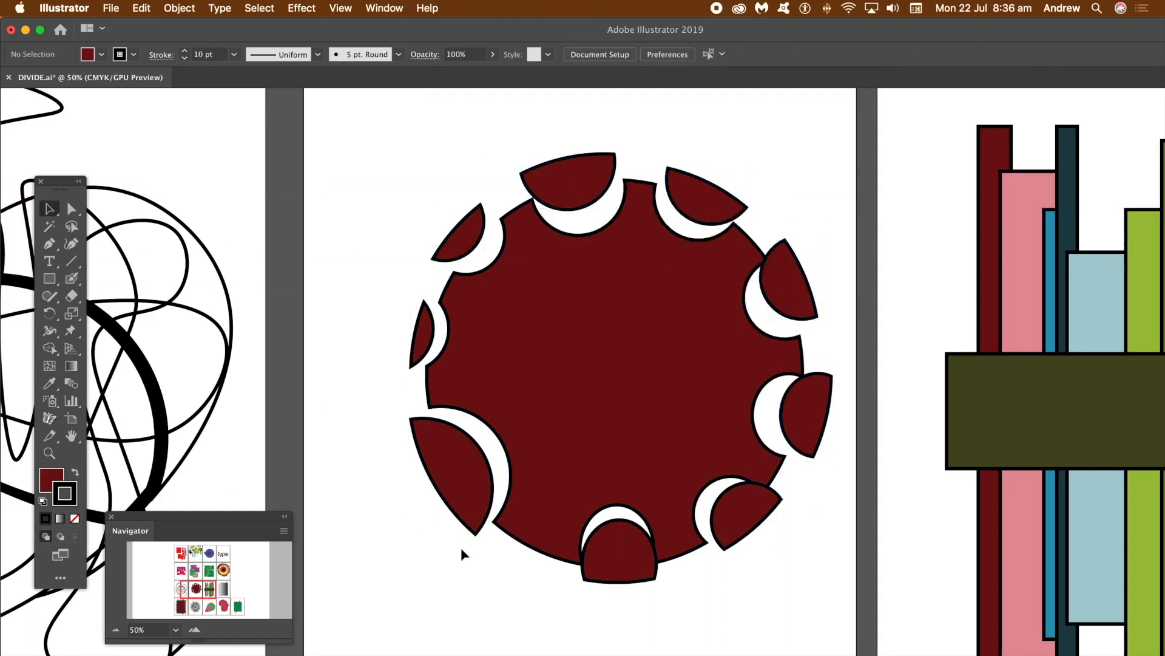
- Lower the horizontal dark olive rectangle slightly over the coloured vertical bars, divide the bars with it, and deselect
{"action": "left_click_drag", "start_coordinate": [204, 590], "coordinate": [215, 591]}
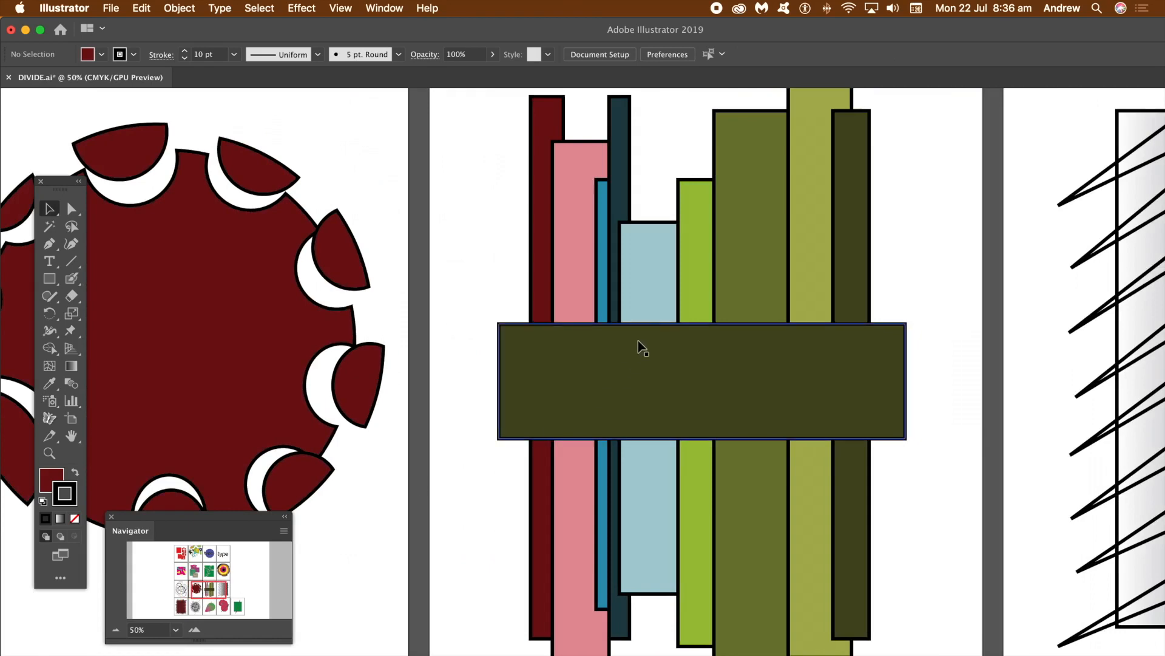
{"action": "left_click_drag", "start_coordinate": [562, 366], "coordinate": [556, 420]}
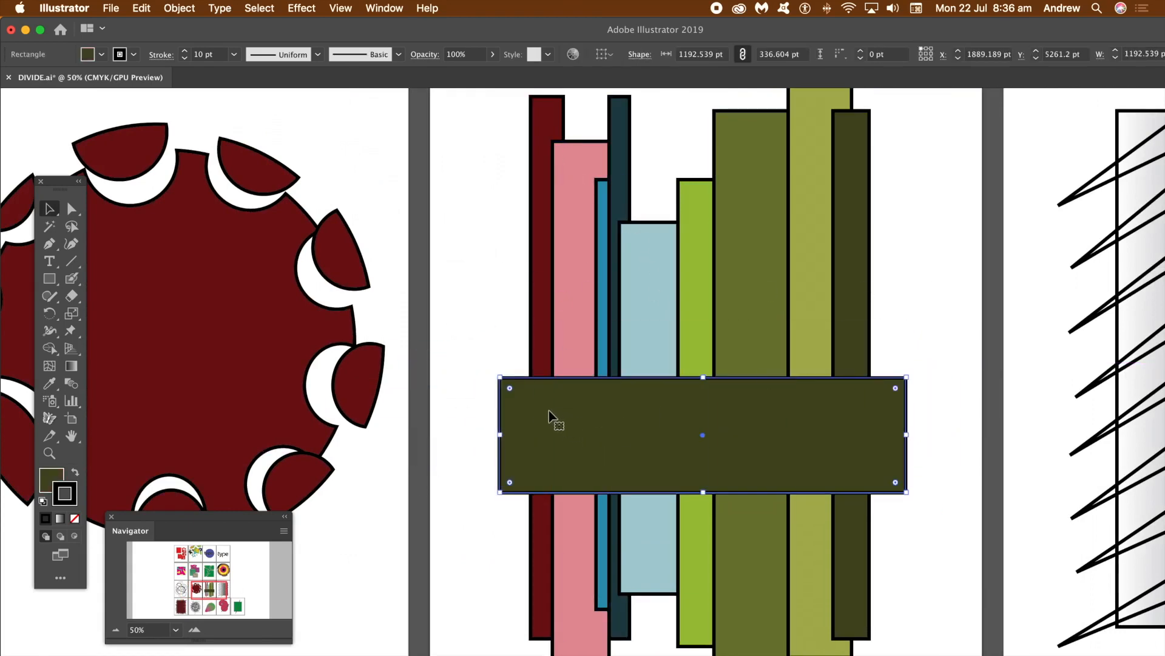
{"action": "key", "text": "super+d"}
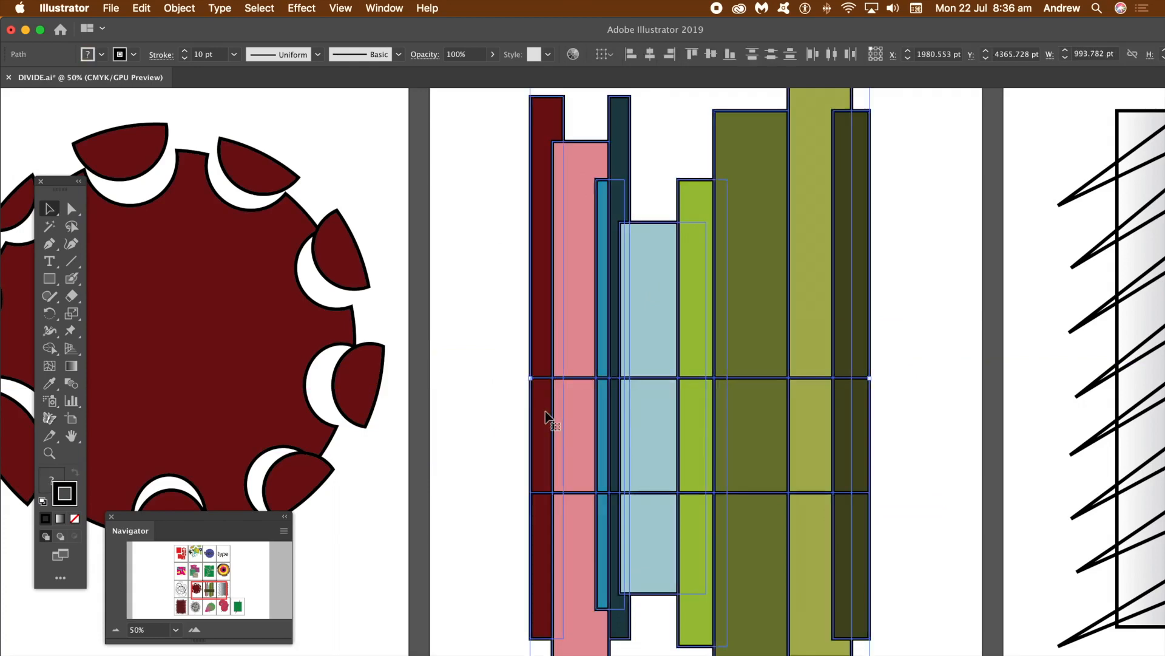
{"action": "left_click", "coordinate": [446, 389]}
- Spread the cut middle pieces of the coloured bars sideways and shift the upper dark red, pink and dark olive pieces away
{"action": "left_click_drag", "start_coordinate": [545, 425], "coordinate": [518, 425]}
{"action": "left_click_drag", "start_coordinate": [856, 430], "coordinate": [894, 428]}
{"action": "left_click_drag", "start_coordinate": [818, 435], "coordinate": [780, 438]}
{"action": "left_click_drag", "start_coordinate": [697, 432], "coordinate": [678, 432]}
{"action": "left_click_drag", "start_coordinate": [599, 433], "coordinate": [586, 434]}
{"action": "left_click_drag", "start_coordinate": [546, 286], "coordinate": [581, 275]}
{"action": "left_click_drag", "start_coordinate": [864, 291], "coordinate": [909, 284]}
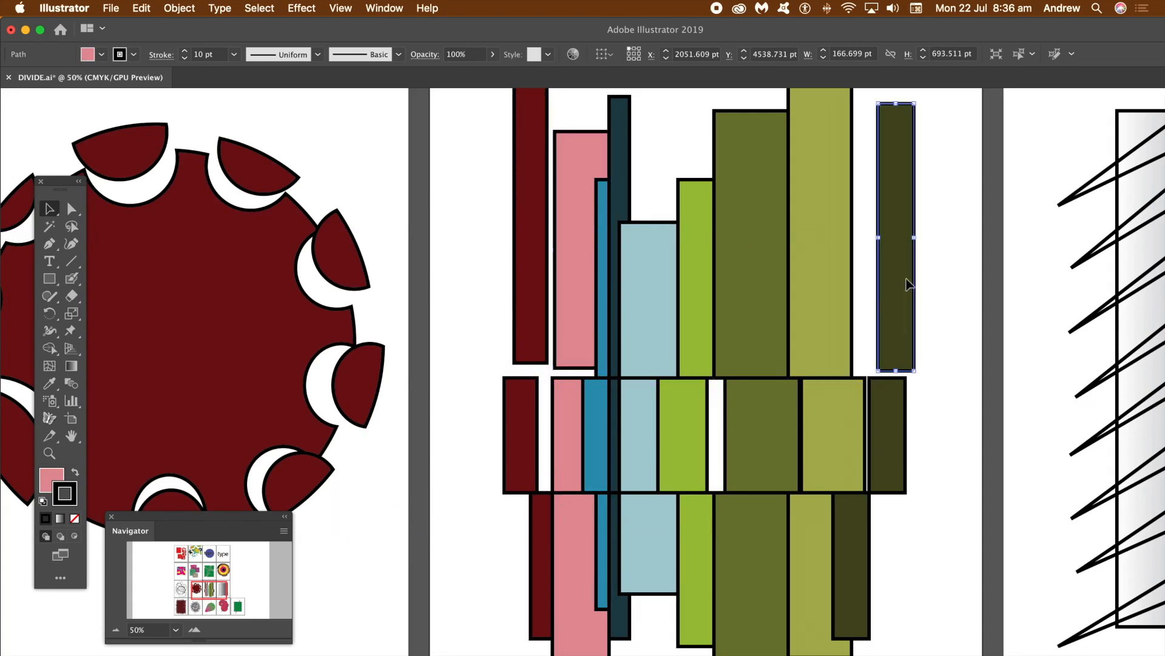
- Divide the black-to-white gradient rectangle on the next artboard with the zigzag line over it, and deselect the slices
{"action": "left_click_drag", "start_coordinate": [212, 590], "coordinate": [224, 590]}
{"action": "left_click", "coordinate": [769, 268]}
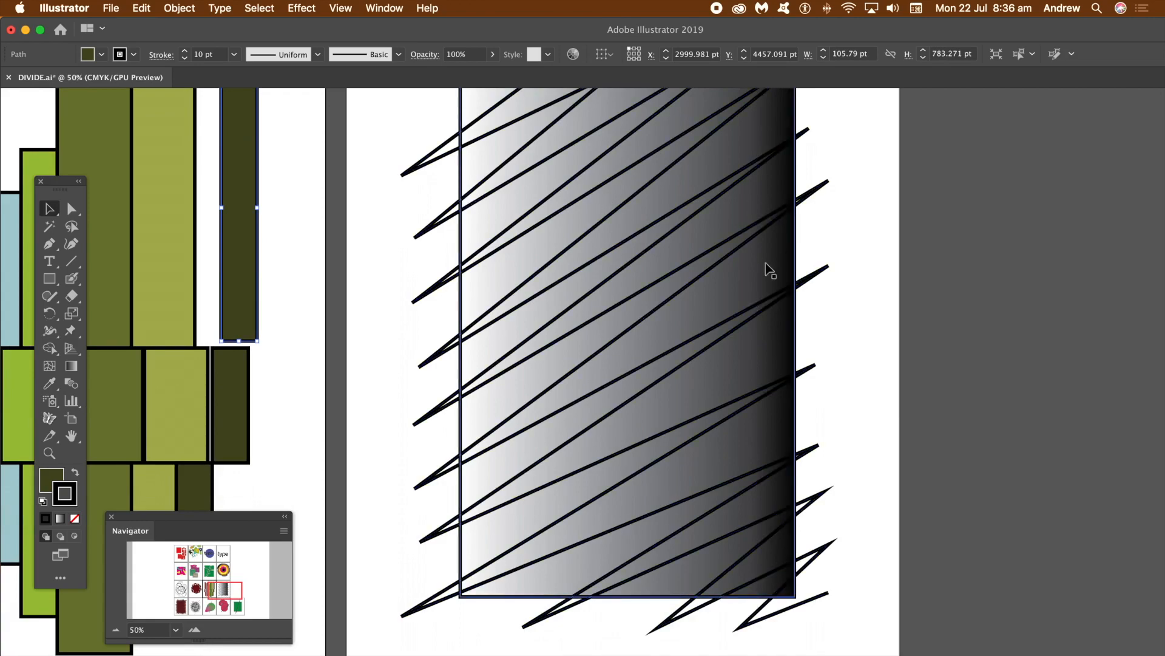
{"action": "left_click", "coordinate": [407, 318]}
{"action": "mouse_move", "coordinate": [434, 360]}
{"action": "left_mouse_down"}
{"action": "mouse_move", "coordinate": [407, 357]}
{"action": "mouse_move", "coordinate": [435, 362]}
{"action": "left_mouse_up"}
{"action": "key", "text": "super+d"}
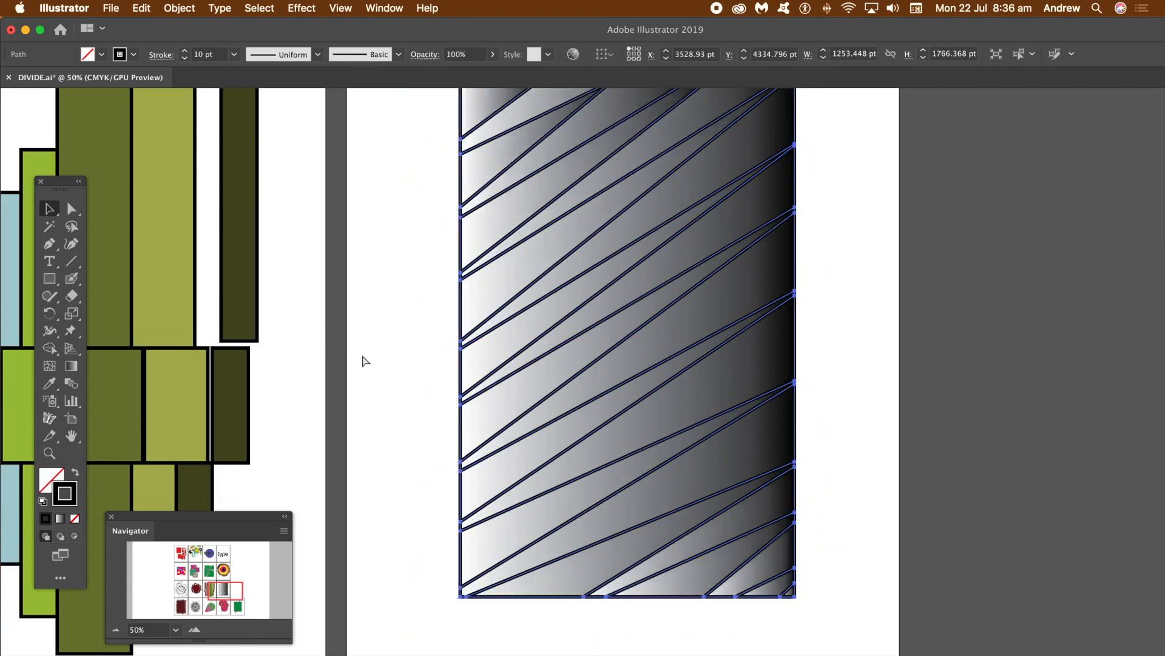
{"action": "left_click", "coordinate": [861, 393]}
- Move the bottom corner piece and several diagonal gradient slices outward to open gaps along both sides of the rectangle
{"action": "left_click_drag", "start_coordinate": [791, 593], "coordinate": [764, 584]}
{"action": "left_click_drag", "start_coordinate": [482, 424], "coordinate": [429, 437]}
{"action": "left_click_drag", "start_coordinate": [497, 481], "coordinate": [459, 502]}
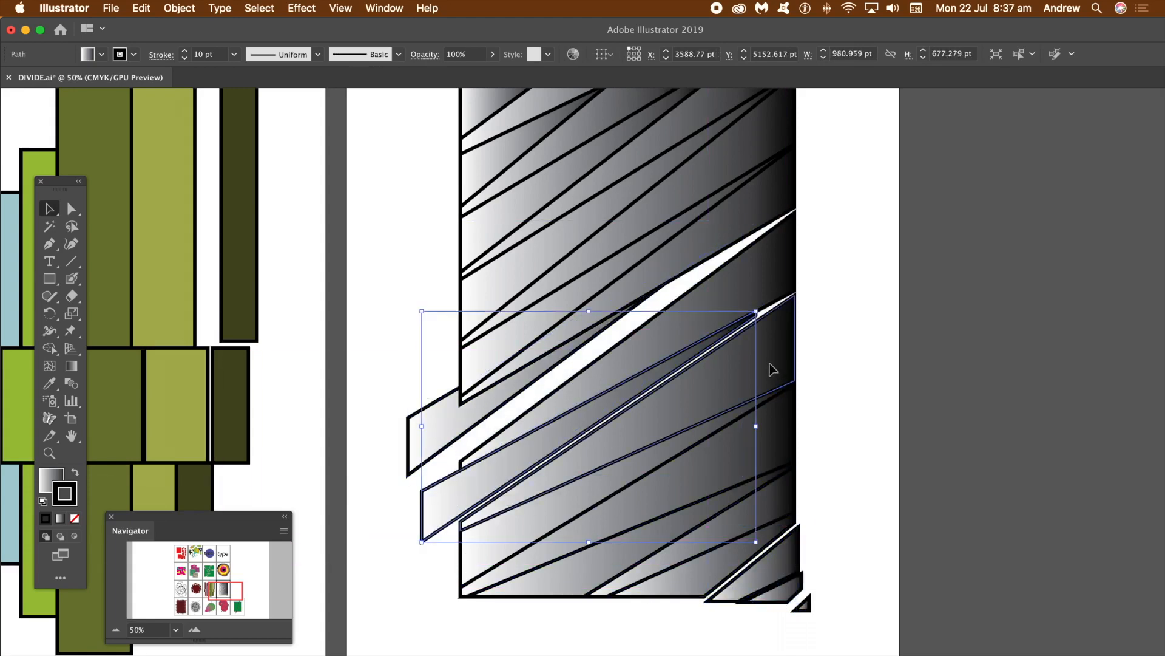
{"action": "left_click_drag", "start_coordinate": [773, 369], "coordinate": [833, 352]}
{"action": "left_click_drag", "start_coordinate": [538, 252], "coordinate": [480, 195]}
{"action": "left_click_drag", "start_coordinate": [479, 132], "coordinate": [426, 215]}
{"action": "left_click_drag", "start_coordinate": [793, 162], "coordinate": [817, 182]}
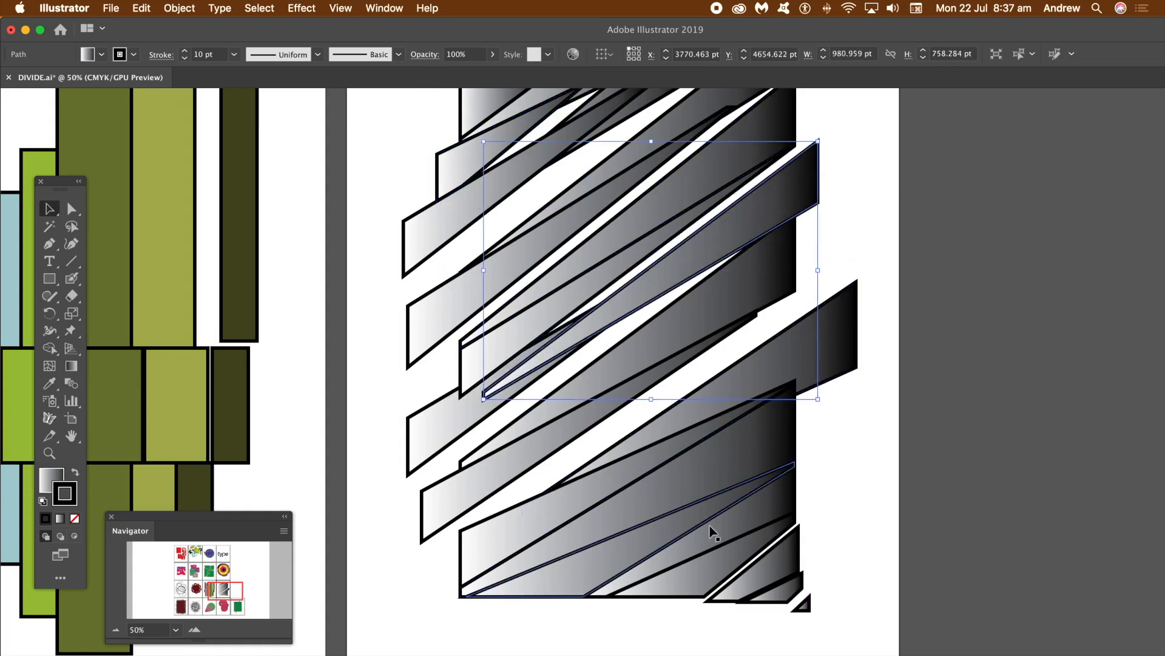
{"action": "mouse_move", "coordinate": [755, 432]}
{"action": "left_mouse_down"}
{"action": "mouse_move", "coordinate": [783, 443]}
{"action": "mouse_move", "coordinate": [772, 426]}
{"action": "left_mouse_up"}
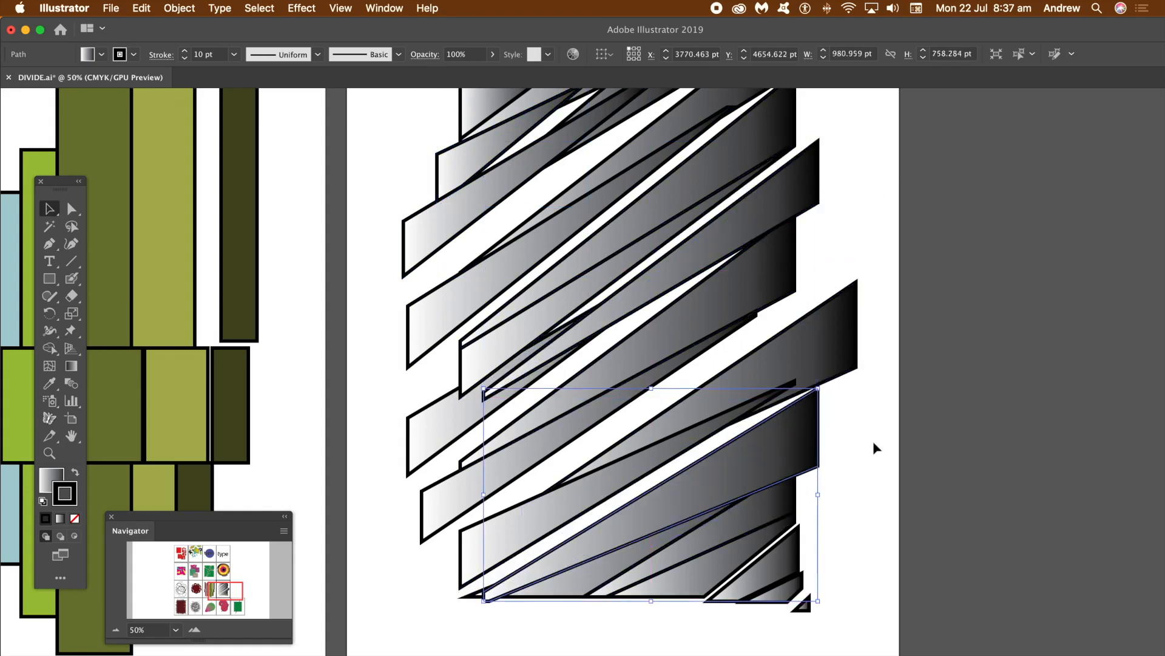
{"action": "left_click_drag", "start_coordinate": [767, 526], "coordinate": [781, 529]}
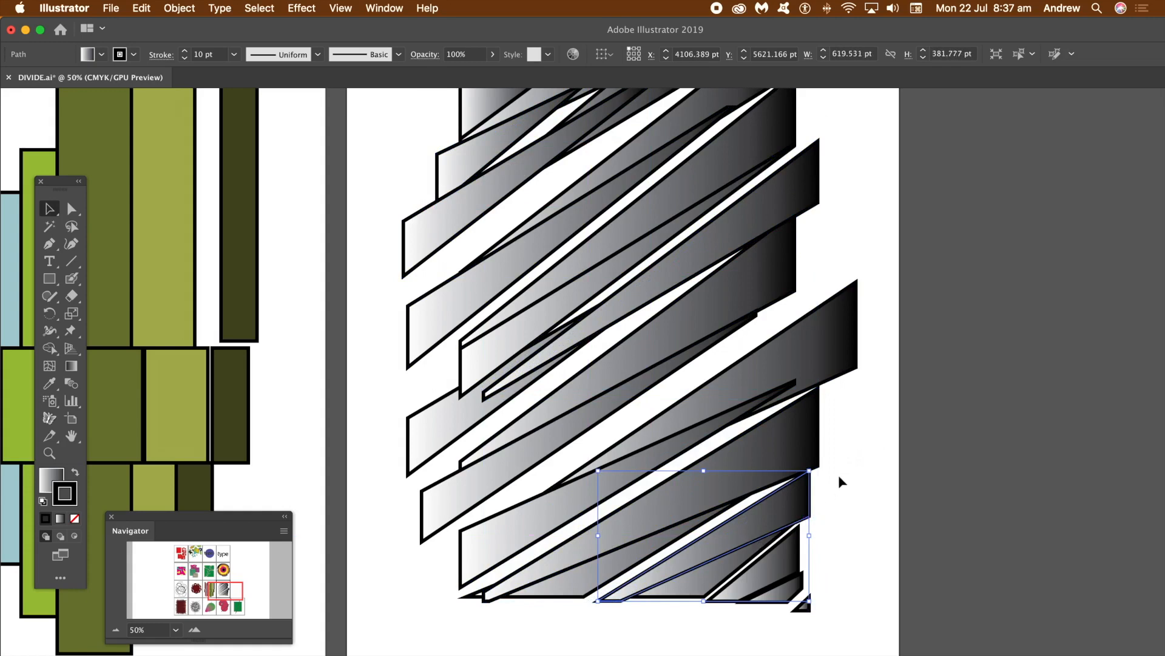
- Rotate the lower-right slice and the long slice jutting past the right edge clockwise, and deselect them
{"action": "left_click_drag", "start_coordinate": [814, 461], "coordinate": [822, 567]}
{"action": "left_click", "coordinate": [825, 382]}
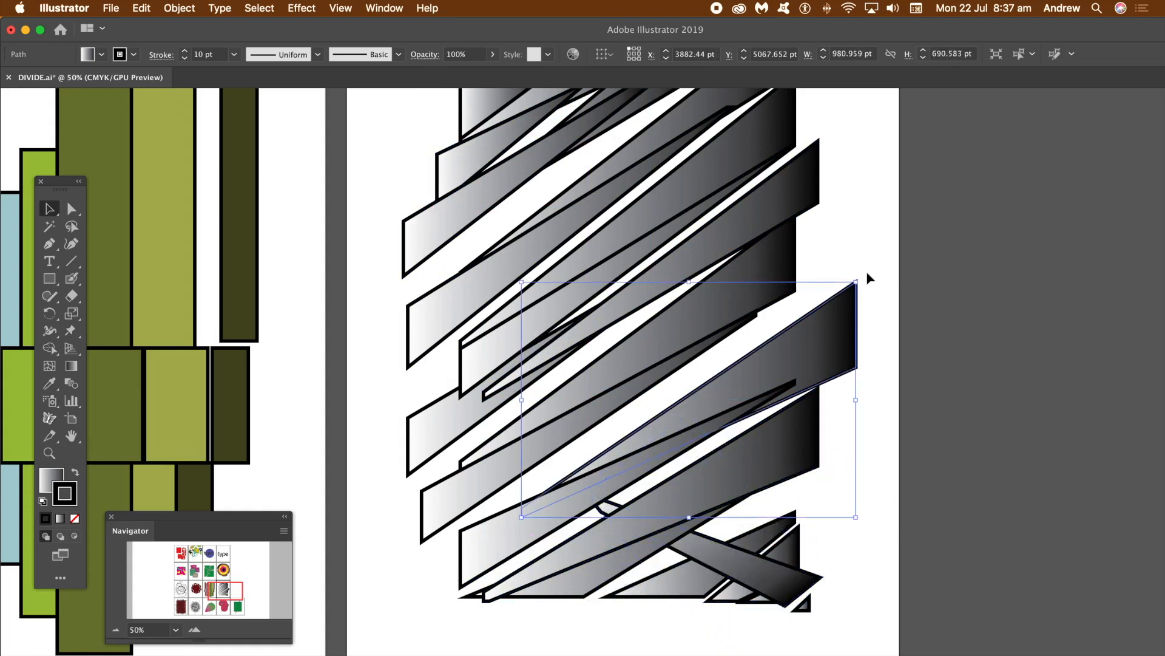
{"action": "left_click_drag", "start_coordinate": [862, 276], "coordinate": [886, 370]}
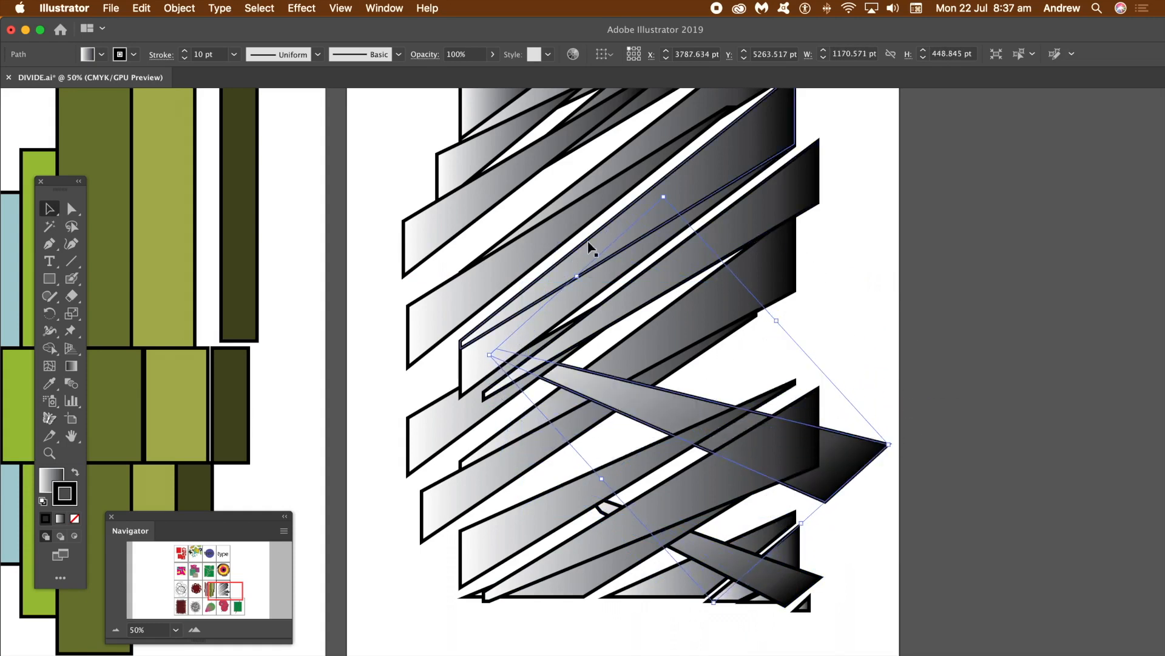
{"action": "left_click", "coordinate": [383, 180]}
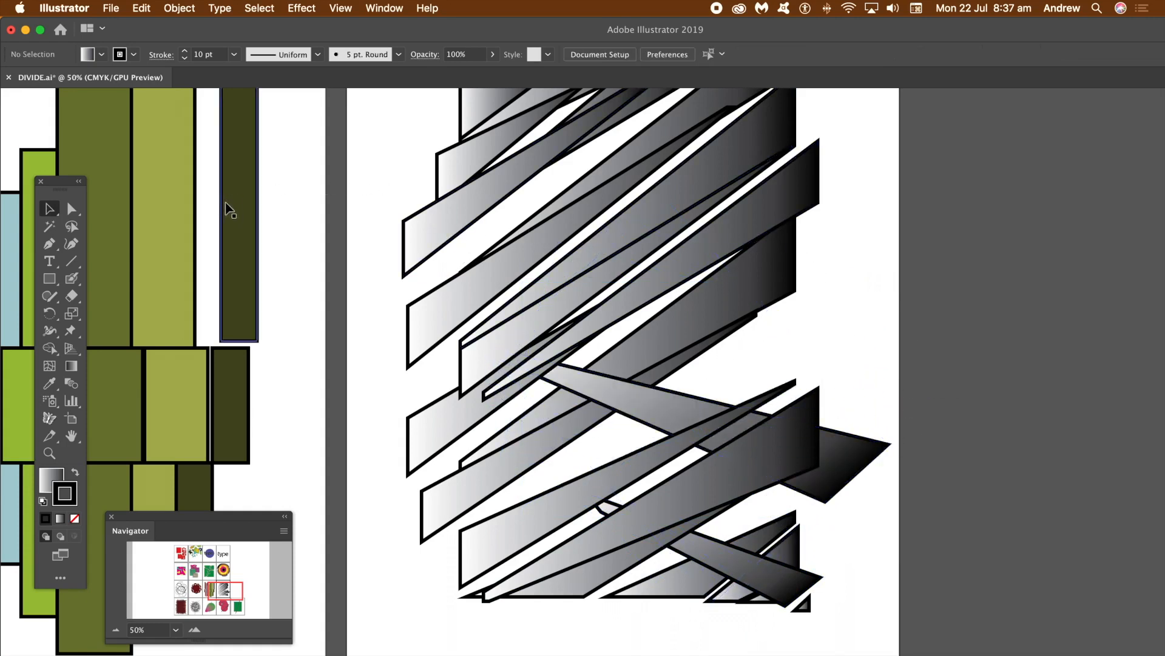
- Draw a zigzag Pen path back and forth across the gradient slices, ending below their lower edge
{"action": "left_click", "coordinate": [51, 246]}
{"action": "left_click", "coordinate": [430, 132]}
{"action": "left_click", "coordinate": [844, 304]}
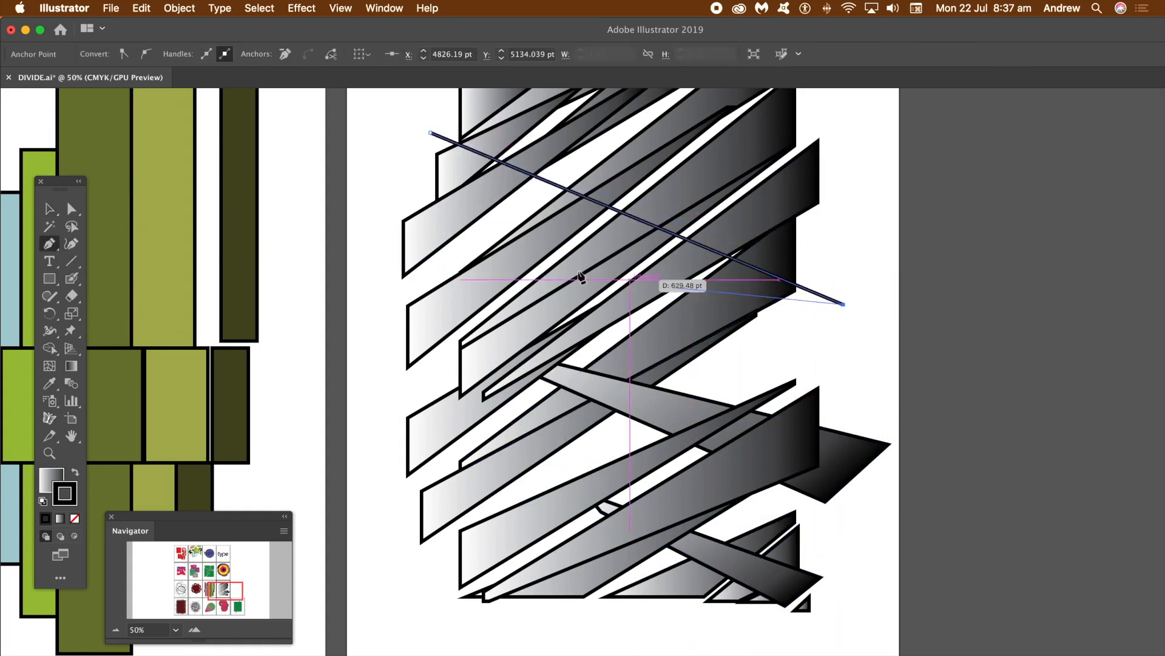
{"action": "left_click", "coordinate": [404, 201]}
{"action": "left_click", "coordinate": [844, 355]}
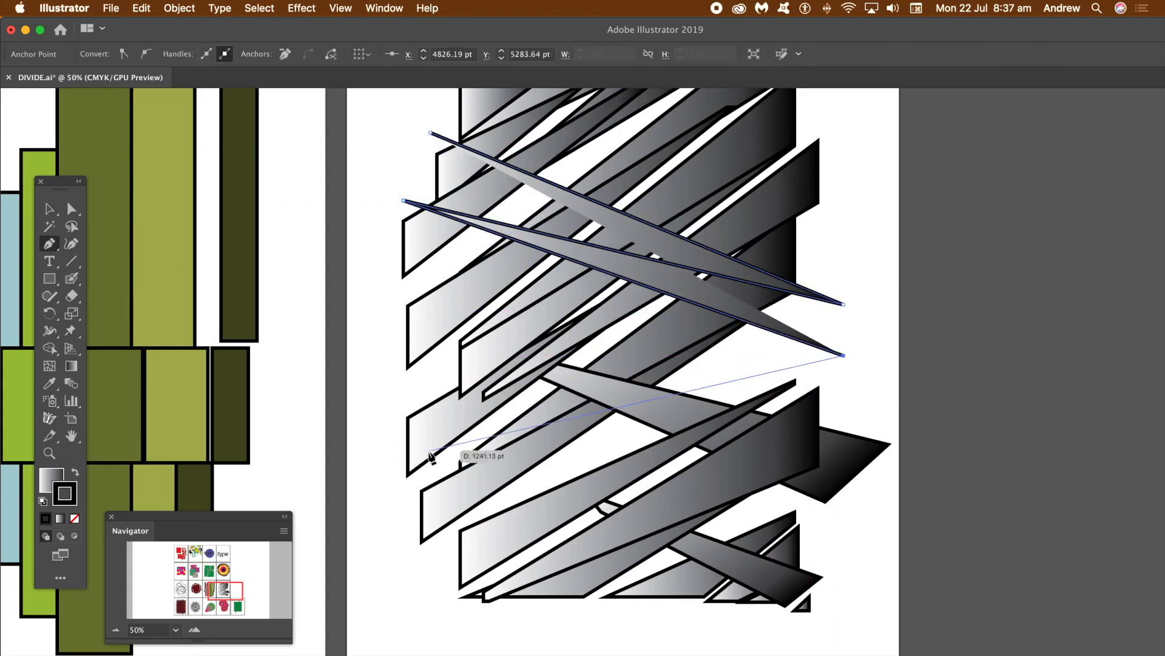
{"action": "left_click", "coordinate": [391, 394]}
{"action": "left_click", "coordinate": [887, 393]}
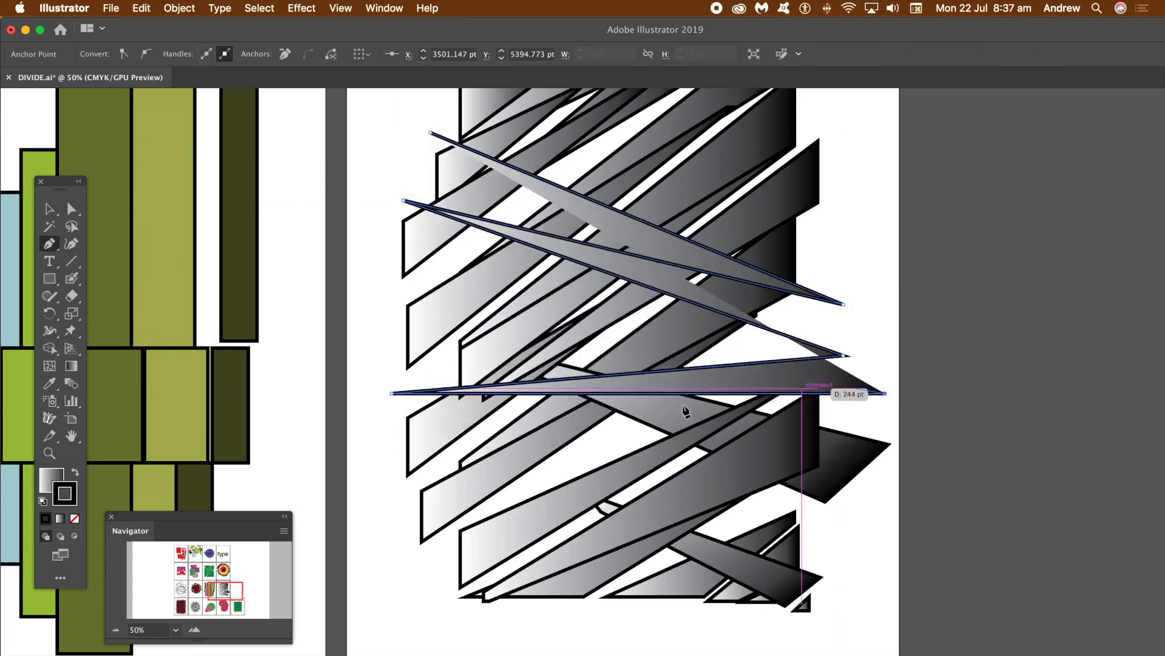
{"action": "left_click", "coordinate": [391, 528]}
{"action": "left_click", "coordinate": [881, 513]}
{"action": "left_click", "coordinate": [651, 643]}
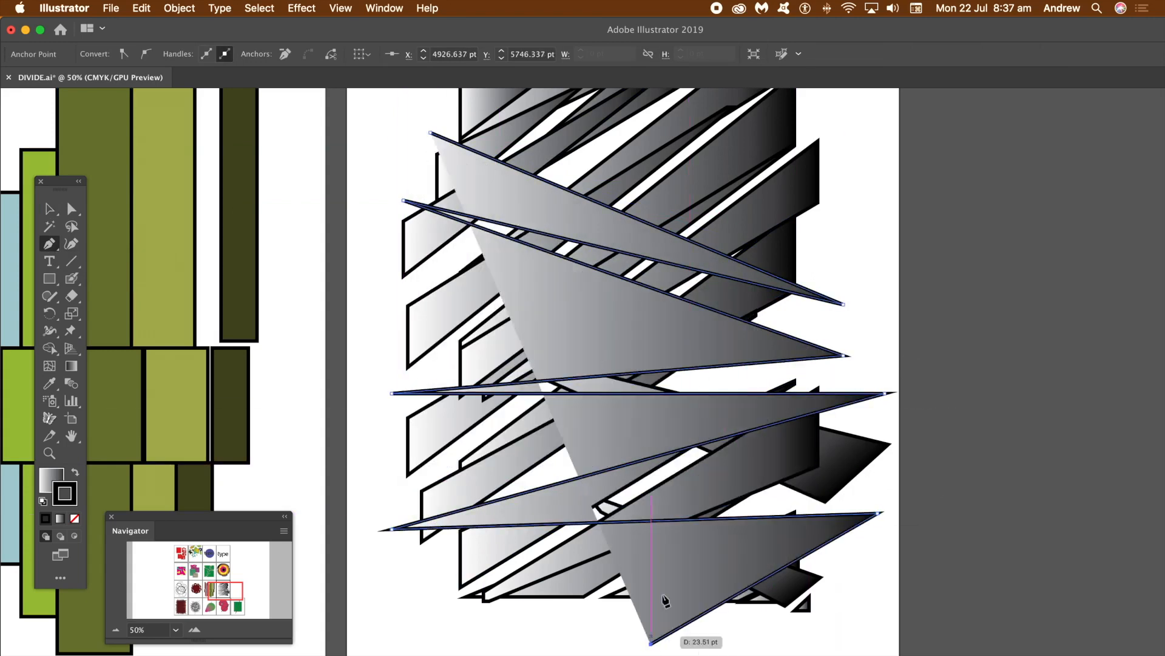
- Extend the zigzag path with steep and crossing segments over the gradient slices, and divide the slices with it
{"action": "left_click", "coordinate": [619, 132]}
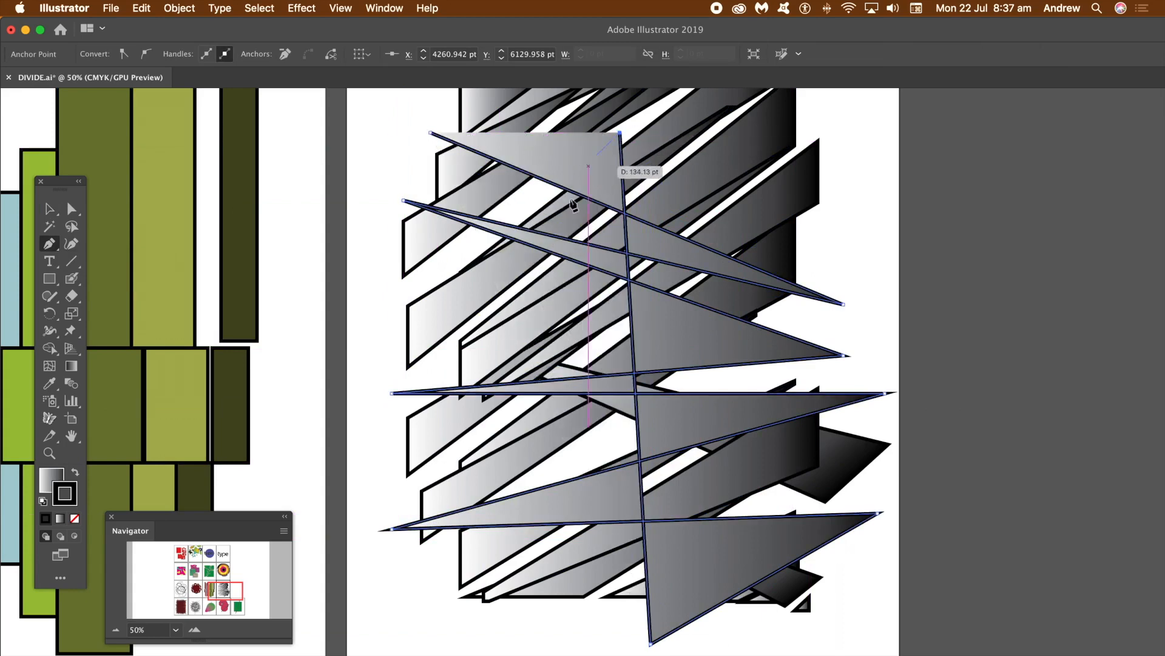
{"action": "left_click", "coordinate": [539, 620]}
{"action": "left_click", "coordinate": [384, 286]}
{"action": "left_click", "coordinate": [862, 230]}
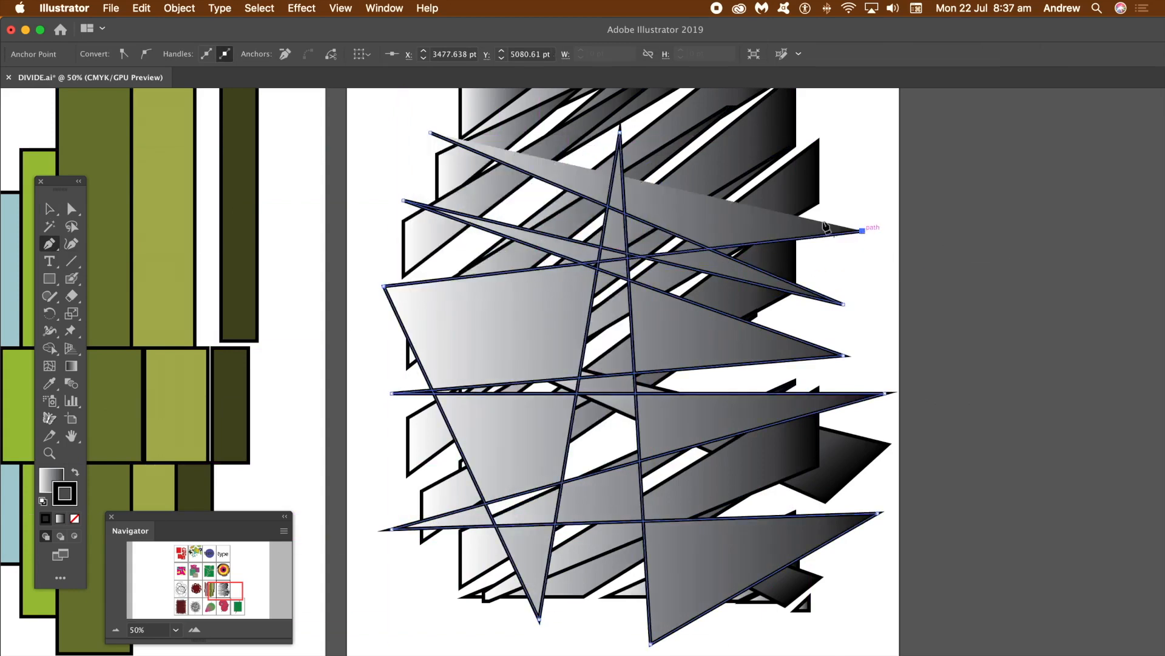
{"action": "left_click", "coordinate": [449, 116]}
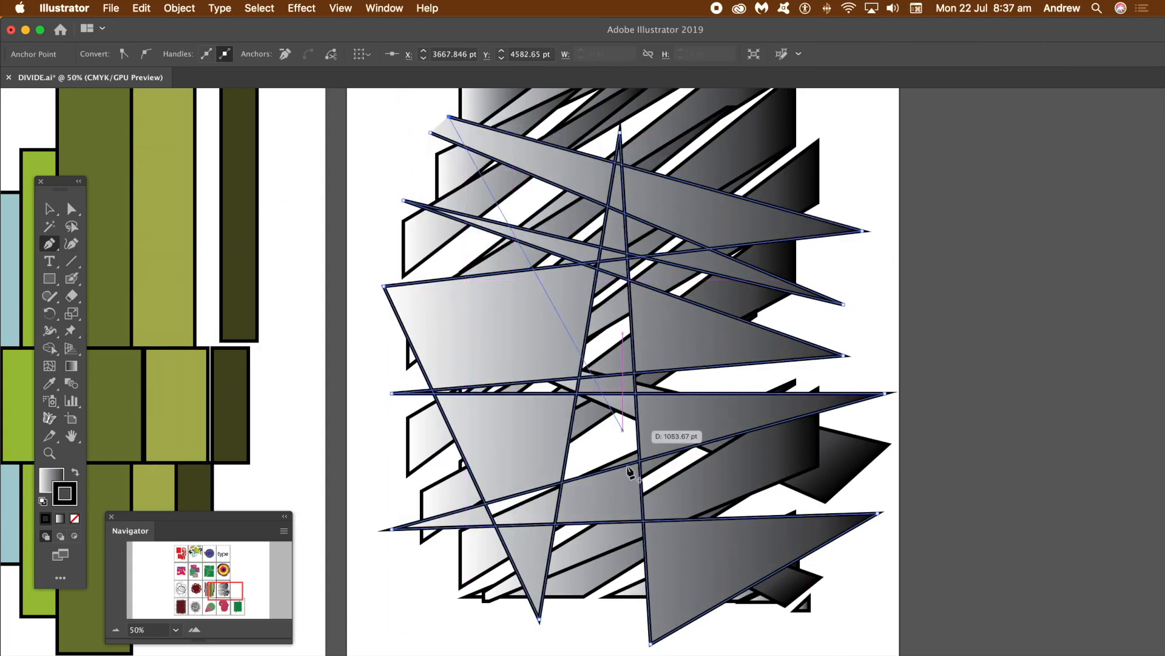
{"action": "left_click", "coordinate": [603, 618]}
{"action": "left_click", "coordinate": [871, 296]}
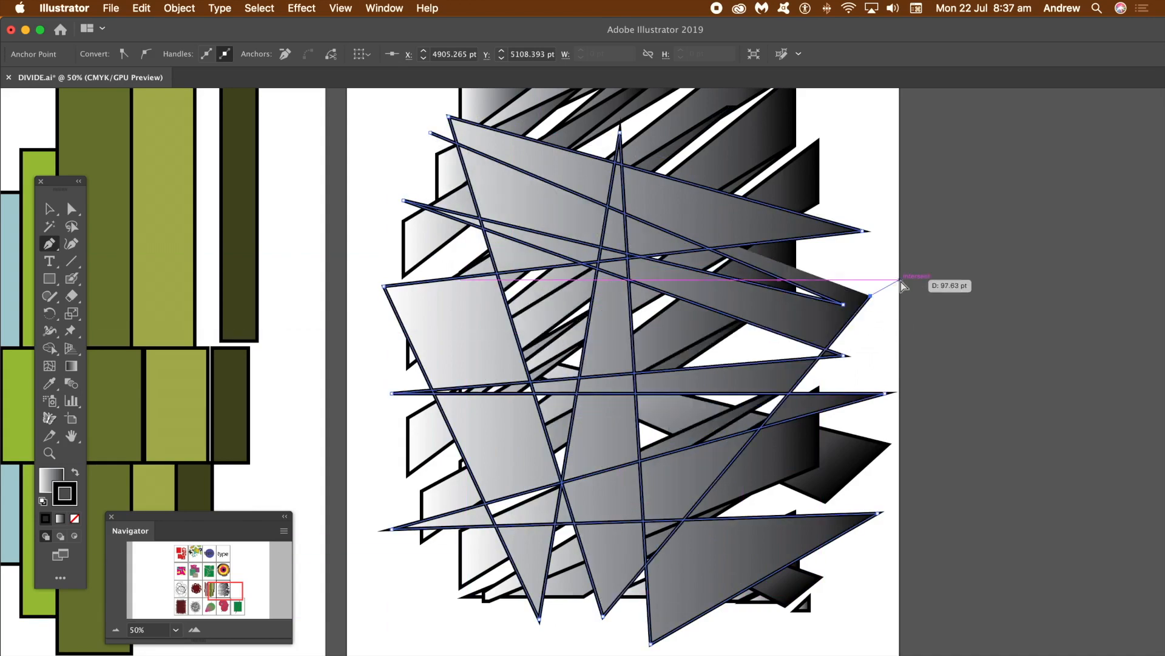
{"action": "key", "text": "super+4"}
- Move several newly cut fragments on the right side of the gradient artwork away from the slices
{"action": "left_click", "coordinate": [48, 211]}
{"action": "left_click_drag", "start_coordinate": [785, 265], "coordinate": [818, 282]}
{"action": "left_click", "coordinate": [919, 302]}
{"action": "left_click_drag", "start_coordinate": [763, 307], "coordinate": [788, 334]}
{"action": "left_click_drag", "start_coordinate": [689, 333], "coordinate": [718, 358]}
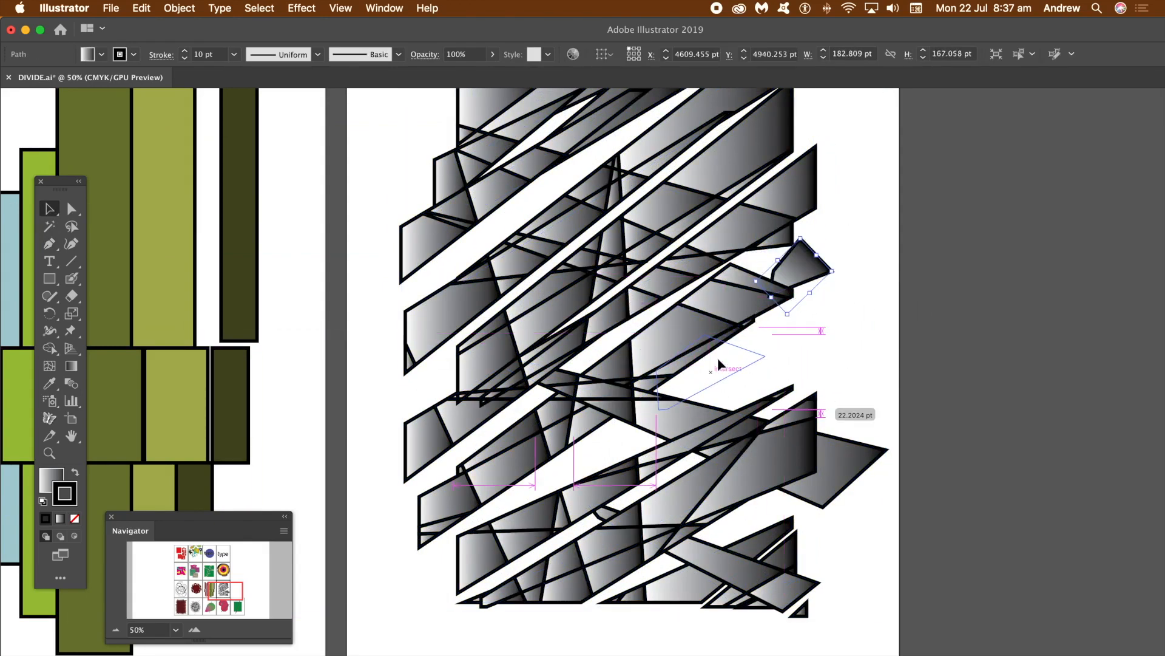
{"action": "left_click_drag", "start_coordinate": [782, 170], "coordinate": [819, 175]}
{"action": "left_click_drag", "start_coordinate": [752, 142], "coordinate": [801, 128]}
- Move cut fragments at the upper left, left and lower centre of the gradient artwork away from the slices
{"action": "left_click_drag", "start_coordinate": [402, 167], "coordinate": [402, 167]}
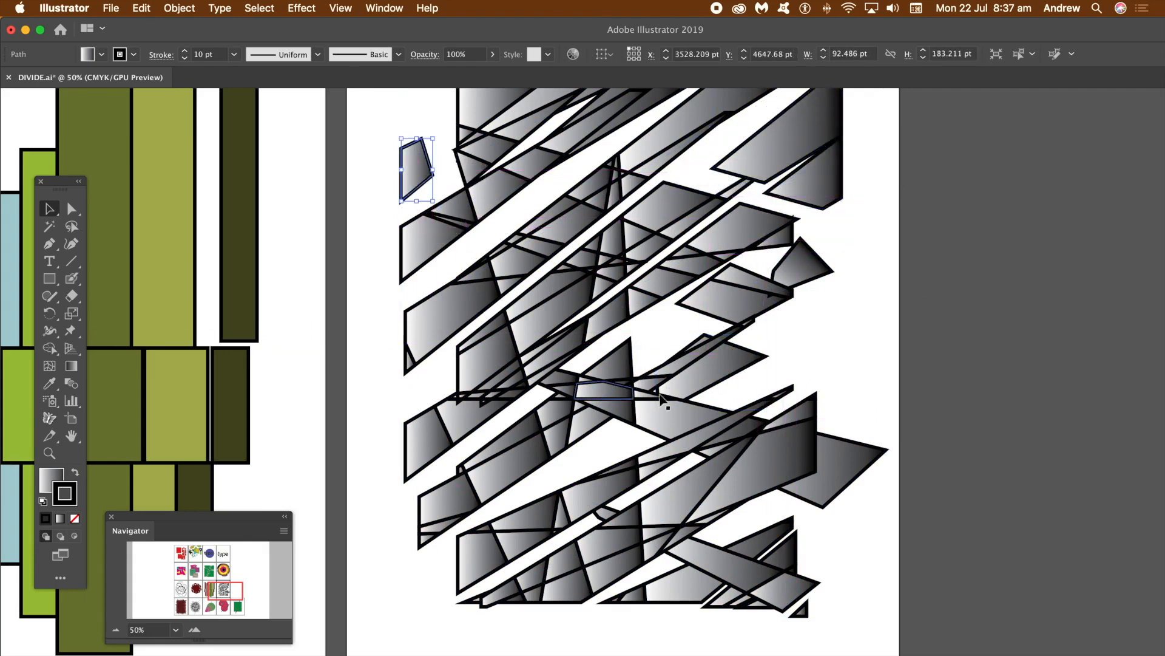
{"action": "left_click_drag", "start_coordinate": [416, 429], "coordinate": [381, 421]}
{"action": "left_click_drag", "start_coordinate": [462, 425], "coordinate": [453, 437]}
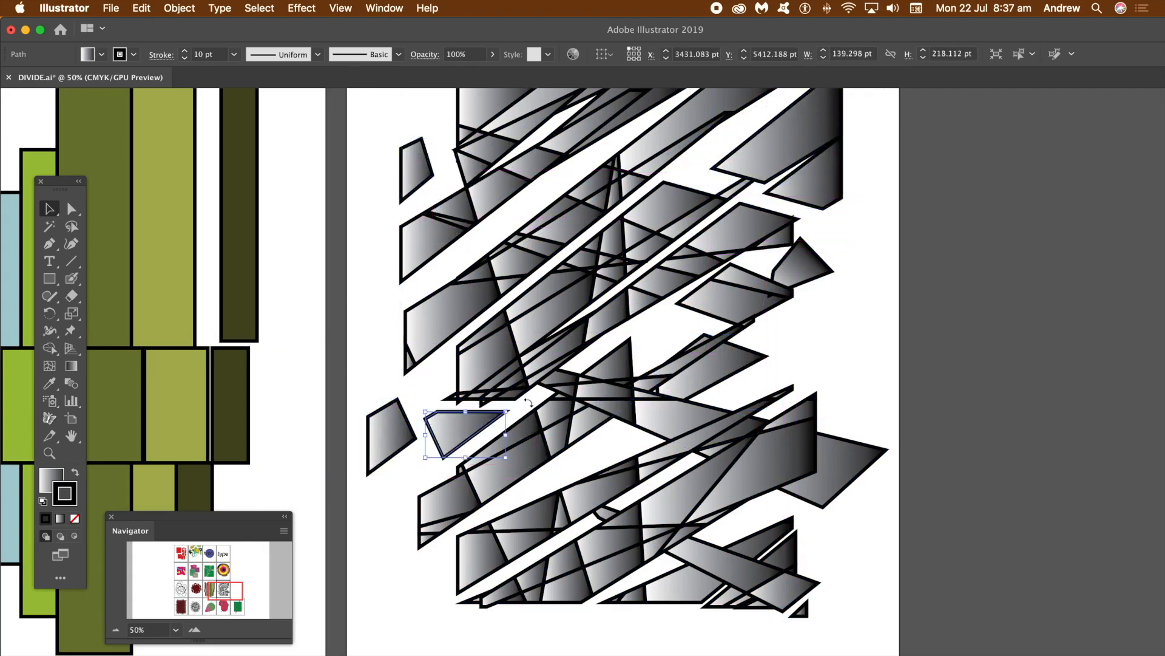
{"action": "left_click_drag", "start_coordinate": [561, 454], "coordinate": [568, 470]}
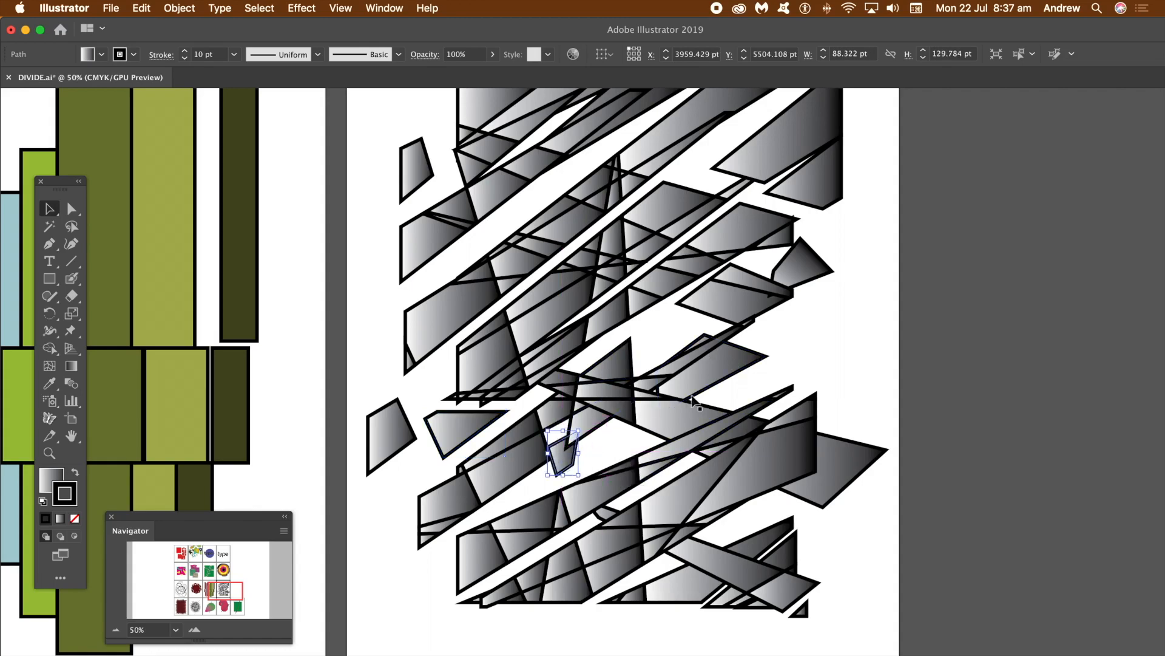
- Centre the dark red spiky shape over the bright red rectangle, divide the rectangle with it, and deselect
{"action": "left_click_drag", "start_coordinate": [226, 587], "coordinate": [191, 606]}
{"action": "left_click", "coordinate": [496, 309]}
{"action": "left_click_drag", "start_coordinate": [290, 285], "coordinate": [404, 321]}
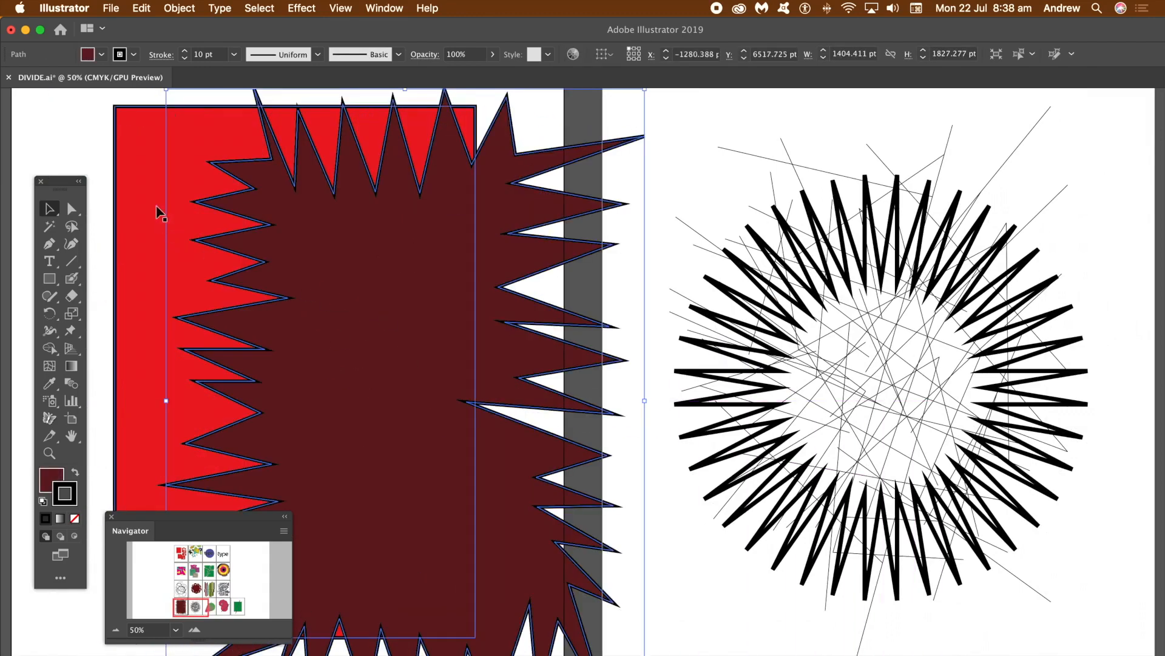
{"action": "left_click_drag", "start_coordinate": [367, 269], "coordinate": [258, 266]}
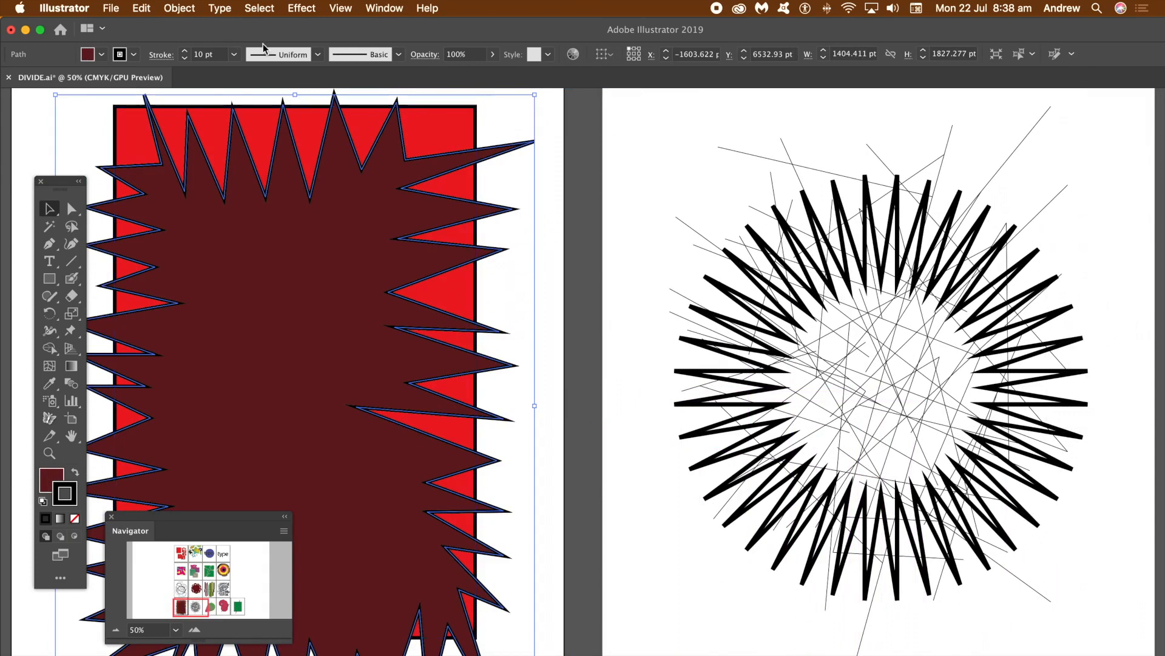
{"action": "key", "text": "super+4"}
{"action": "left_click", "coordinate": [497, 217]}
- Move five of the cut wedges on the right edge of the red rectangle outward
{"action": "left_click_drag", "start_coordinate": [471, 185], "coordinate": [500, 187]}
{"action": "left_click_drag", "start_coordinate": [464, 241], "coordinate": [489, 245]}
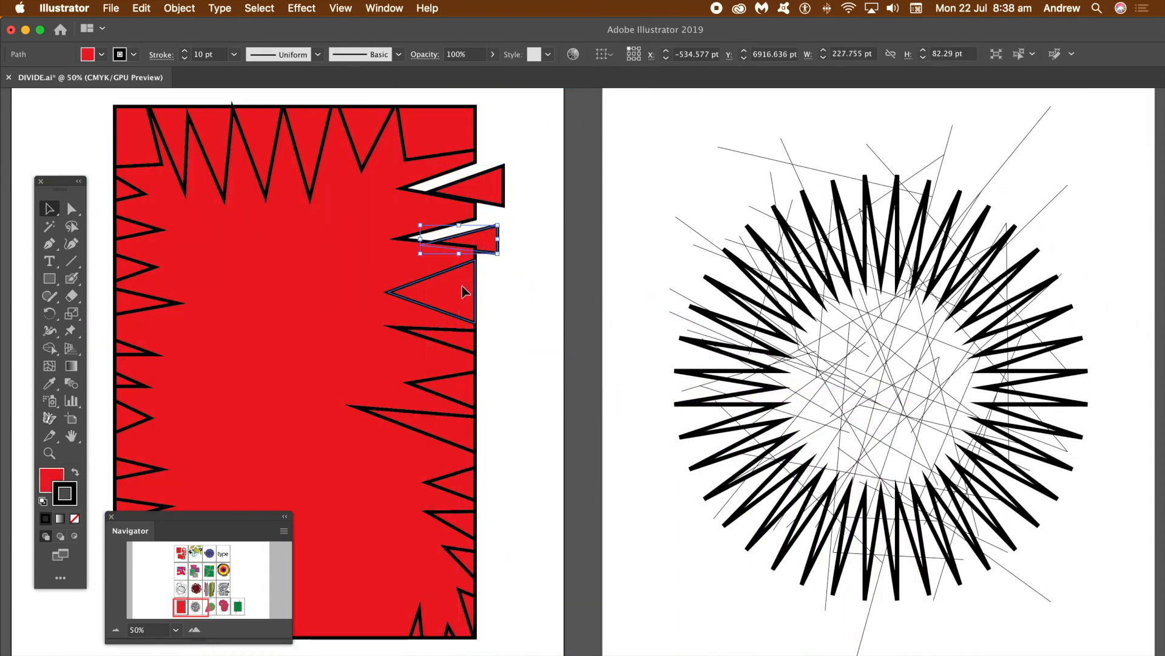
{"action": "left_click_drag", "start_coordinate": [462, 286], "coordinate": [490, 304]}
{"action": "left_click_drag", "start_coordinate": [462, 388], "coordinate": [488, 394]}
{"action": "left_click_drag", "start_coordinate": [462, 490], "coordinate": [486, 493]}
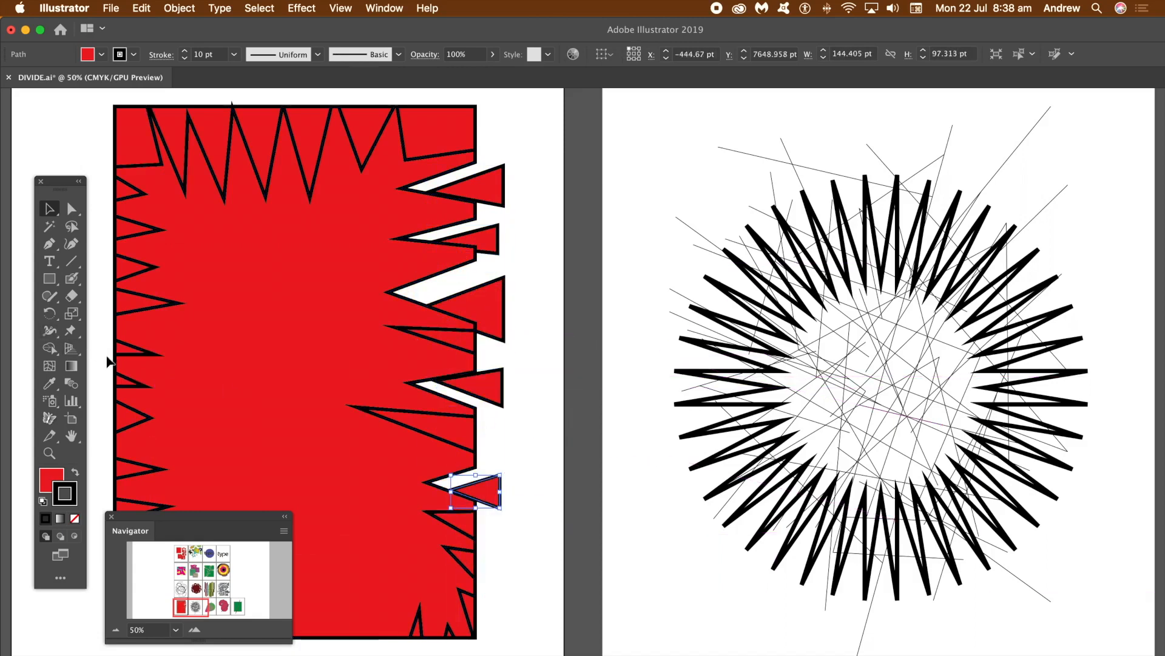
- Move a left-edge wedge, top-edge spikes, both upper corner pieces and a lower-right wedge out of the red rectangle, and deselect
{"action": "left_click_drag", "start_coordinate": [114, 352], "coordinate": [98, 351]}
{"action": "left_click_drag", "start_coordinate": [221, 131], "coordinate": [231, 107]}
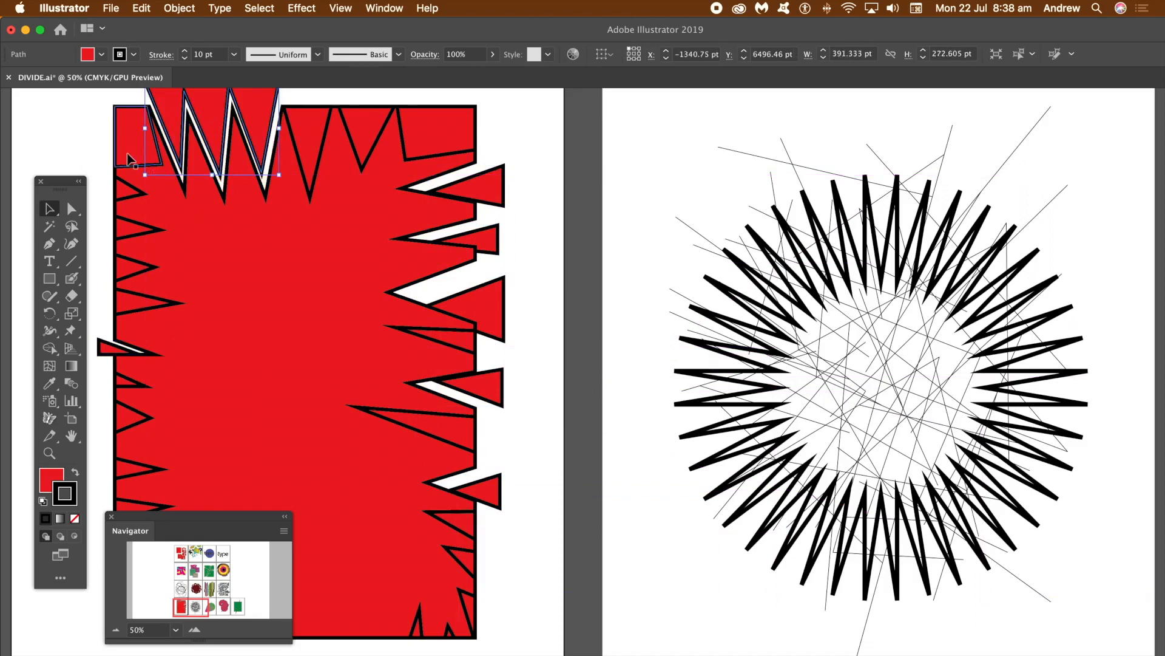
{"action": "left_click_drag", "start_coordinate": [124, 140], "coordinate": [100, 131]}
{"action": "left_click_drag", "start_coordinate": [372, 119], "coordinate": [375, 102]}
{"action": "left_click_drag", "start_coordinate": [471, 130], "coordinate": [508, 115]}
{"action": "left_click_drag", "start_coordinate": [465, 564], "coordinate": [490, 579]}
{"action": "left_click", "coordinate": [560, 336]}
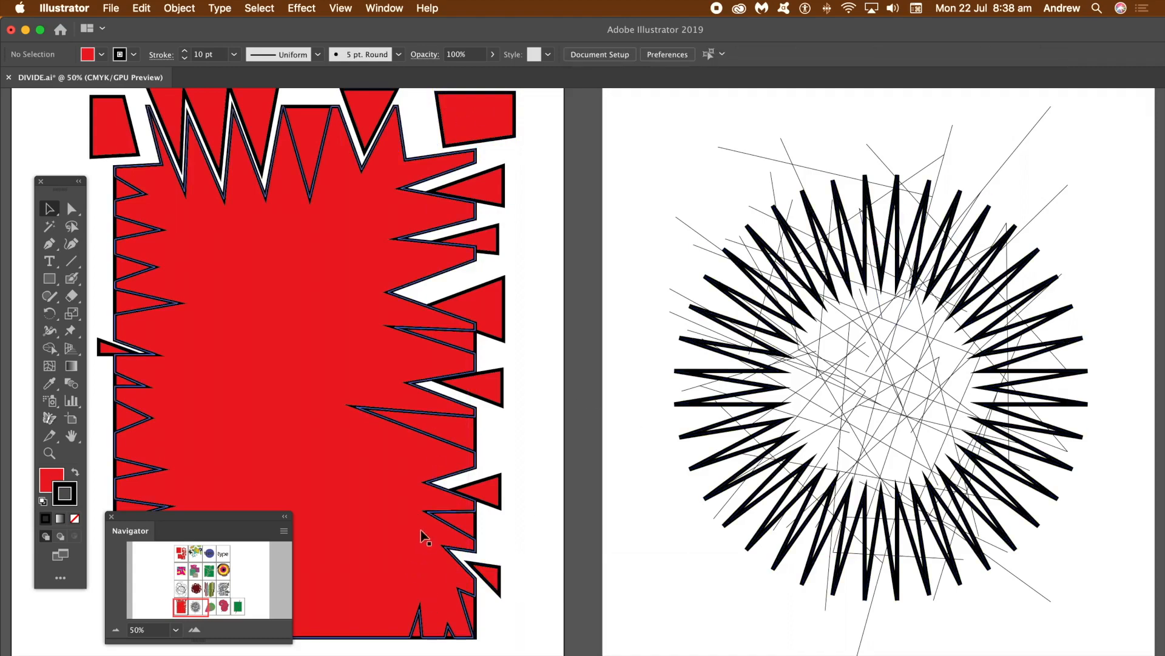
- Move the black starburst aside to examine the thin lines beneath it, and place it back over them
{"action": "left_click", "coordinate": [202, 606]}
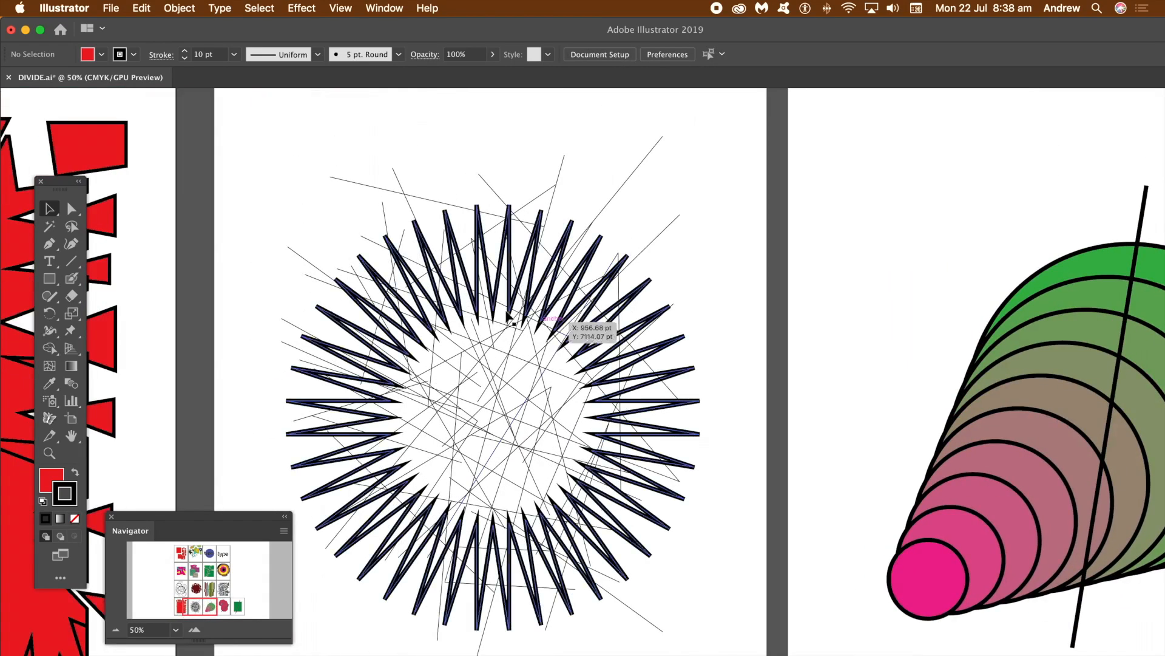
{"action": "left_click", "coordinate": [468, 298]}
{"action": "left_click_drag", "start_coordinate": [463, 294], "coordinate": [768, 284]}
{"action": "left_click", "coordinate": [447, 339]}
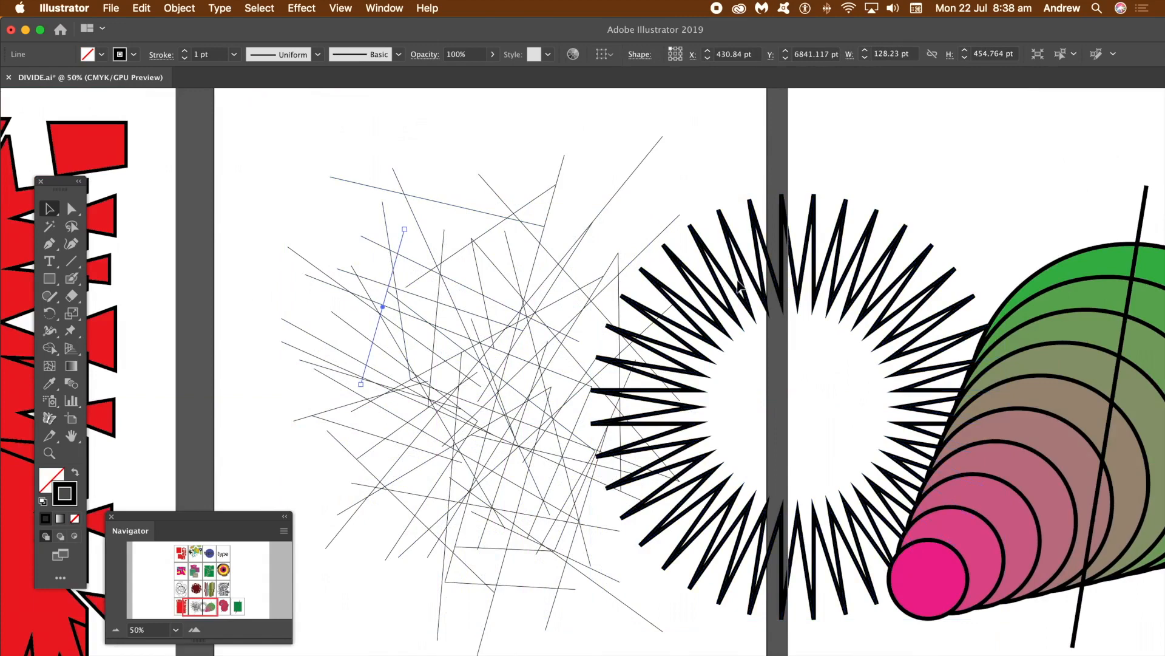
{"action": "mouse_move", "coordinate": [740, 279]}
{"action": "left_mouse_down"}
{"action": "mouse_move", "coordinate": [437, 284]}
{"action": "mouse_move", "coordinate": [428, 274]}
{"action": "left_mouse_up"}
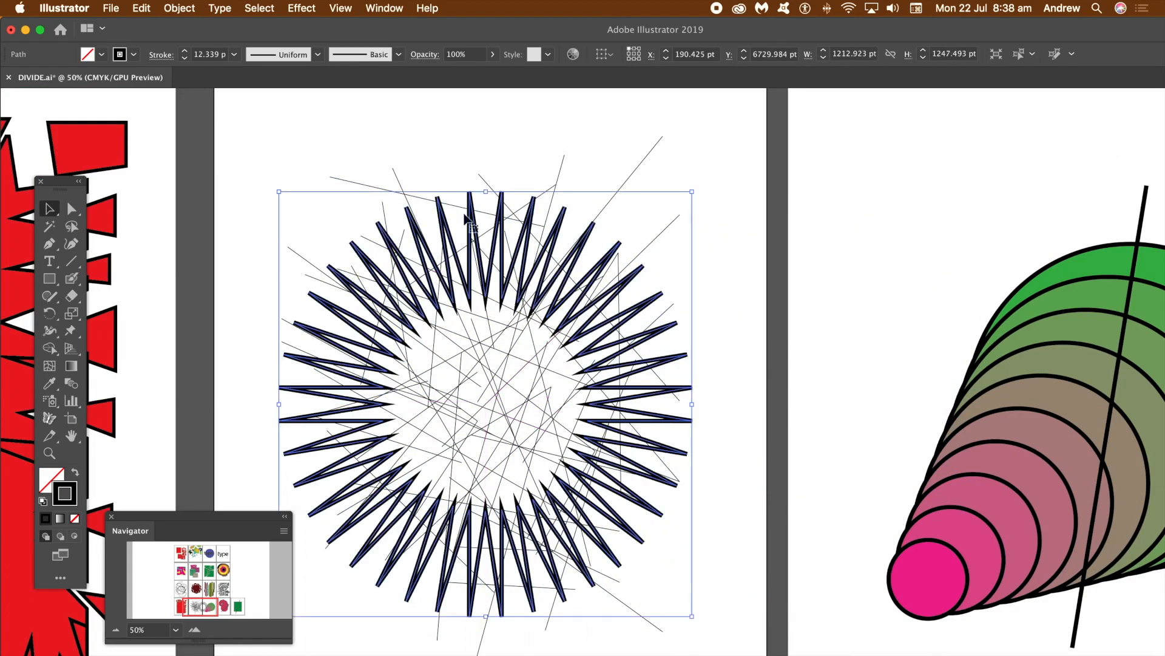
{"action": "left_click", "coordinate": [50, 280]}
{"action": "left_click", "coordinate": [127, 350]}
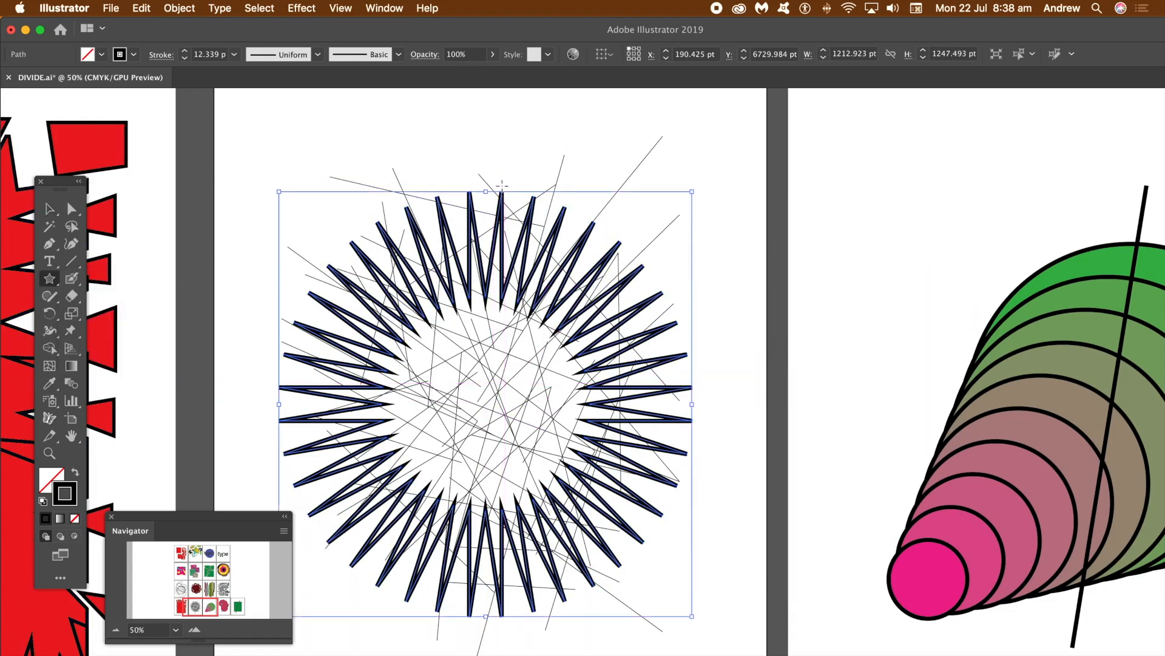
{"action": "key", "text": "v"}
- Move the starburst aside, shift a thin line beneath it up and to the left, and place the starburst back over the lines
{"action": "left_click", "coordinate": [423, 153]}
{"action": "left_click", "coordinate": [447, 236]}
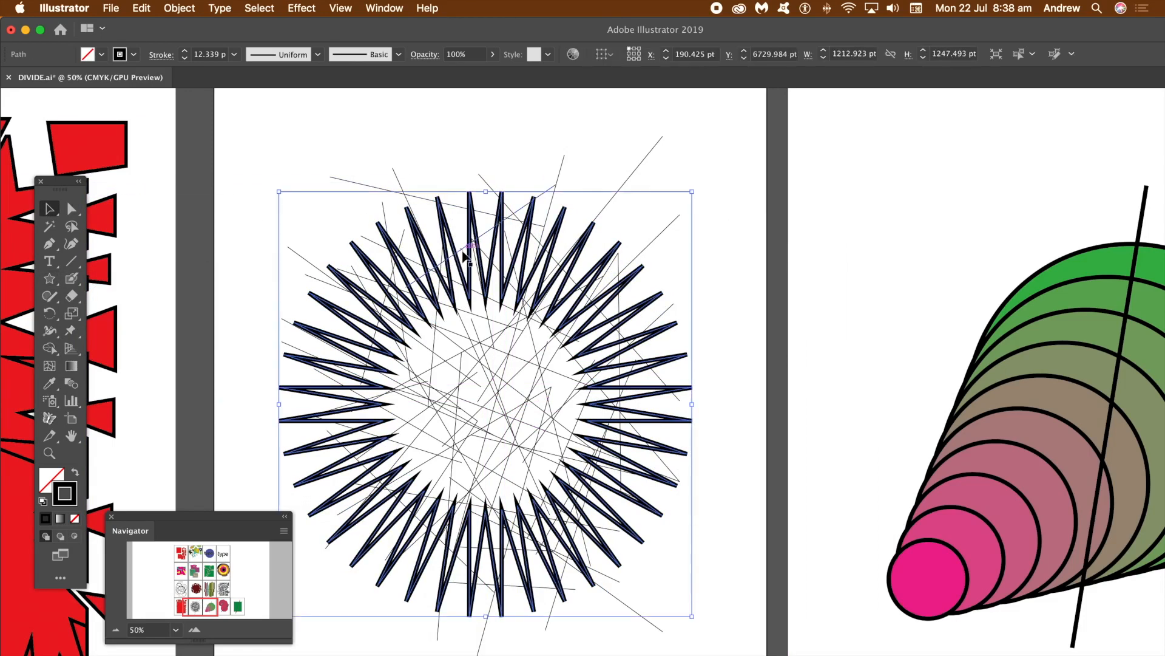
{"action": "key", "text": "super"}
{"action": "left_click", "coordinate": [267, 182]}
{"action": "left_click_drag", "start_coordinate": [392, 237], "coordinate": [481, 264]}
{"action": "left_click_drag", "start_coordinate": [383, 204], "coordinate": [356, 200]}
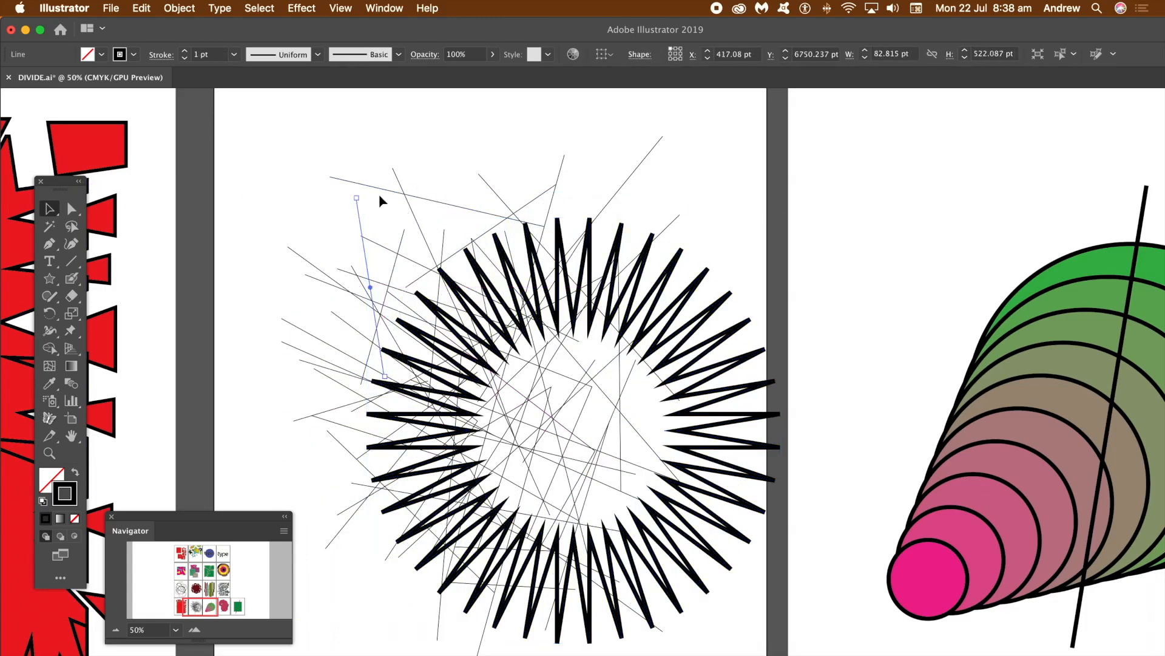
{"action": "left_click_drag", "start_coordinate": [522, 292], "coordinate": [446, 255]}
{"action": "left_click", "coordinate": [468, 150]}
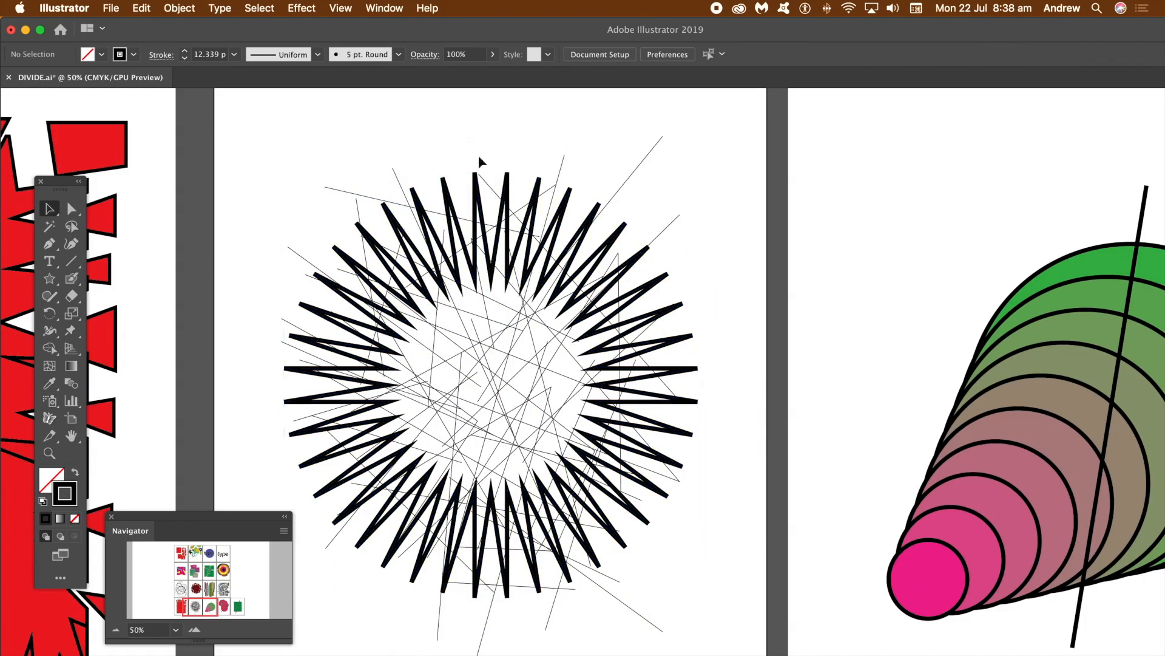
- Delete the black starburst and draw a tilted five-pointed star, about 940 by 921 pt, over the thin lines
{"action": "left_click", "coordinate": [477, 189]}
{"action": "key", "text": "Delete"}
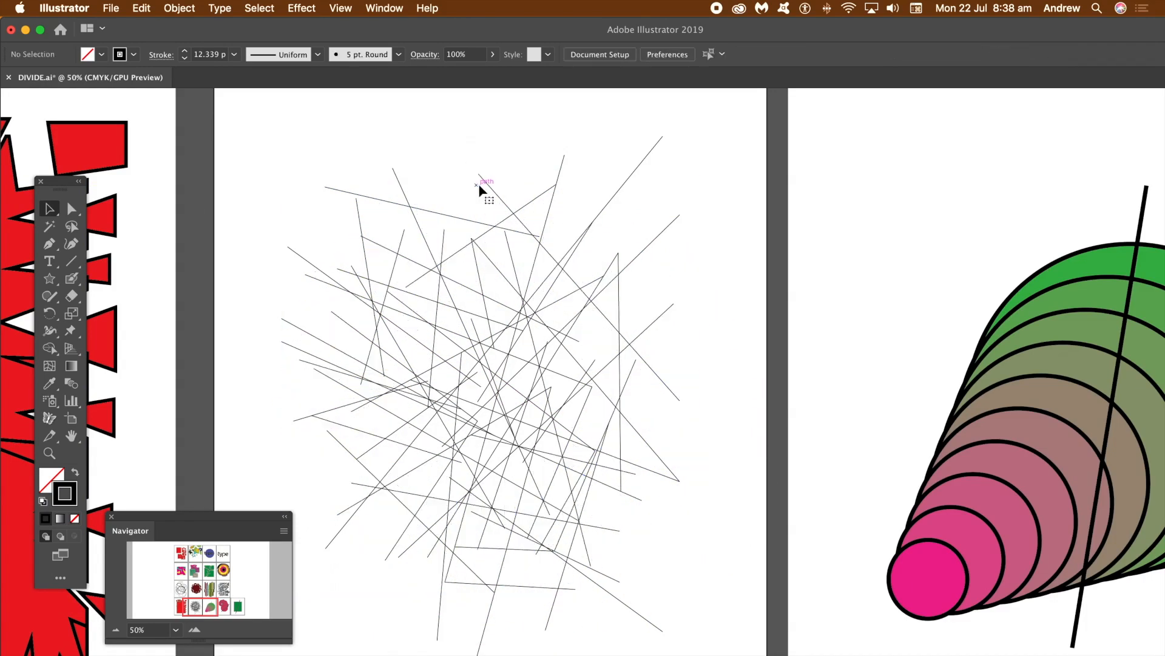
{"action": "left_click_drag", "start_coordinate": [449, 325], "coordinate": [556, 447]}
{"action": "key", "text": "super"}
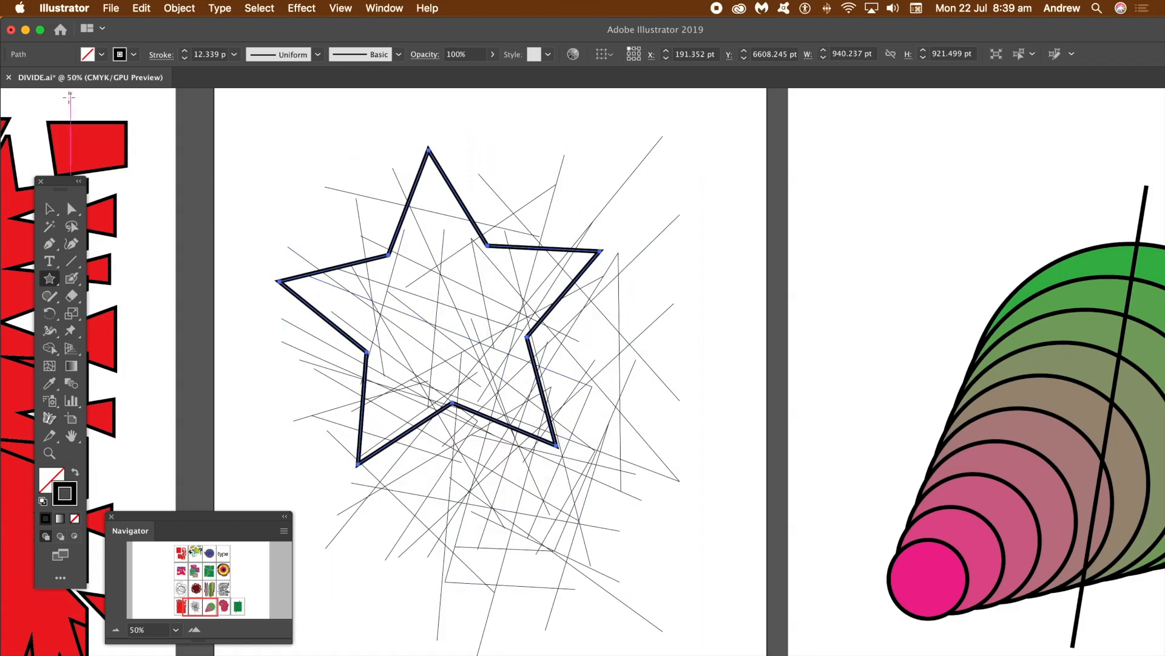
- Reposition the star down and to the right over the thin lines, and shift one thin line slightly up and to the left
{"action": "left_click", "coordinate": [49, 209]}
{"action": "left_click", "coordinate": [380, 143]}
{"action": "left_click_drag", "start_coordinate": [410, 190], "coordinate": [464, 207]}
{"action": "left_click", "coordinate": [395, 155]}
{"action": "left_click_drag", "start_coordinate": [400, 186], "coordinate": [387, 172]}
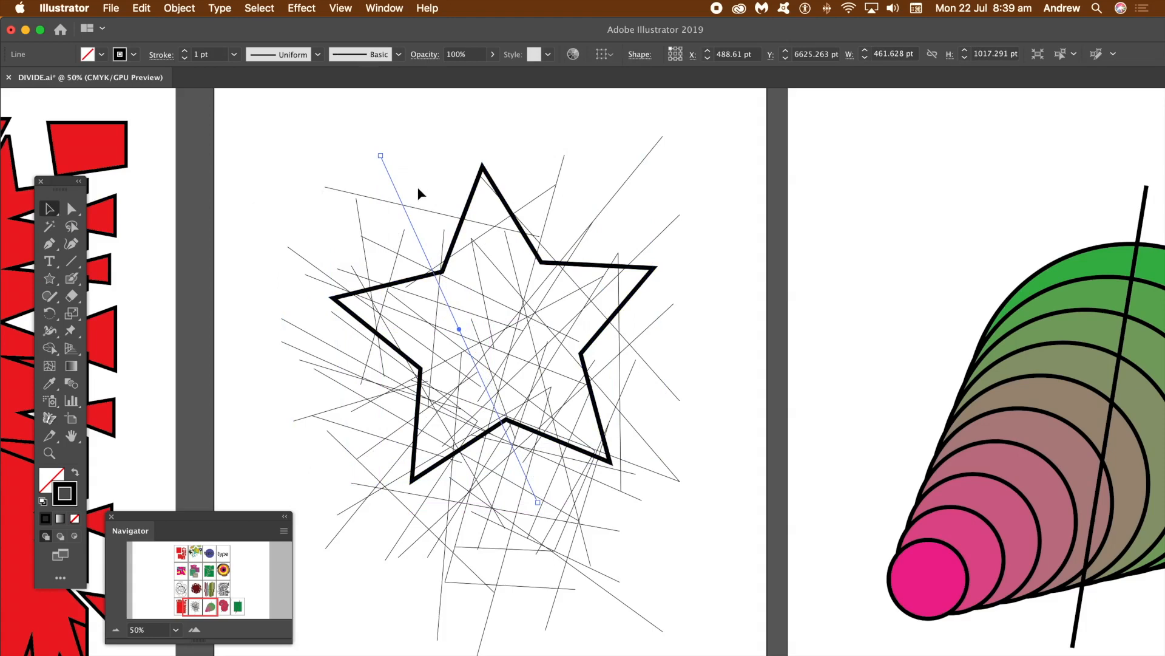
{"action": "left_click_drag", "start_coordinate": [627, 311], "coordinate": [645, 357]}
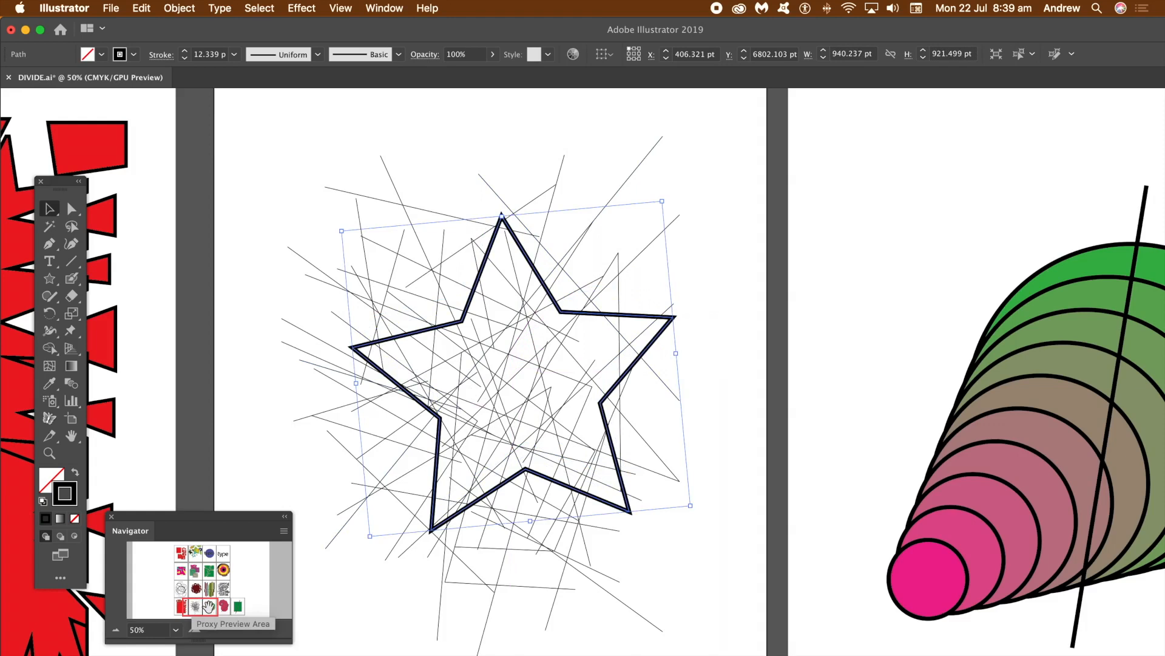
- Move the green-to-pink circle blend slightly up and to the right, and increase its number of specified steps
{"action": "left_click_drag", "start_coordinate": [203, 605], "coordinate": [225, 605]}
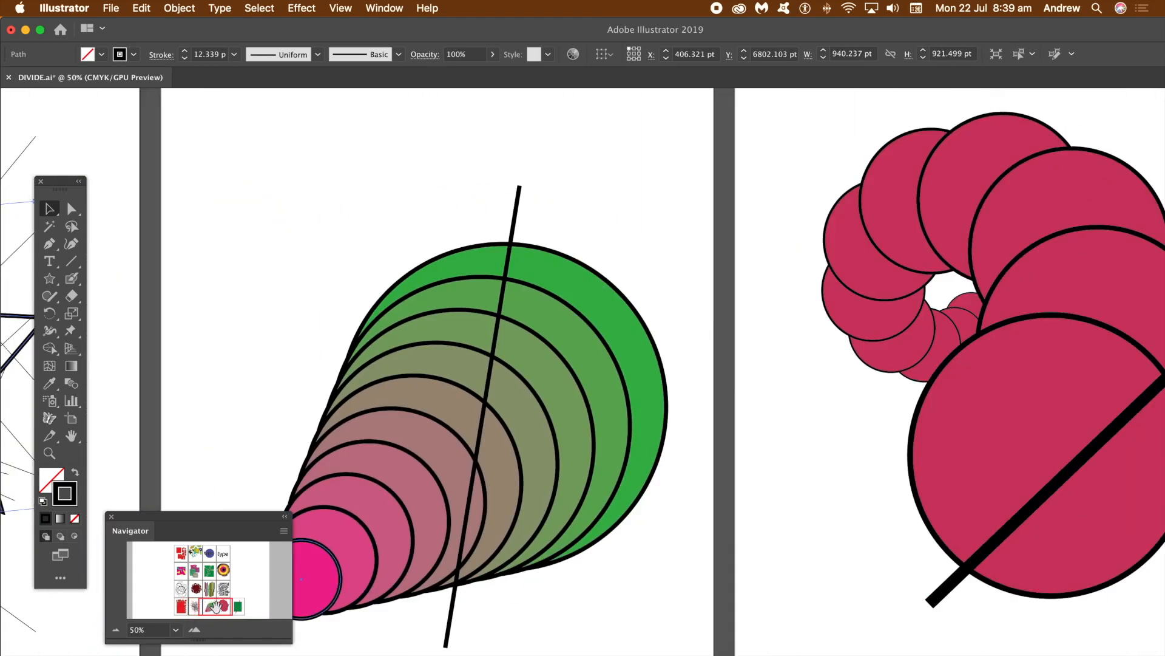
{"action": "left_click", "coordinate": [519, 207]}
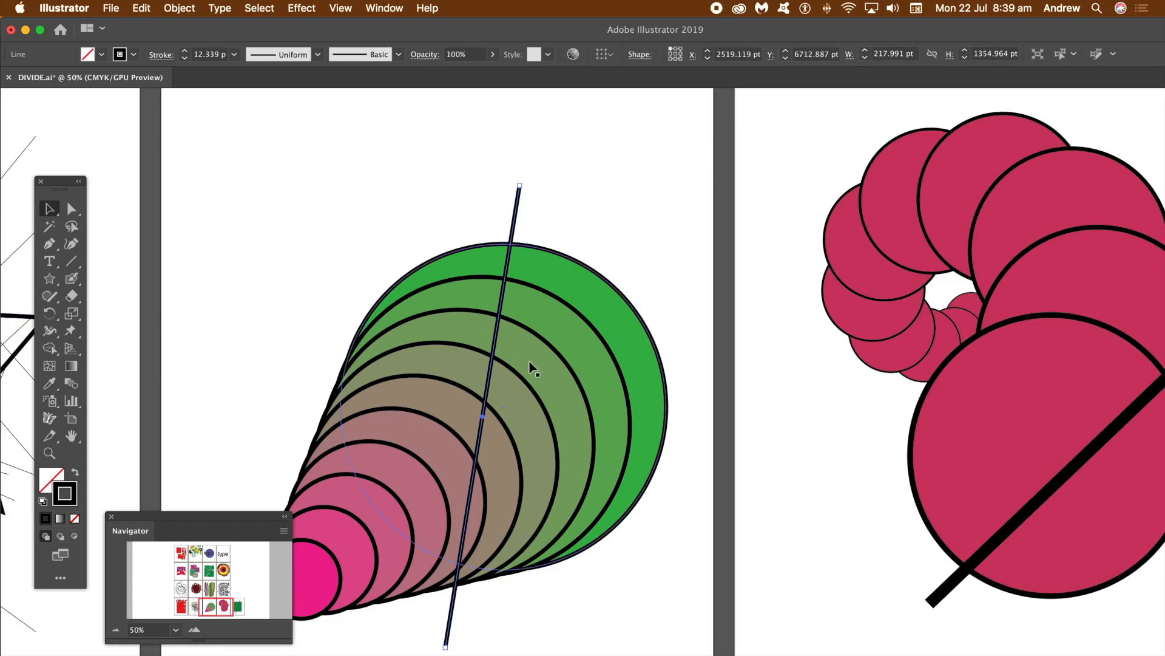
{"action": "left_click_drag", "start_coordinate": [477, 318], "coordinate": [486, 293]}
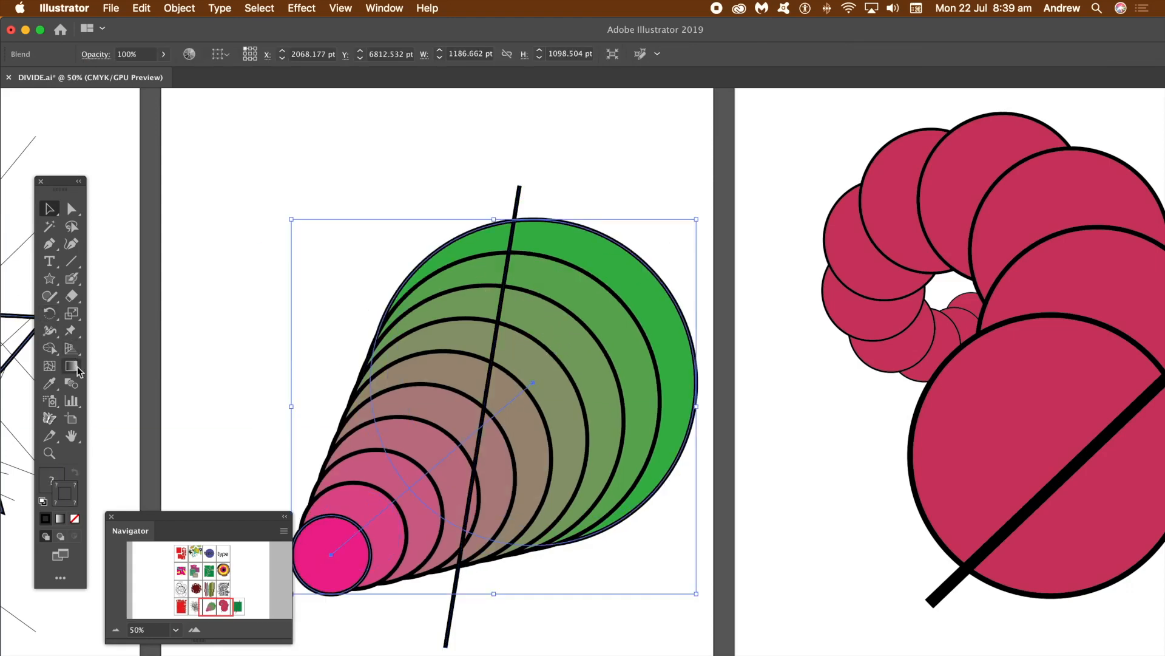
{"action": "left_click", "coordinate": [71, 387]}
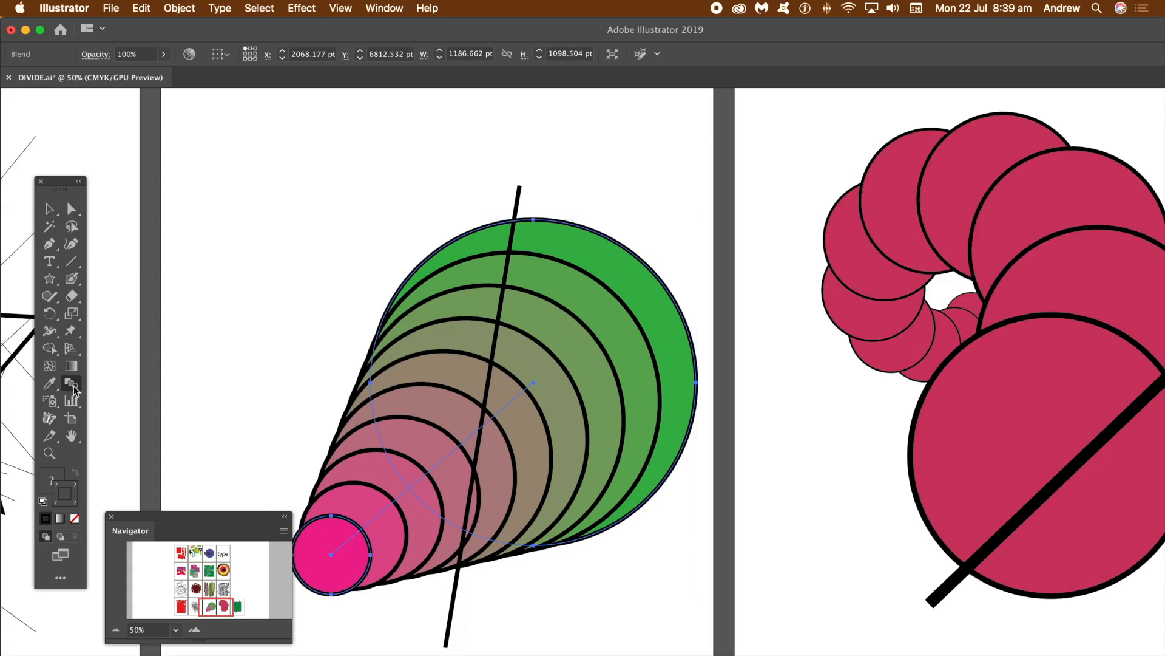
{"action": "double_click", "coordinate": [72, 387]}
{"action": "key", "text": "Tab"}
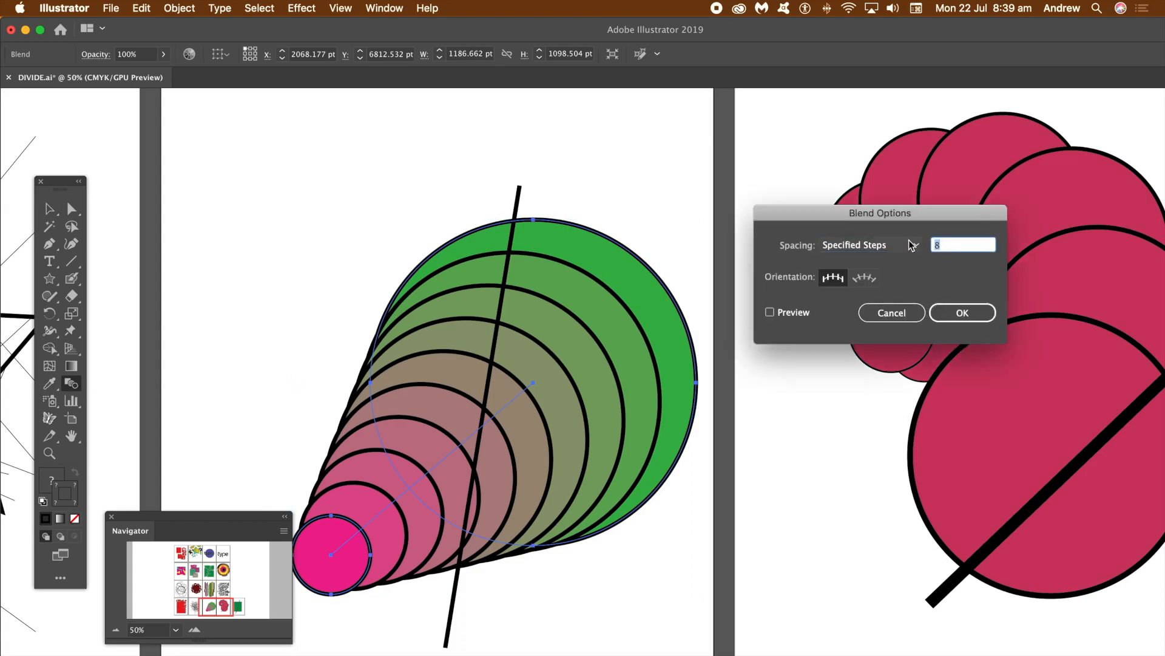
{"action": "key", "text": "Return"}
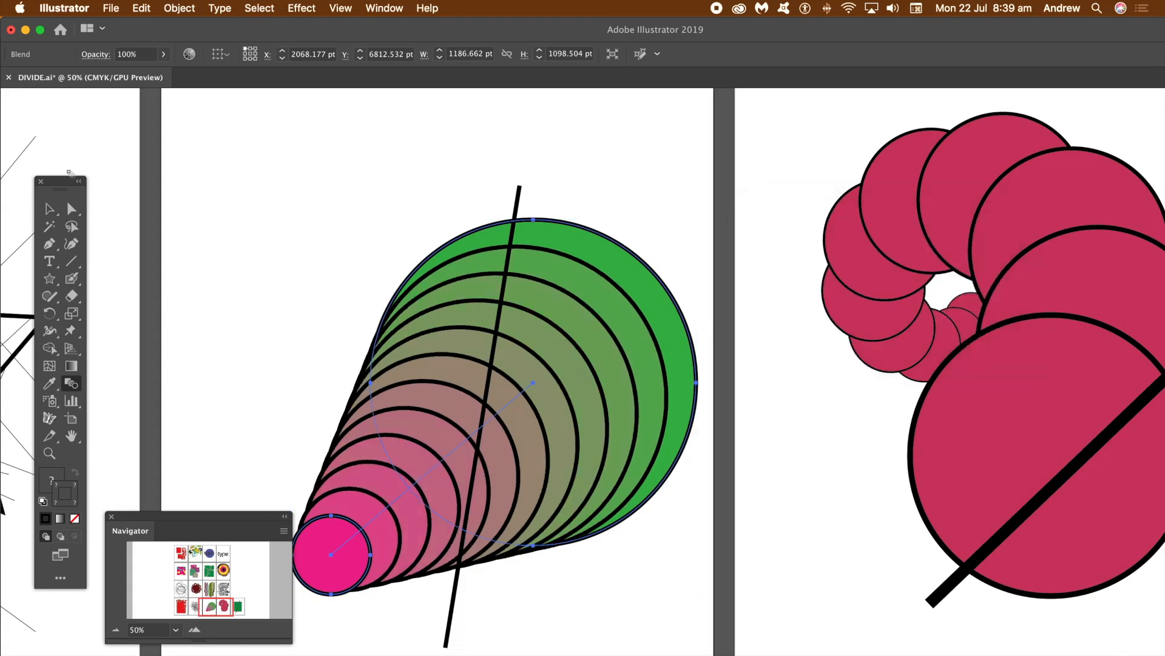
- Try dividing the unexpanded circle blend with the diagonal line, and undo the division
{"action": "left_click", "coordinate": [51, 204]}
{"action": "left_click", "coordinate": [520, 188]}
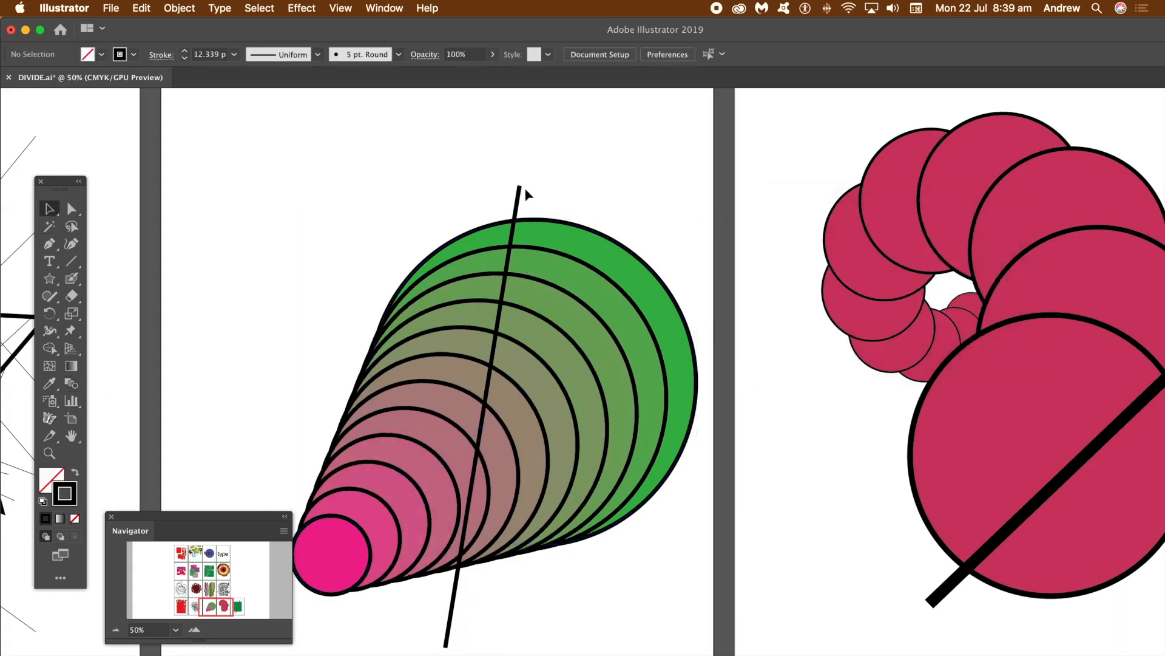
{"action": "key", "text": "super+alt+shift+d"}
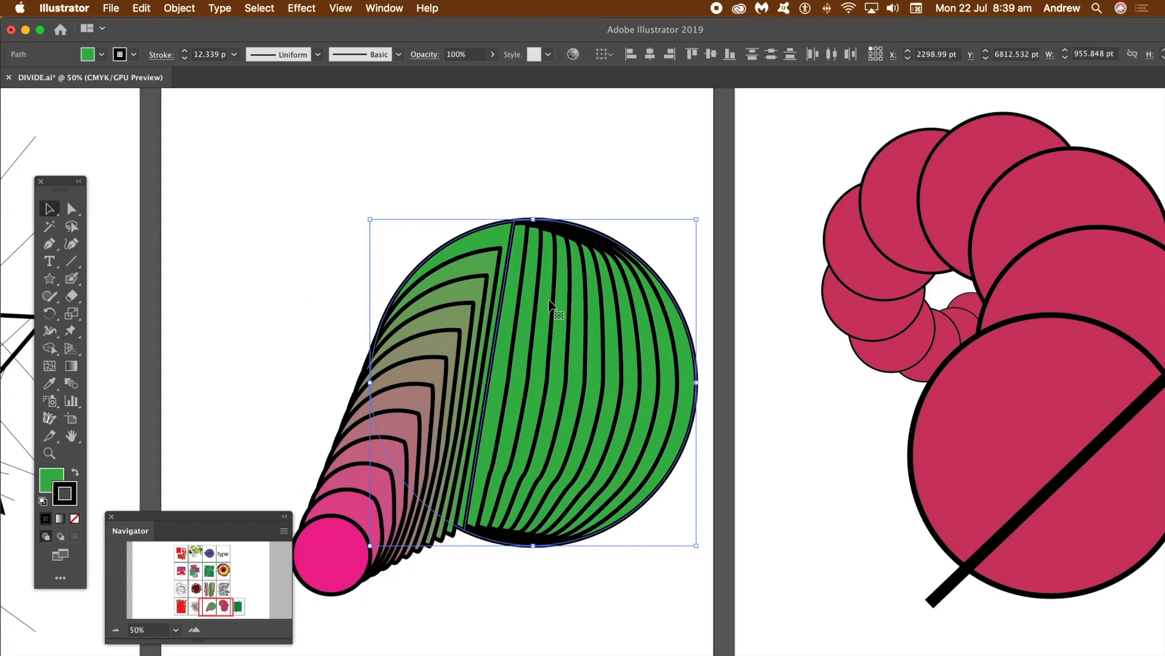
{"action": "key", "text": "super+z"}
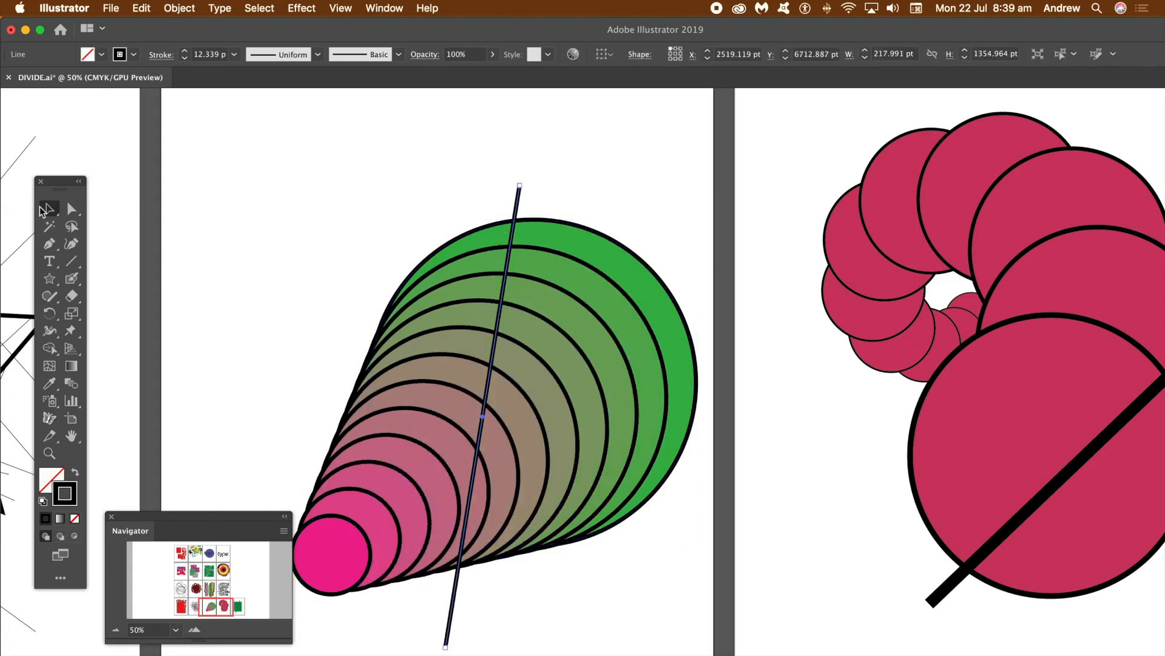
- Expand the circle blend with Object, Fill and Stroke enabled, and deselect it
{"action": "left_click", "coordinate": [675, 210]}
{"action": "left_click", "coordinate": [645, 293]}
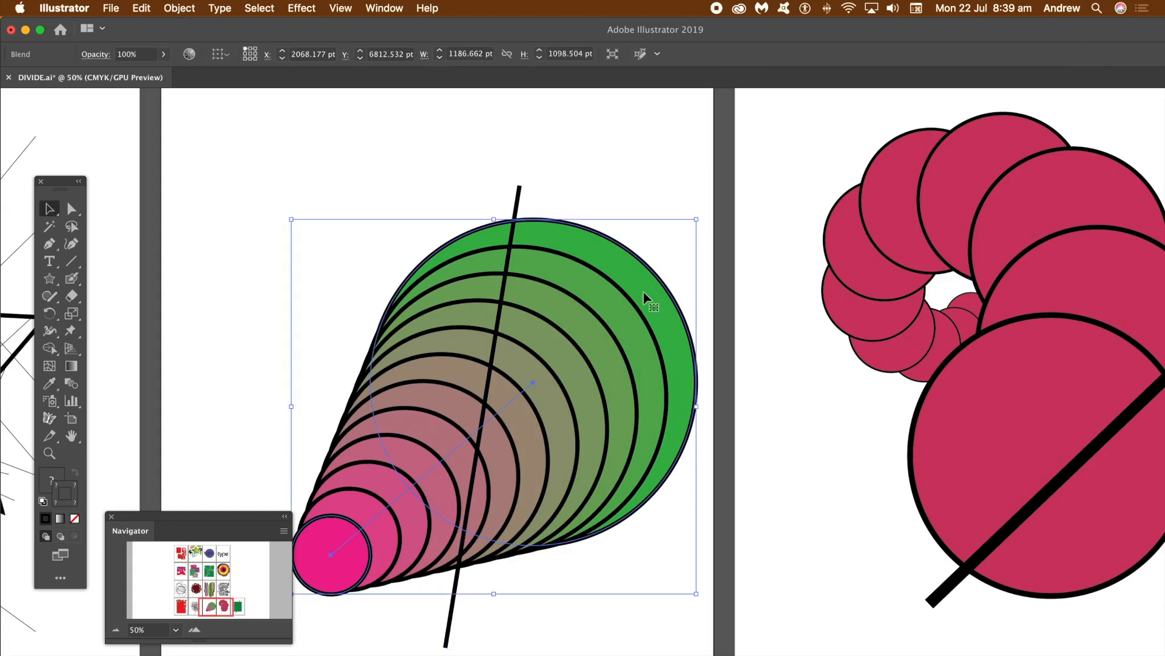
{"action": "left_click", "coordinate": [181, 8]}
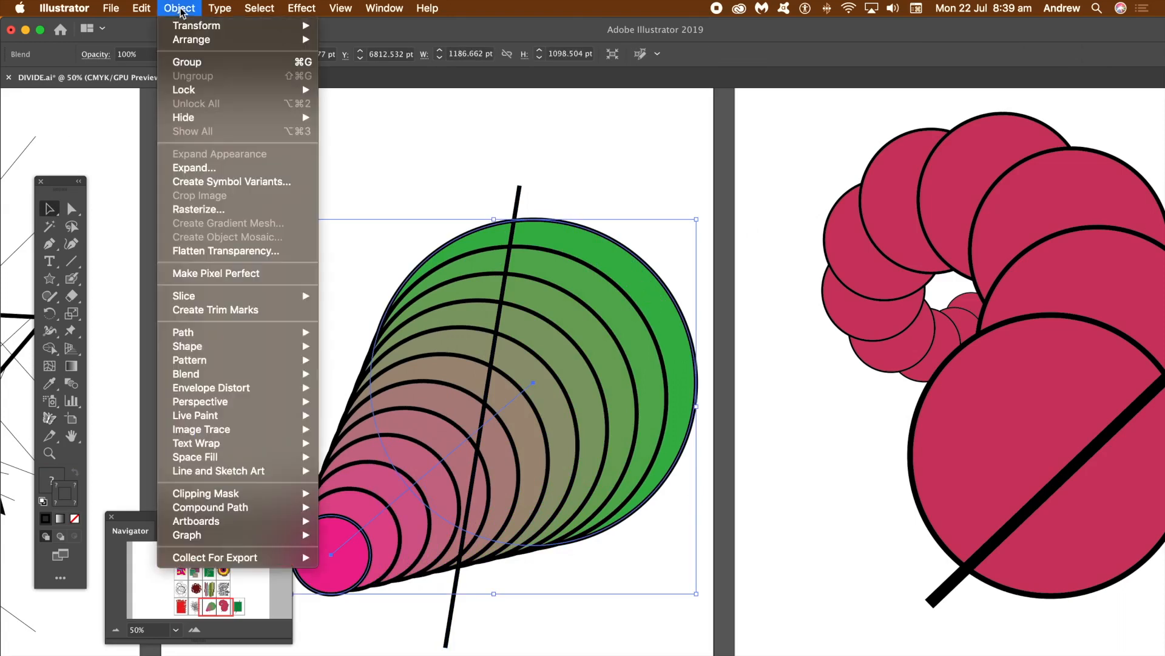
{"action": "left_click", "coordinate": [205, 168]}
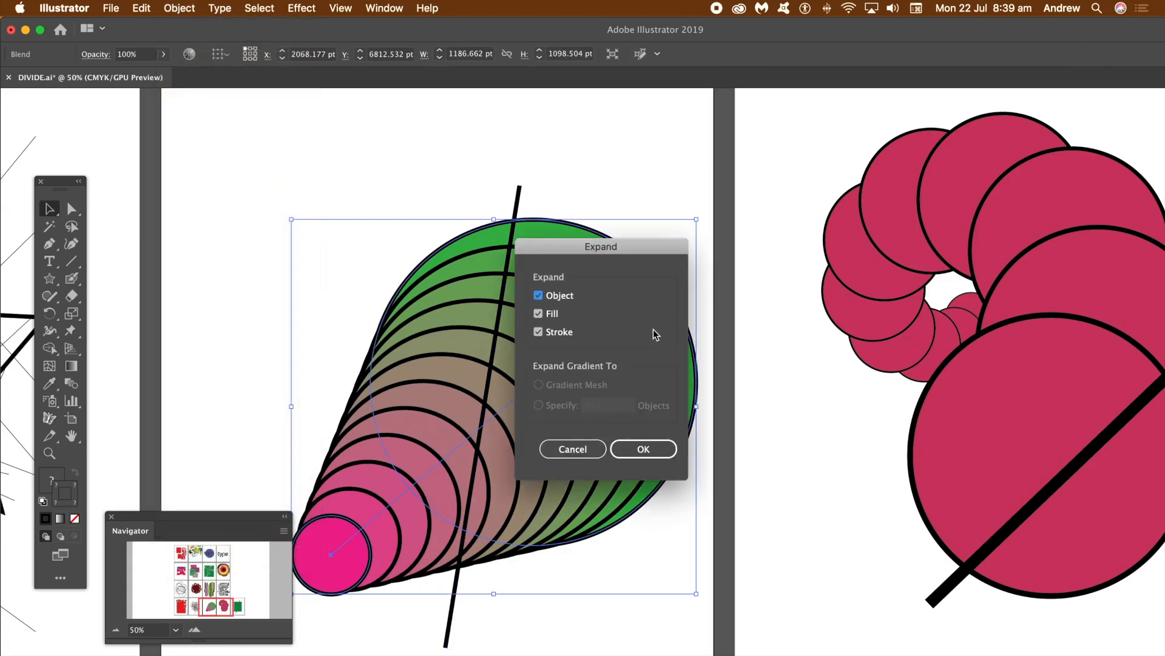
{"action": "left_click", "coordinate": [641, 448]}
{"action": "left_click", "coordinate": [433, 204]}
- Divide the expanded circles with the diagonal line, ungroup the resulting pieces, and deselect them
{"action": "left_click", "coordinate": [517, 203]}
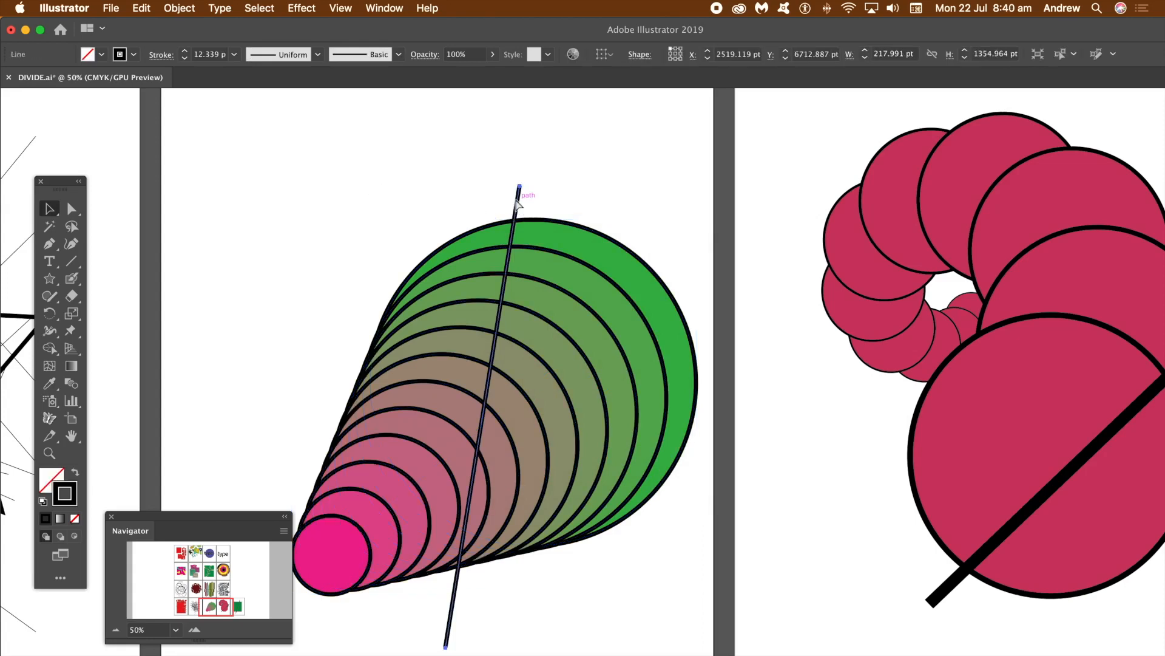
{"action": "key", "text": "super+d"}
{"action": "left_click", "coordinate": [441, 186]}
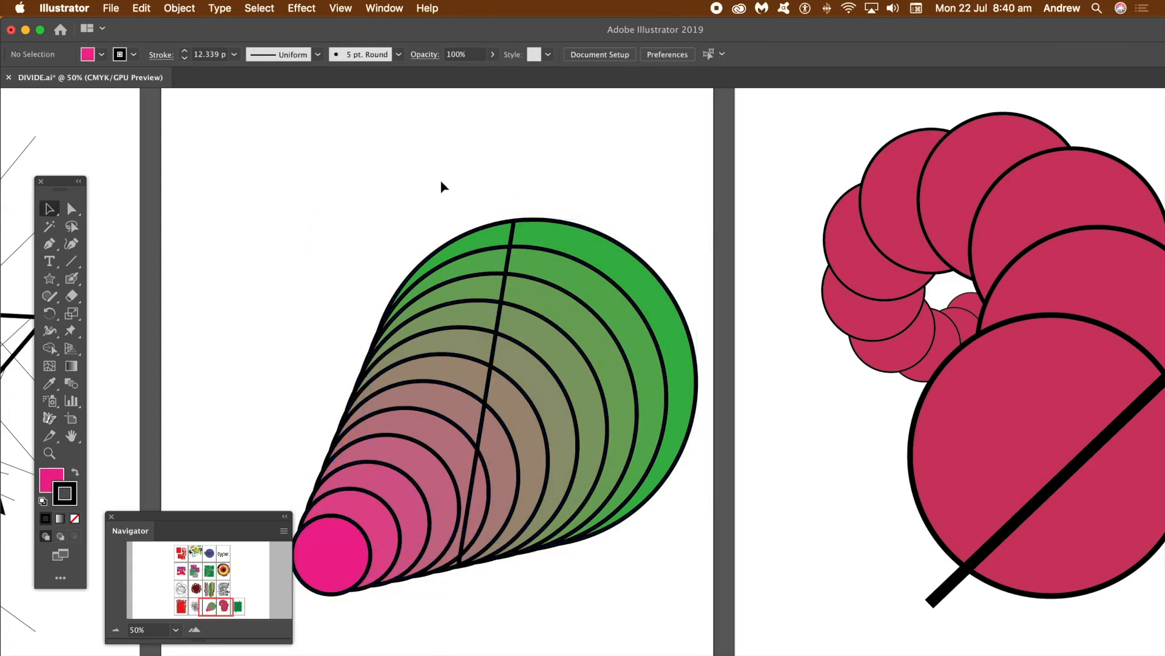
{"action": "left_click", "coordinate": [470, 247]}
{"action": "left_click", "coordinate": [179, 8]}
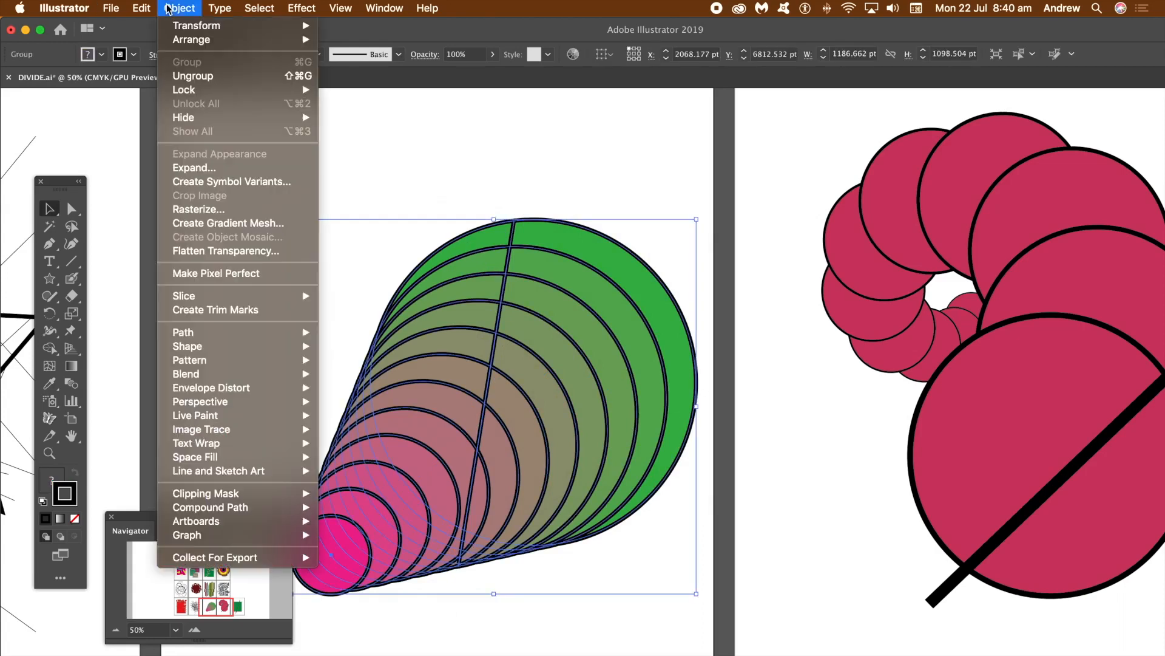
{"action": "left_click", "coordinate": [270, 76]}
{"action": "left_click", "coordinate": [499, 195]}
- Pull the two halves of the largest green circle apart and shift several smaller green right-hand halves outward
{"action": "left_click_drag", "start_coordinate": [468, 233], "coordinate": [443, 212]}
{"action": "left_click_drag", "start_coordinate": [569, 233], "coordinate": [587, 217]}
{"action": "left_click_drag", "start_coordinate": [553, 281], "coordinate": [553, 404]}
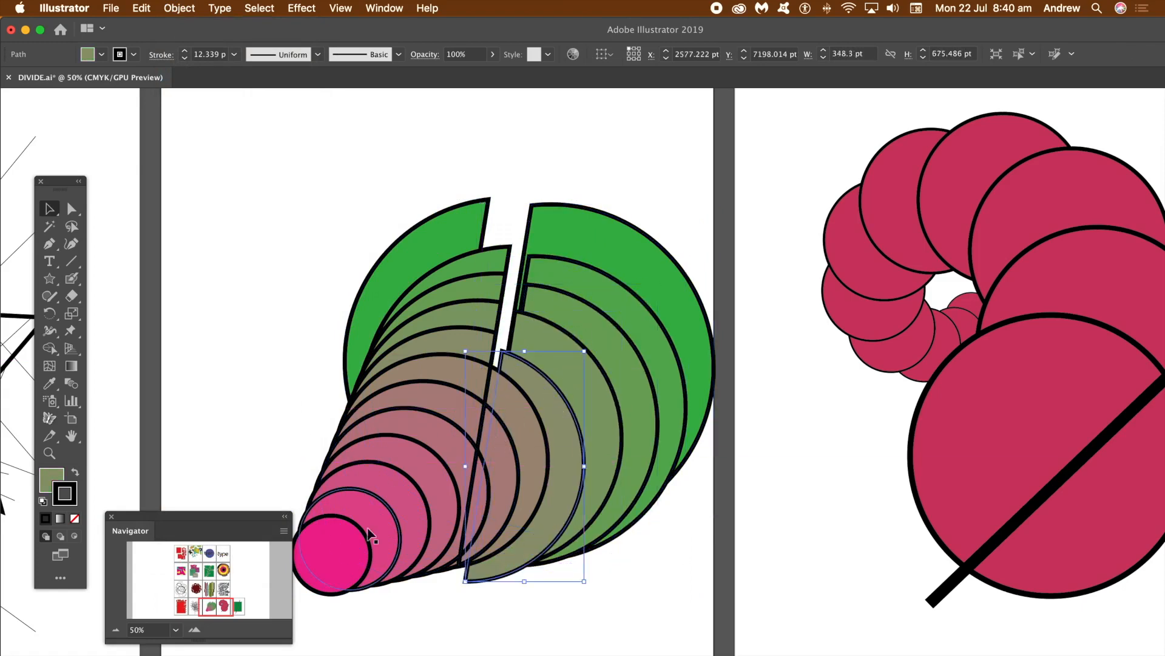
- Move the small pink circles away from the narrow end of the stack and spread more cut right-hand halves outward
{"action": "mouse_move", "coordinate": [330, 554]}
{"action": "left_mouse_down"}
{"action": "mouse_move", "coordinate": [334, 577]}
{"action": "mouse_move", "coordinate": [331, 567]}
{"action": "left_mouse_up"}
{"action": "left_click_drag", "start_coordinate": [362, 502], "coordinate": [323, 492]}
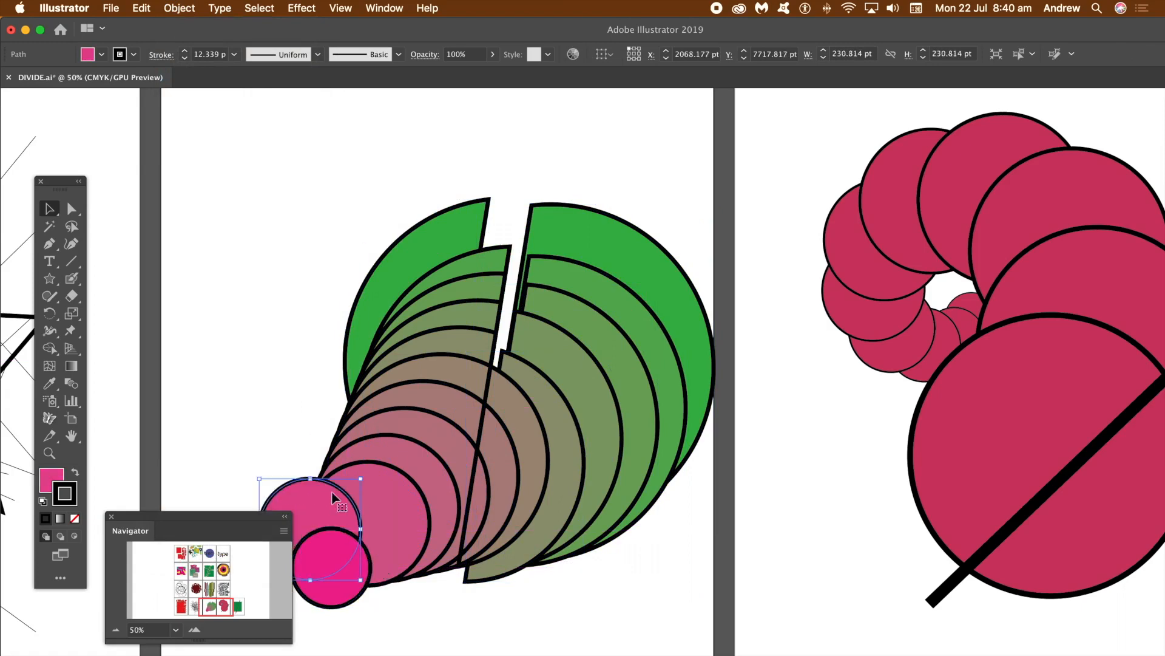
{"action": "left_click_drag", "start_coordinate": [393, 495], "coordinate": [405, 458]}
{"action": "left_click_drag", "start_coordinate": [483, 500], "coordinate": [505, 510]}
{"action": "left_click_drag", "start_coordinate": [501, 437], "coordinate": [601, 449]}
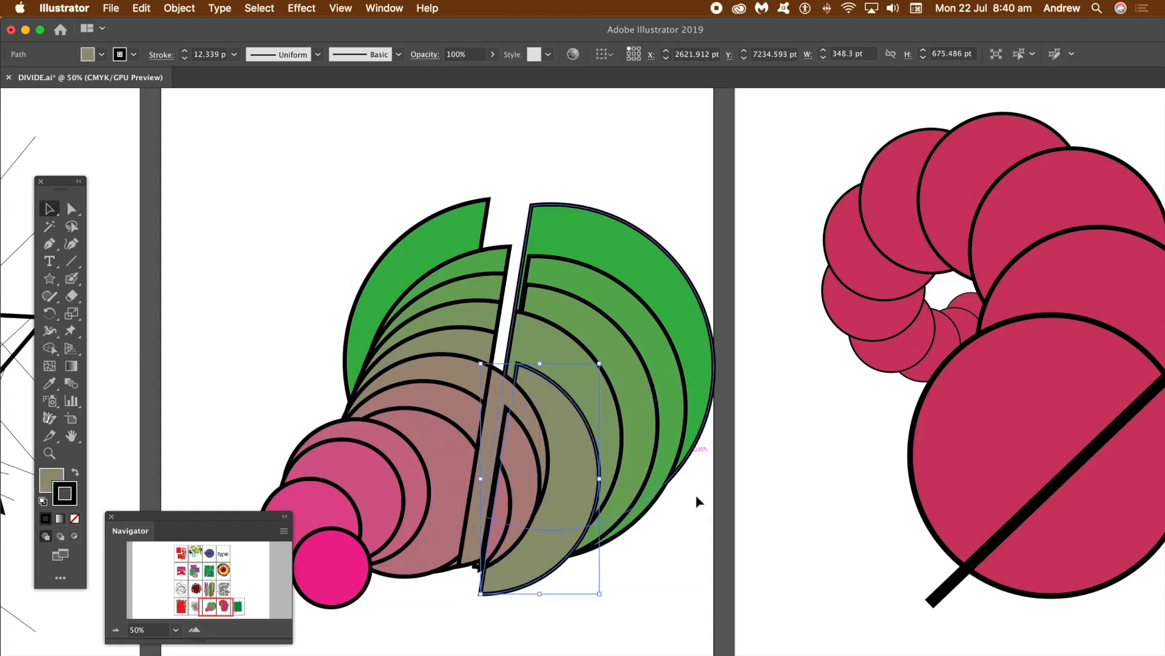
- Select the large front circle of the red spiral and examine the available Distort & Transform effects without applying any
{"action": "left_click_drag", "start_coordinate": [224, 603], "coordinate": [228, 607]}
{"action": "left_click", "coordinate": [663, 433]}
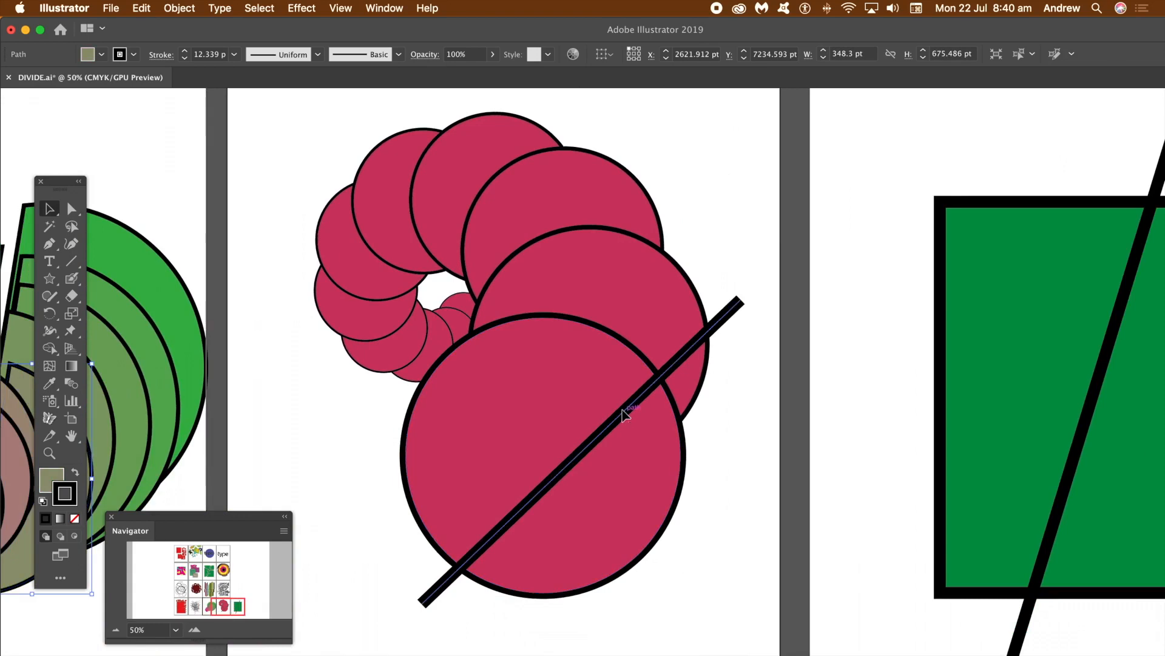
{"action": "left_click", "coordinate": [517, 289]}
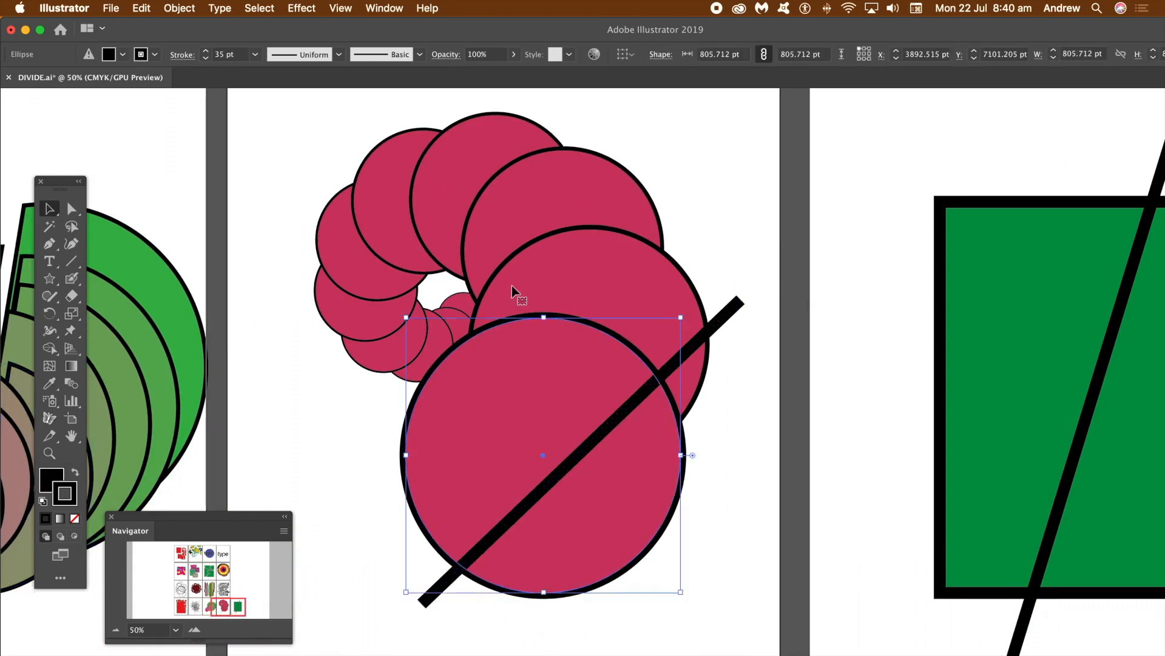
{"action": "left_click", "coordinate": [302, 8]}
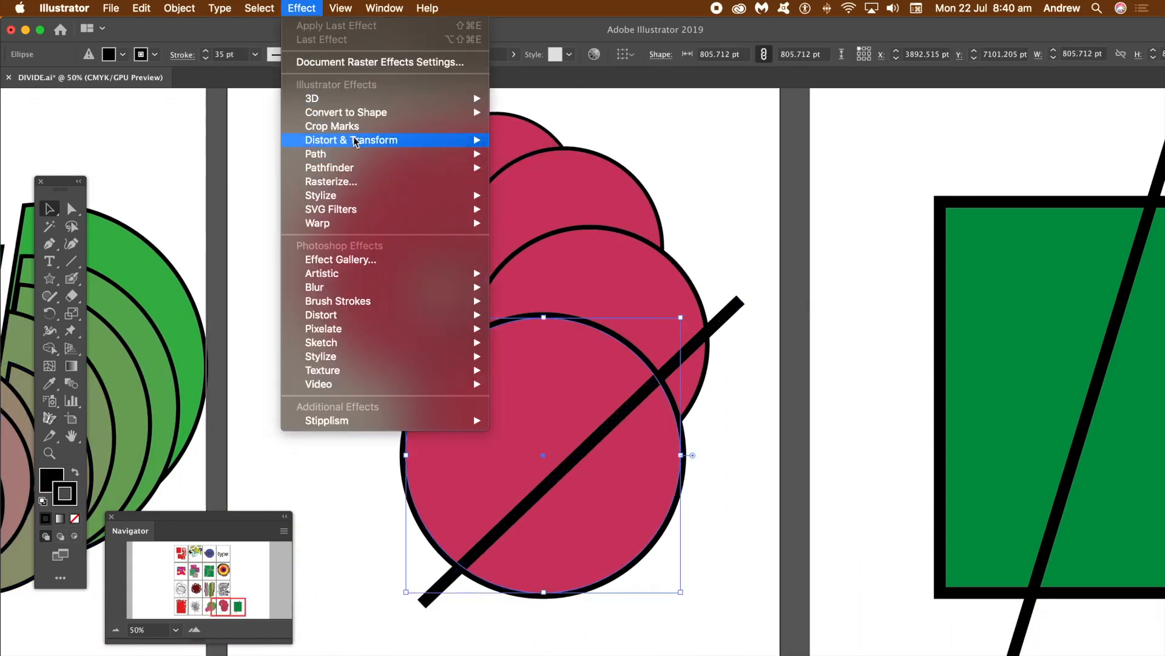
{"action": "mouse_move", "coordinate": [425, 140]}
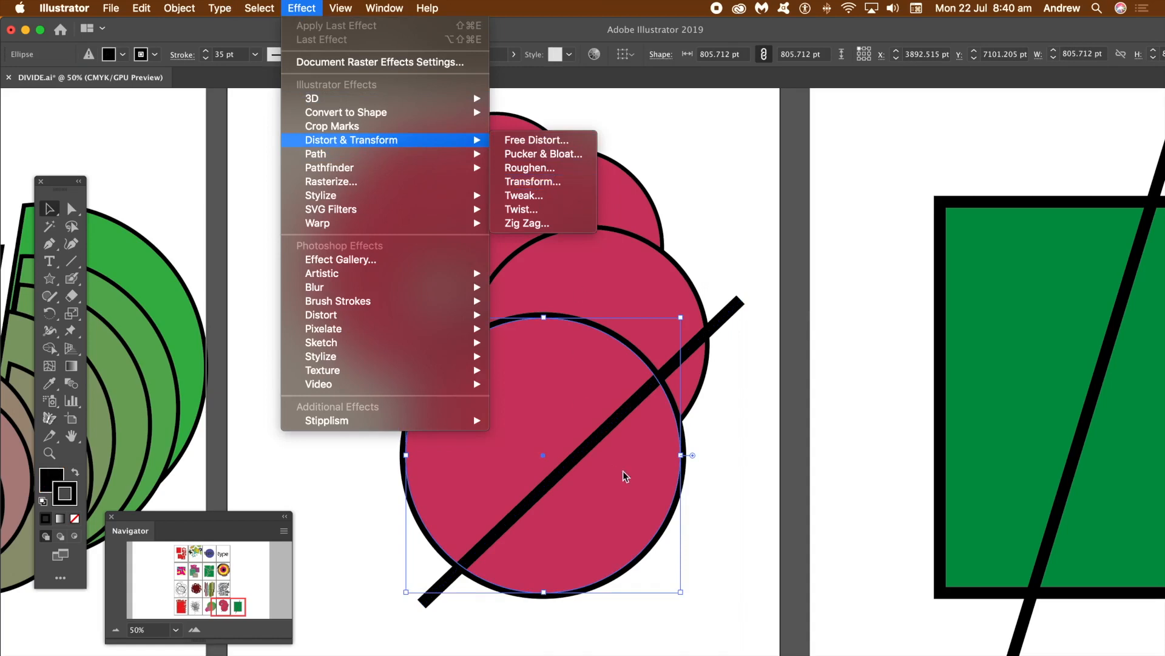
{"action": "left_click", "coordinate": [770, 458]}
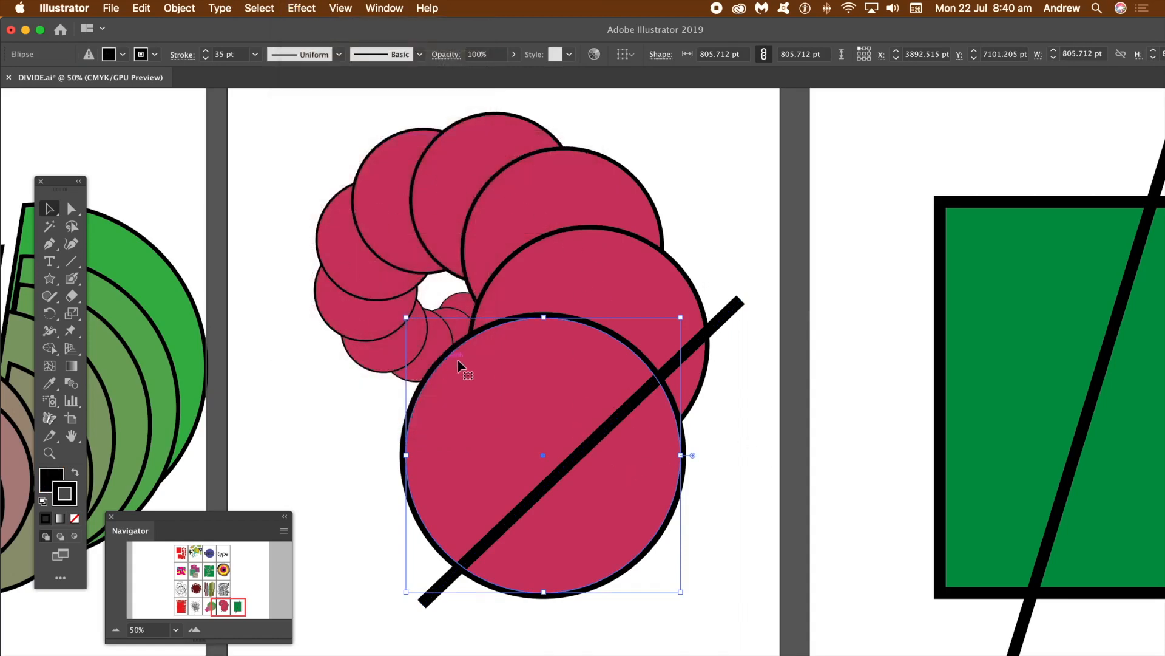
- Shift the thick diagonal line slightly up and to the left, divide the front red circle with it, and undo the division
{"action": "left_click_drag", "start_coordinate": [728, 312], "coordinate": [718, 299]}
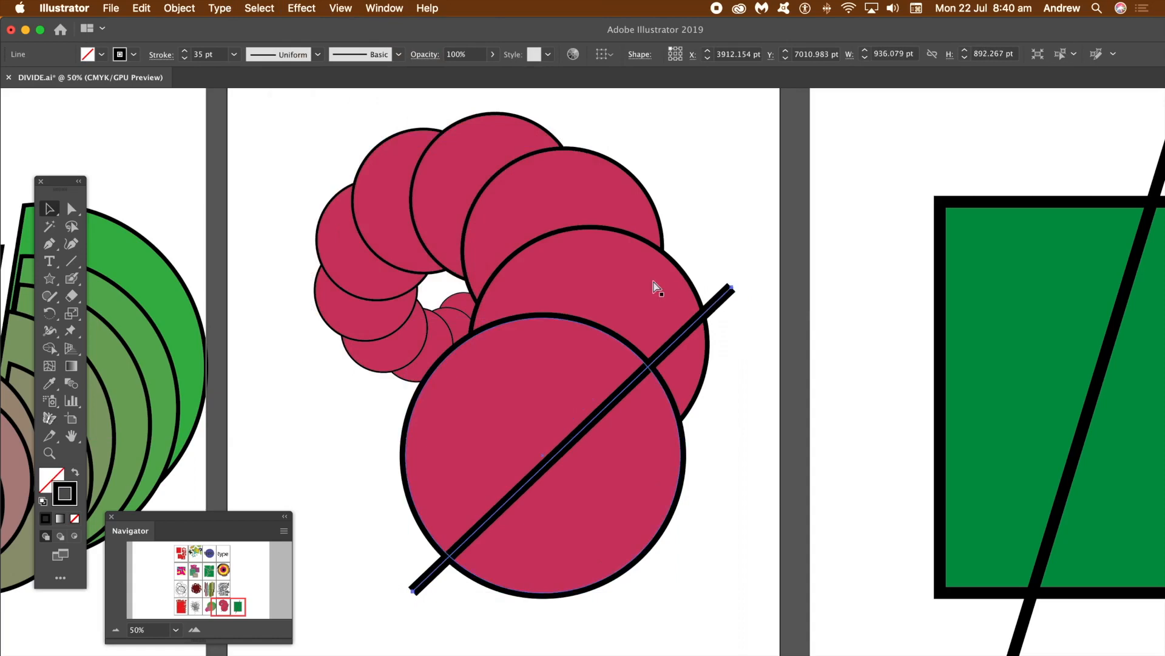
{"action": "key", "text": "super+d"}
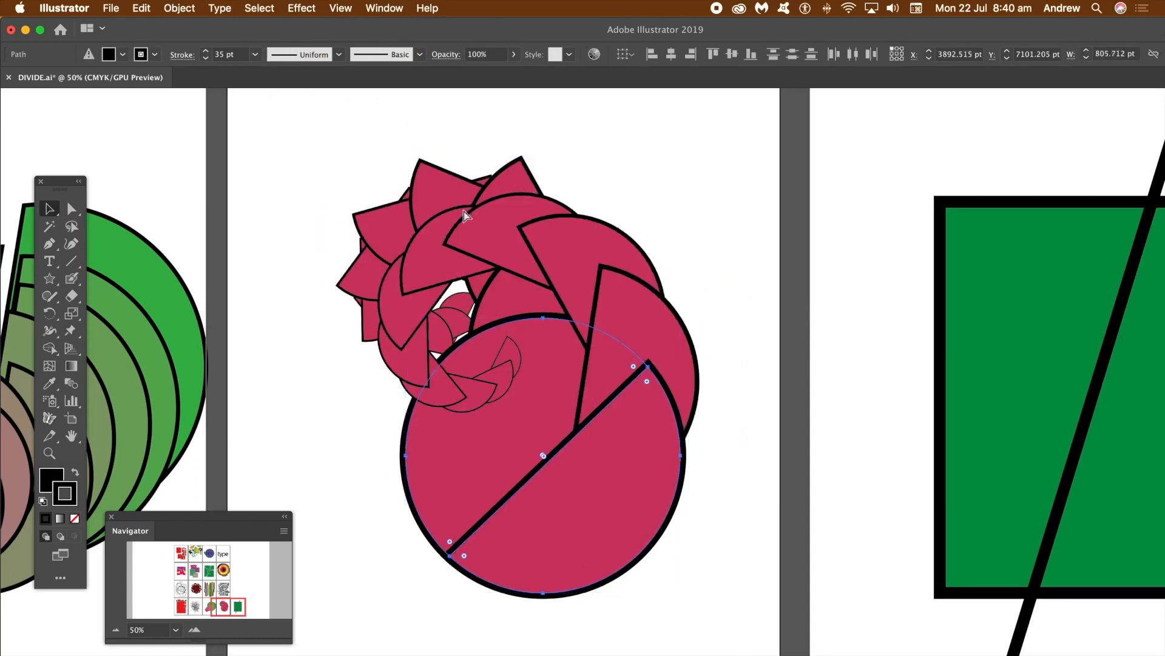
{"action": "key", "text": "super+z"}
- Move the diagonal line over the front red circle's upper-left edge, divide the circle with it, and undo the division
{"action": "left_click_drag", "start_coordinate": [710, 313], "coordinate": [602, 244]}
{"action": "key", "text": "super+d"}
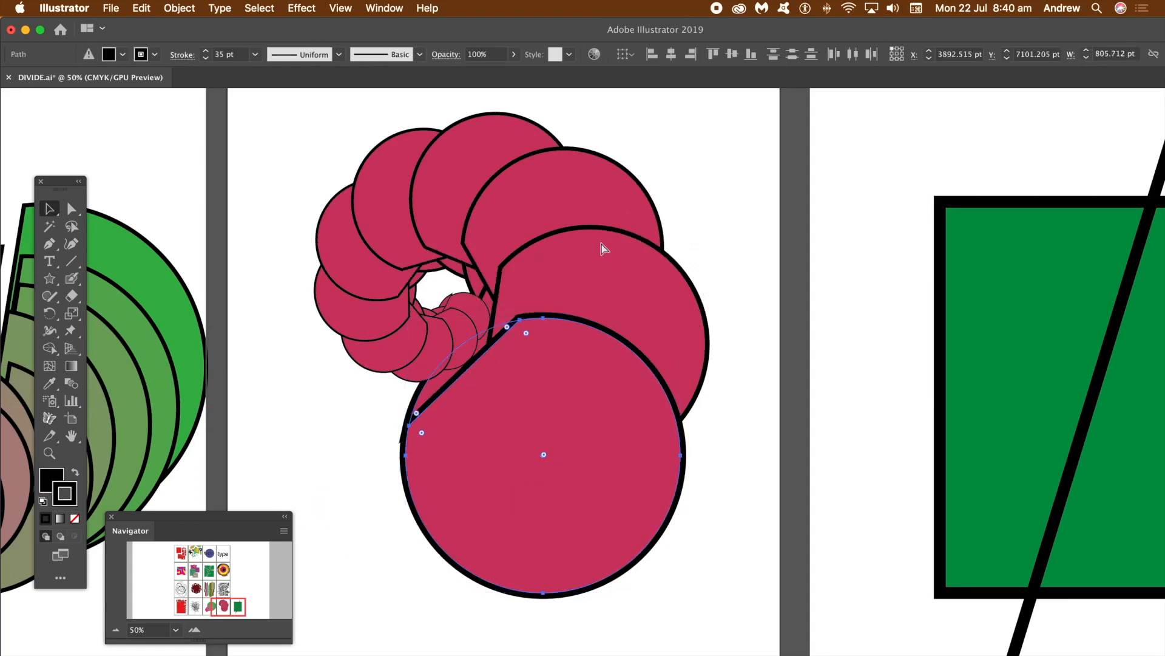
{"action": "key", "text": "super+z"}
- Rotate the line to nearly horizontal across the front red circle, divide the circle with it, and undo the division
{"action": "left_click_drag", "start_coordinate": [630, 216], "coordinate": [683, 391]}
{"action": "left_click_drag", "start_coordinate": [538, 385], "coordinate": [590, 446]}
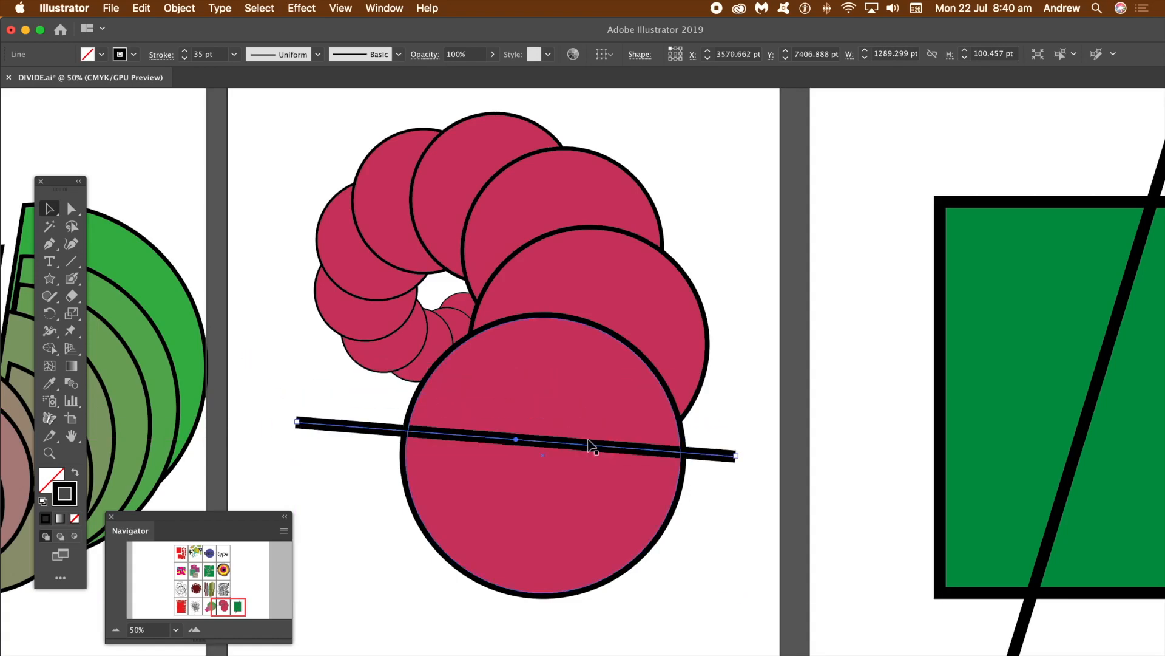
{"action": "key", "text": "super+4"}
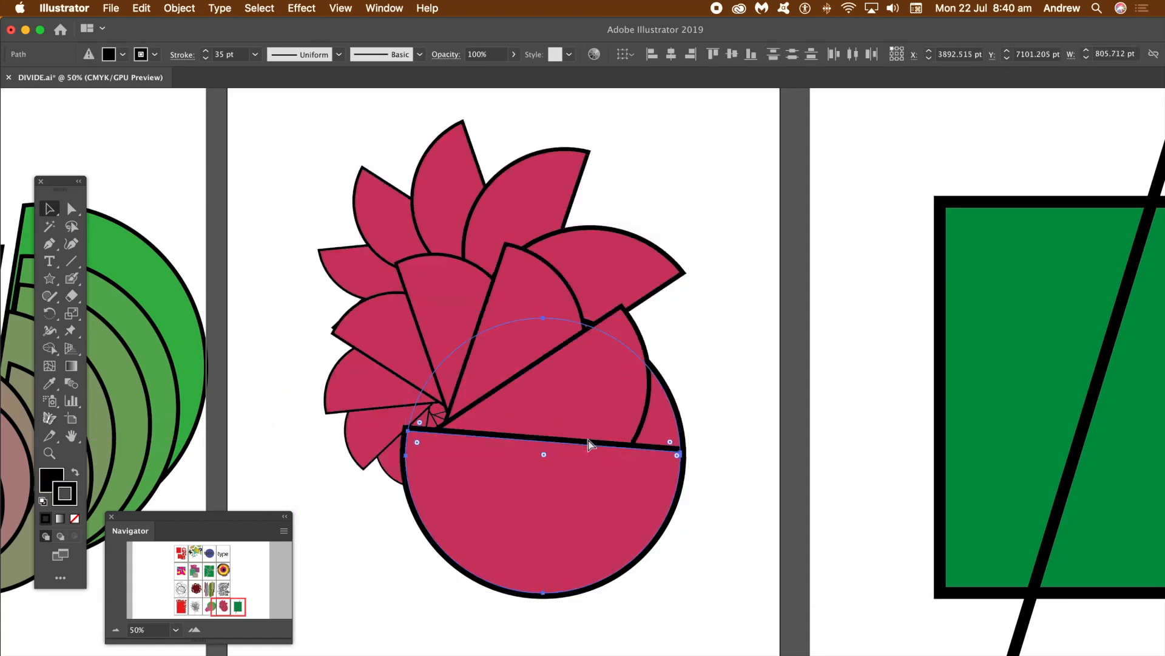
{"action": "key", "text": "super+z"}
- Try dividing the front red circle with the line tilted more steeply, undo the division, and delete the line
{"action": "left_click_drag", "start_coordinate": [742, 455], "coordinate": [709, 576]}
{"action": "key", "text": "super+4"}
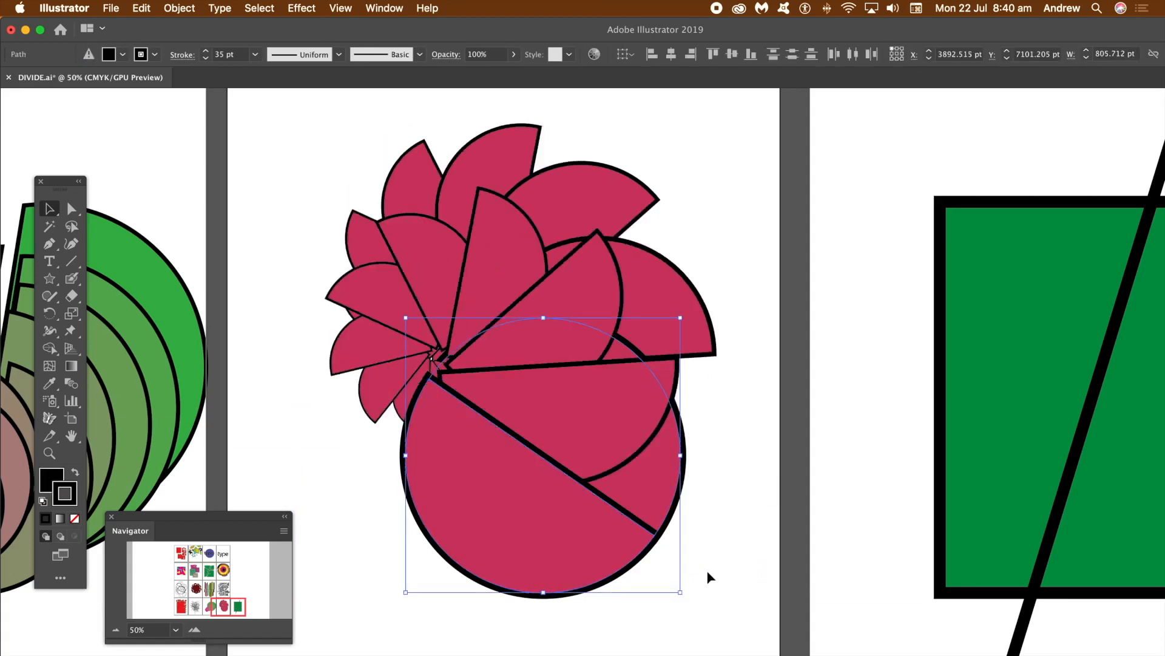
{"action": "key", "text": "super+z"}
{"action": "key", "text": "Delete"}
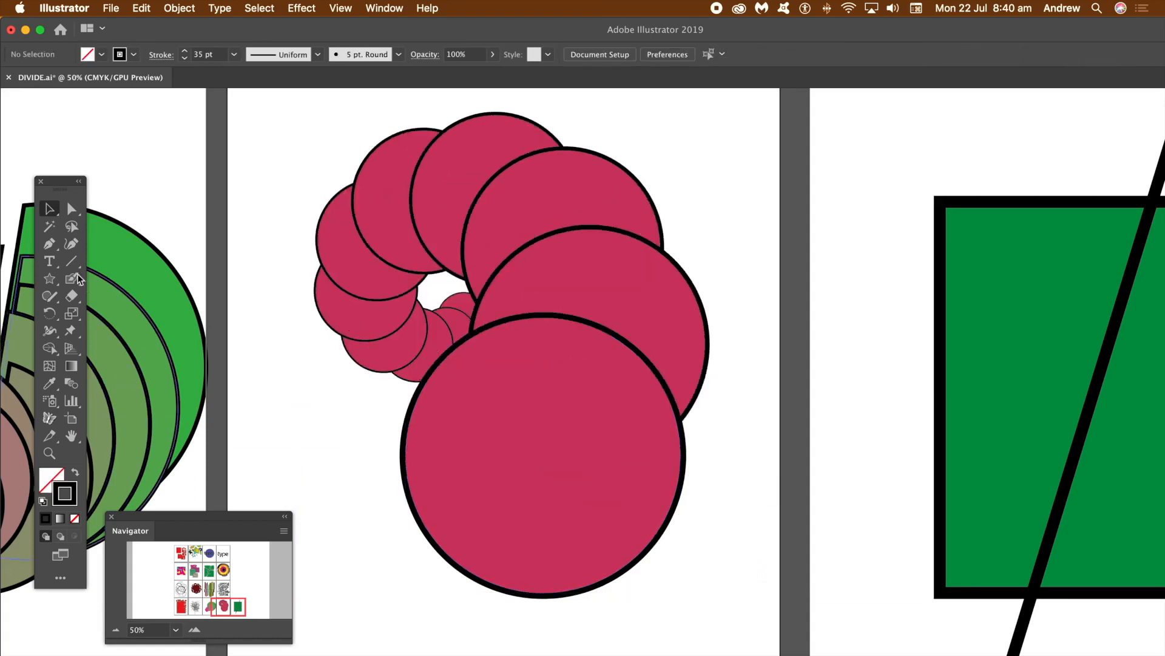
- Draw a winding open path through the front red circle with the Curvature tool, starting and ending outside its edge
{"action": "left_click", "coordinate": [71, 246]}
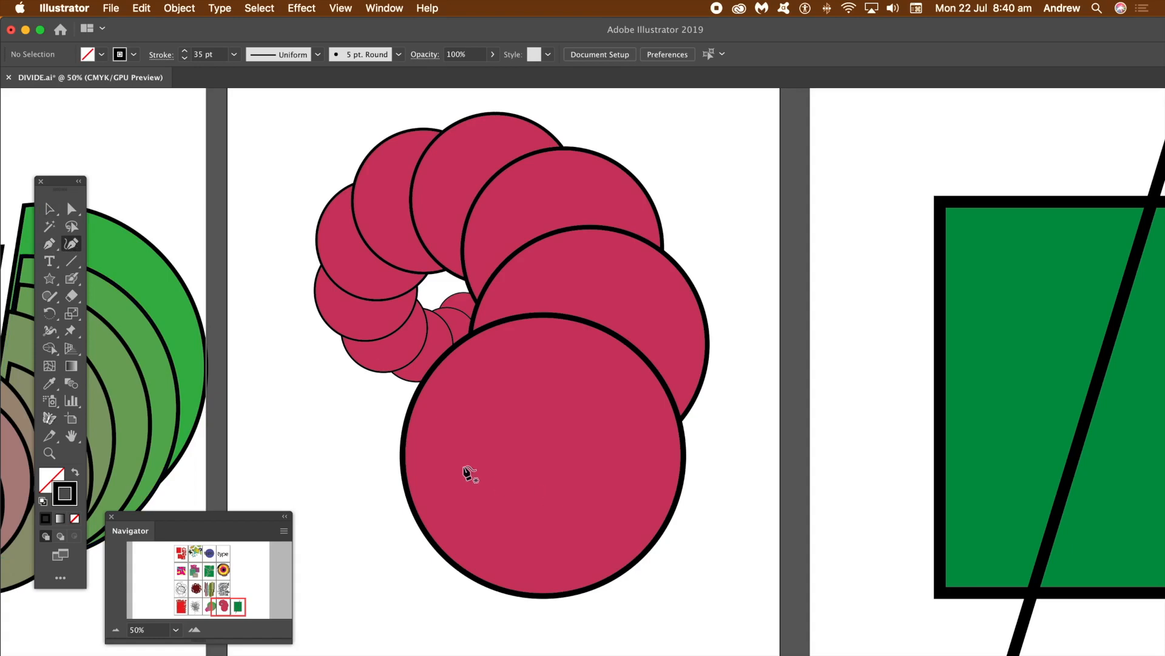
{"action": "left_click", "coordinate": [376, 419]}
{"action": "left_click", "coordinate": [390, 540]}
{"action": "left_click", "coordinate": [524, 501]}
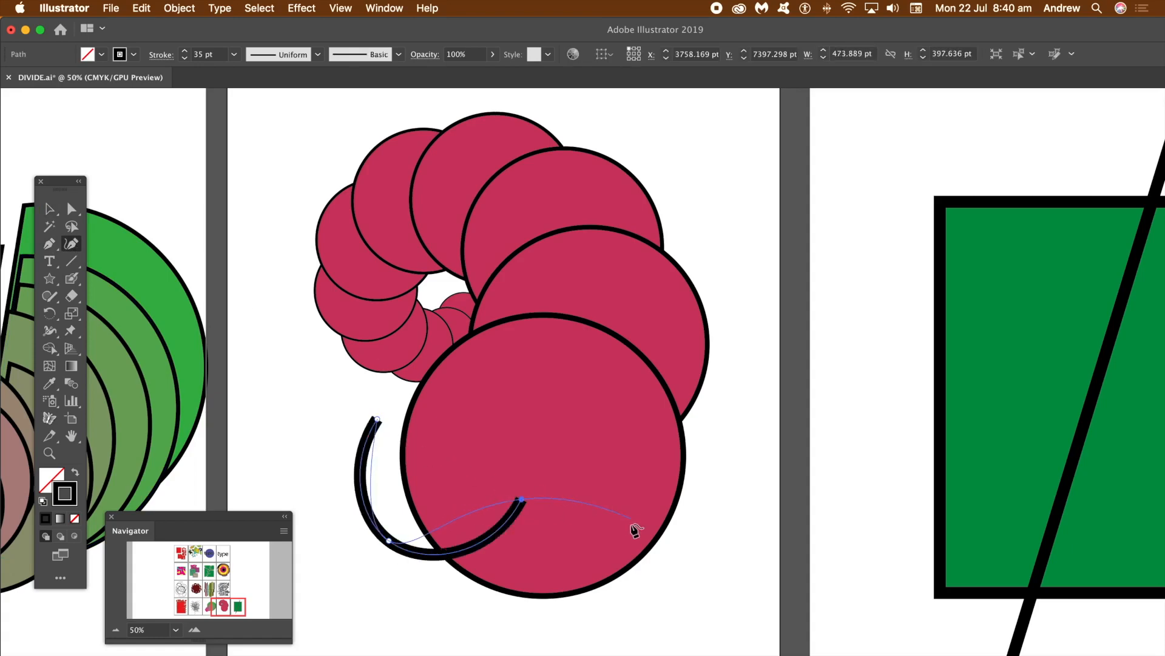
{"action": "left_click", "coordinate": [637, 582]}
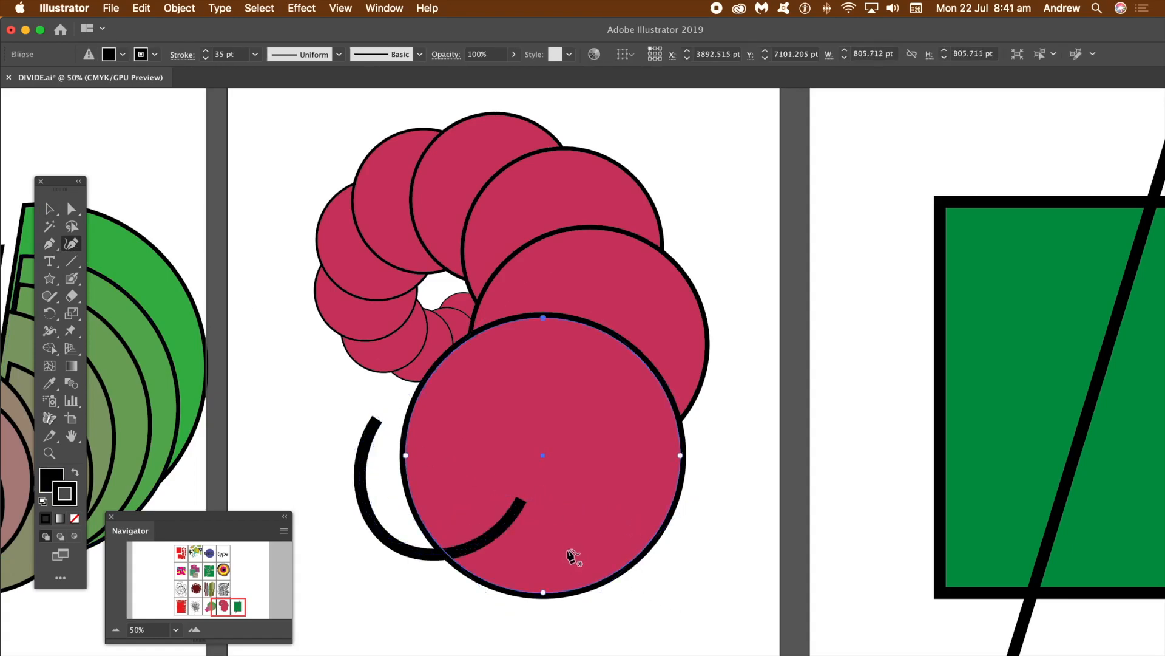
{"action": "left_click", "coordinate": [522, 499]}
{"action": "left_click", "coordinate": [574, 528]}
{"action": "left_click", "coordinate": [660, 606]}
{"action": "left_click", "coordinate": [731, 499]}
{"action": "left_click", "coordinate": [620, 466]}
{"action": "left_click", "coordinate": [473, 423]}
{"action": "left_click", "coordinate": [604, 393]}
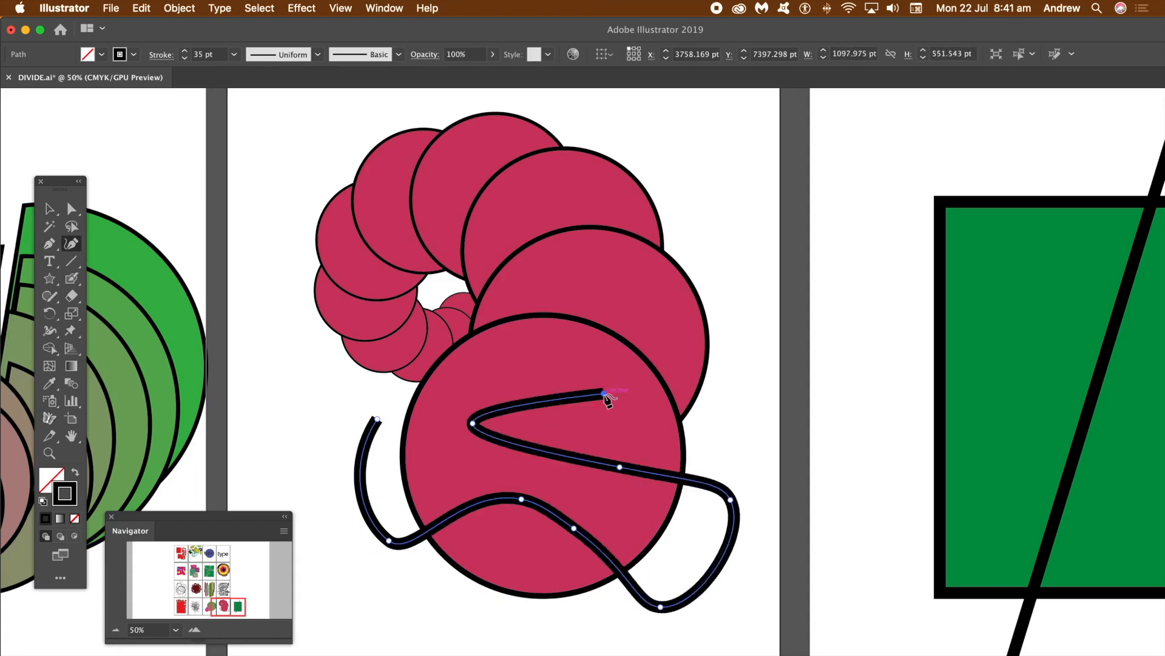
{"action": "left_click", "coordinate": [723, 428]}
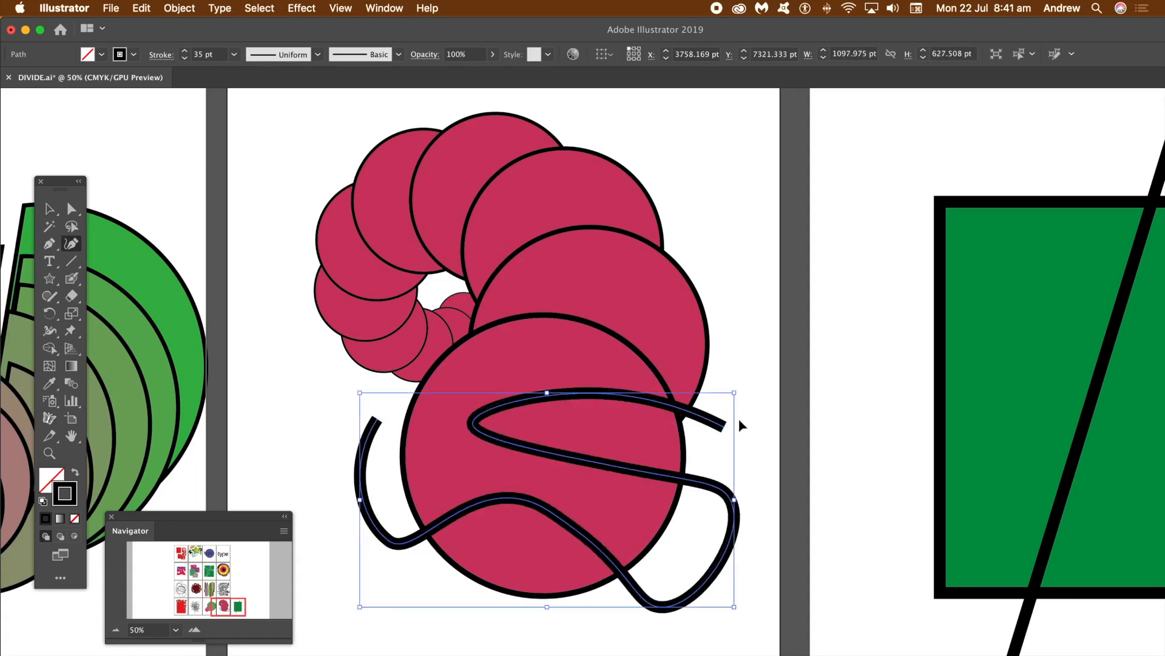
- Divide the front red circle with the winding curve, and undo both the division and the whole curve
{"action": "key", "text": "super+4"}
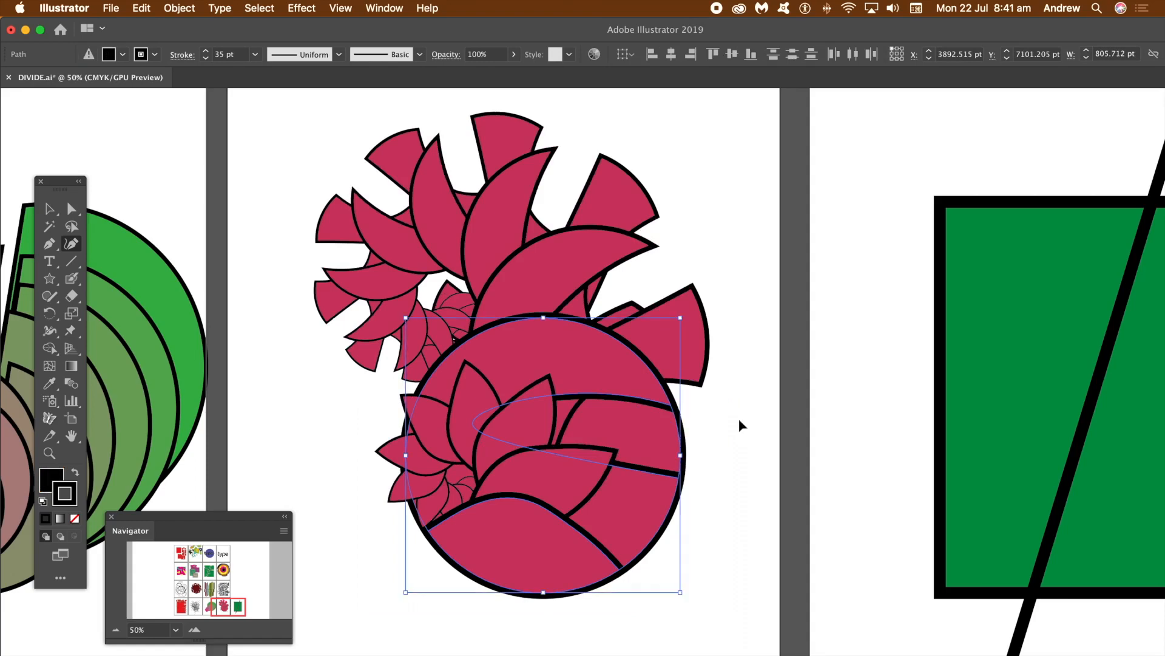
{"action": "key", "text": "super+z"}
{"action": "key", "text": "super+z"}
{"action": "key", "text": "super+z"}
{"action": "key", "text": "super+z"}
{"action": "key", "text": "super+z"}
{"action": "key", "text": "super+z"}
{"action": "key", "text": "super+z"}
{"action": "key", "text": "super+z"}
{"action": "key", "text": "super+z"}
{"action": "key", "text": "super+z"}
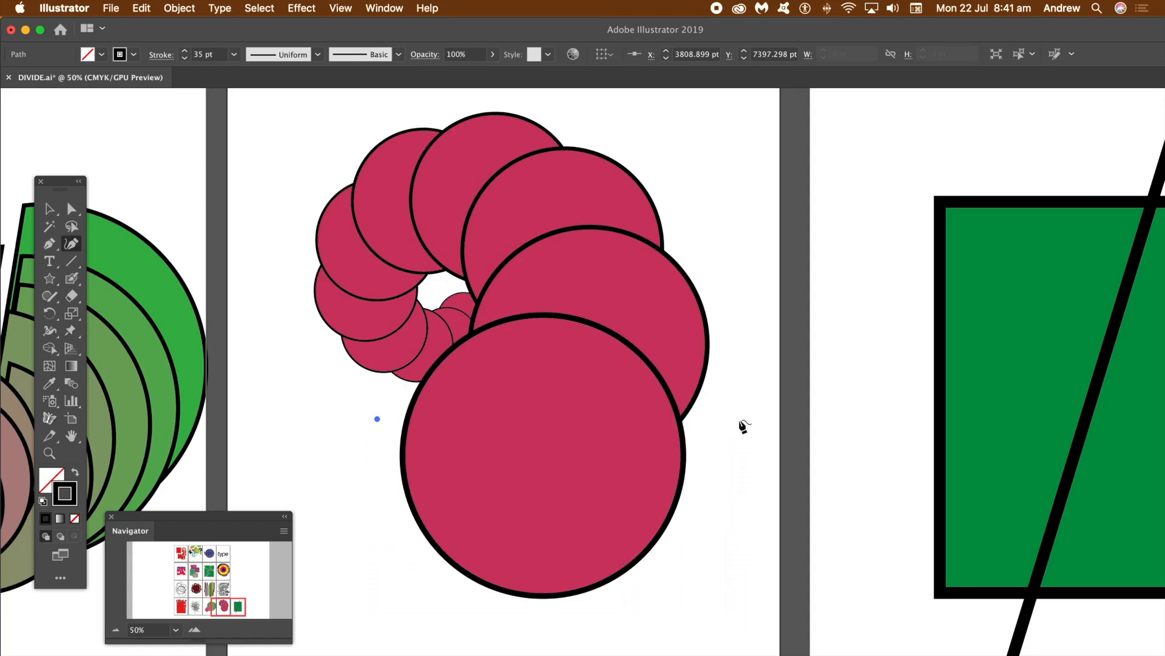
{"action": "key", "text": "super+z"}
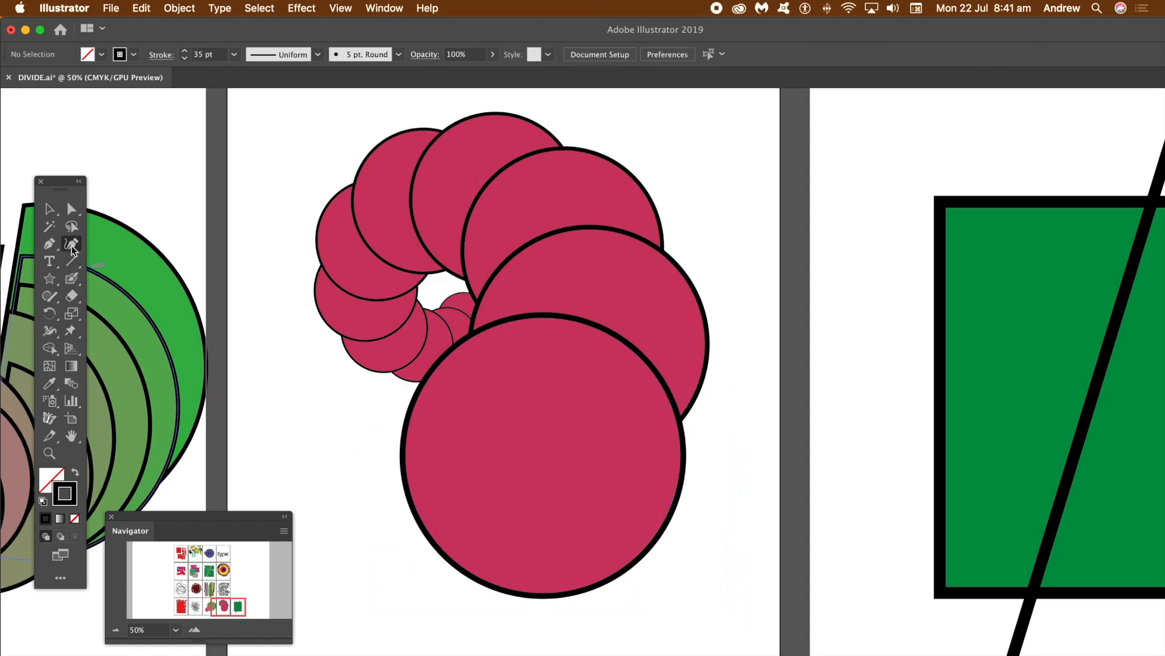
- Draw a straight-sided zigzag path back and forth across the front red circle with the Pen tool, crossing over itself
{"action": "left_click", "coordinate": [54, 246]}
{"action": "left_click", "coordinate": [366, 413]}
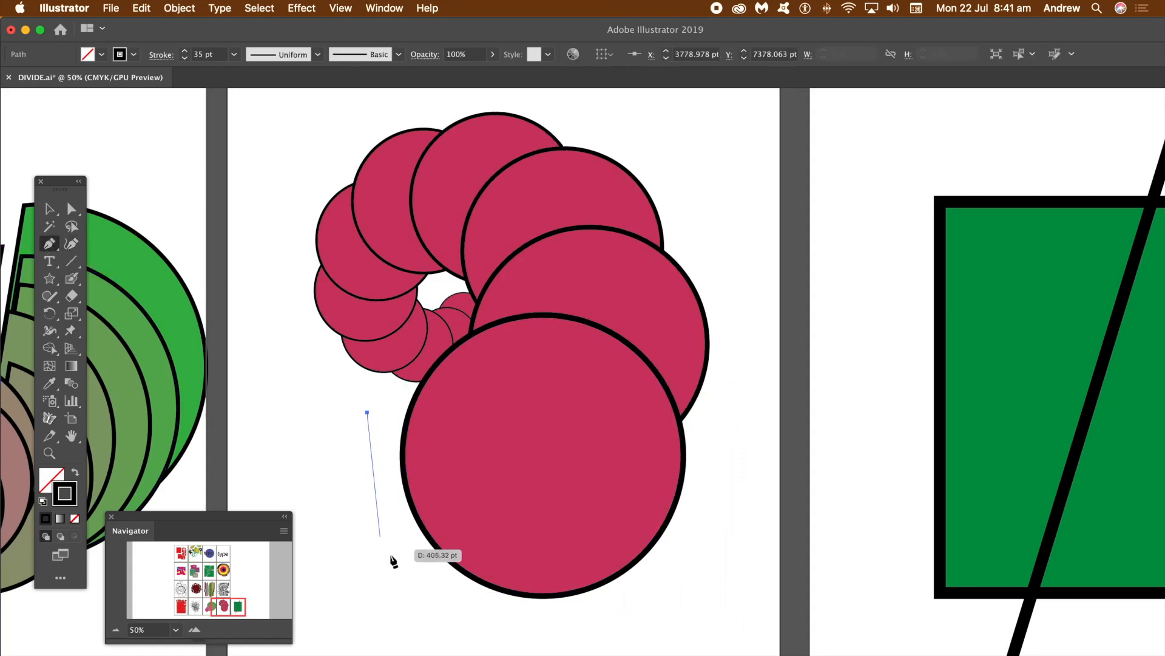
{"action": "left_click", "coordinate": [393, 568]}
{"action": "left_click", "coordinate": [472, 440]}
{"action": "left_click", "coordinate": [515, 623]}
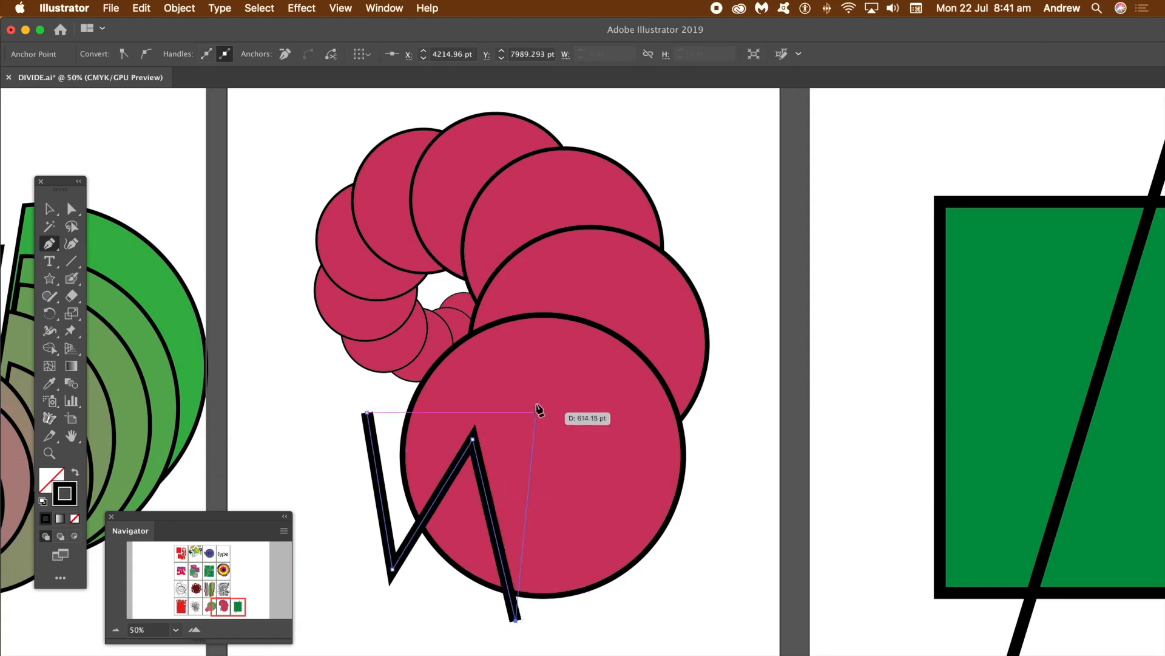
{"action": "left_click", "coordinate": [538, 383]}
{"action": "left_click", "coordinate": [685, 586]}
{"action": "left_click", "coordinate": [755, 437]}
{"action": "left_click", "coordinate": [466, 389]}
{"action": "left_click", "coordinate": [696, 320]}
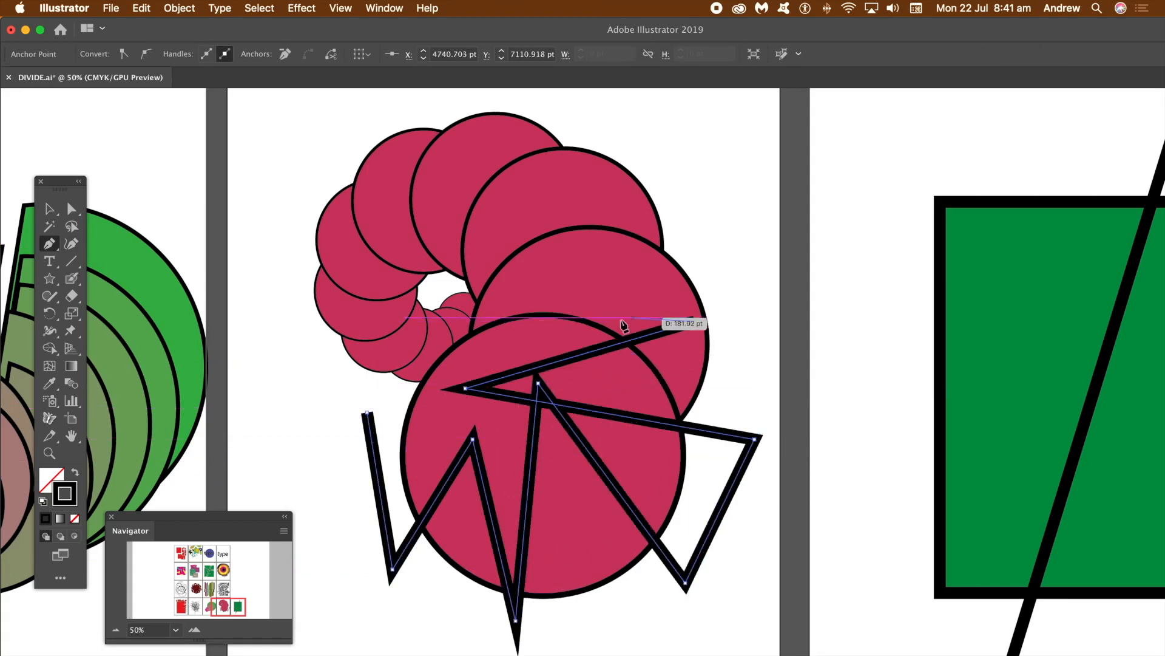
{"action": "left_click", "coordinate": [500, 348]}
{"action": "left_click", "coordinate": [583, 545]}
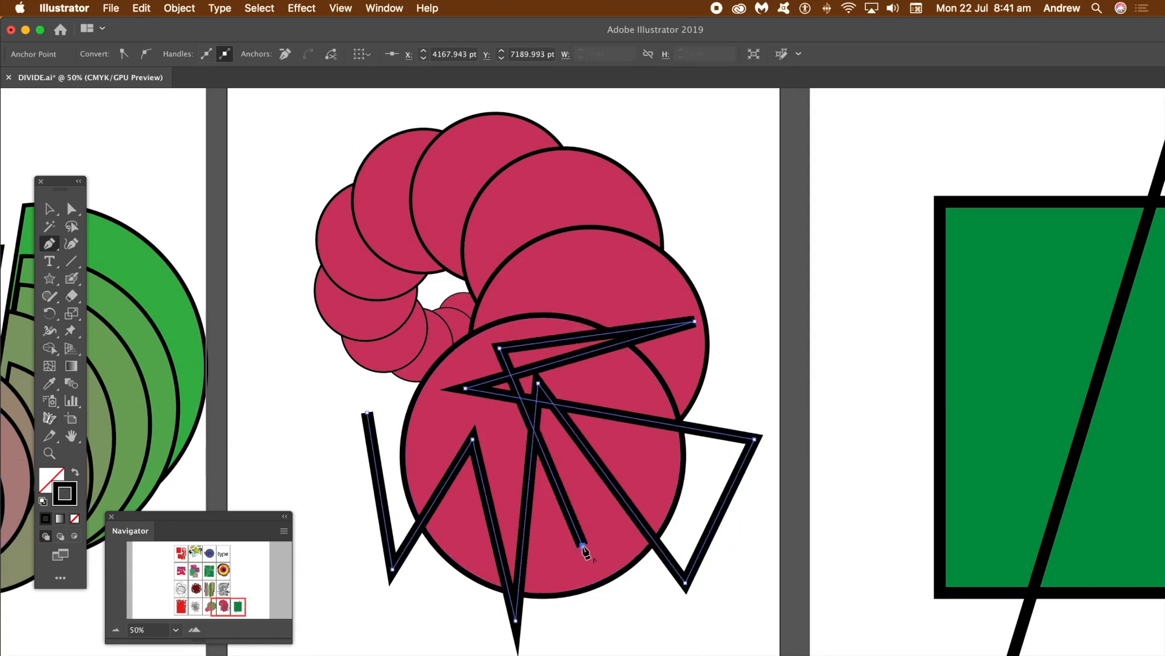
{"action": "left_click", "coordinate": [602, 637]}
- End the zigzag beyond the circle's upper-left edge, divide the front red circle with it, and deselect the pieces
{"action": "left_click", "coordinate": [391, 393]}
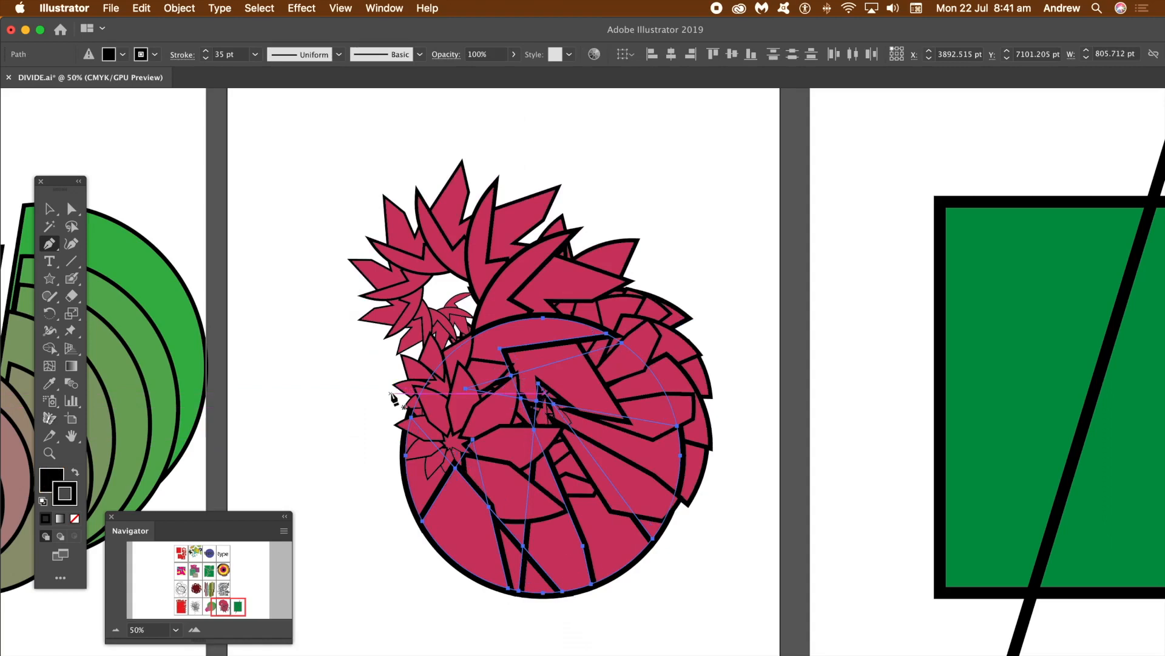
{"action": "key", "text": "v"}
{"action": "left_click", "coordinate": [306, 196]}
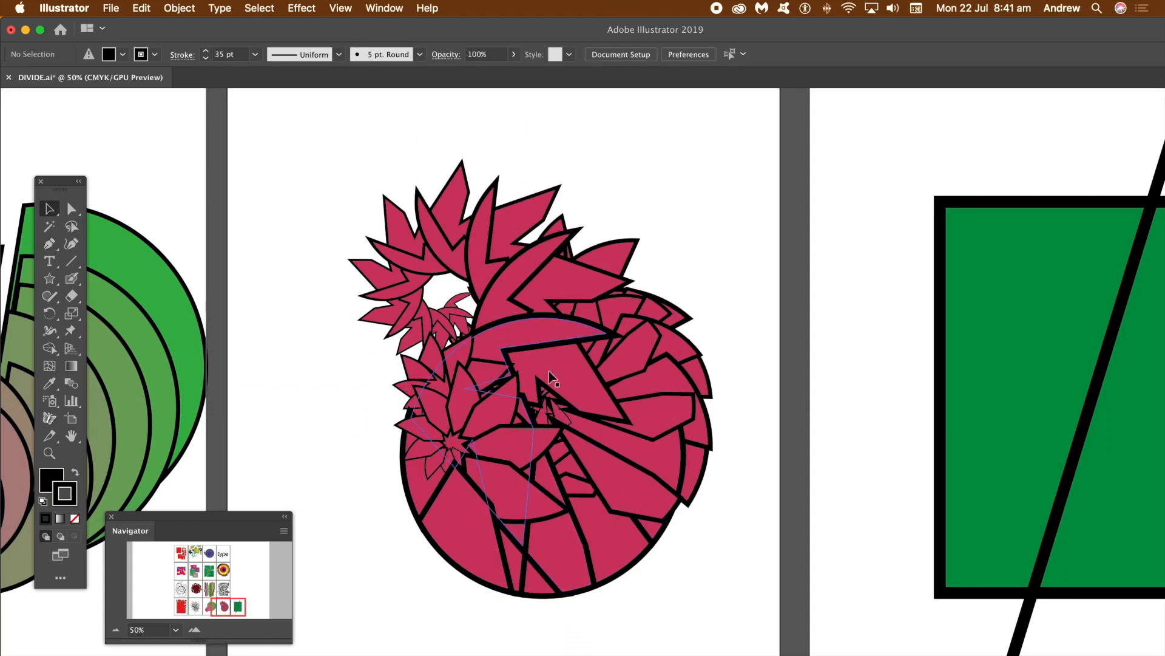
- Examine the Distort & Transform effects and the Transform option without adding another instance of the effect
{"action": "left_click", "coordinate": [301, 8]}
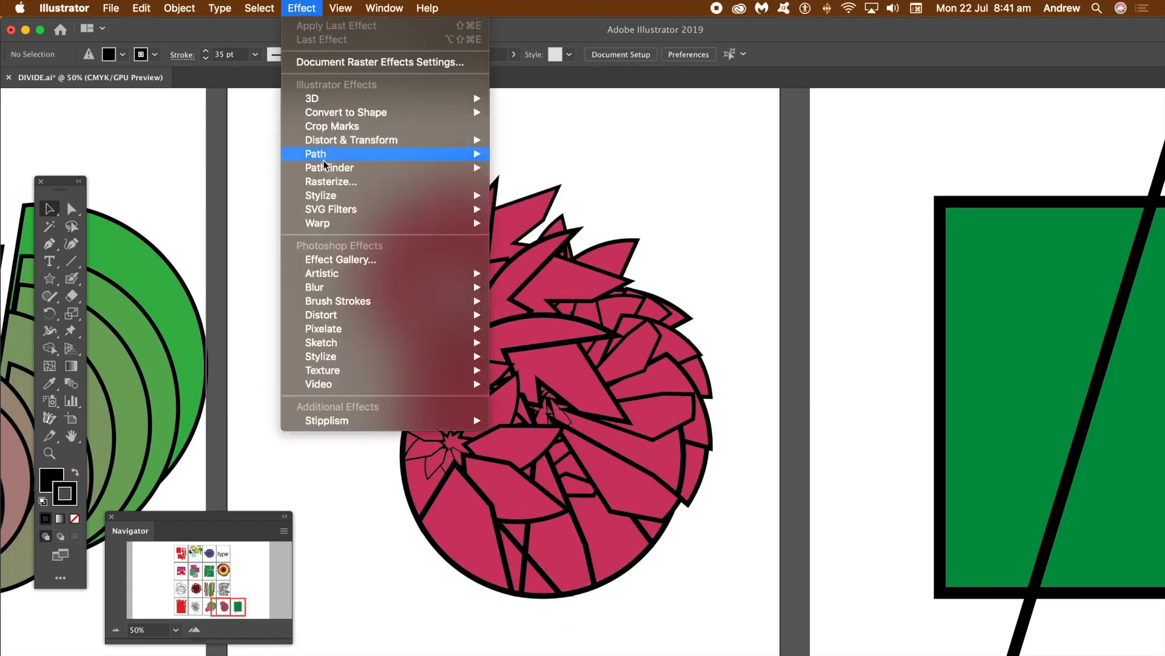
{"action": "mouse_move", "coordinate": [425, 140]}
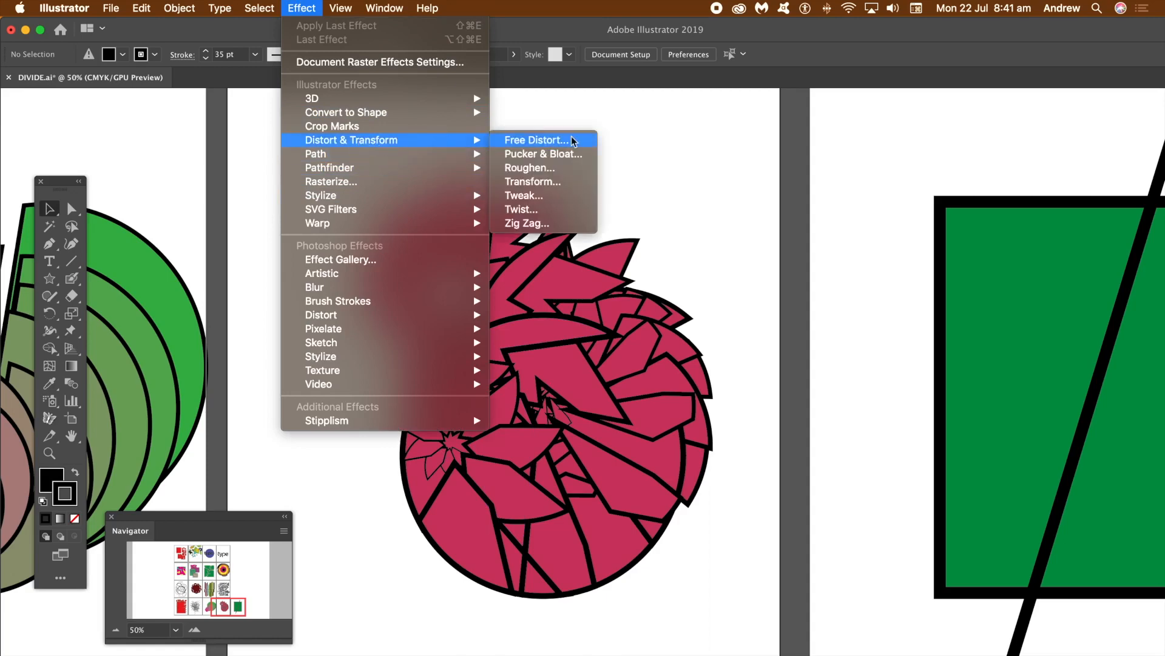
{"action": "left_click", "coordinate": [533, 182]}
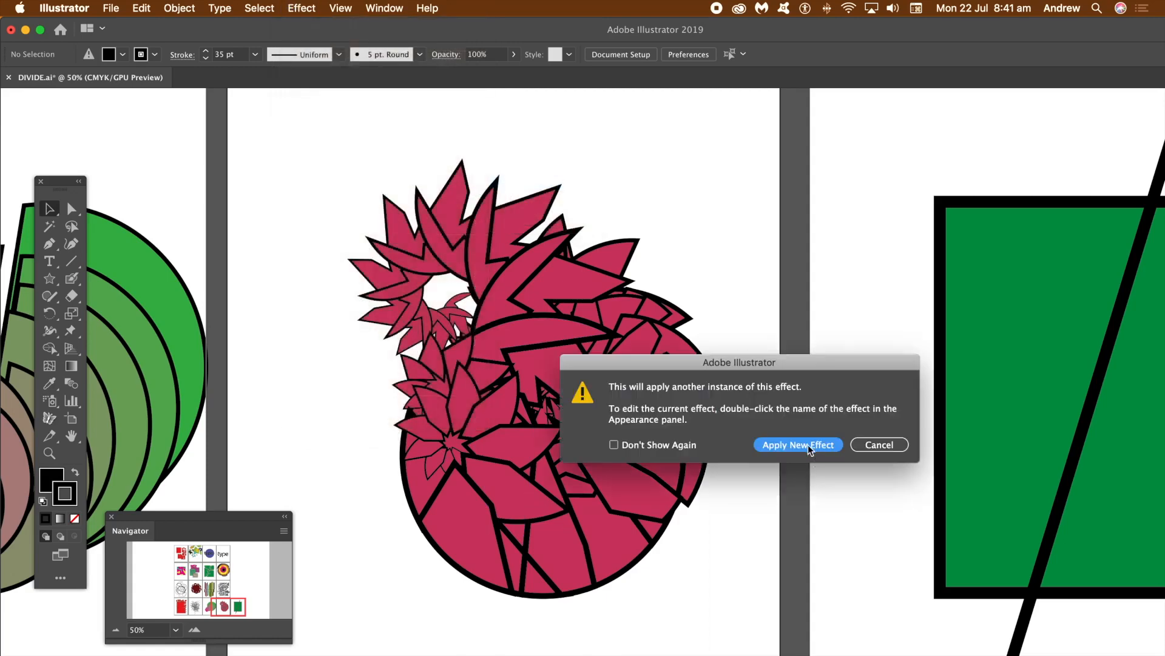
{"action": "left_click", "coordinate": [890, 447]}
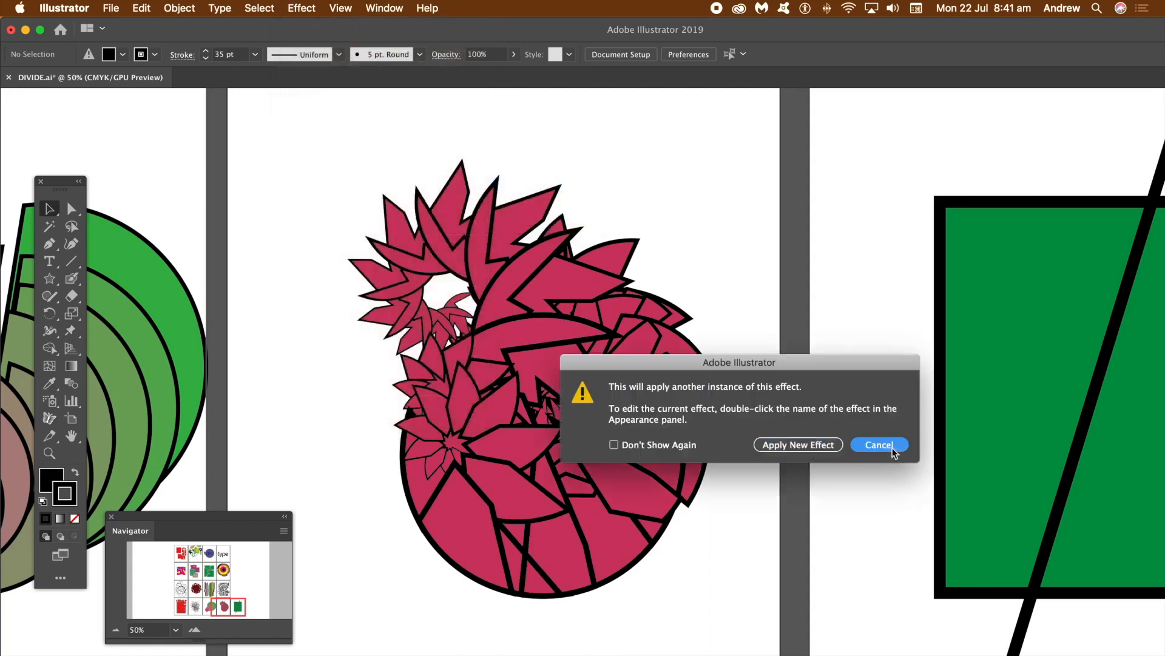
- Move several cut pieces of the front red circle slightly out of place, undoing one of the moves
{"action": "left_click", "coordinate": [527, 502]}
{"action": "left_click_drag", "start_coordinate": [513, 462], "coordinate": [531, 480]}
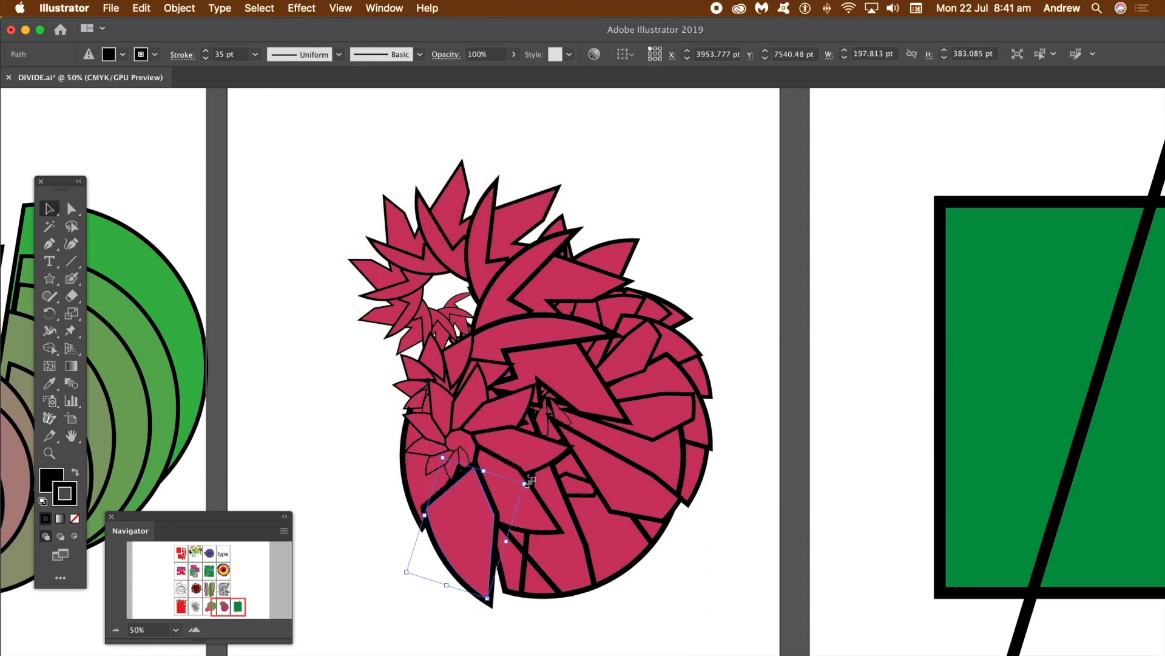
{"action": "left_click_drag", "start_coordinate": [530, 476], "coordinate": [550, 501]}
{"action": "key", "text": "super+z"}
{"action": "left_click_drag", "start_coordinate": [599, 424], "coordinate": [617, 450]}
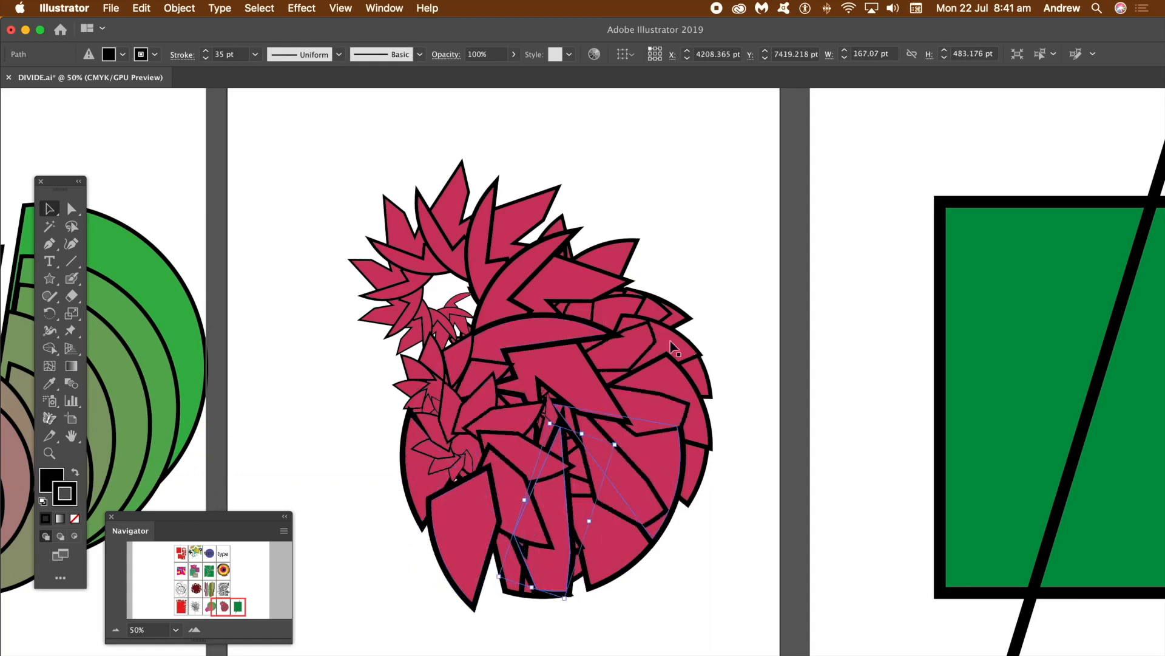
- Delete the diagonal line crossing the green rectangle on the neighbouring artboard
{"action": "left_click_drag", "start_coordinate": [227, 605], "coordinate": [245, 608]}
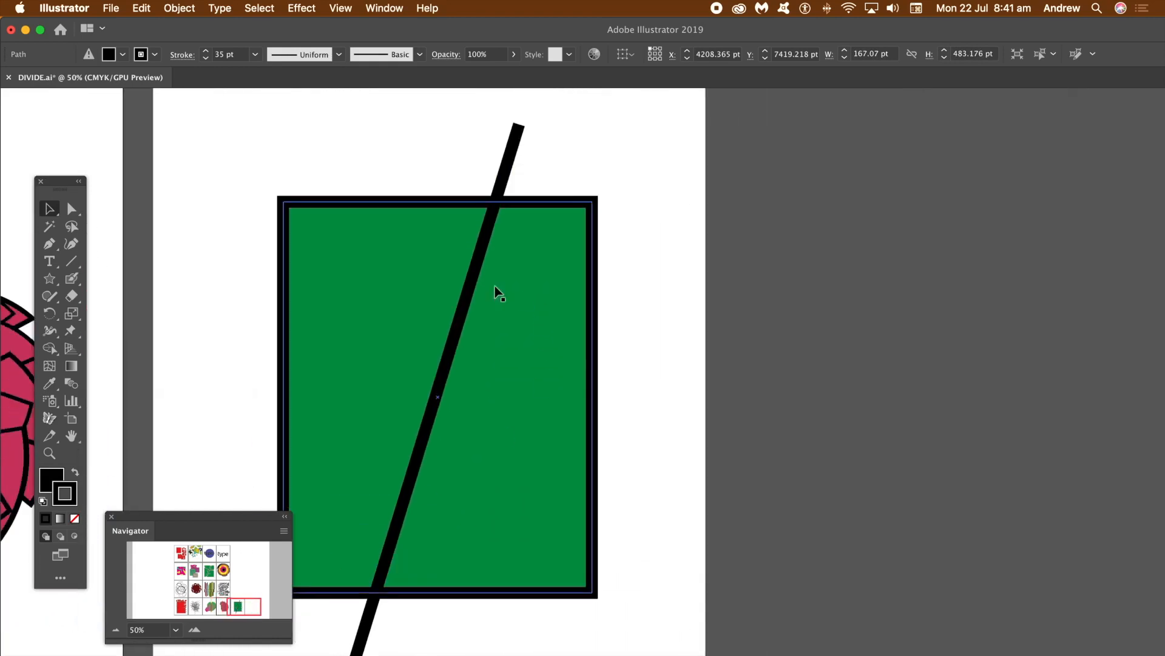
{"action": "left_click", "coordinate": [473, 293]}
{"action": "left_click", "coordinate": [475, 178]}
{"action": "left_click", "coordinate": [505, 176]}
{"action": "key", "text": "Delete"}
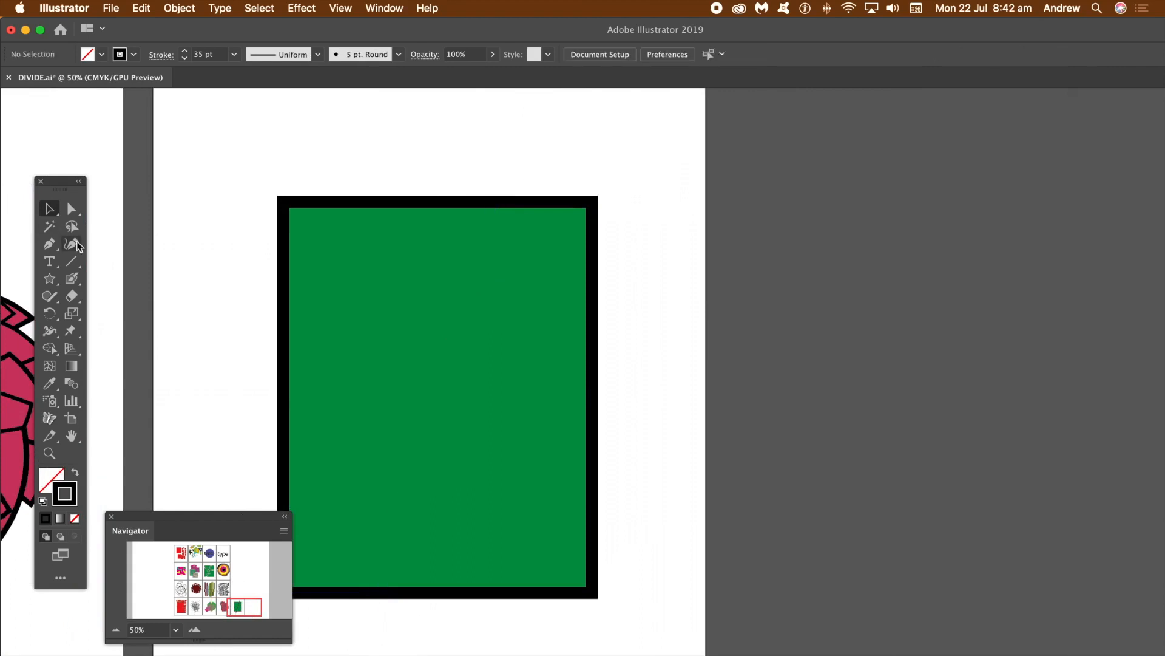
- Draw six straight lines across the green rectangle at varied angles, applying Divide Objects Below after each one
{"action": "left_click_drag", "start_coordinate": [354, 187], "coordinate": [642, 527]}
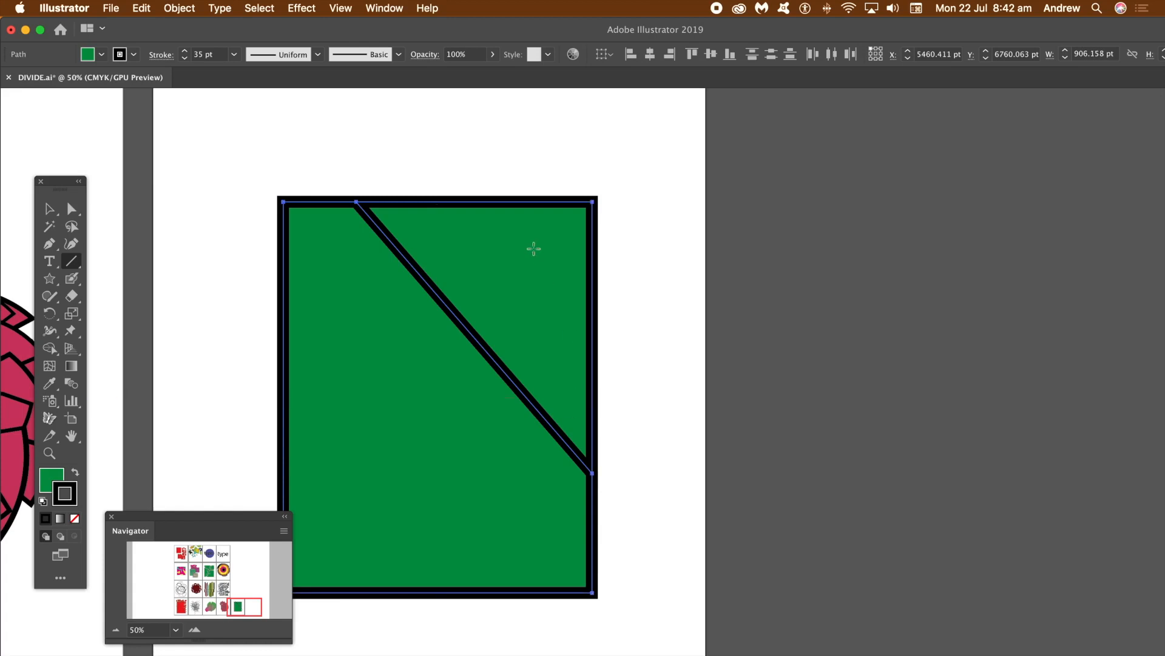
{"action": "left_click_drag", "start_coordinate": [483, 157], "coordinate": [448, 617]}
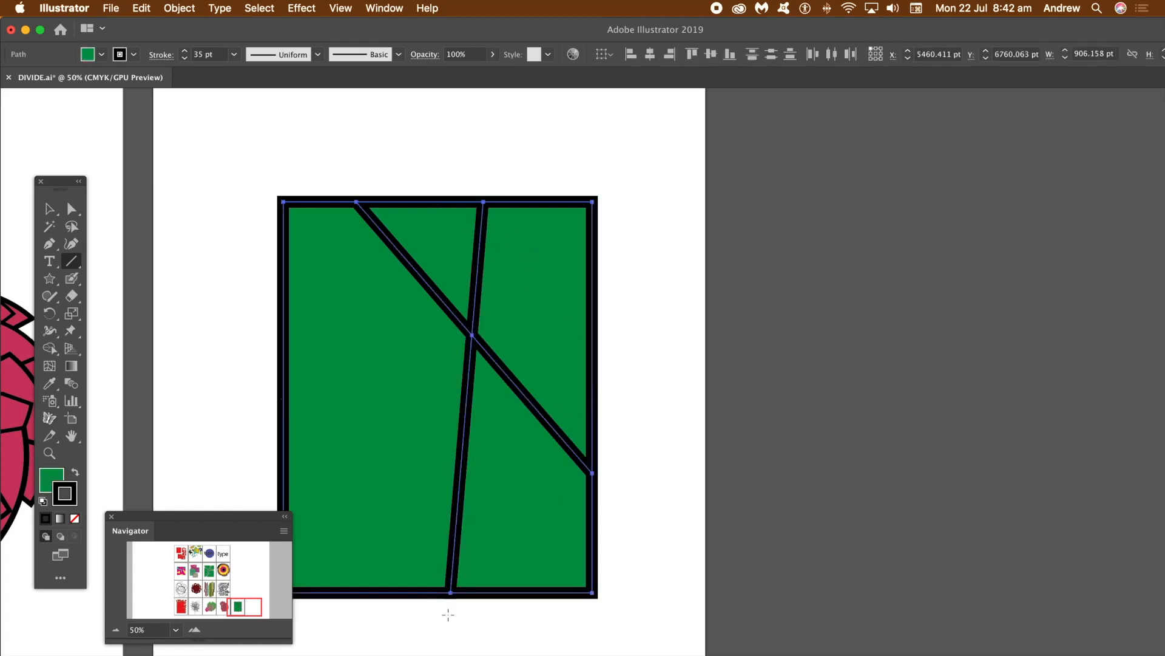
{"action": "left_click_drag", "start_coordinate": [251, 313], "coordinate": [611, 534]}
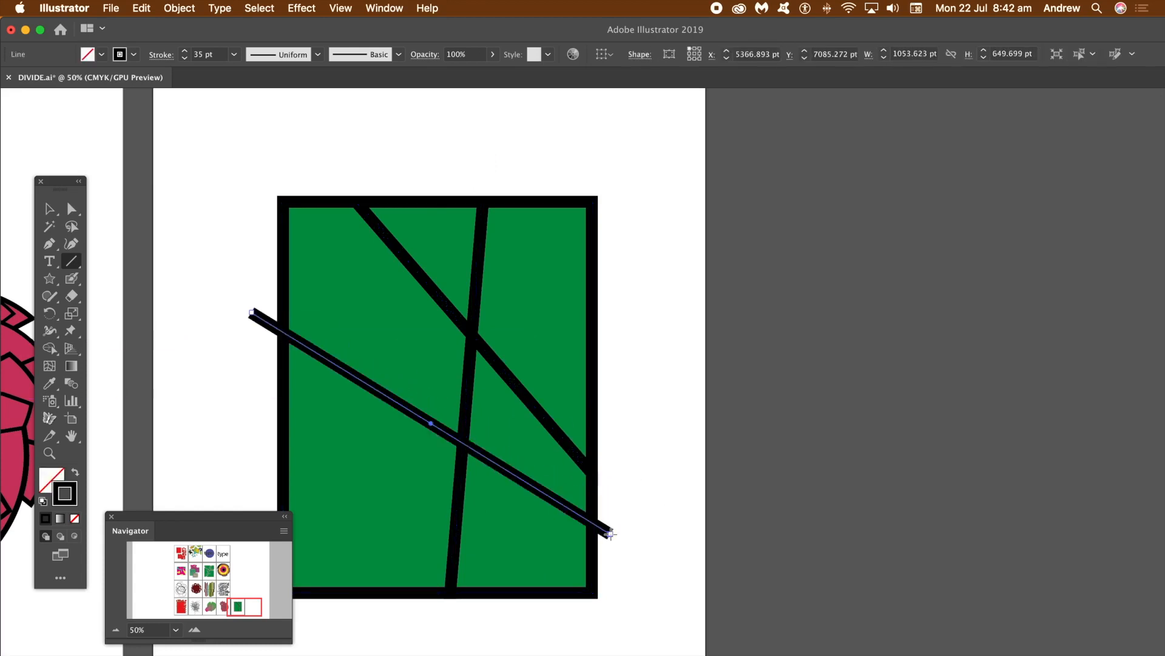
{"action": "left_click_drag", "start_coordinate": [412, 142], "coordinate": [365, 629]}
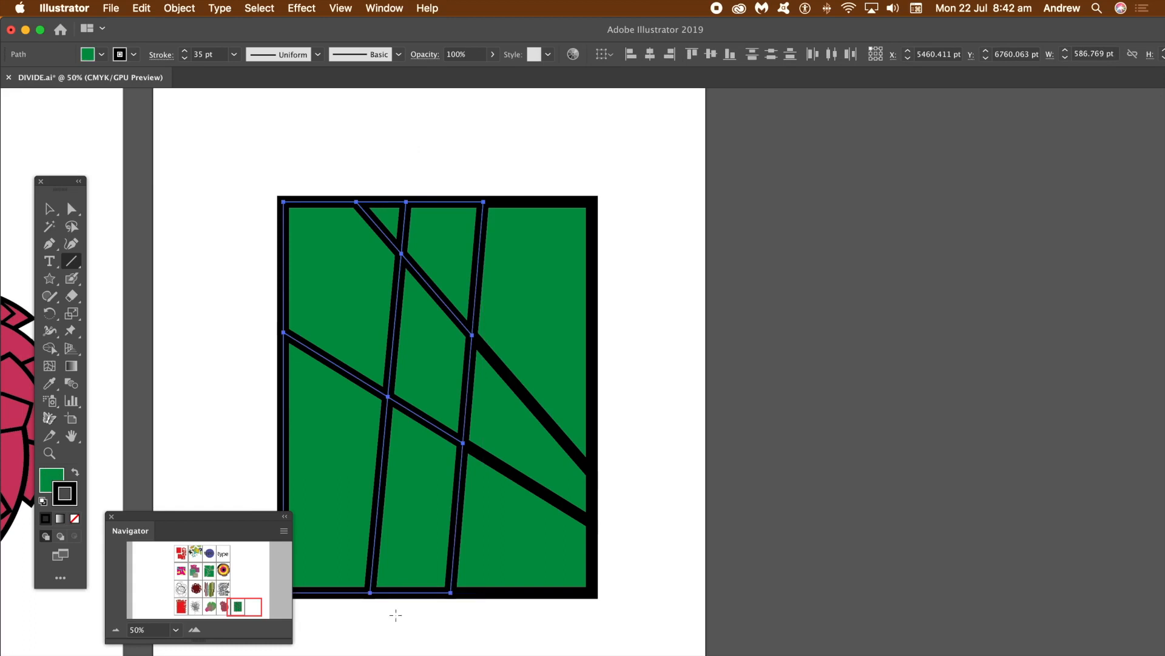
{"action": "left_click_drag", "start_coordinate": [251, 268], "coordinate": [648, 322]}
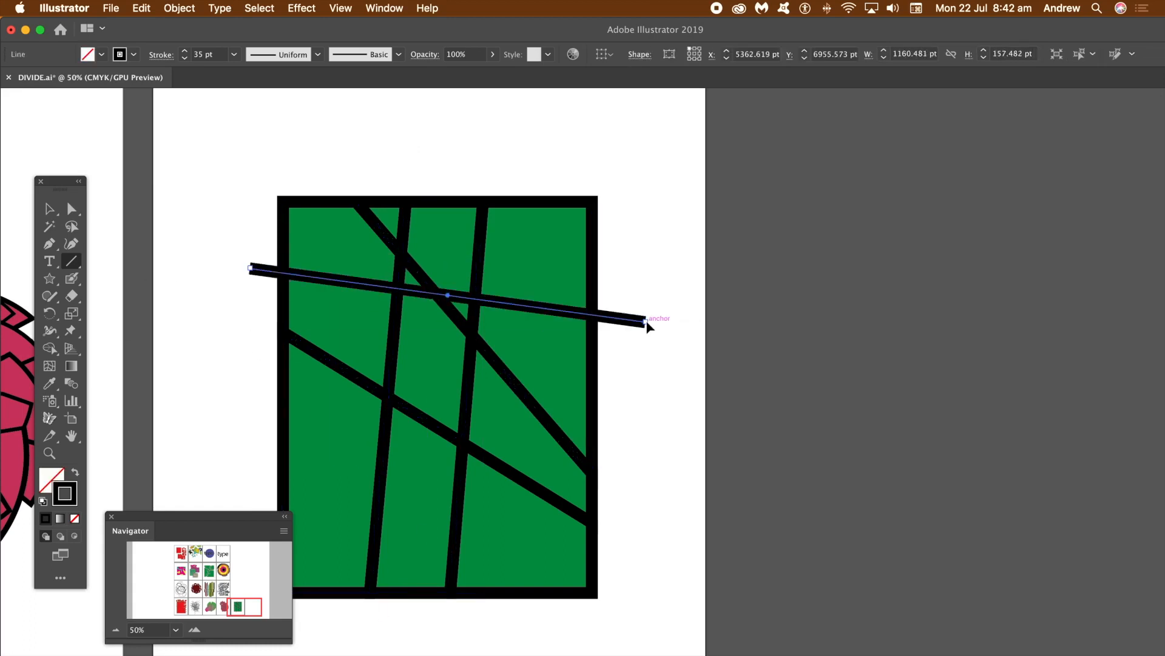
{"action": "left_click_drag", "start_coordinate": [262, 429], "coordinate": [522, 631]}
- Pull the green rectangle's upper-left corner piece and its four right-edge pieces outward from the rest
{"action": "left_click", "coordinate": [49, 209]}
{"action": "left_click", "coordinate": [237, 182]}
{"action": "left_click_drag", "start_coordinate": [365, 248], "coordinate": [328, 218]}
{"action": "left_click_drag", "start_coordinate": [559, 237], "coordinate": [591, 210]}
{"action": "left_click_drag", "start_coordinate": [573, 333], "coordinate": [609, 346]}
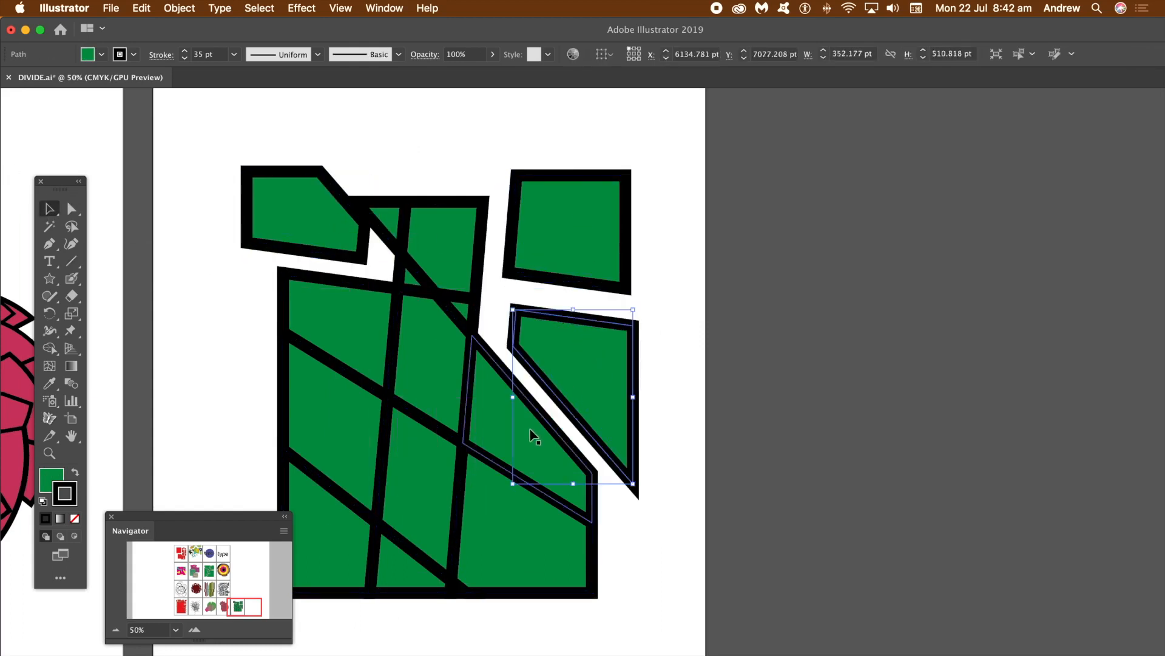
{"action": "left_click_drag", "start_coordinate": [530, 429], "coordinate": [542, 437]}
{"action": "left_click_drag", "start_coordinate": [505, 567], "coordinate": [526, 607]}
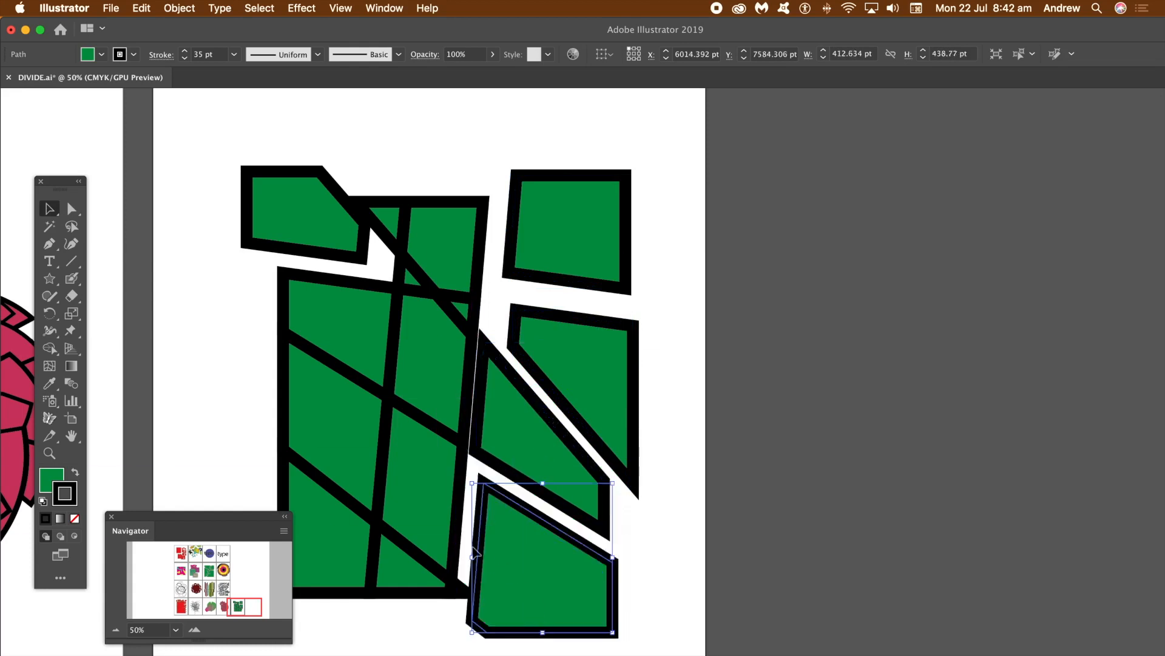
- Spread the left-edge, lower-left and bottom green pieces outward and shift the upper-middle piece up
{"action": "left_click_drag", "start_coordinate": [332, 446], "coordinate": [276, 431]}
{"action": "left_click_drag", "start_coordinate": [342, 571], "coordinate": [317, 601]}
{"action": "left_click_drag", "start_coordinate": [390, 603], "coordinate": [385, 631]}
{"action": "left_click_drag", "start_coordinate": [447, 246], "coordinate": [460, 224]}
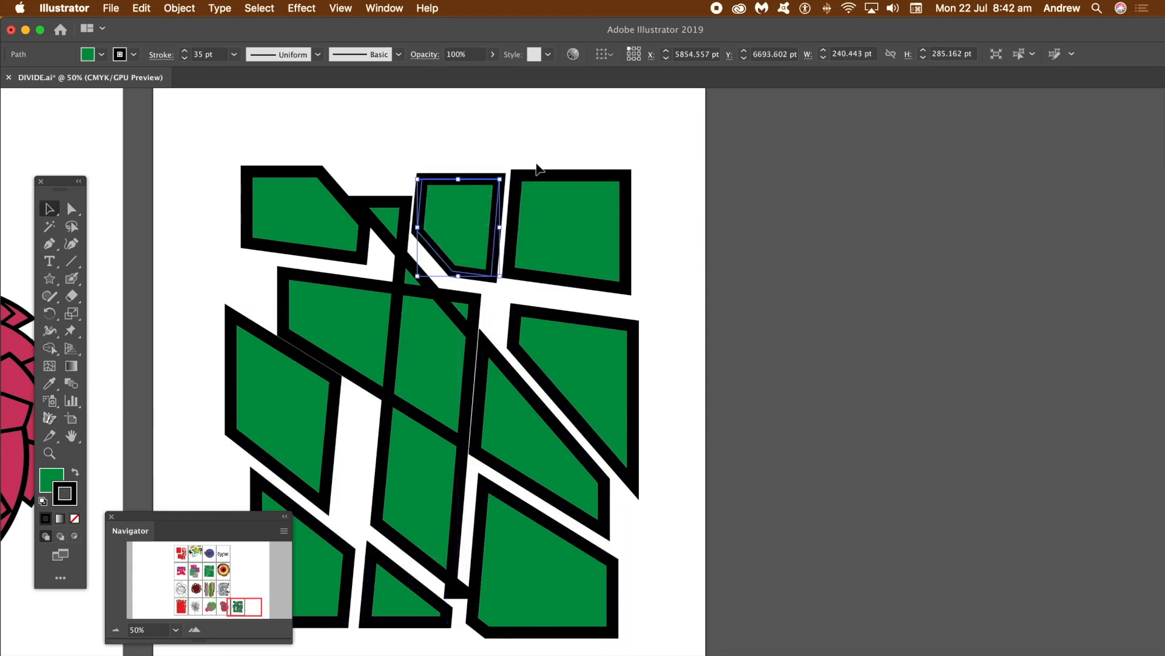
- Locate the Divide Objects Below command among the path operations without applying it
{"action": "left_click", "coordinate": [181, 9]}
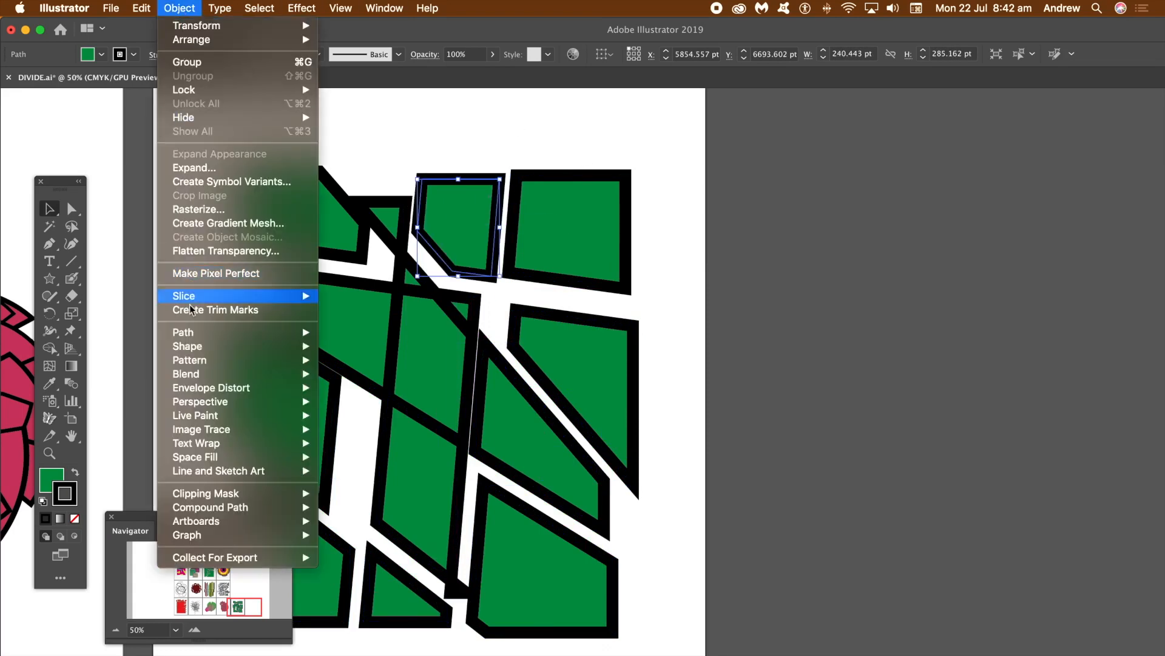
{"action": "mouse_move", "coordinate": [197, 334]}
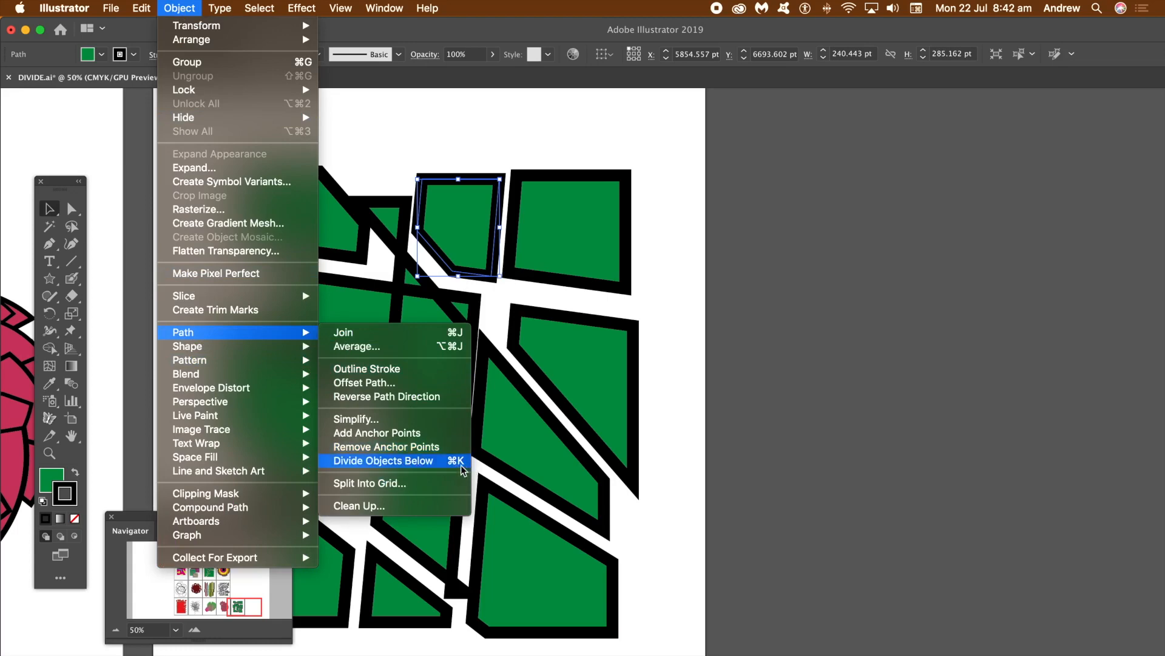
{"action": "left_click", "coordinate": [679, 133]}
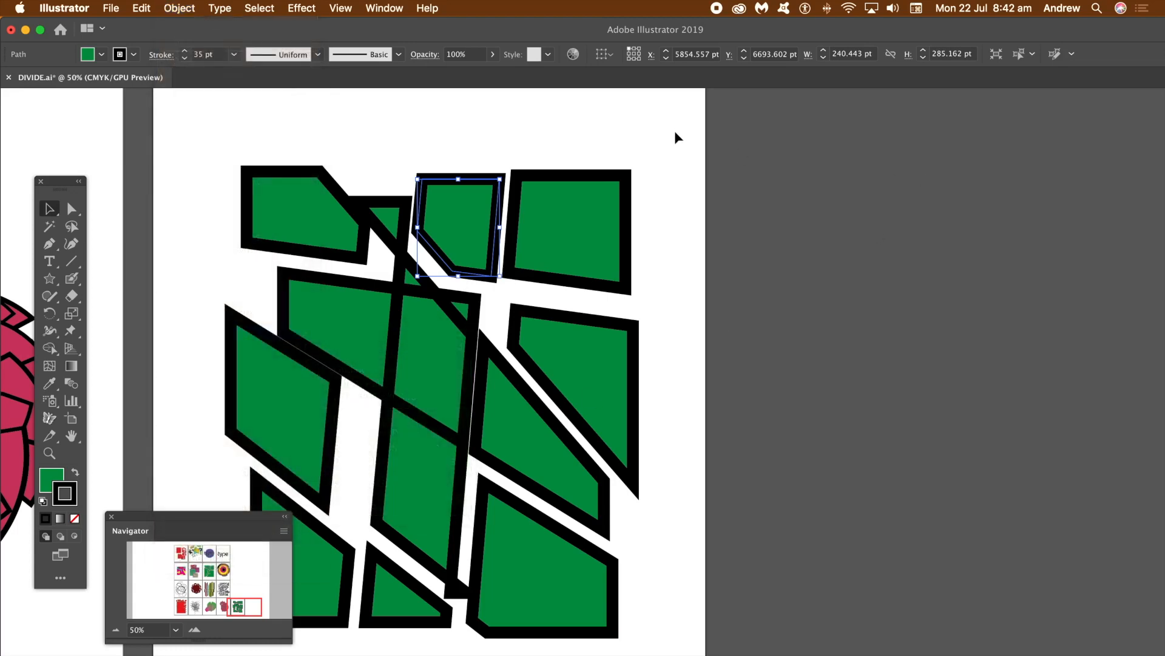